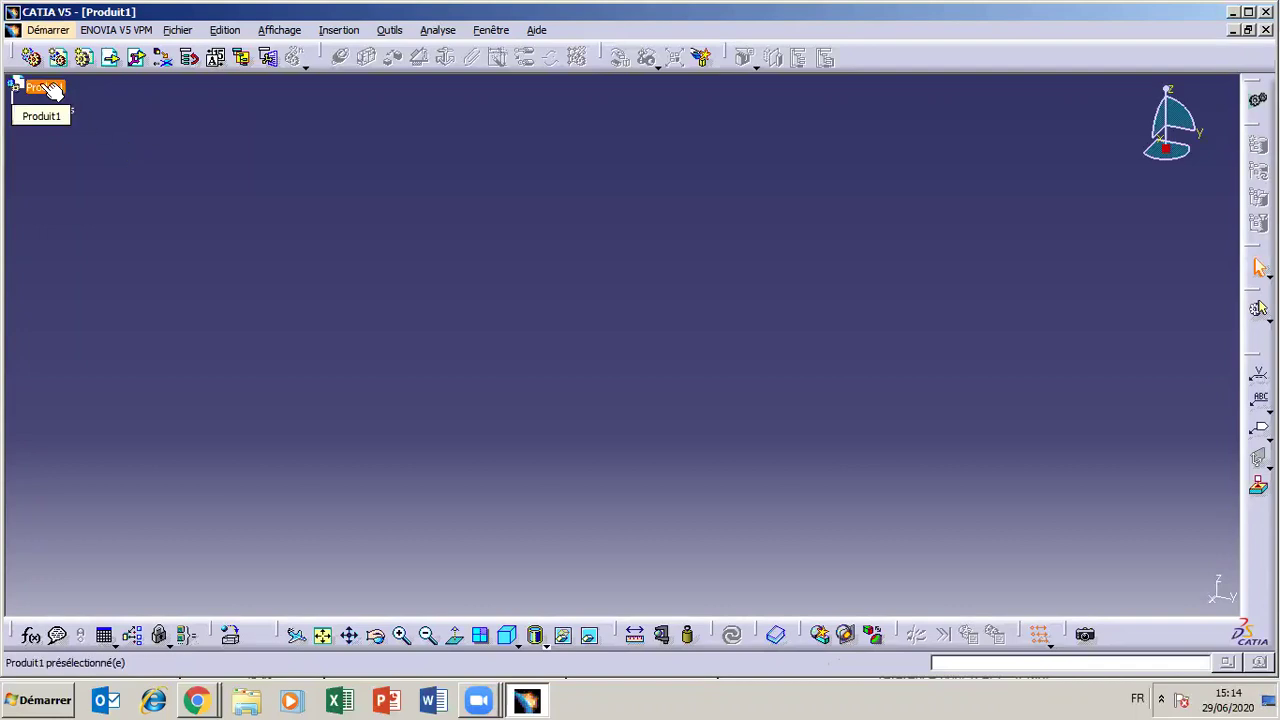
- Insert a new part into the Produit1 assembly and expand it in the tree to show its reference planes and main body
left_click(50, 90)
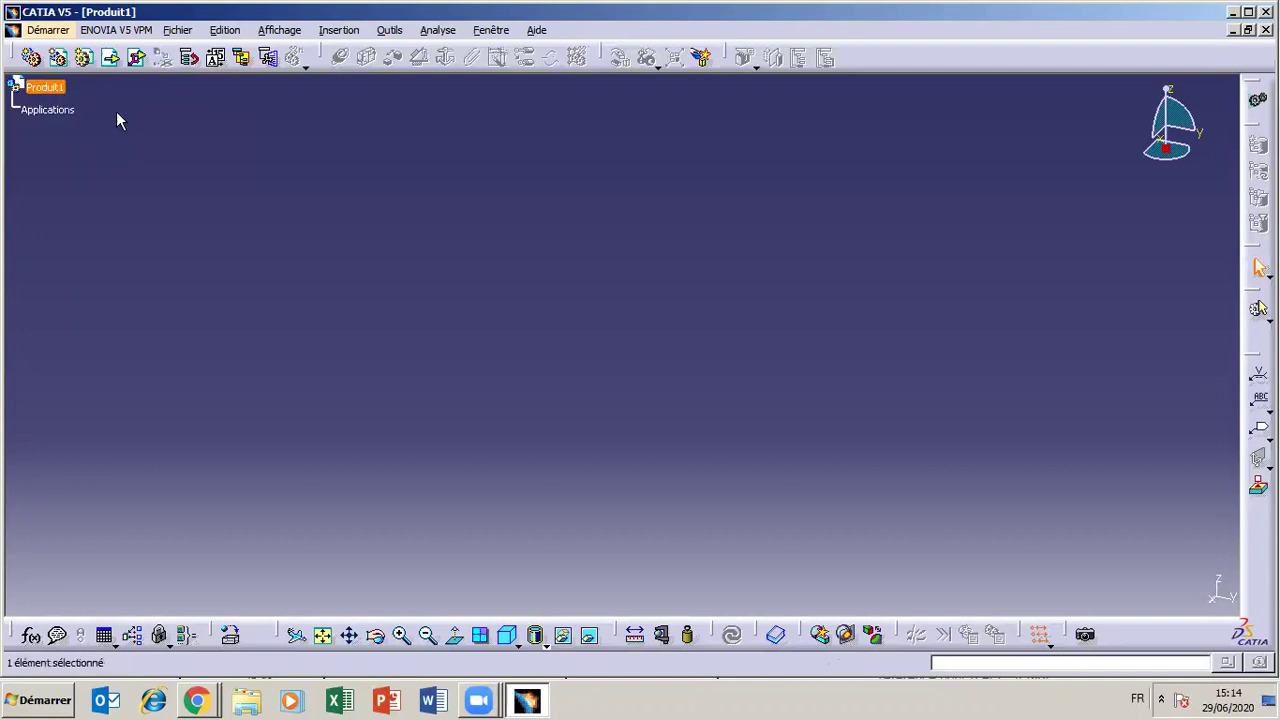
left_click(85, 60)
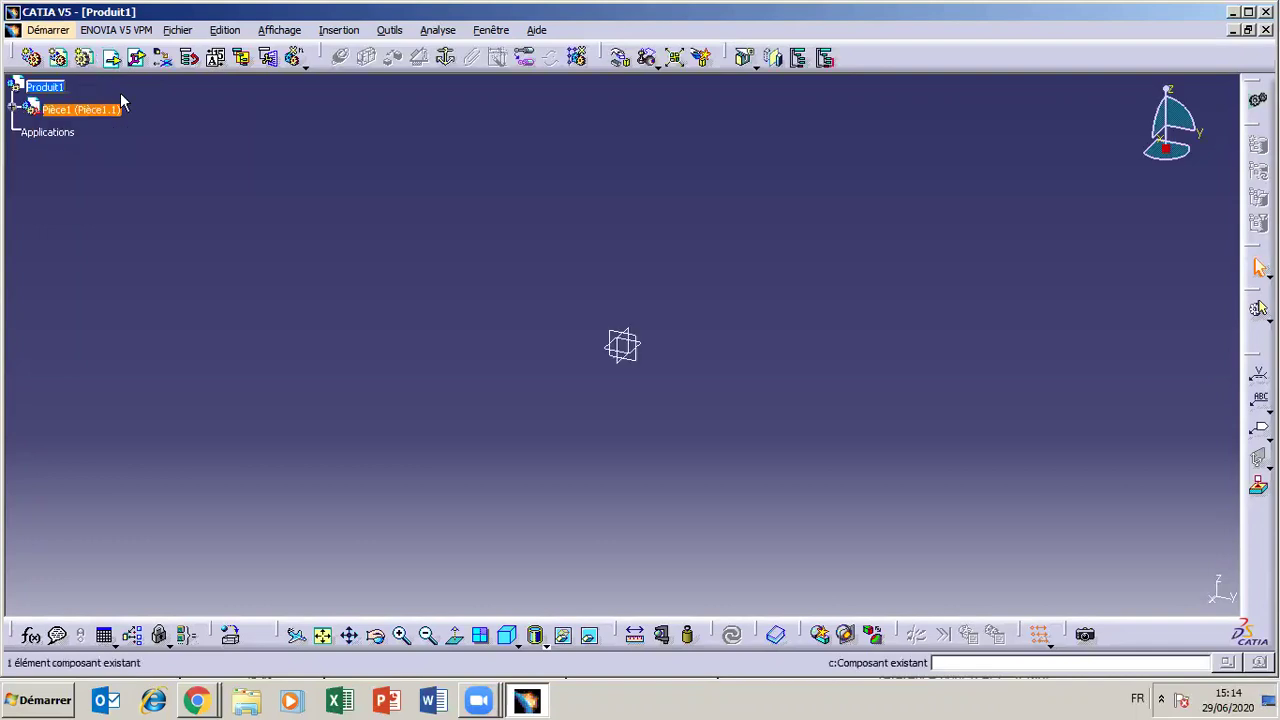
left_click(88, 121)
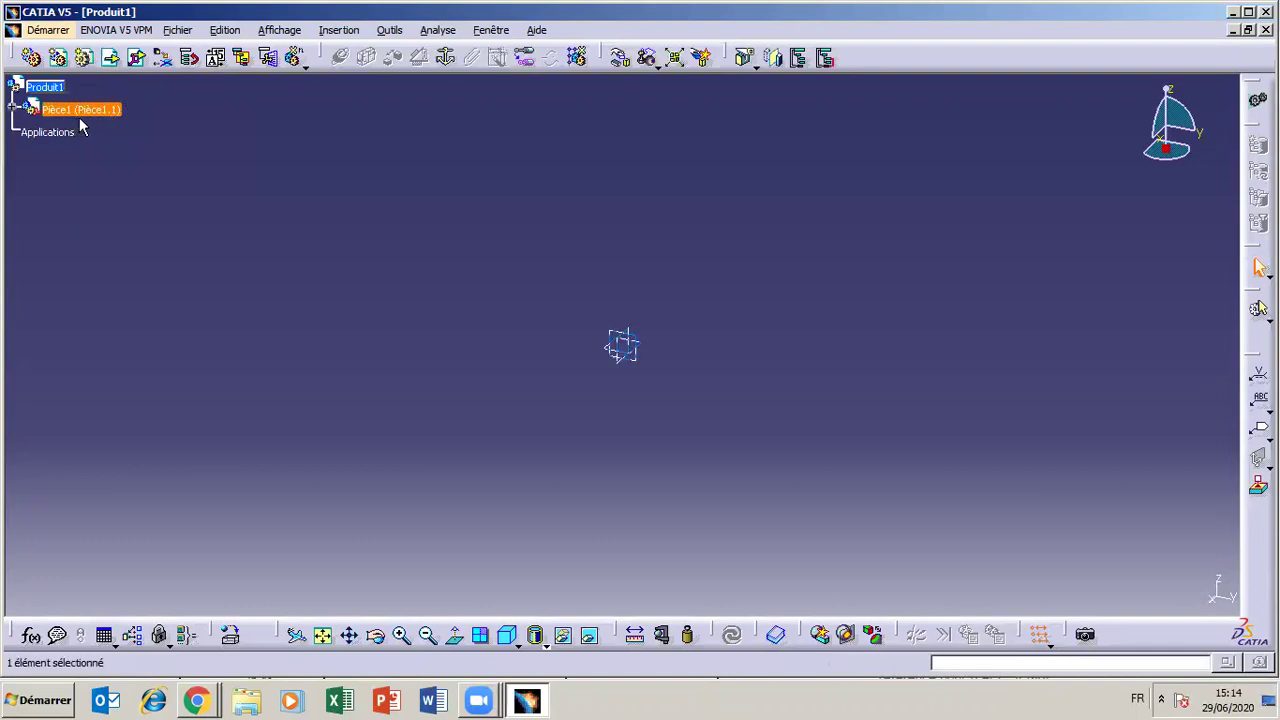
left_click(13, 109)
left_click(28, 131)
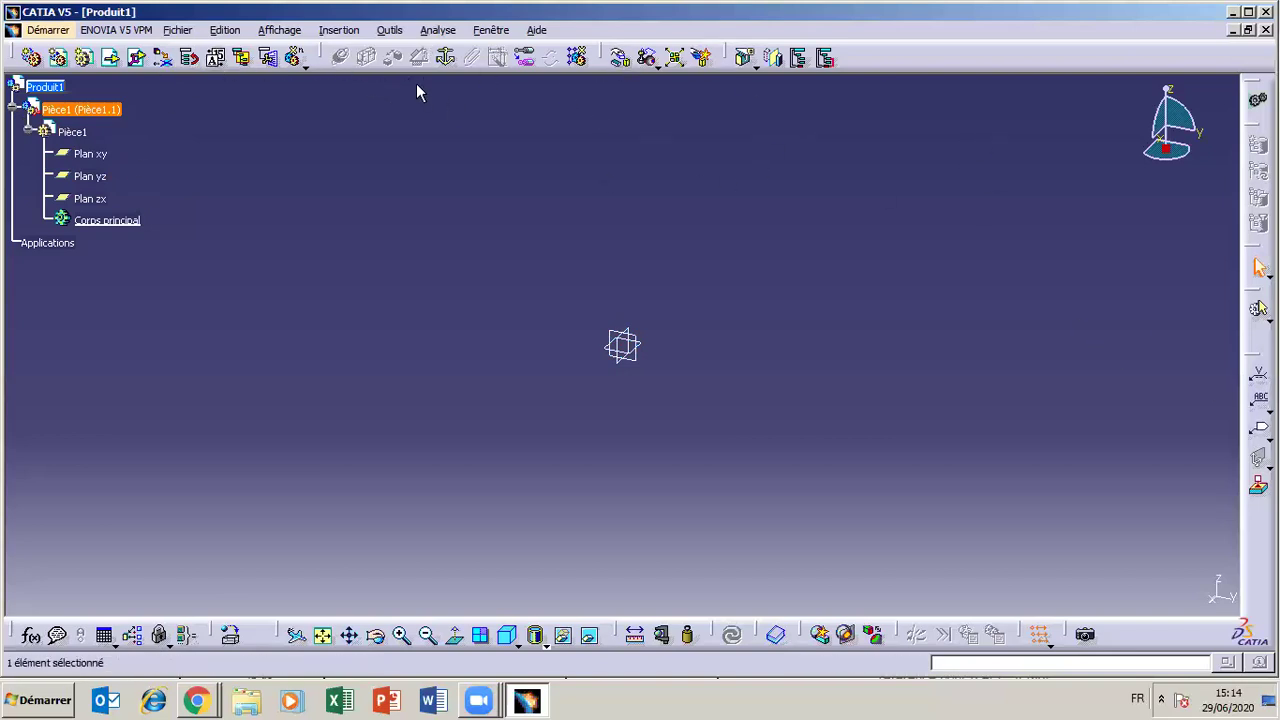
- Activate the inner Pièce1 for editing in Part Design and clear the selection
left_click(104, 113)
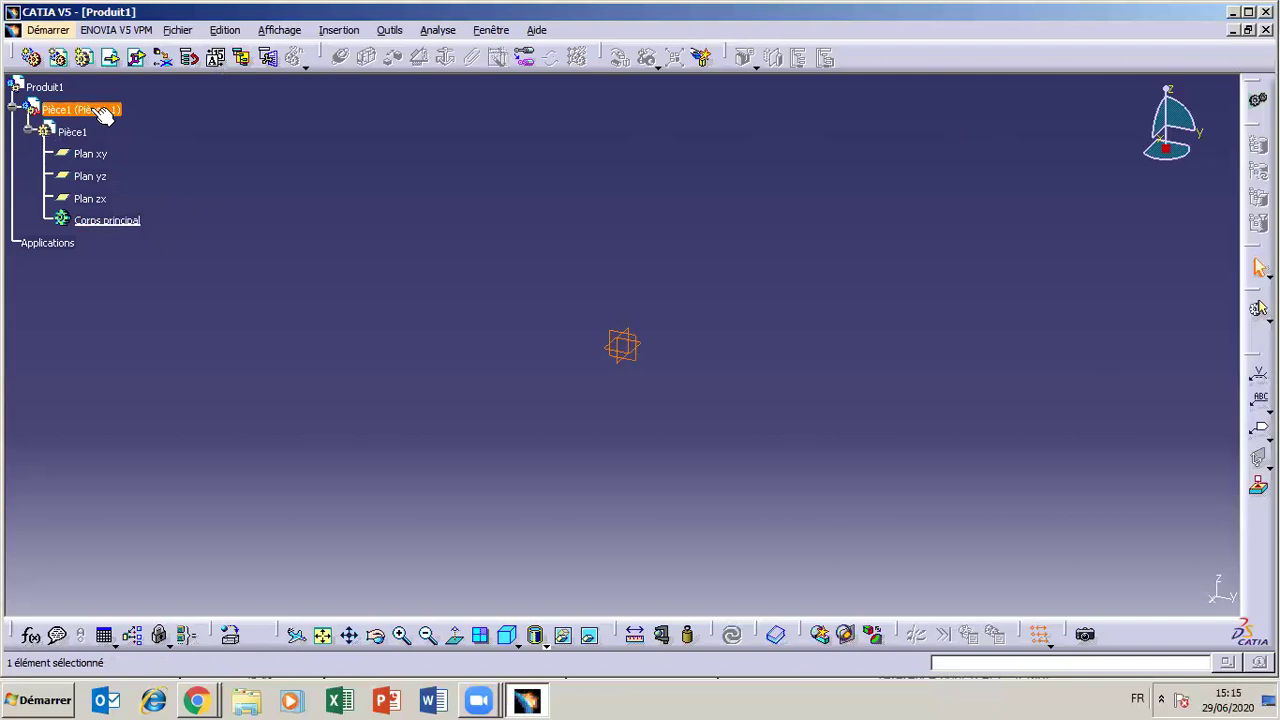
double_click(82, 131)
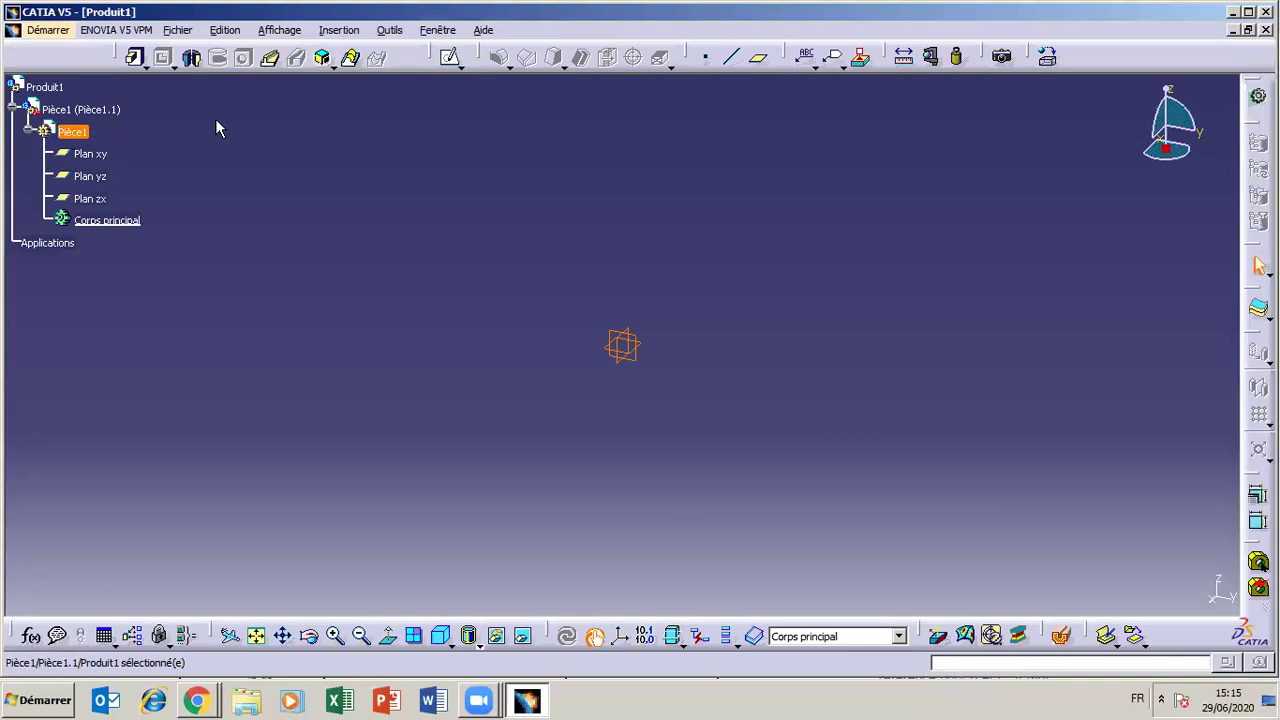
left_click(80, 135)
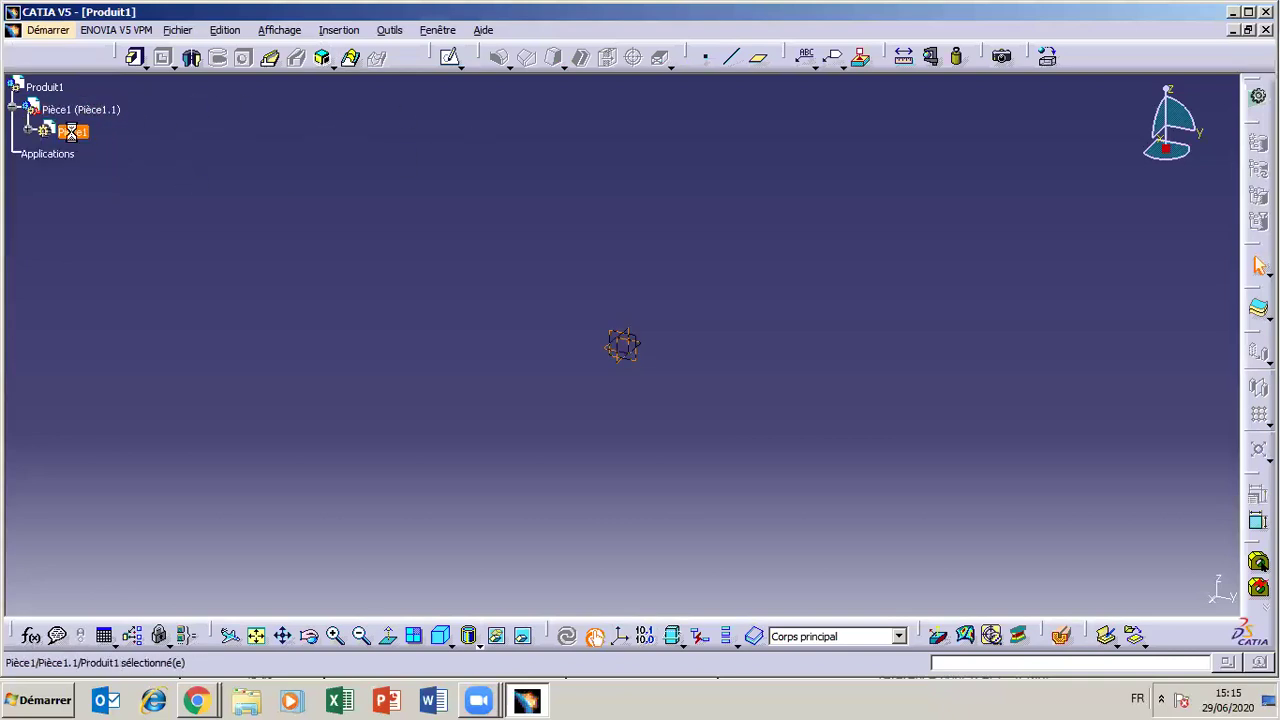
left_click(80, 135)
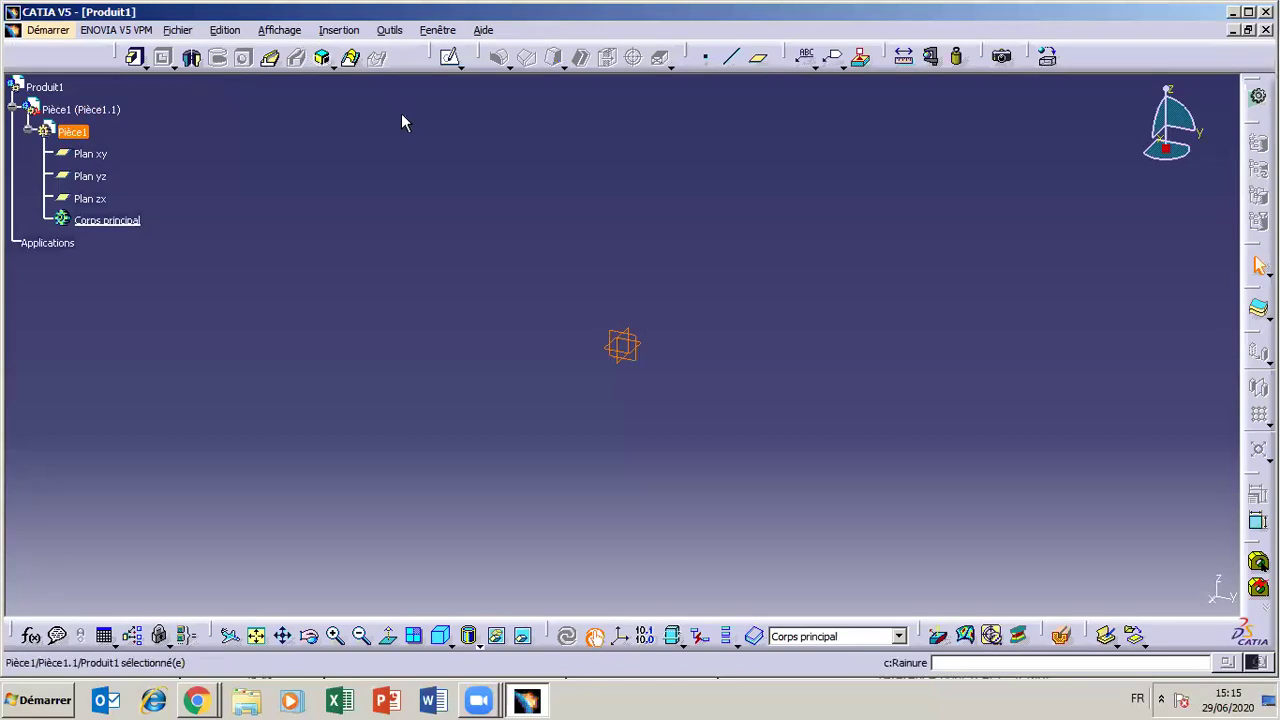
left_click(435, 266)
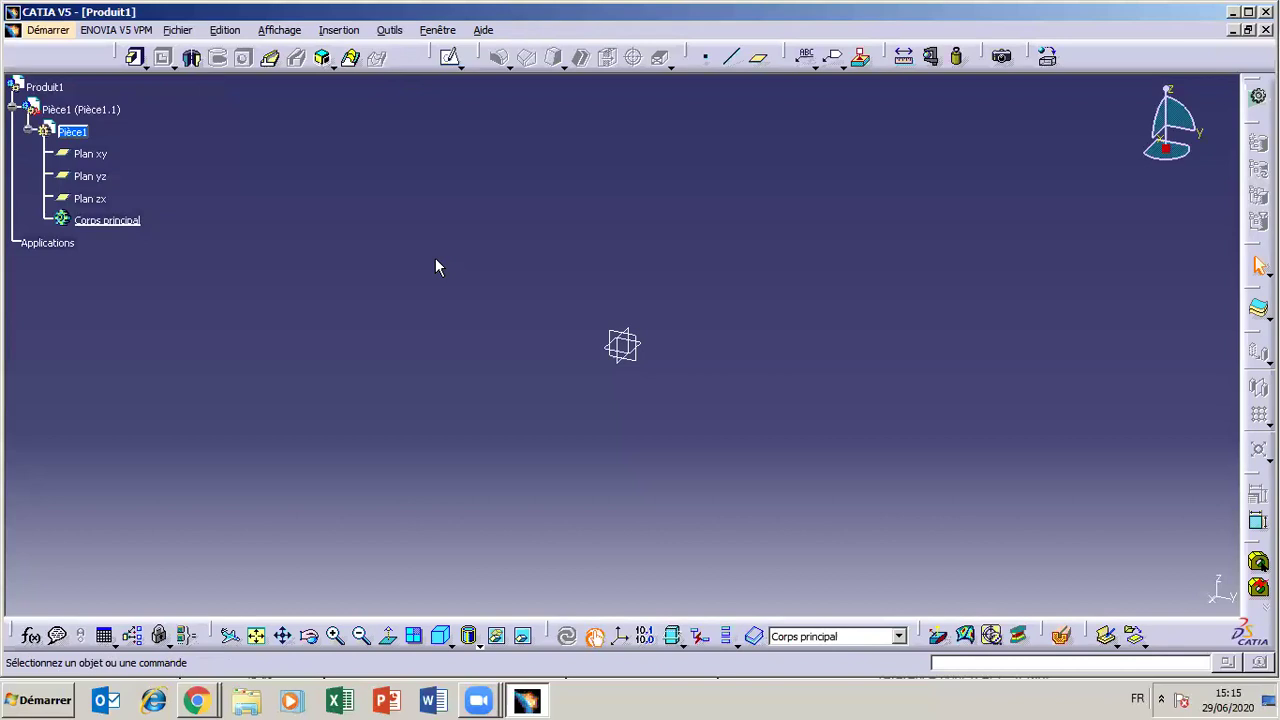
- Sketch a closed U-shaped profile on Plan xy, about 110 mm wide and 70 mm high, with a notch about 40 by 30 mm in its upper edge
left_click(100, 157)
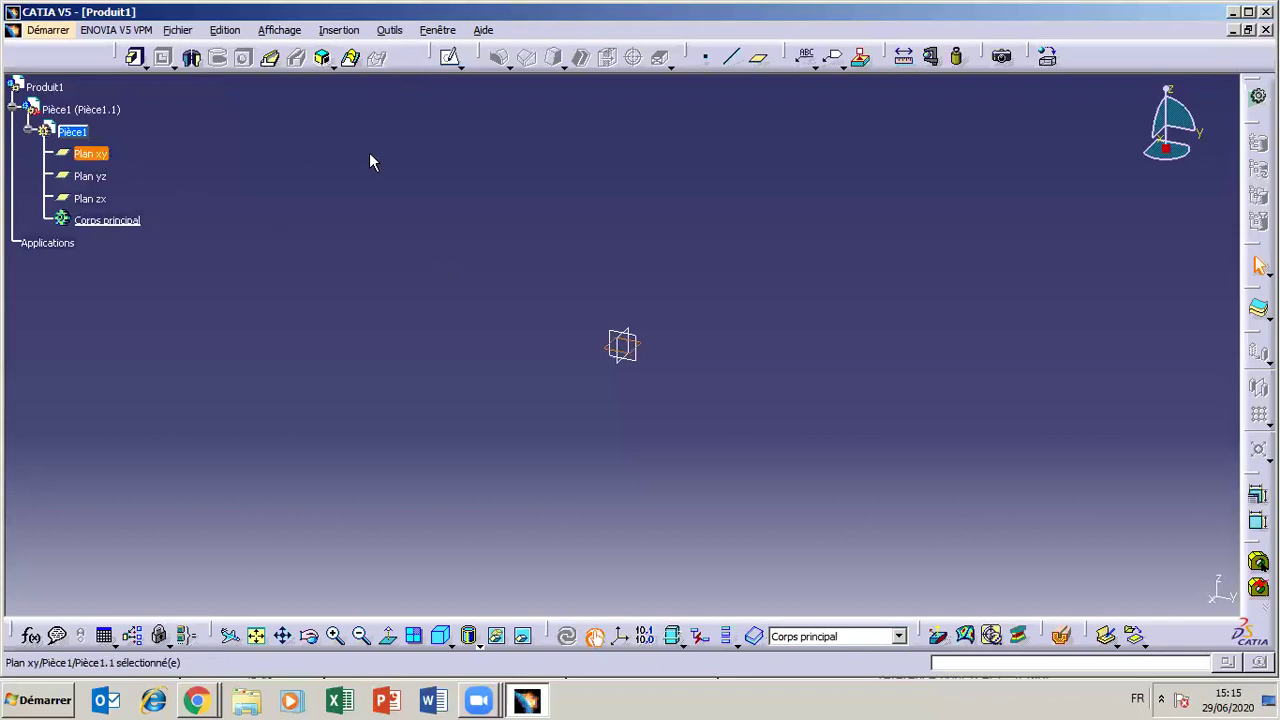
left_click(451, 60)
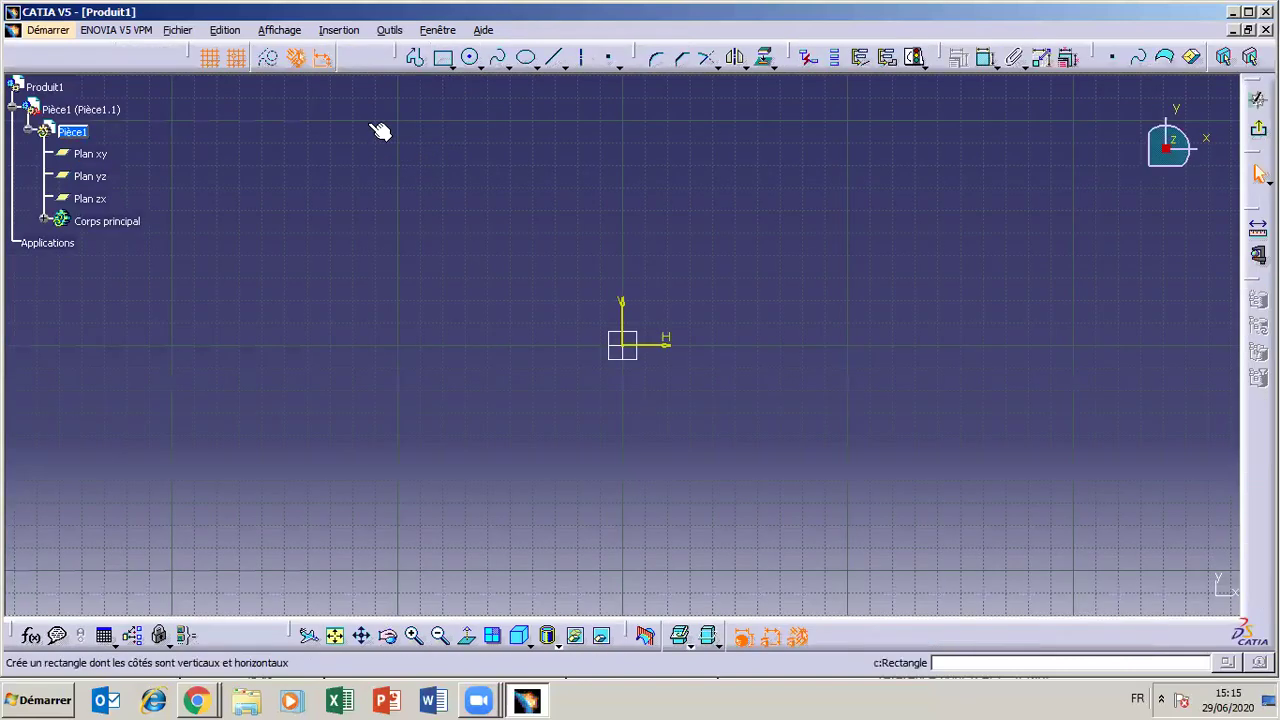
left_click(444, 60)
left_click(489, 280)
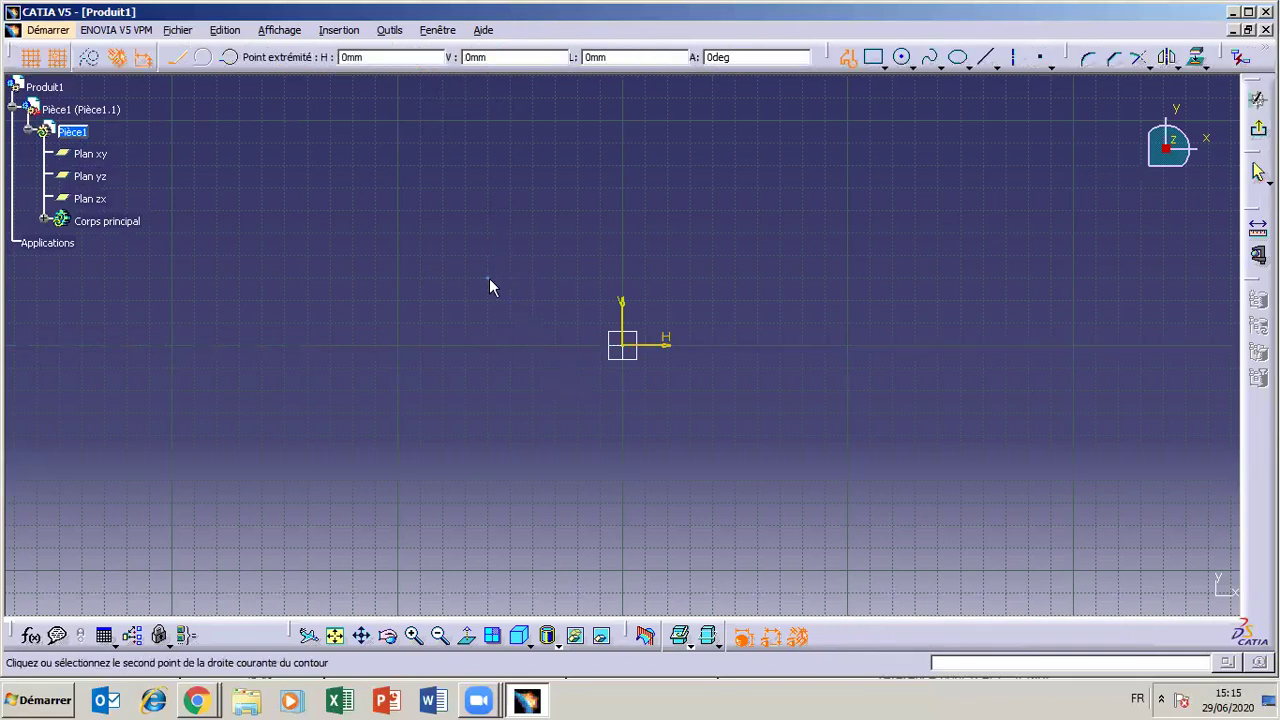
left_click(489, 437)
left_click(737, 437)
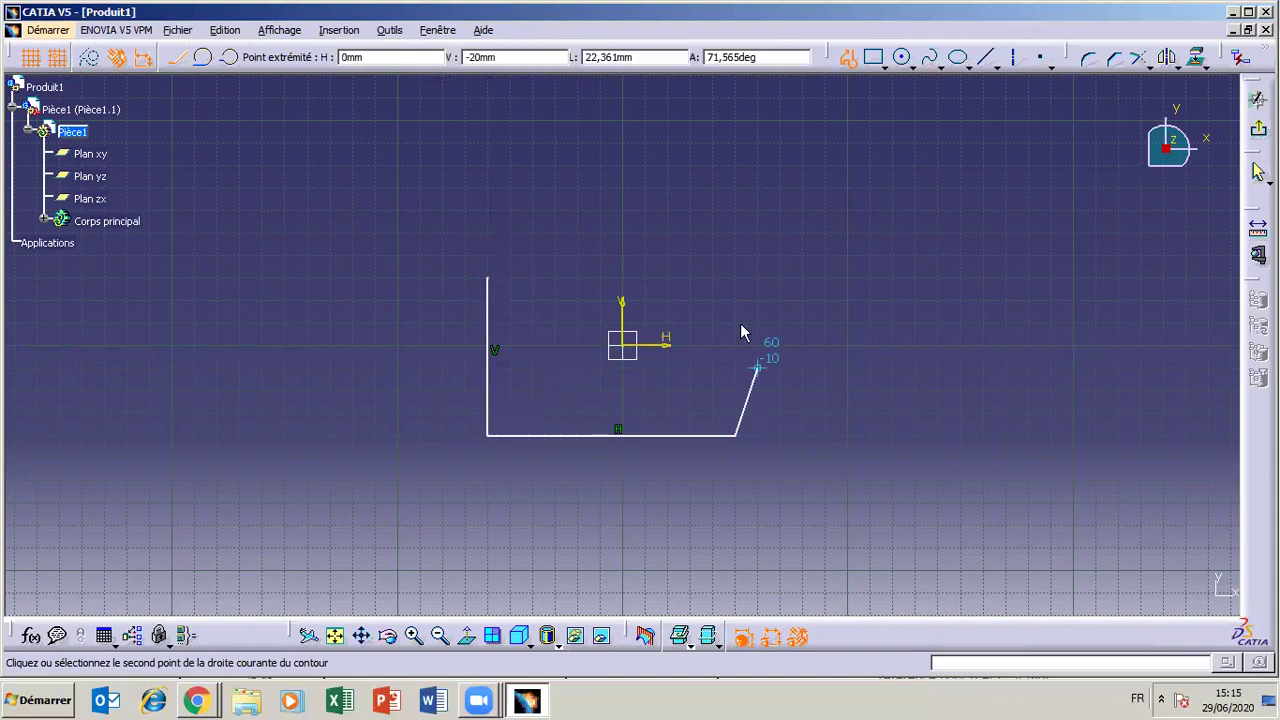
left_click(734, 277)
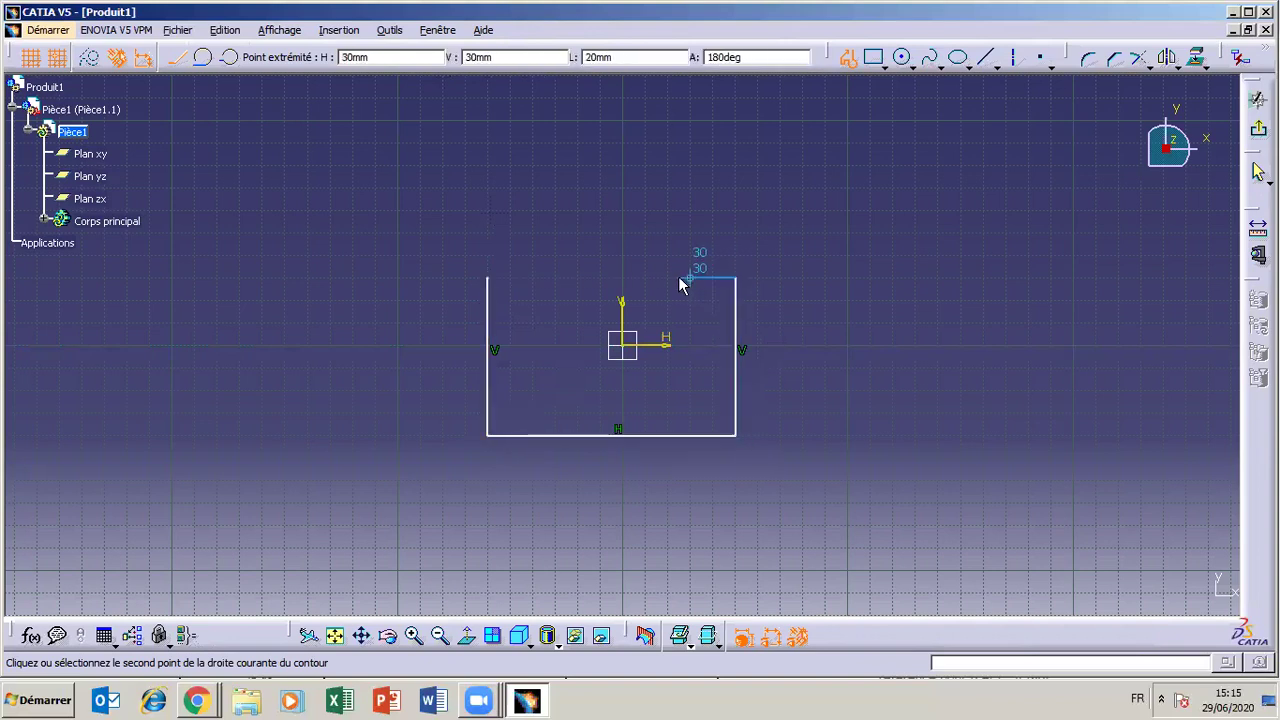
left_click(670, 279)
left_click(667, 343)
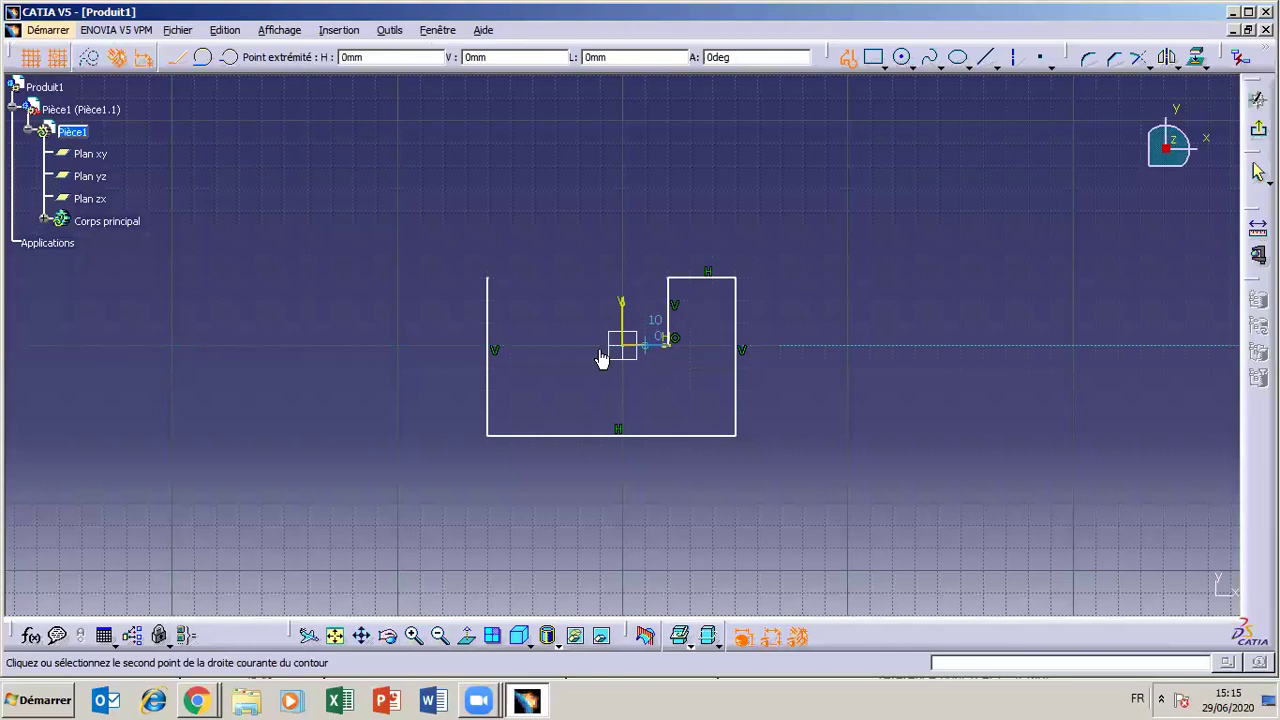
left_click(577, 345)
left_click(577, 279)
left_click(481, 272)
left_click(554, 257)
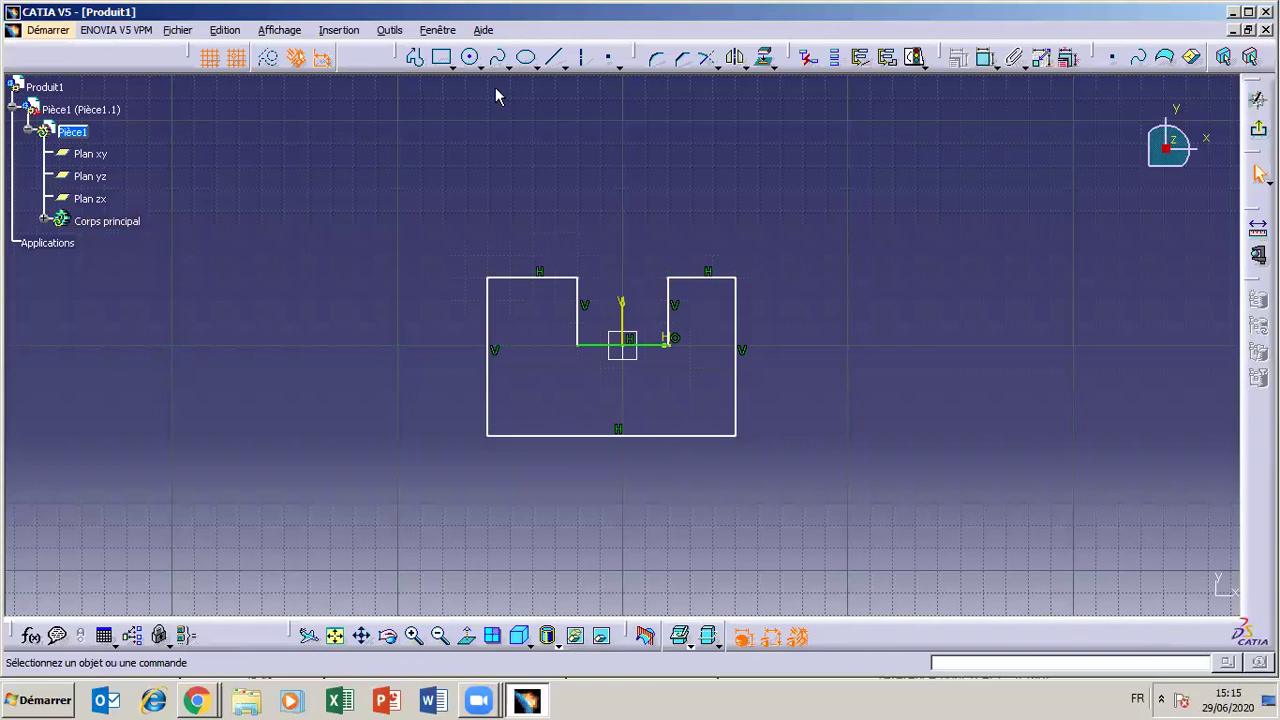
- Dimension the notch's width between its two vertical sides, placing the dimension above the profile
left_click(985, 57)
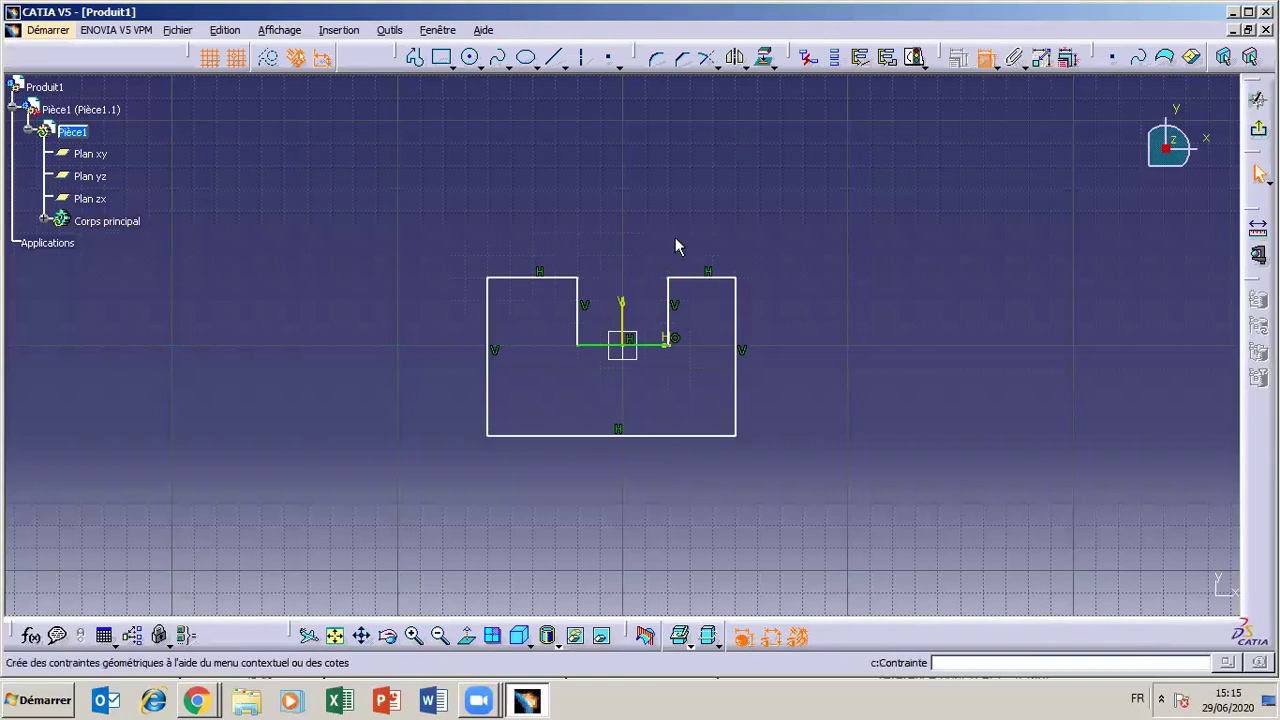
left_click(669, 317)
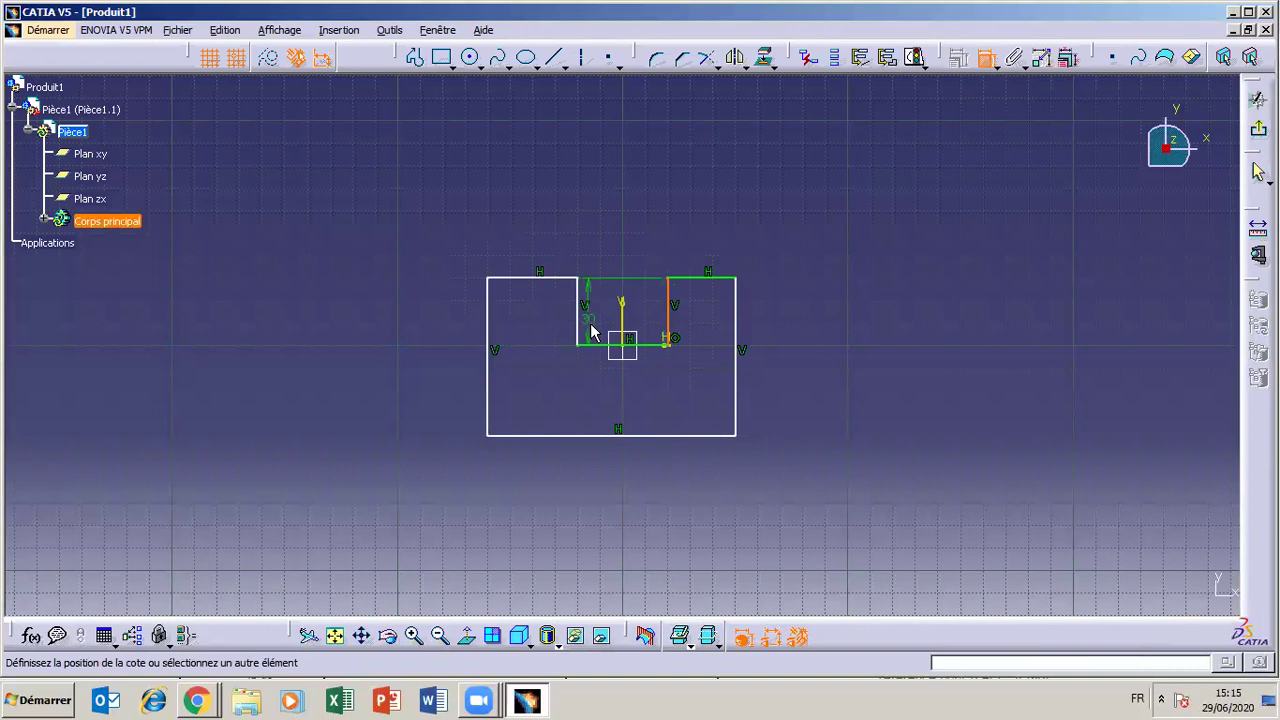
left_click(579, 332)
left_click(615, 150)
- Dimension the profile's overall width between its outer vertical edges and set it to 100 mm
left_click(985, 57)
left_click(737, 374)
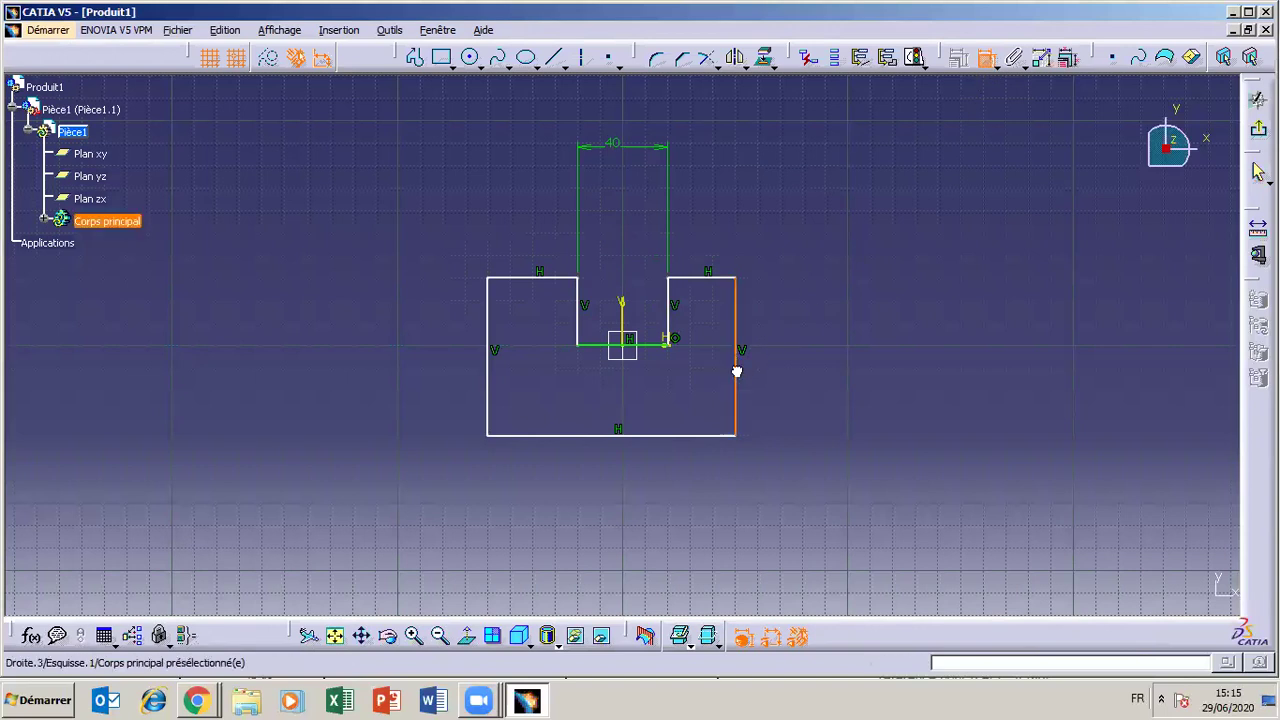
left_click(489, 395)
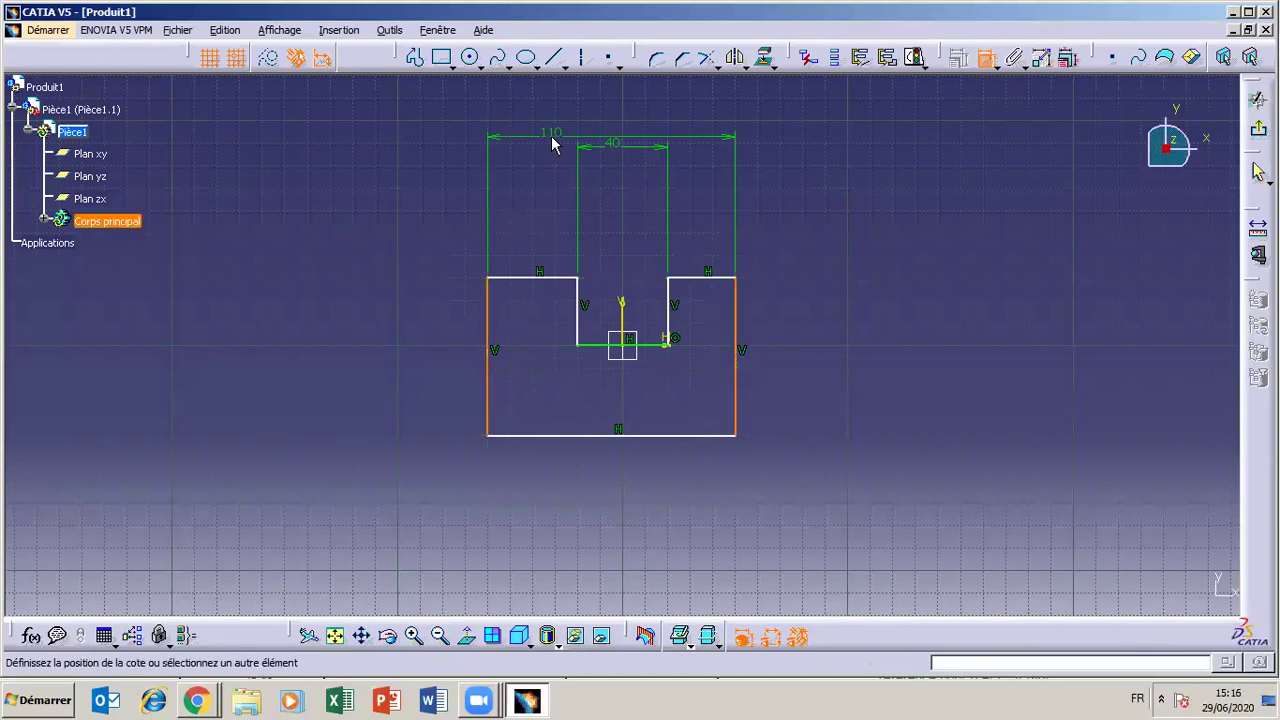
left_click(554, 125)
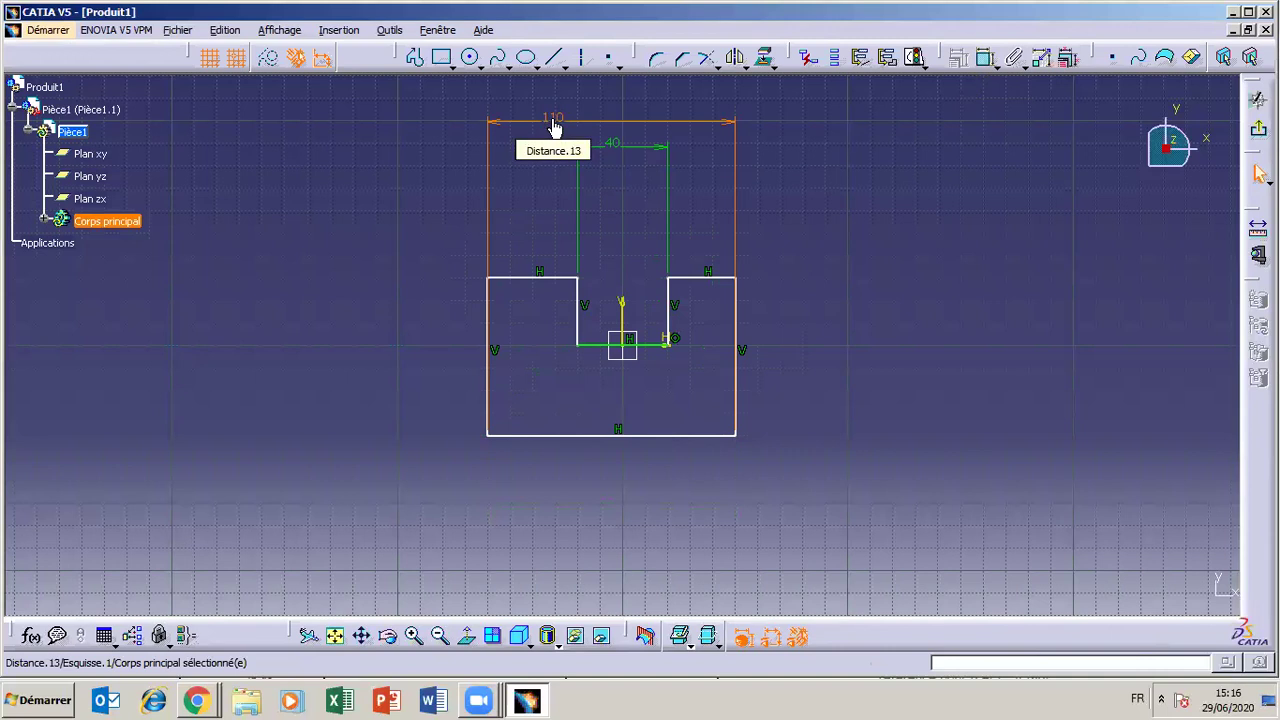
double_click(554, 125)
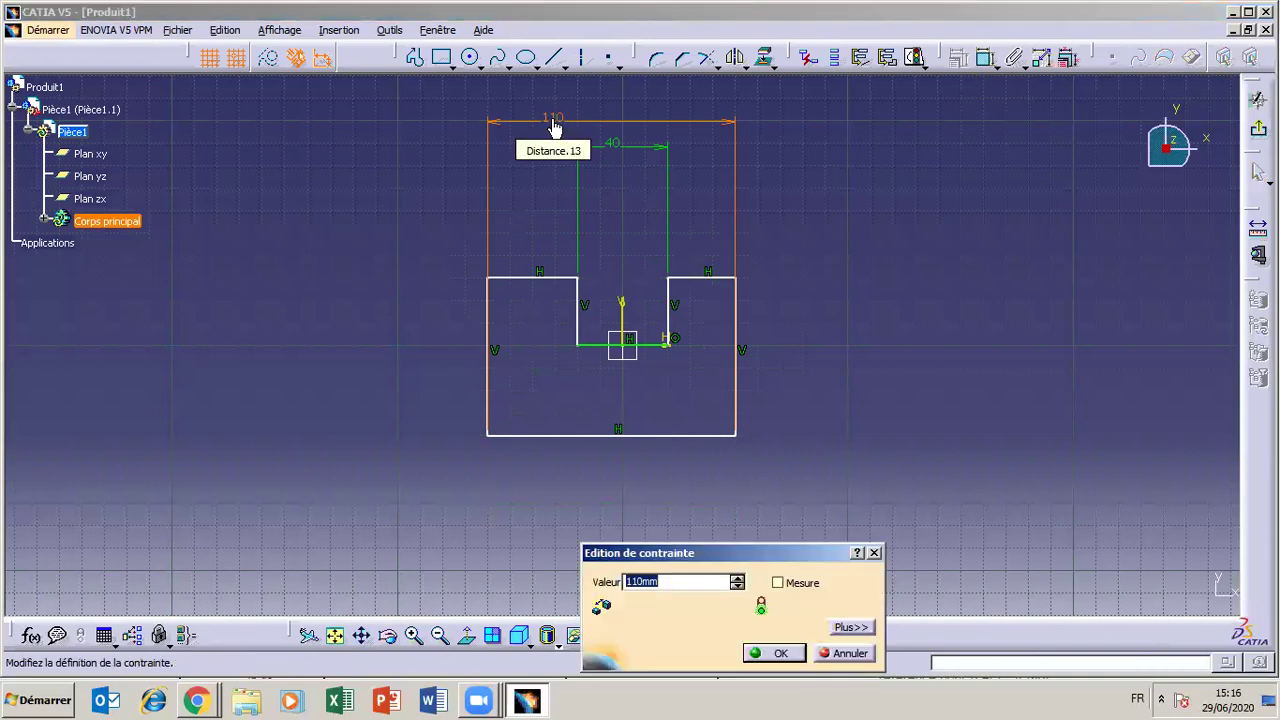
type("8")
key("Return")
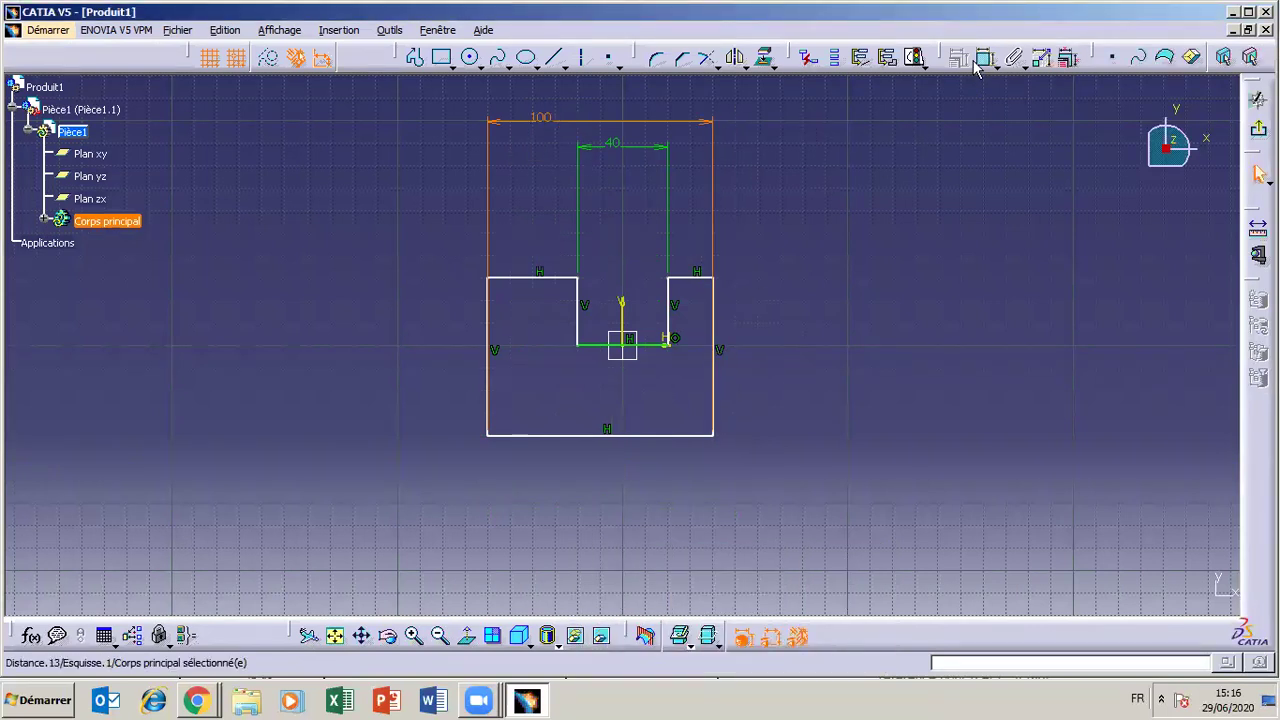
- Dimension the width of the arm on the positive H side of the notch and set it to 30 mm
left_click(980, 60)
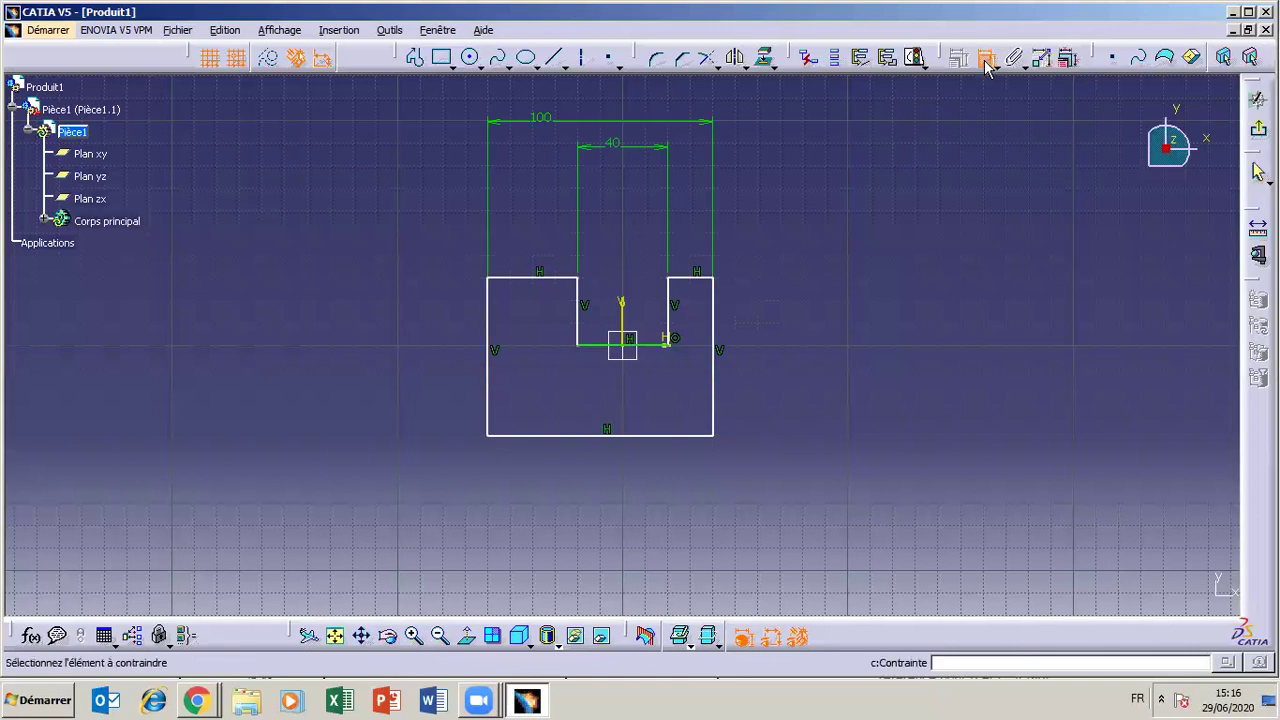
left_click(714, 343)
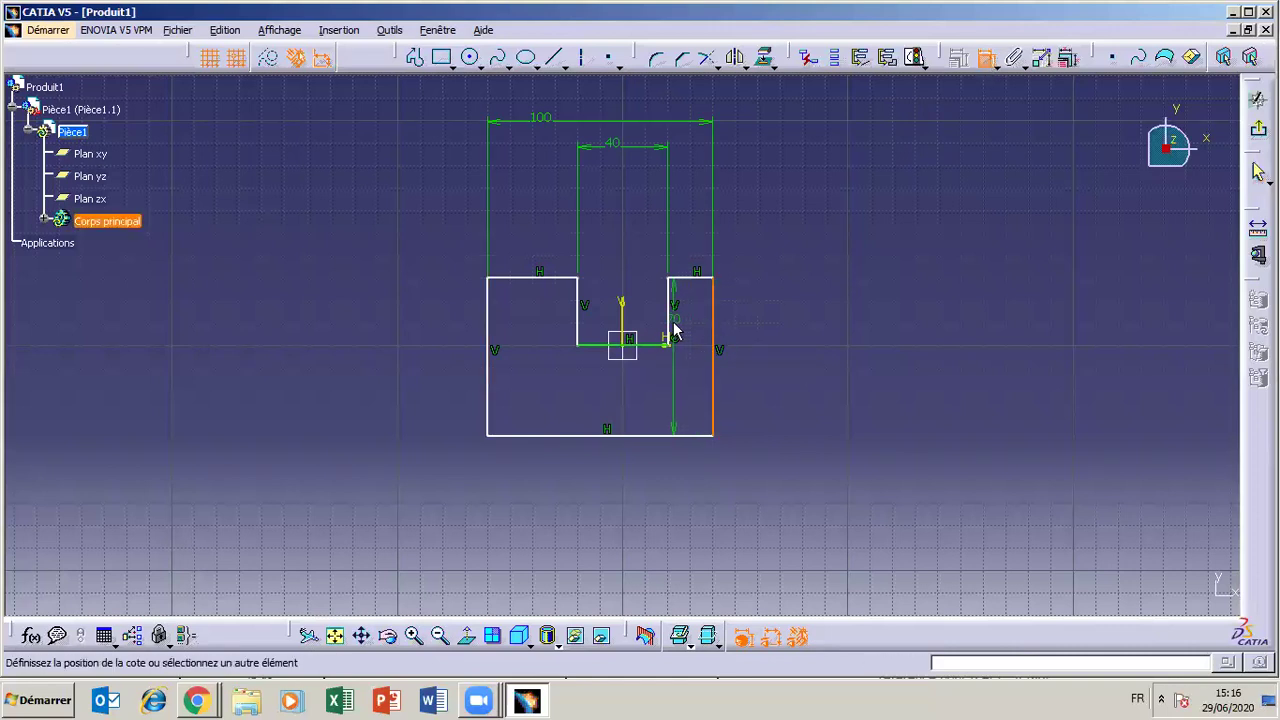
left_click(670, 332)
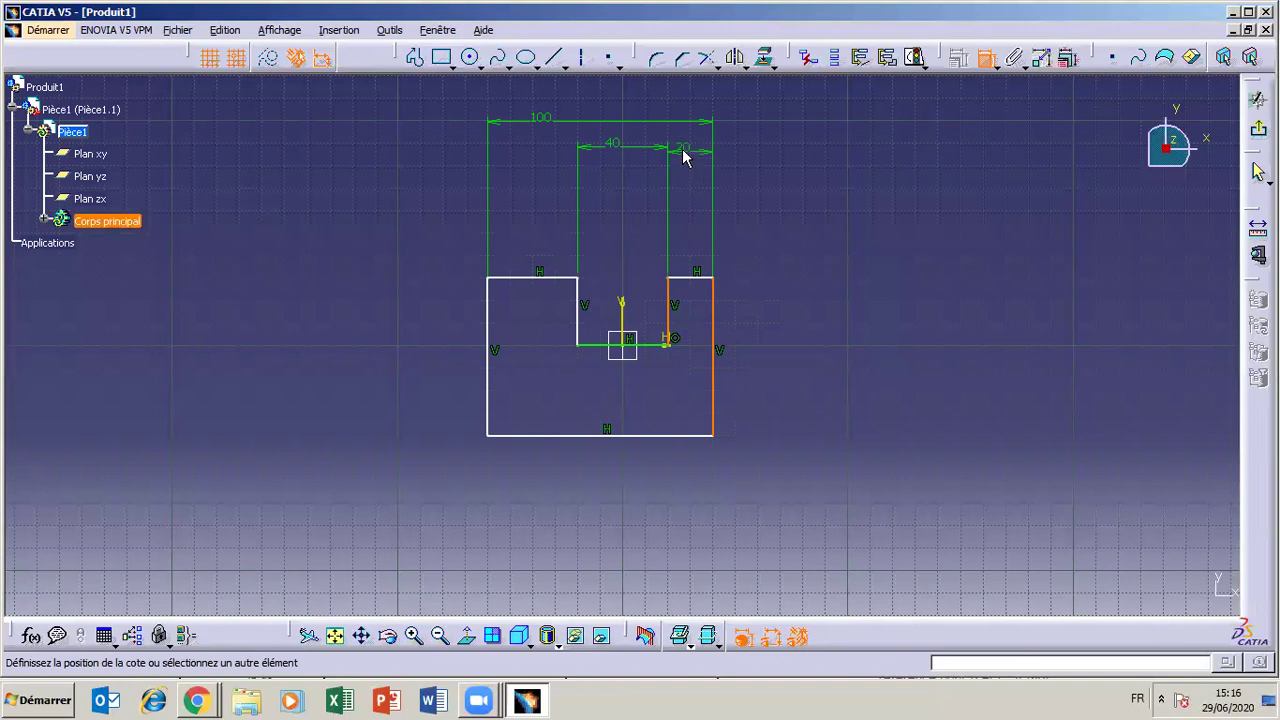
left_click(684, 150)
double_click(685, 152)
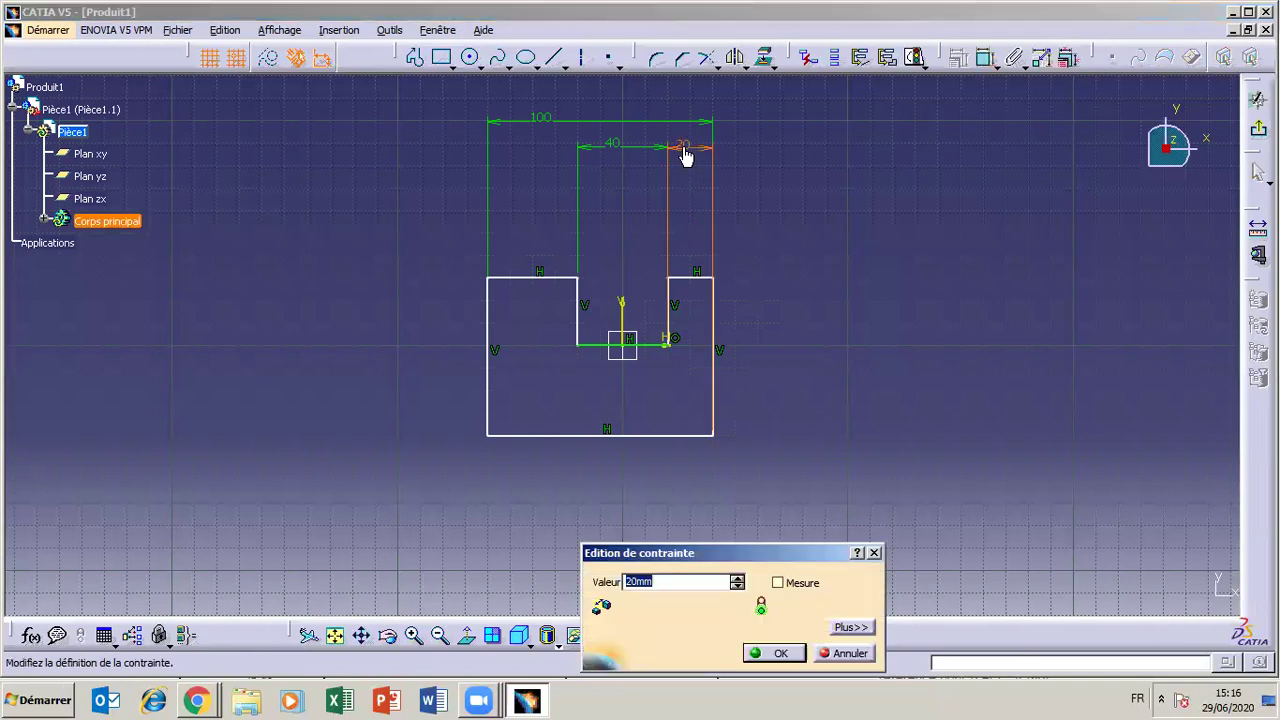
type("30")
key("Return")
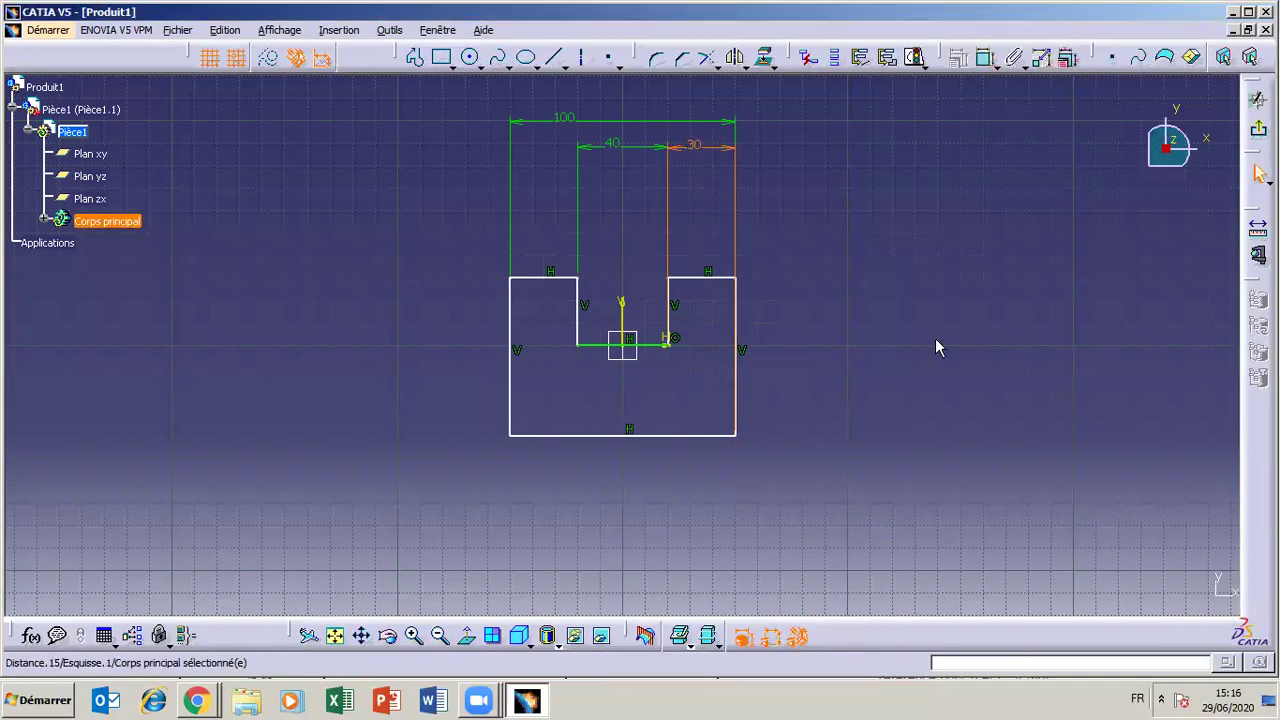
- Dimension the notch's depth from the profile's upper edge to the notch floor, placing the dimension beside the profile
left_click(985, 57)
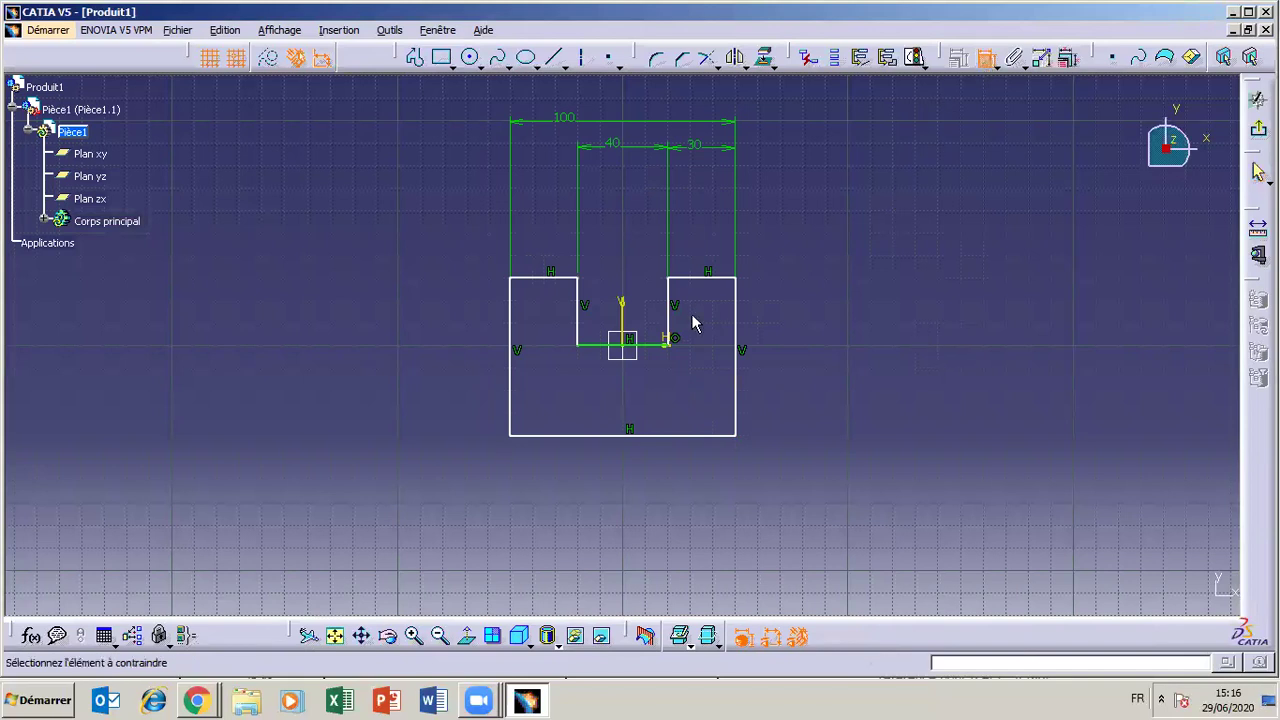
left_click(696, 285)
left_click(600, 346)
left_click(828, 316)
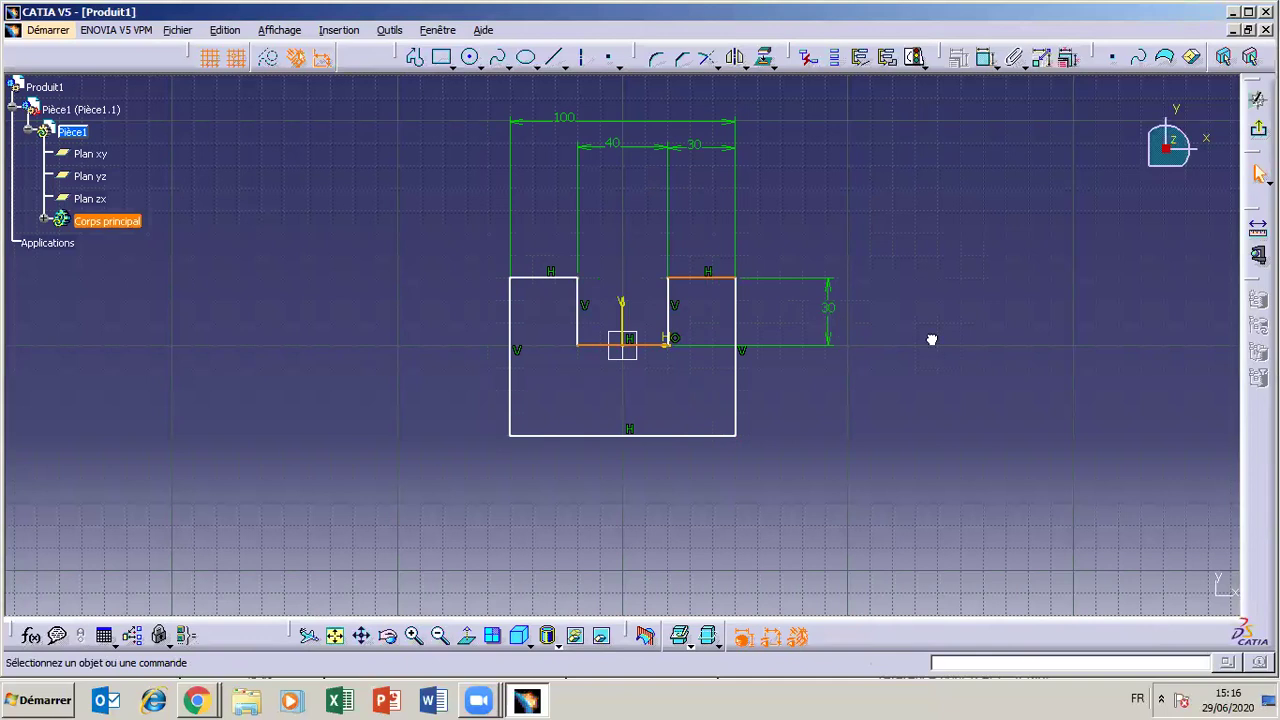
- Dimension the profile's overall height from the arm's upper edge to the lower edge and set it to 60 mm
left_click(985, 57)
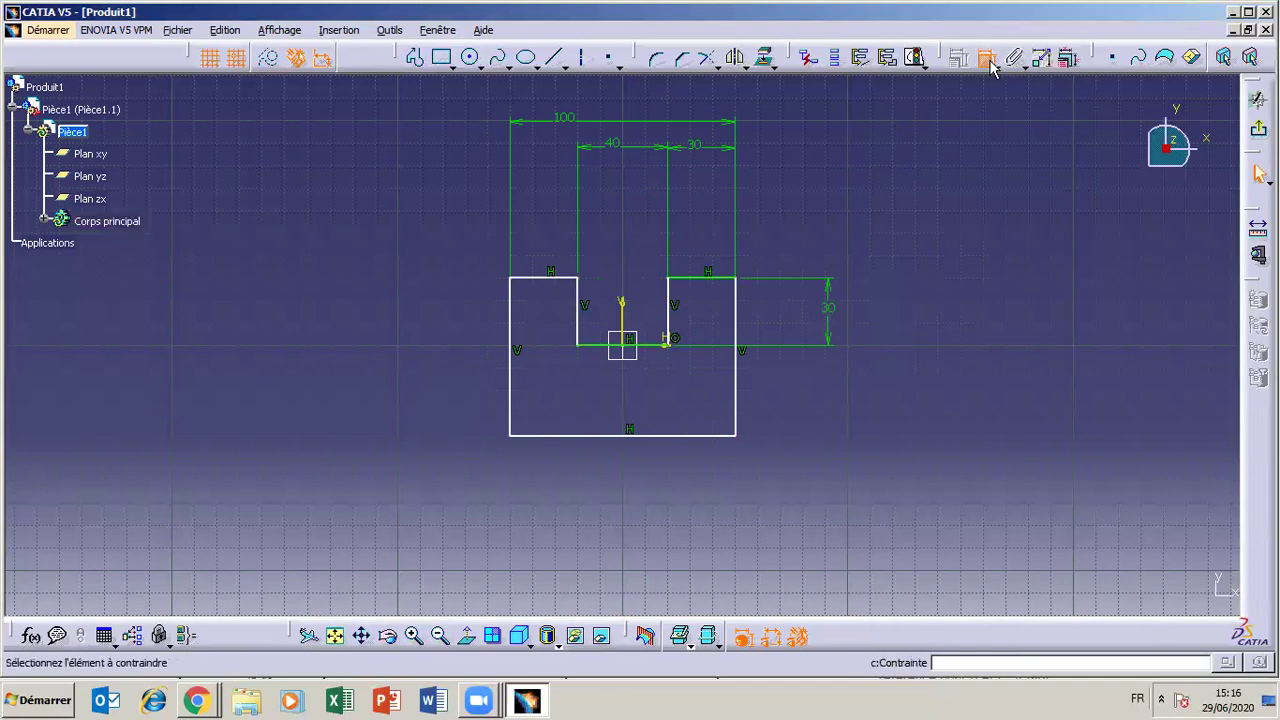
left_click(695, 281)
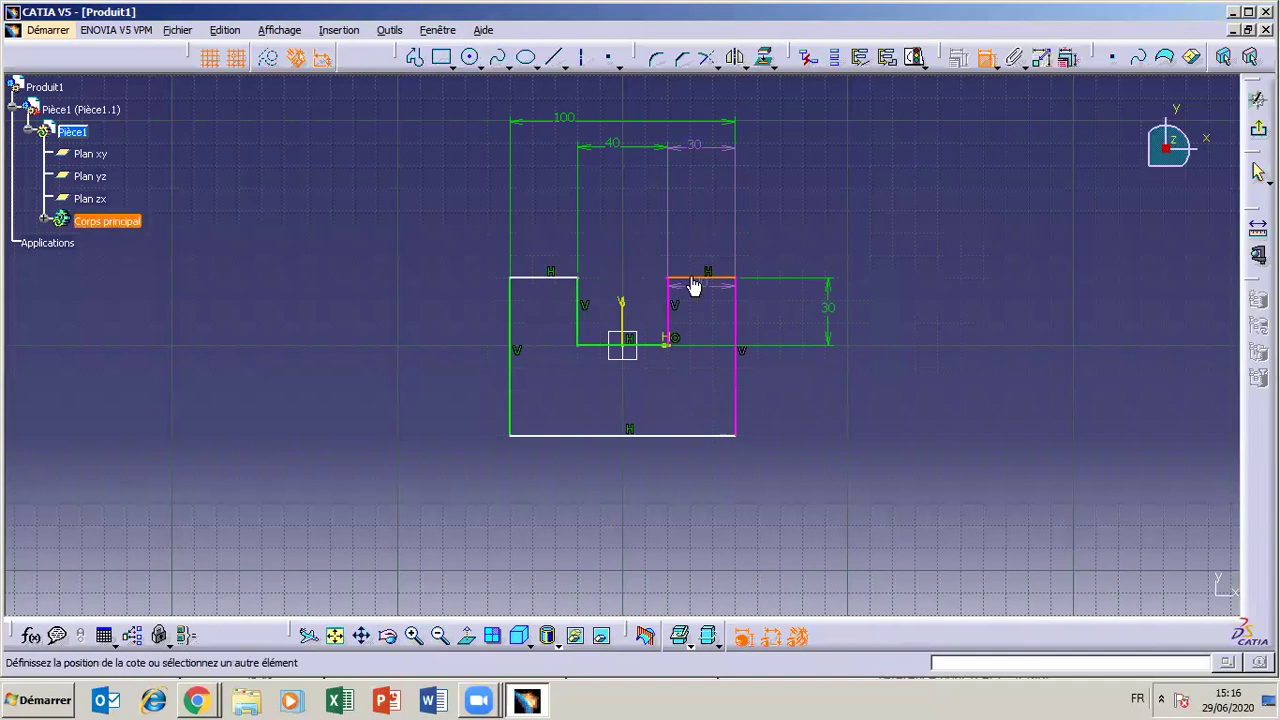
left_click(676, 436)
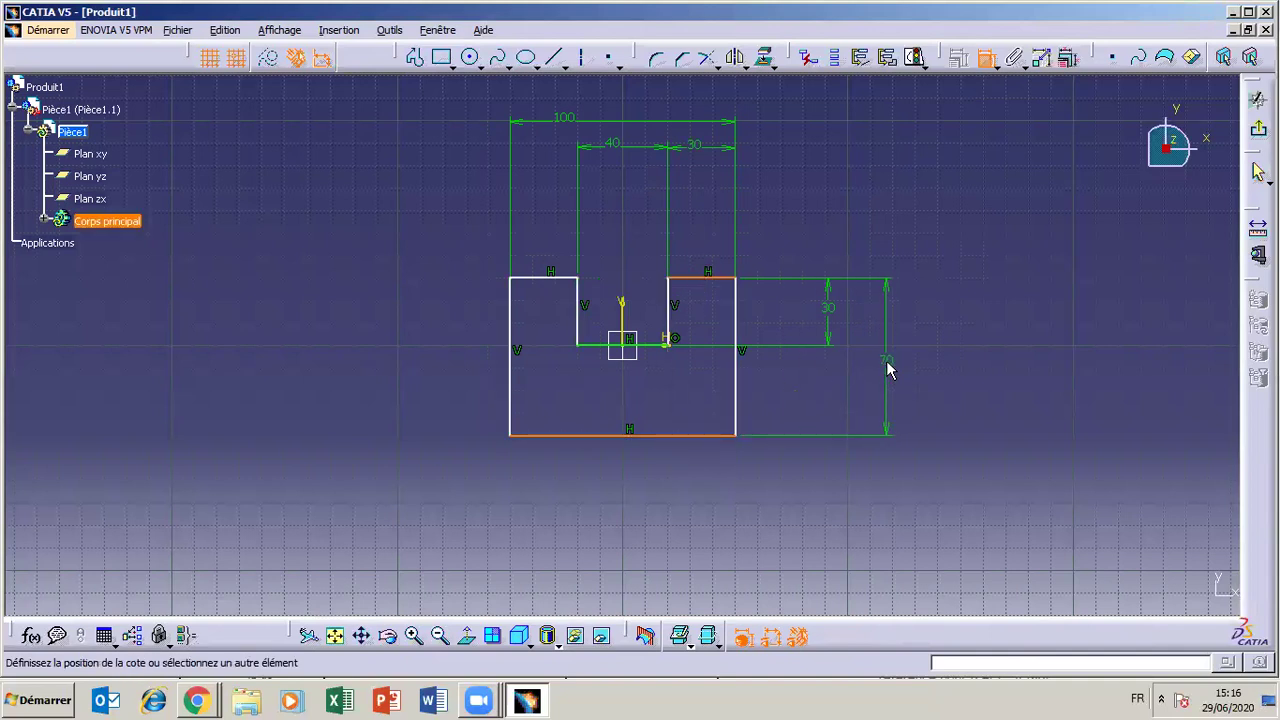
double_click(886, 362)
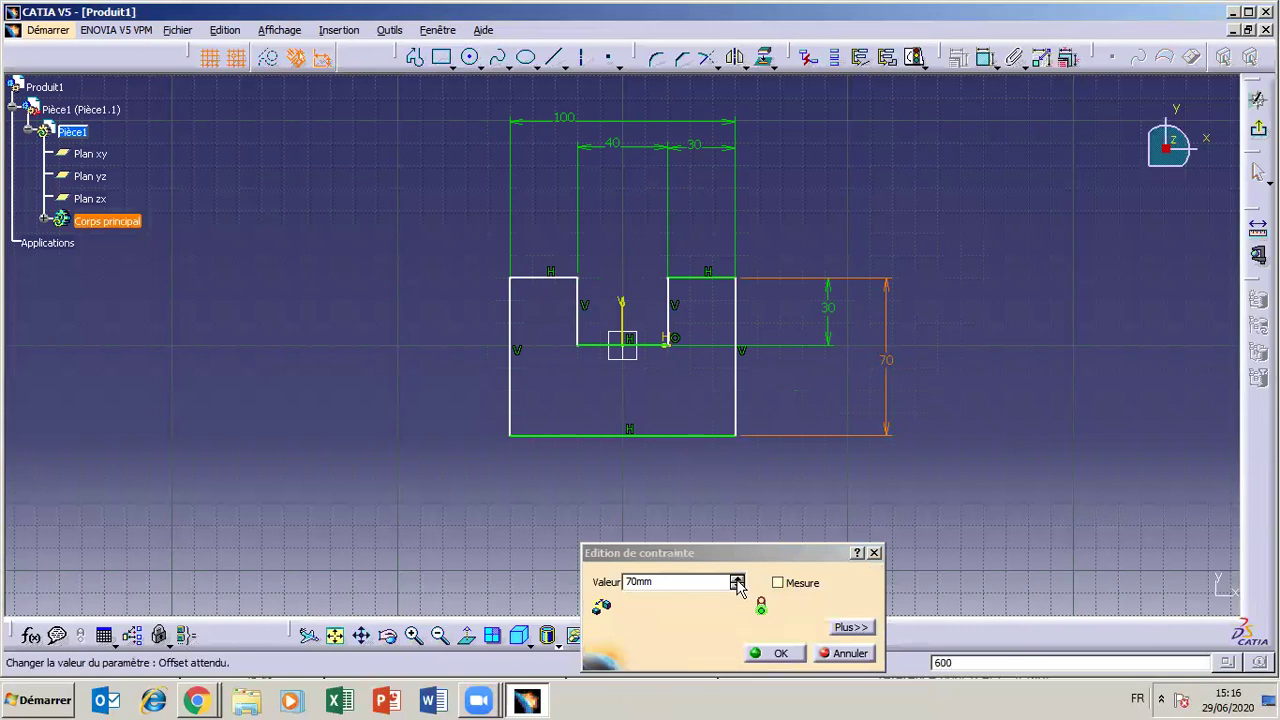
left_click(700, 582)
type("7")
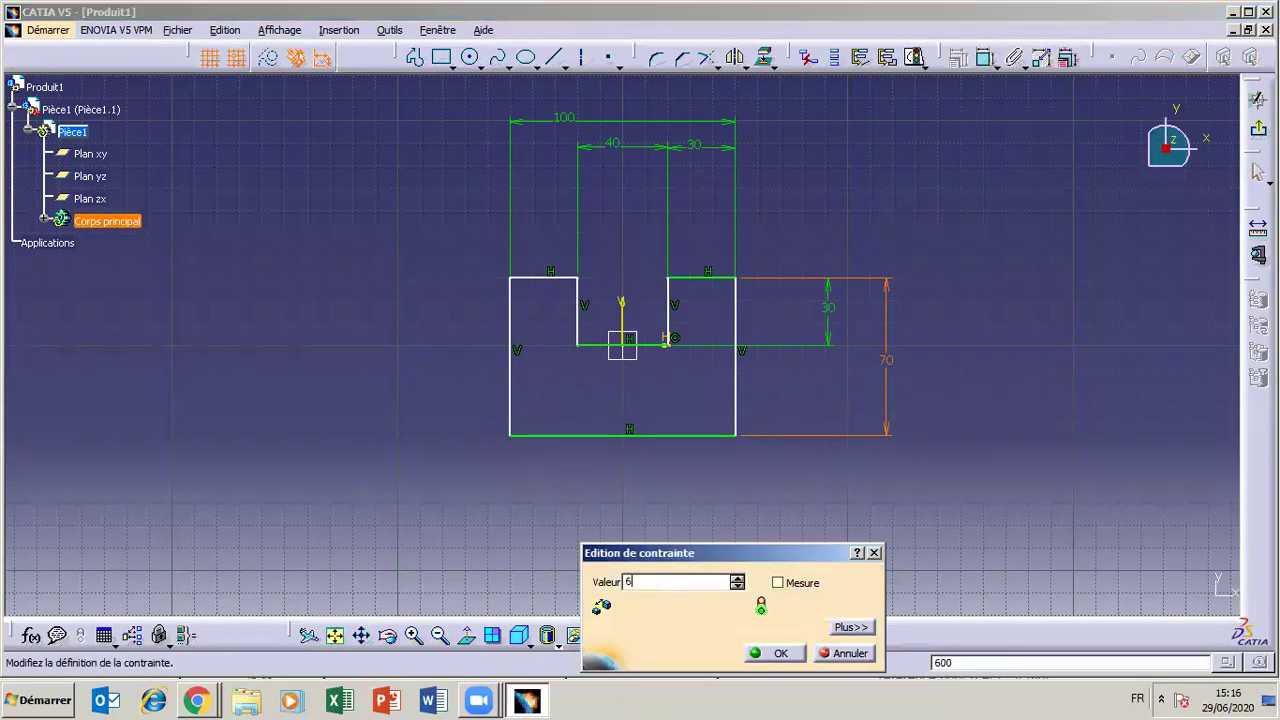
key("Return")
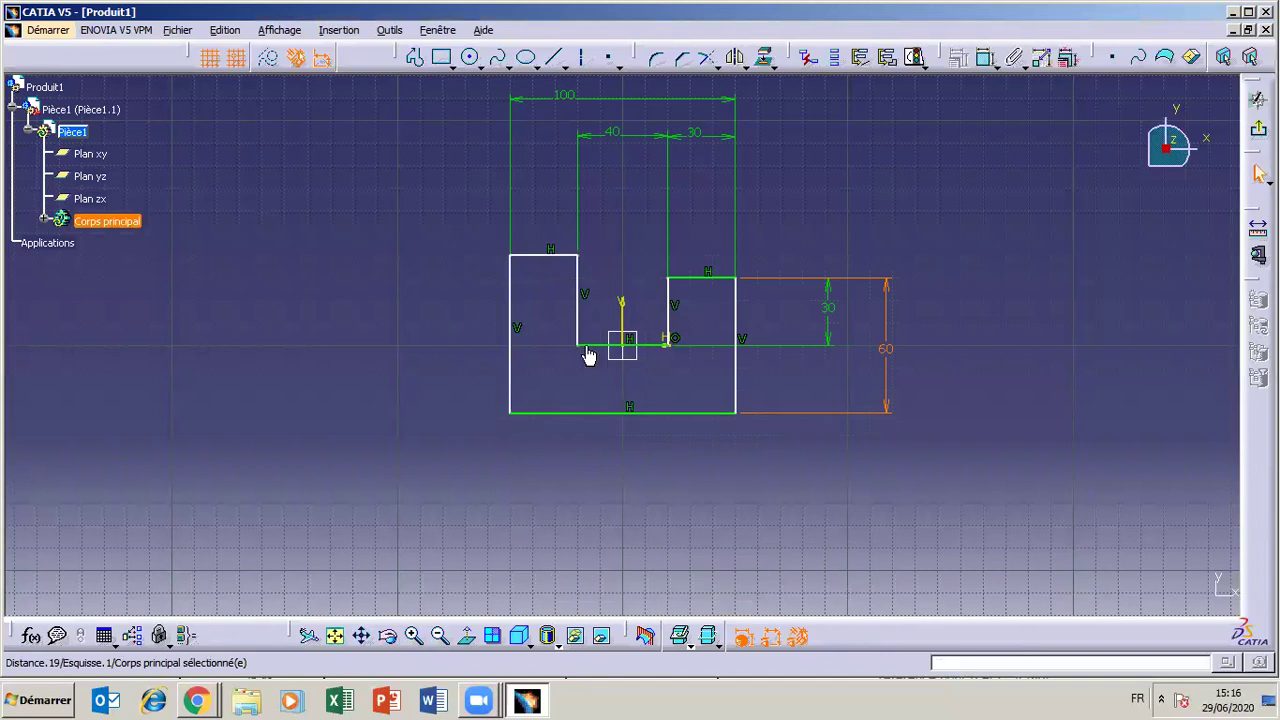
- Constrain the upper horizontal edges of the two arms to be coincident
left_click(710, 278, "ctrl")
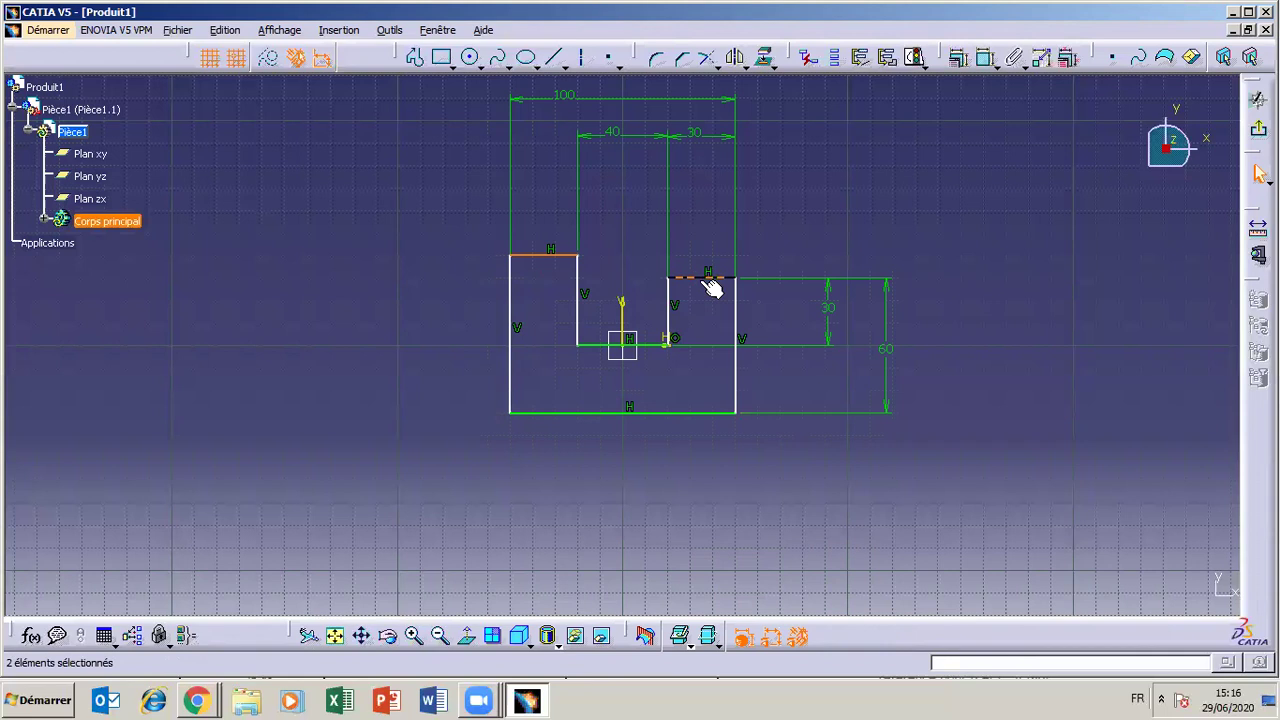
left_click(708, 636)
left_click(810, 441)
left_click(800, 606)
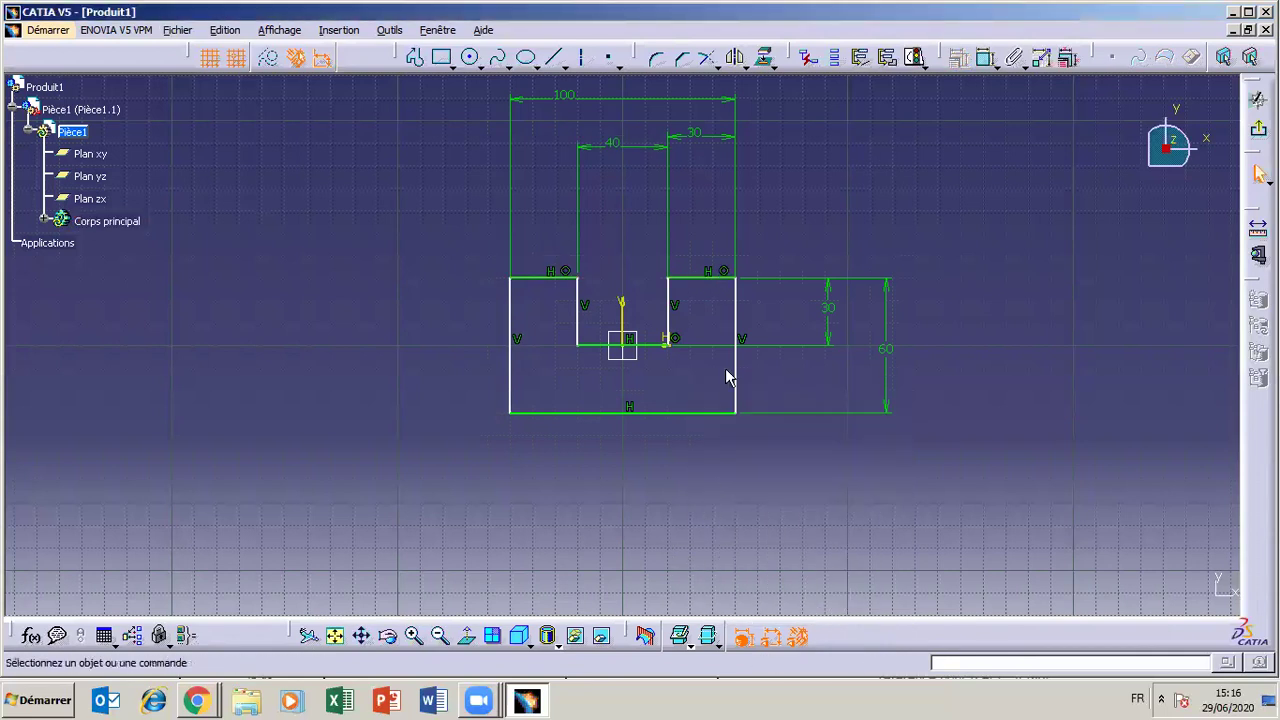
left_click(985, 57)
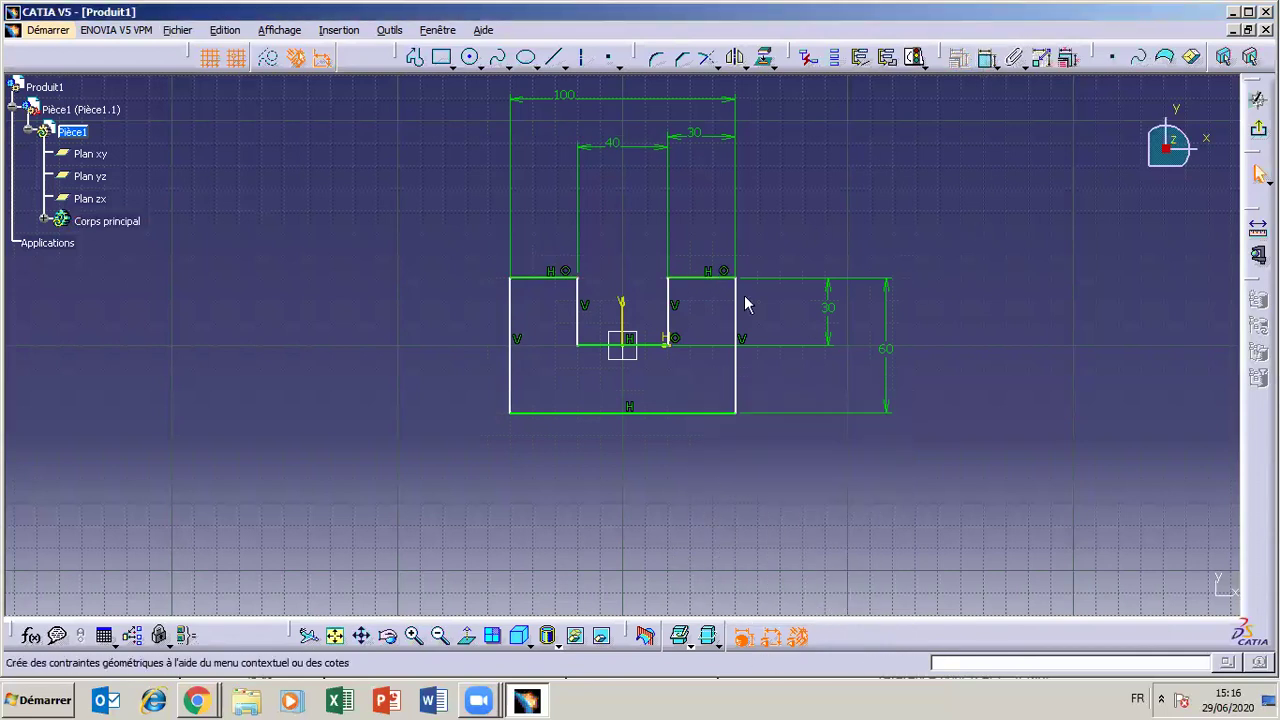
left_click(737, 381)
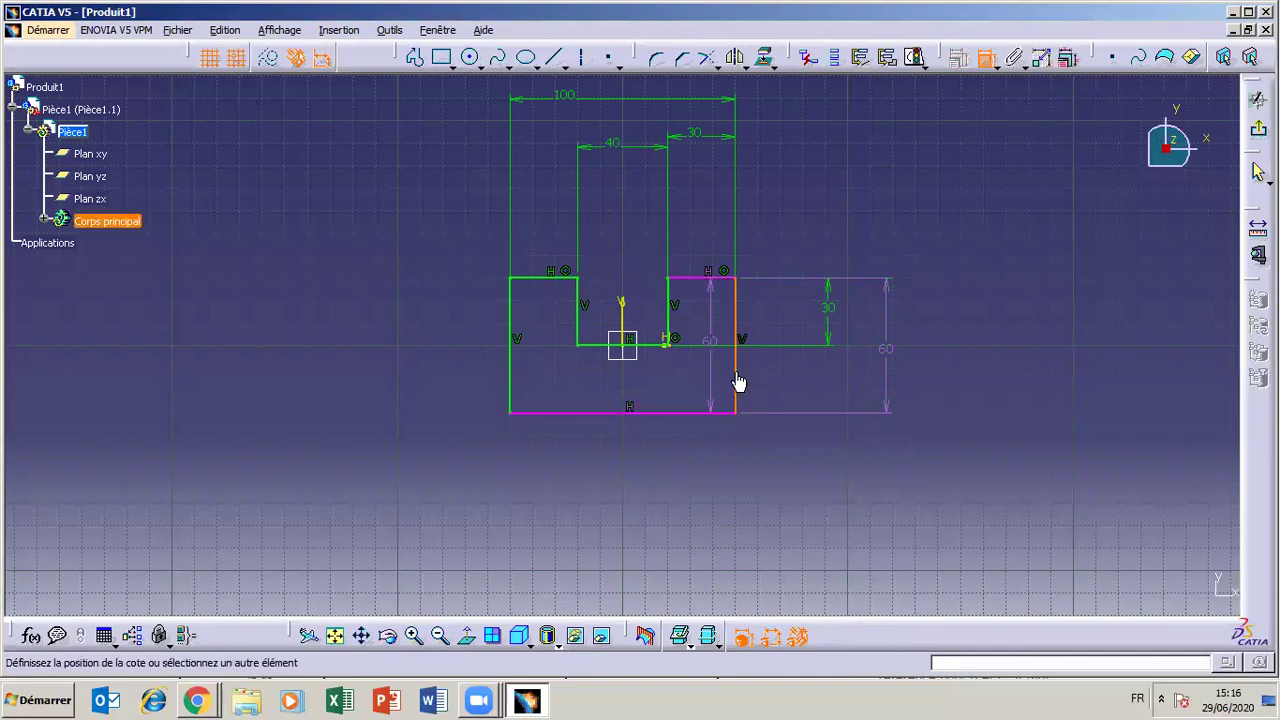
left_click(510, 393)
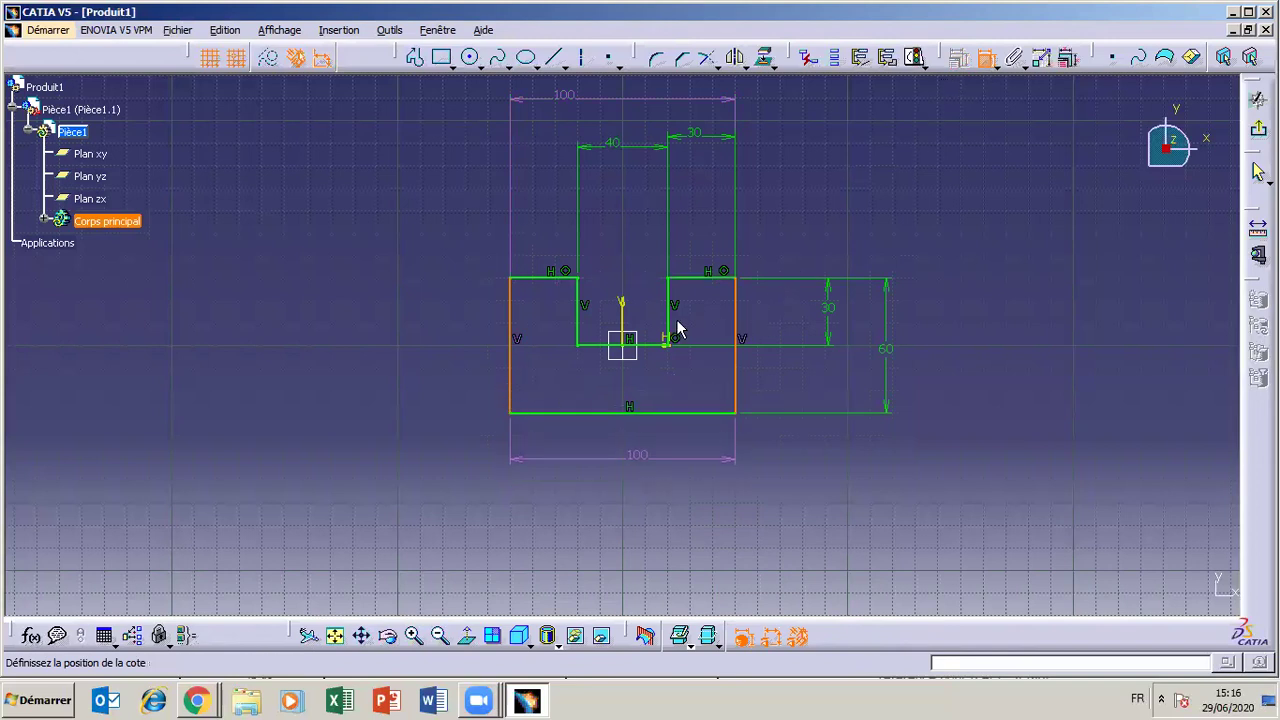
key("Escape")
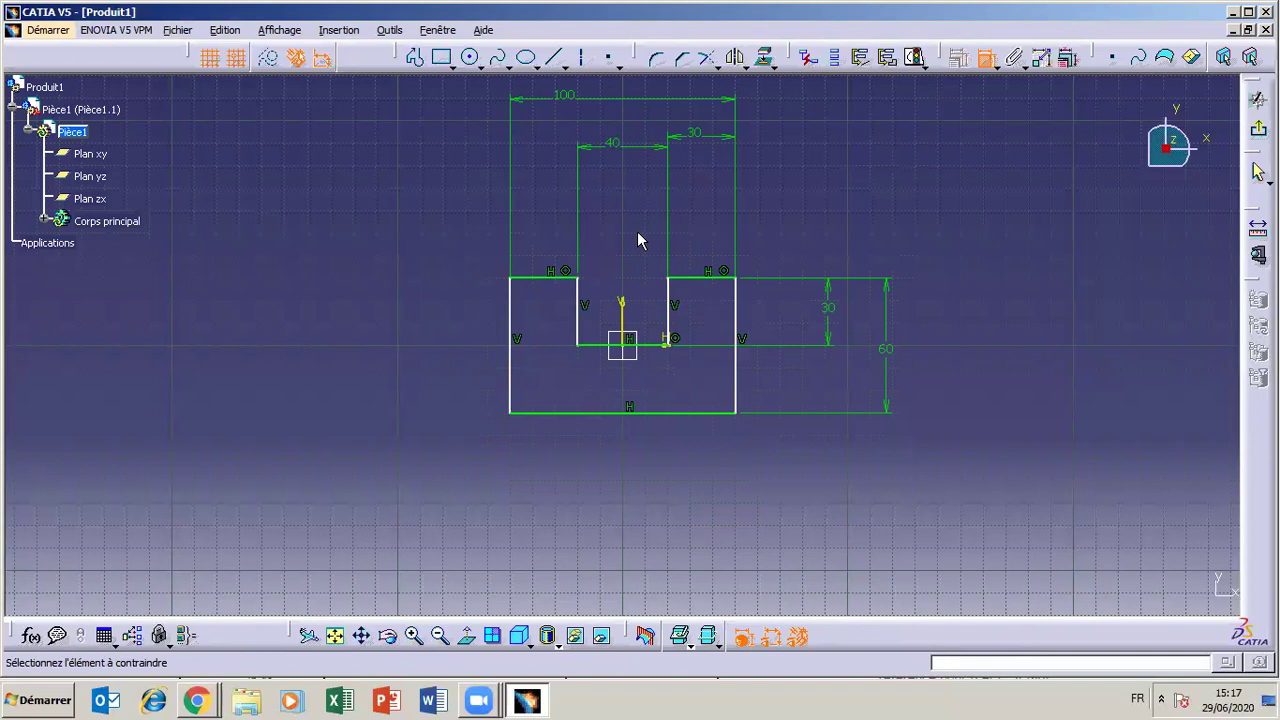
- Dimension the notch side on the positive H side from the V axis, and move the 40 mm notch-width dimension slightly farther above the profile
left_click(667, 300)
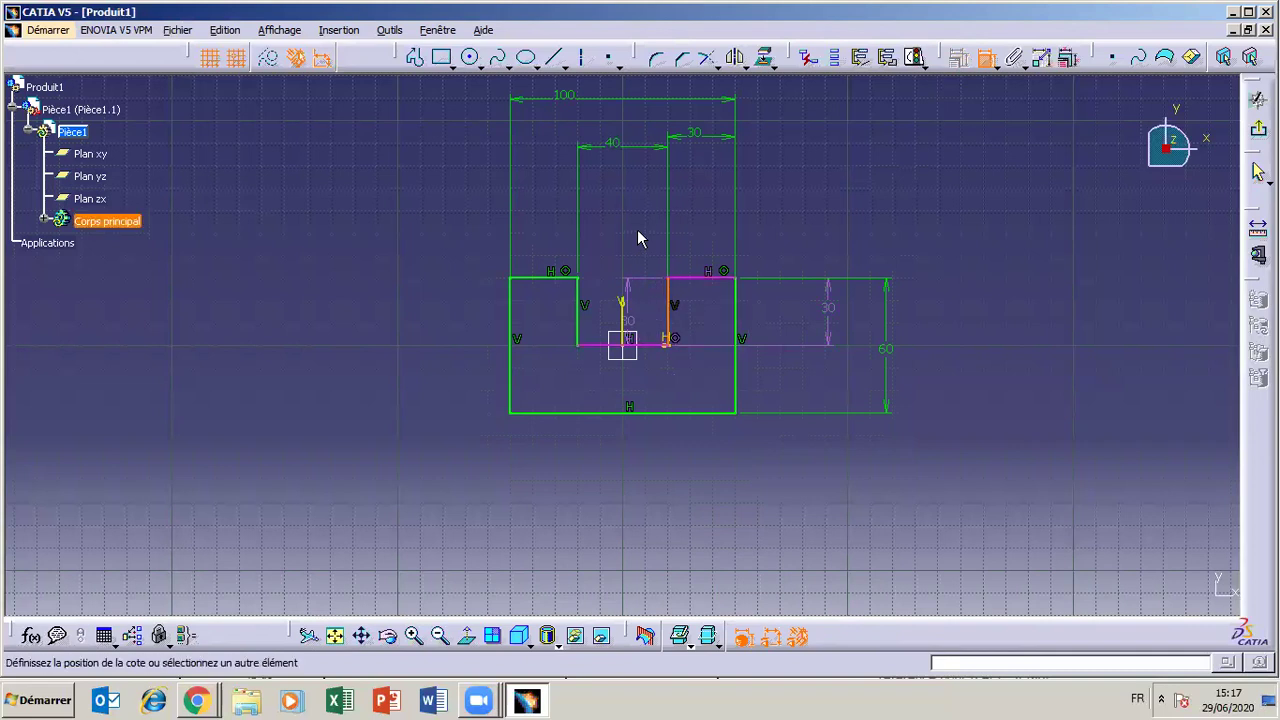
left_click(640, 206)
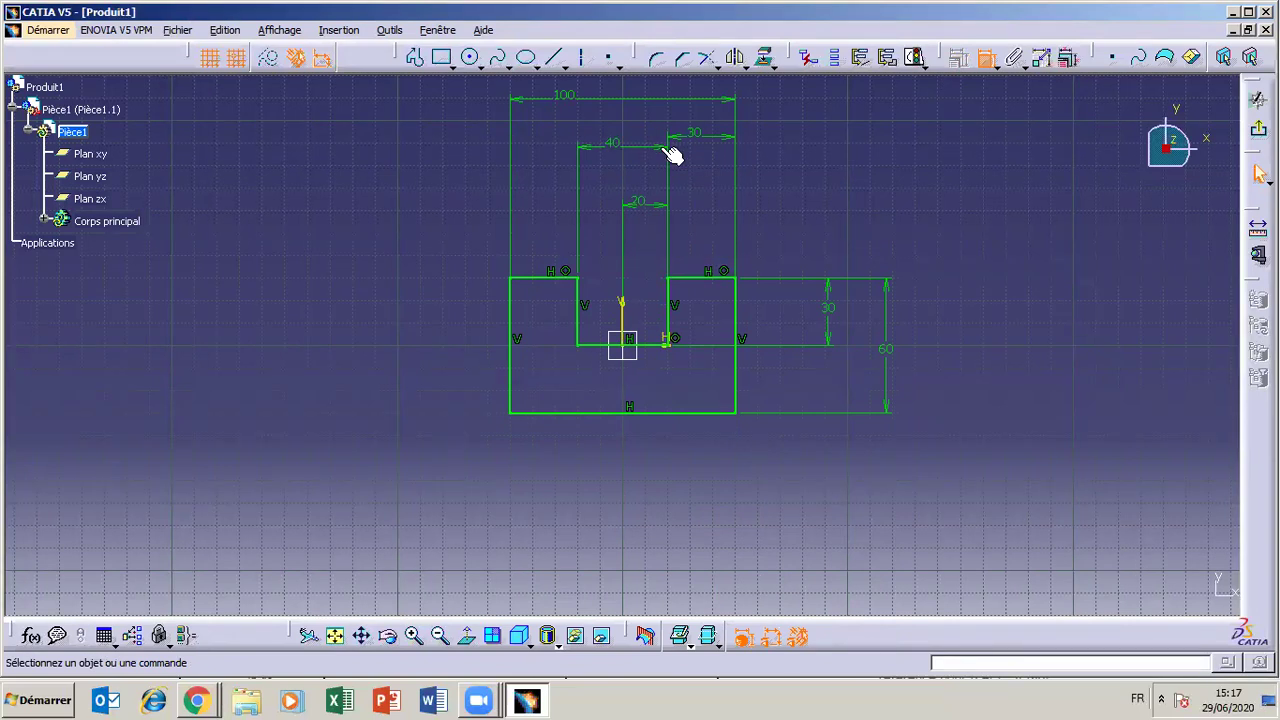
left_click_drag(672, 155, 665, 136)
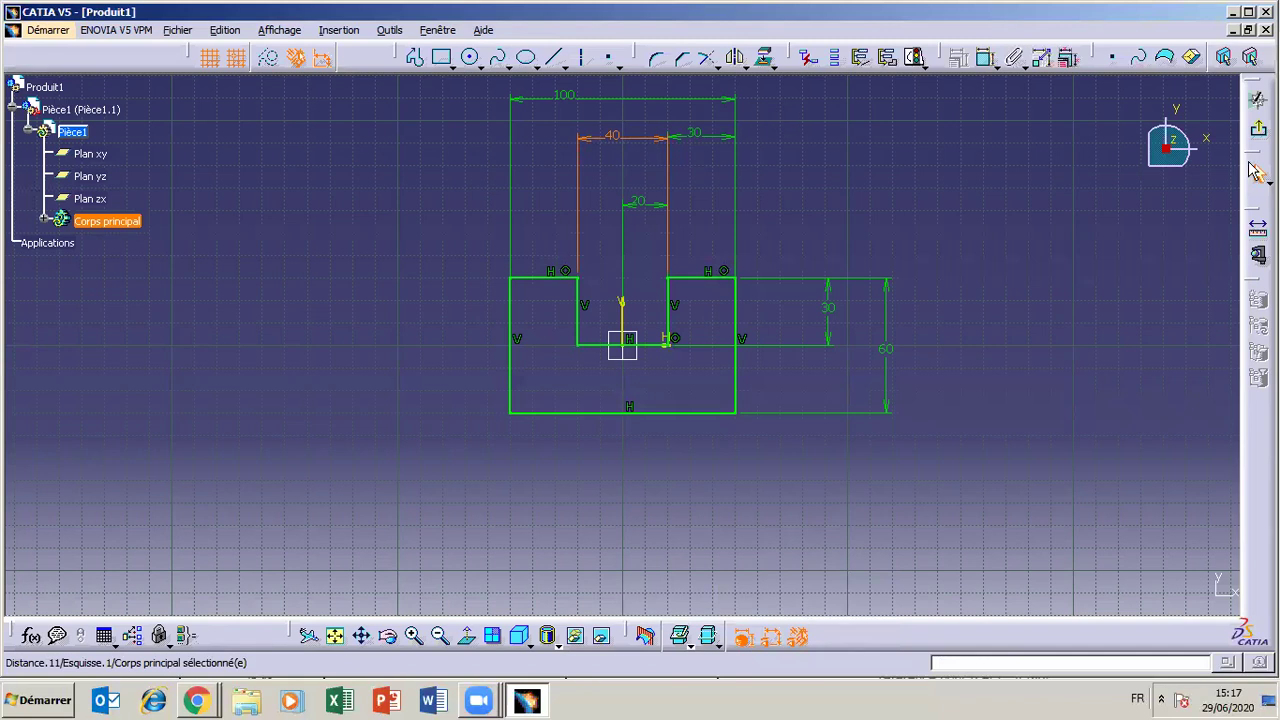
- Leave the sketch and extrude the U-shaped profile 40 mm
left_click(1256, 130)
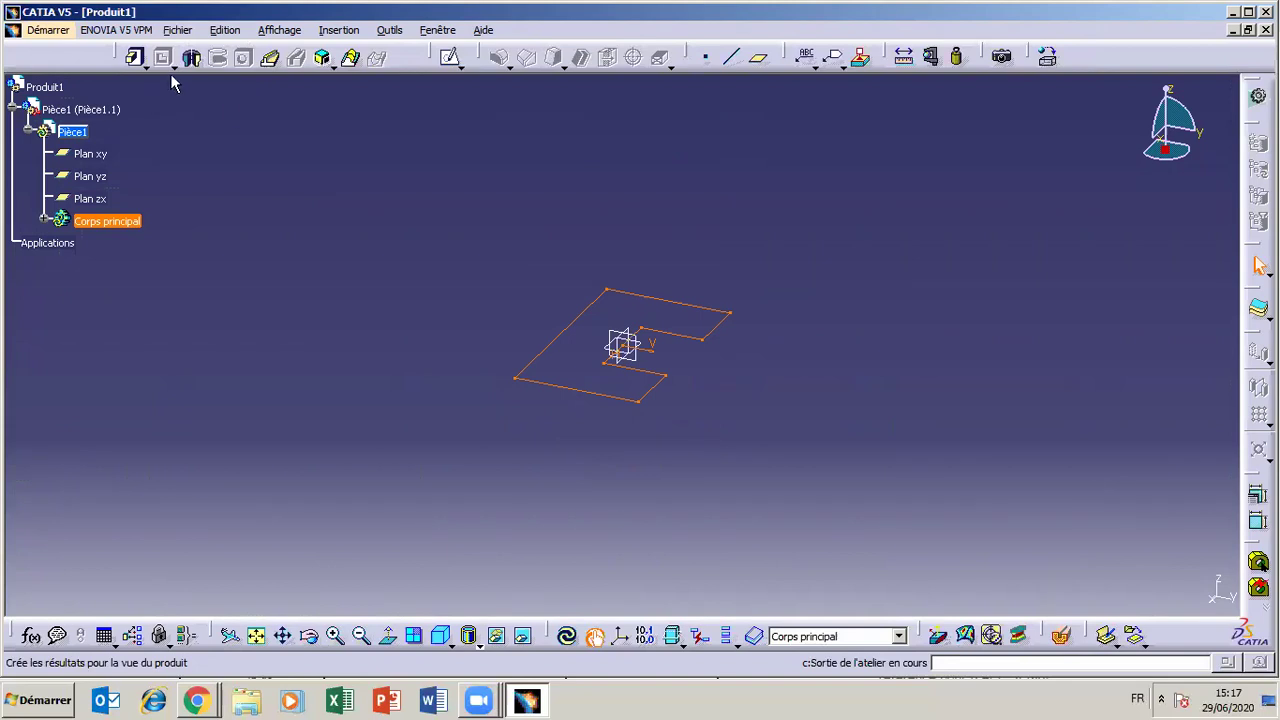
left_click(134, 57)
type("40")
key("Return")
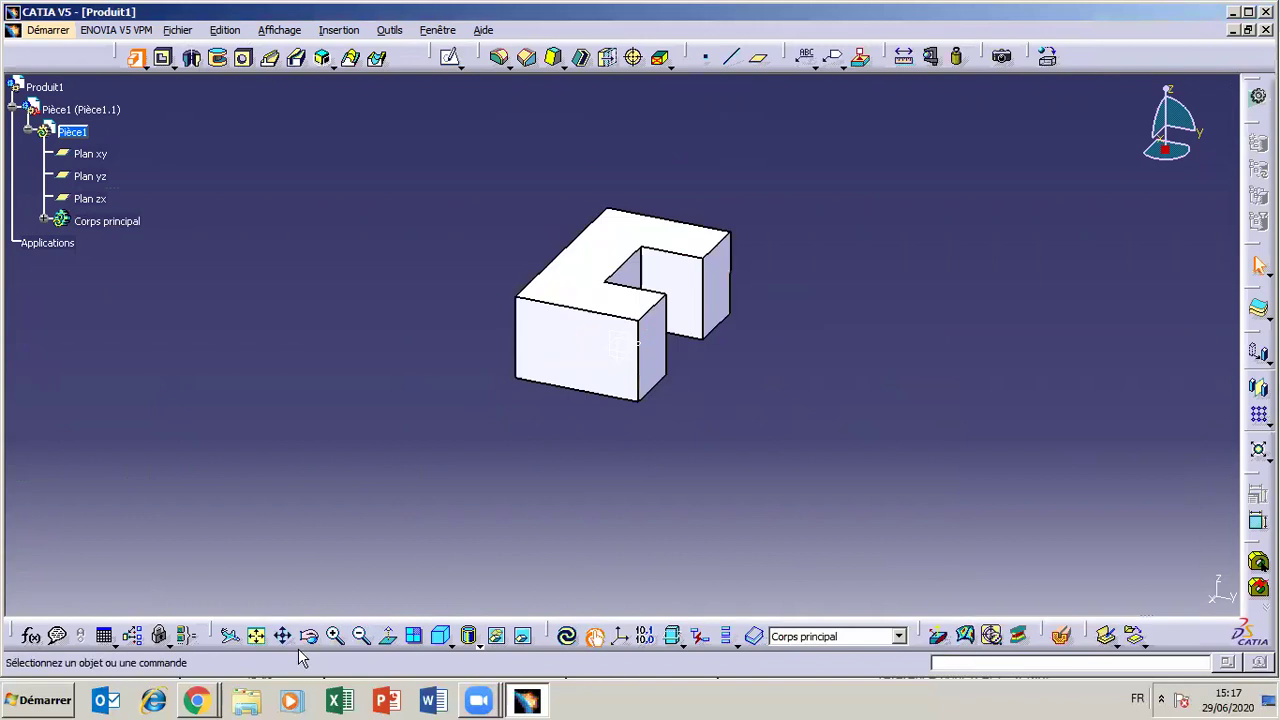
left_click(309, 636)
left_click_drag(766, 291, 543, 240)
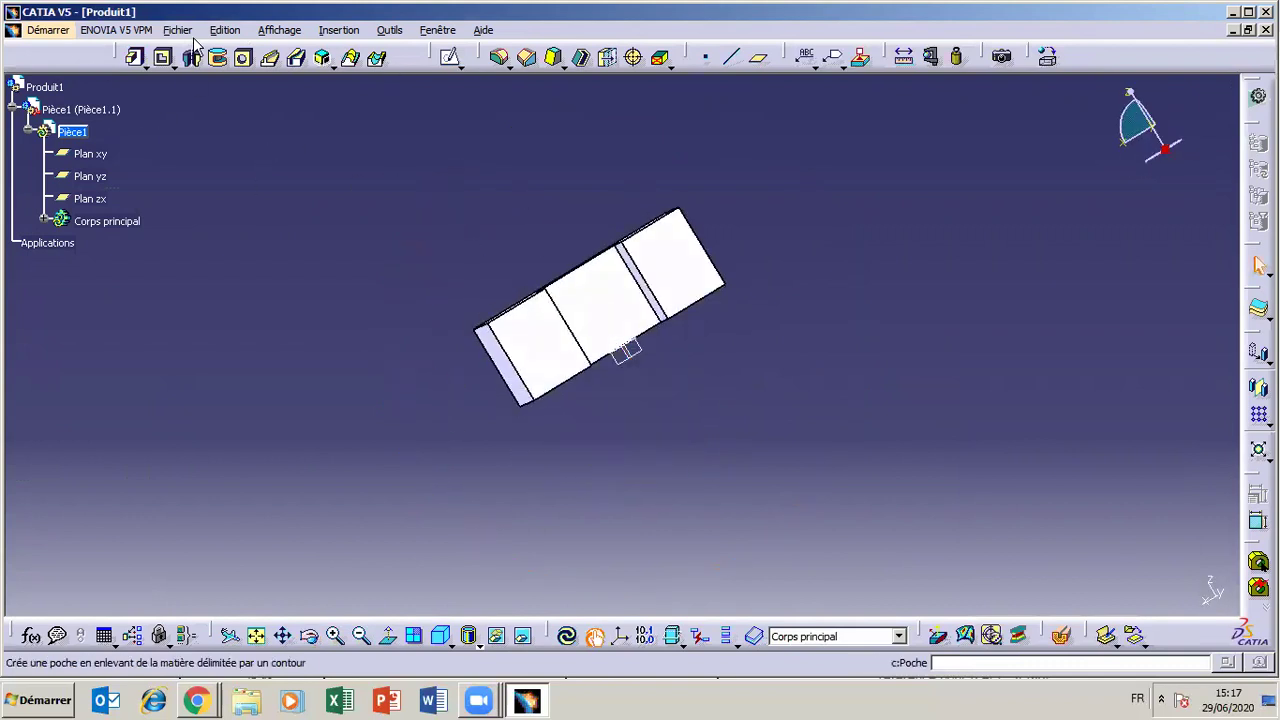
- Start saving the part and create a folder named Liaison Glissière inside the Assembly design folder
left_click(179, 31)
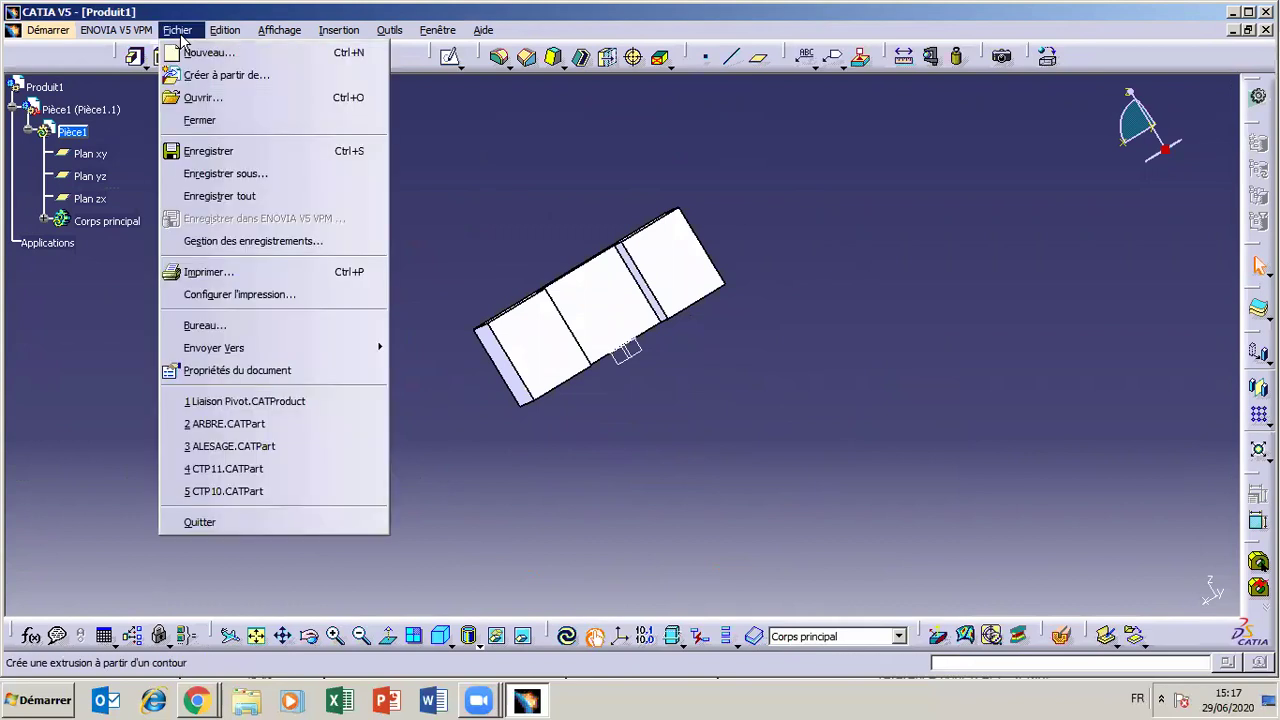
left_click(249, 175)
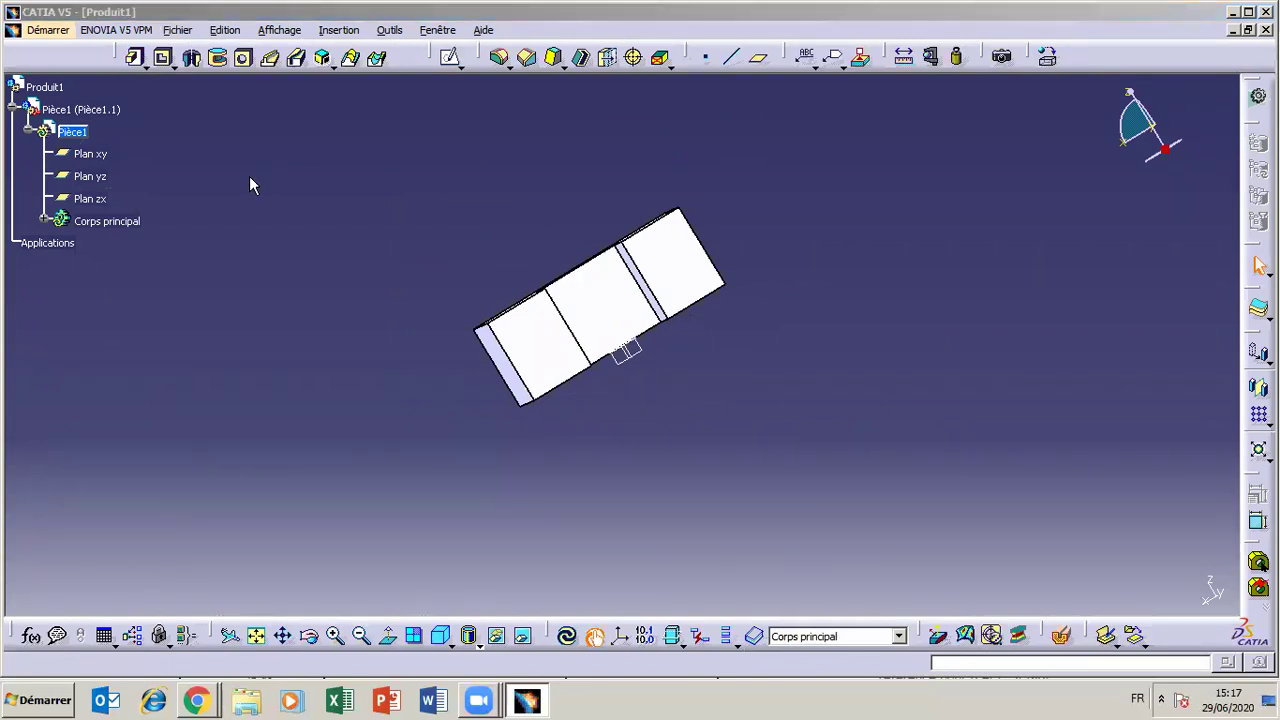
key("ctrl+s")
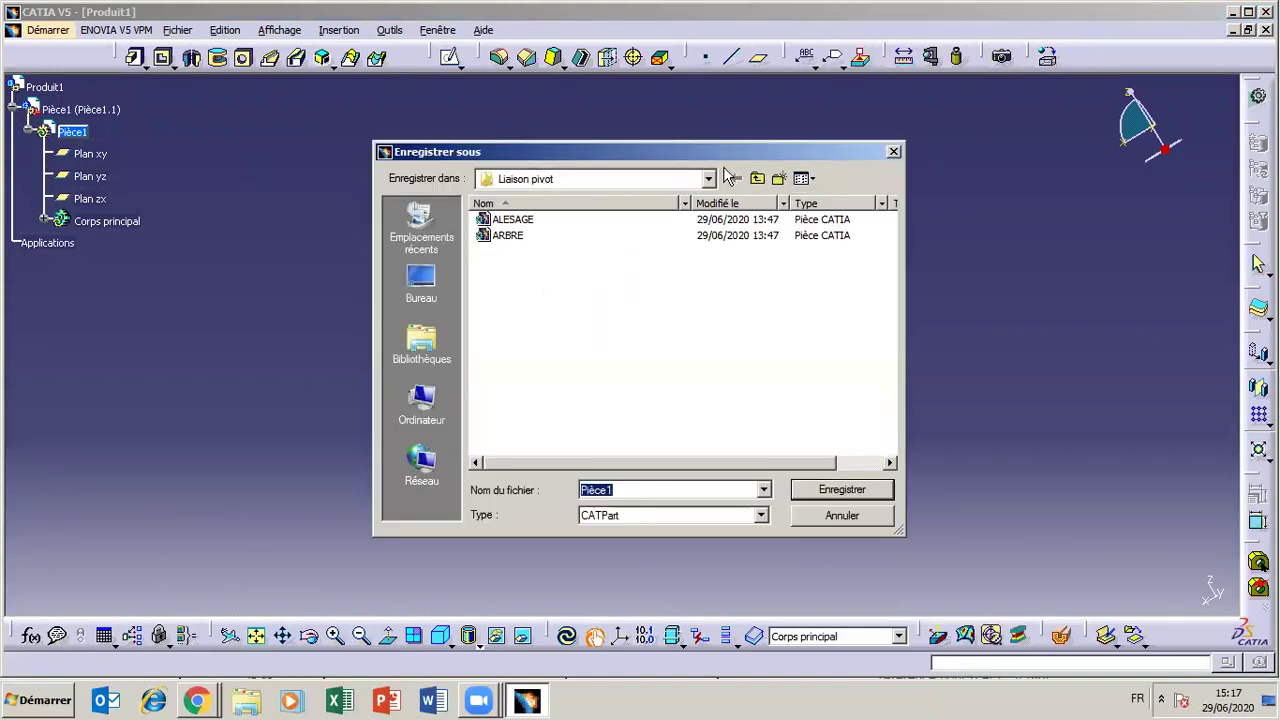
left_click(756, 180)
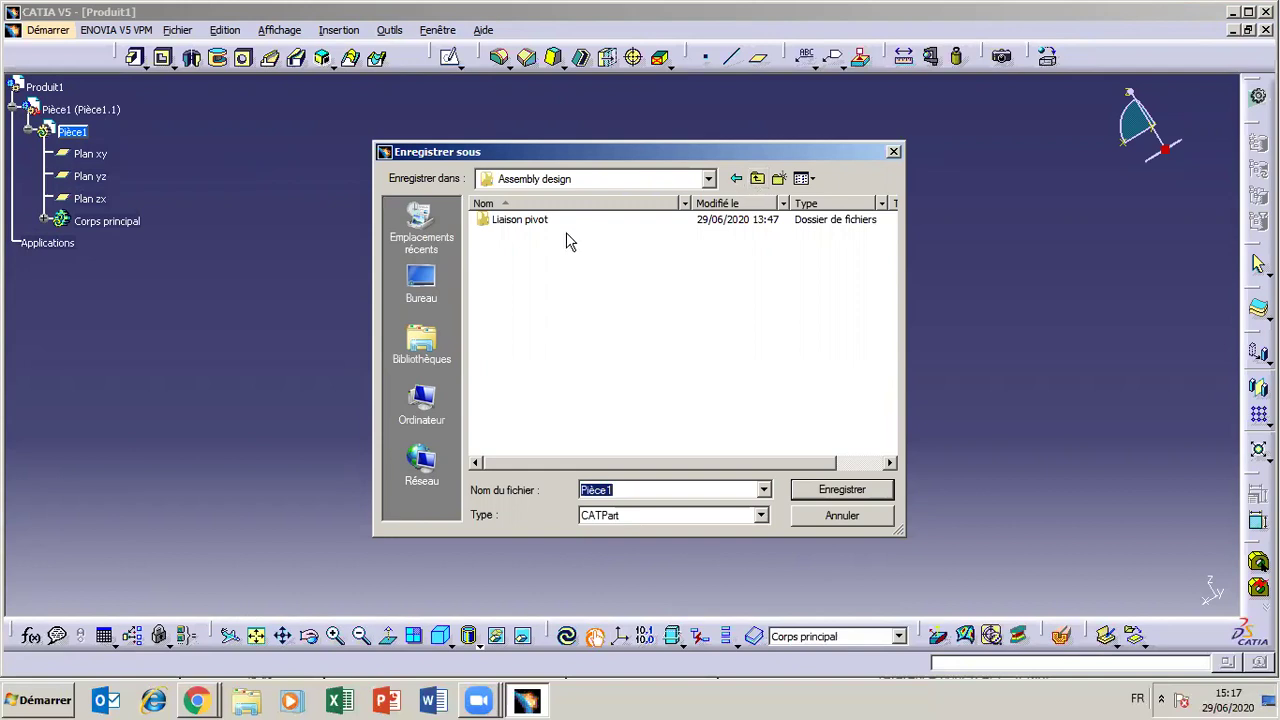
left_click(557, 270)
left_click(779, 178)
type("Liaison")
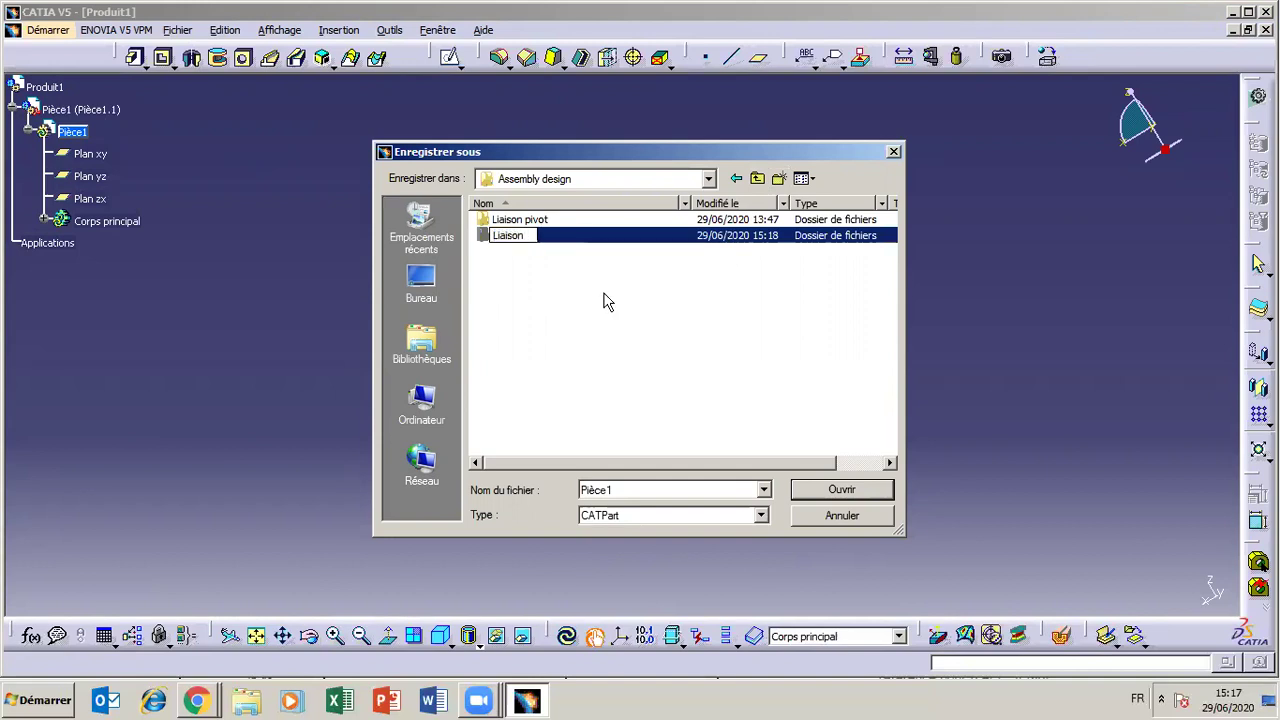
type(" Gliss")
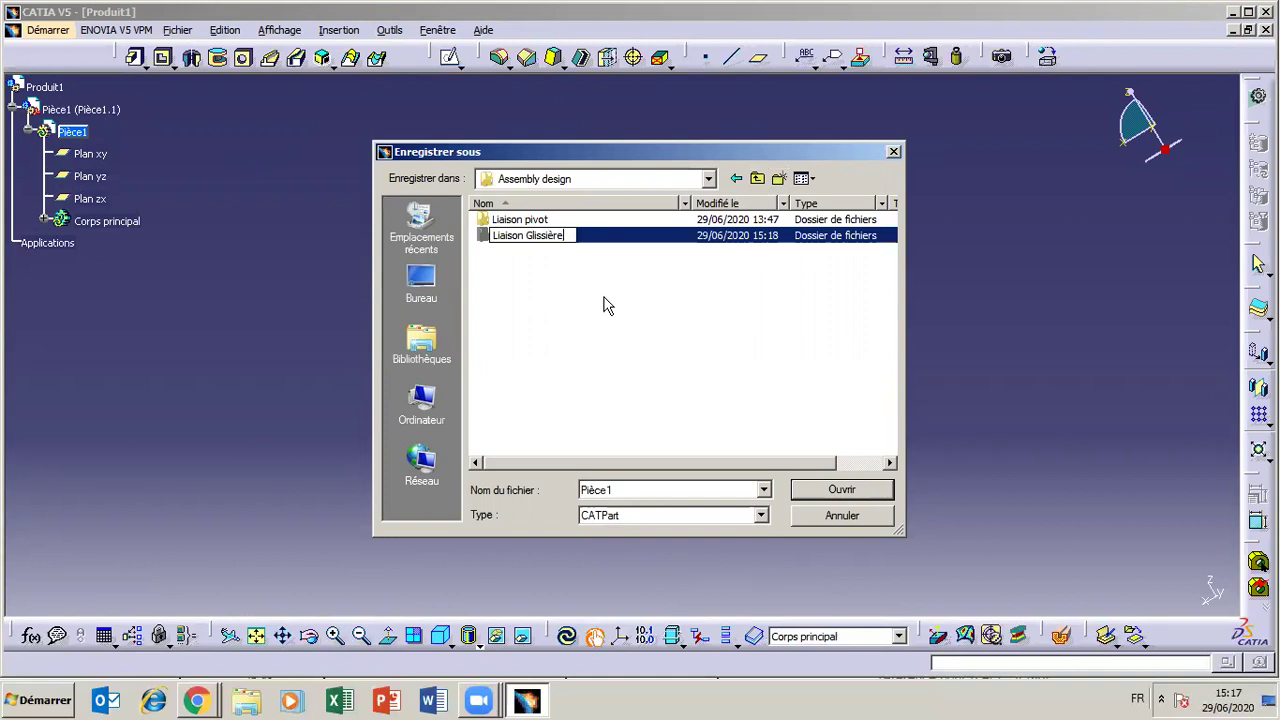
type("ière")
key("Return")
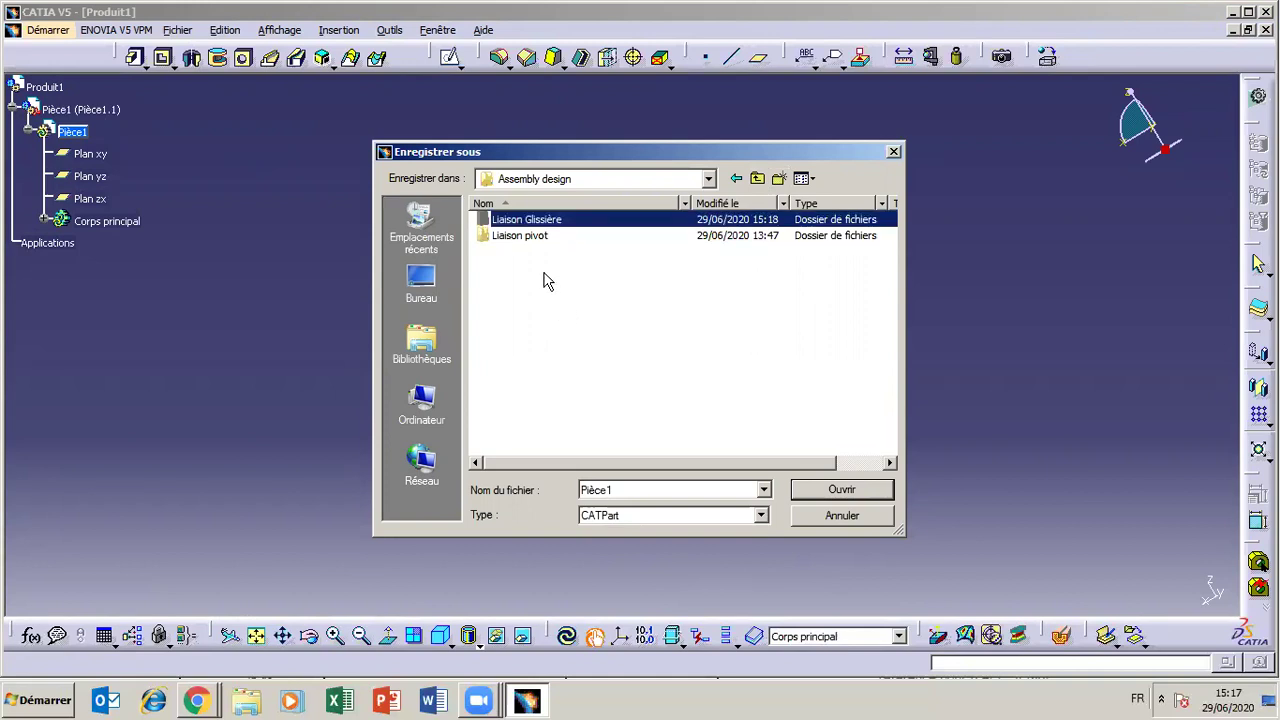
- Save the part as BATI in CATPart format in the Liaison Glissière folder, agreeing to redirect the links of open documents
double_click(535, 220)
double_click(648, 492)
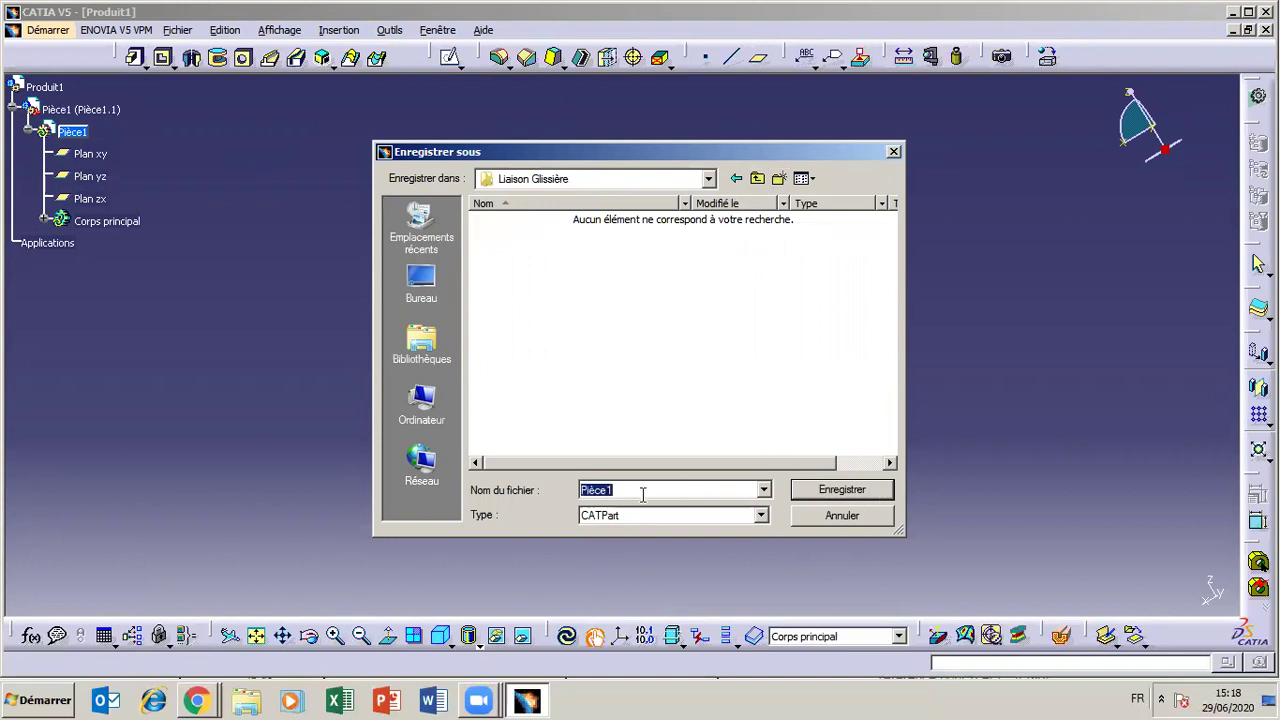
type("P")
left_click(824, 490)
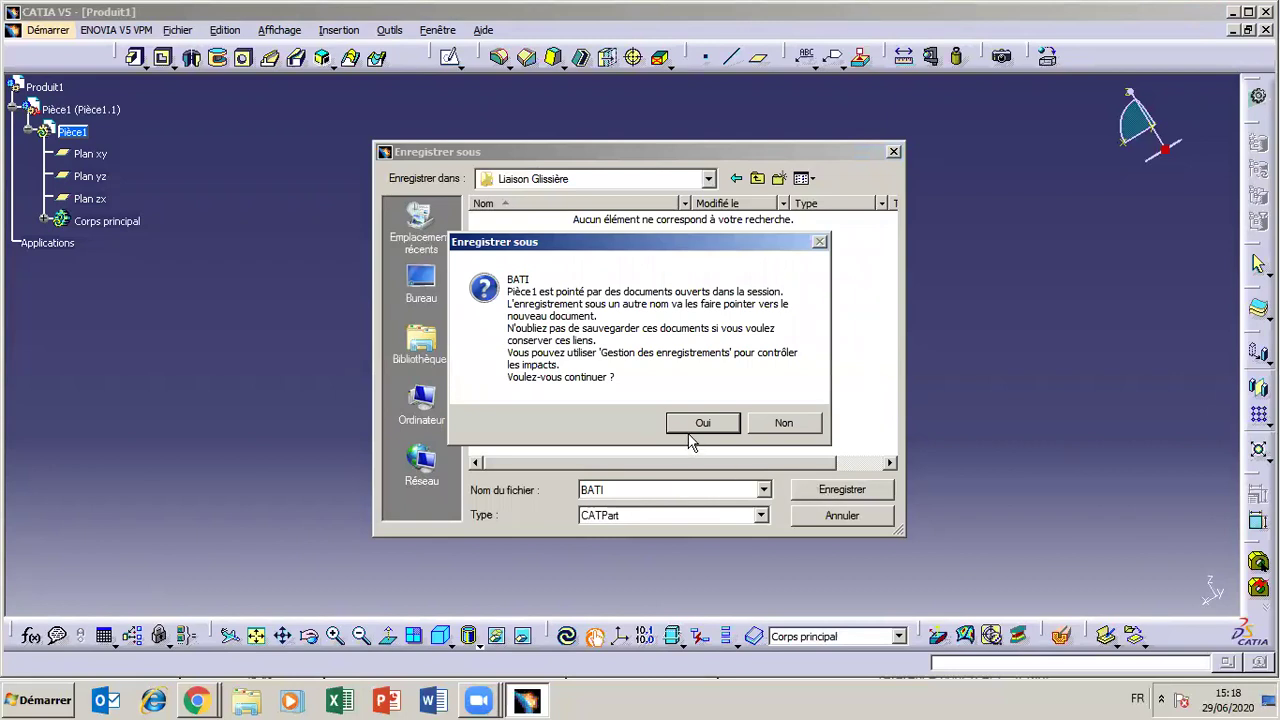
left_click(701, 423)
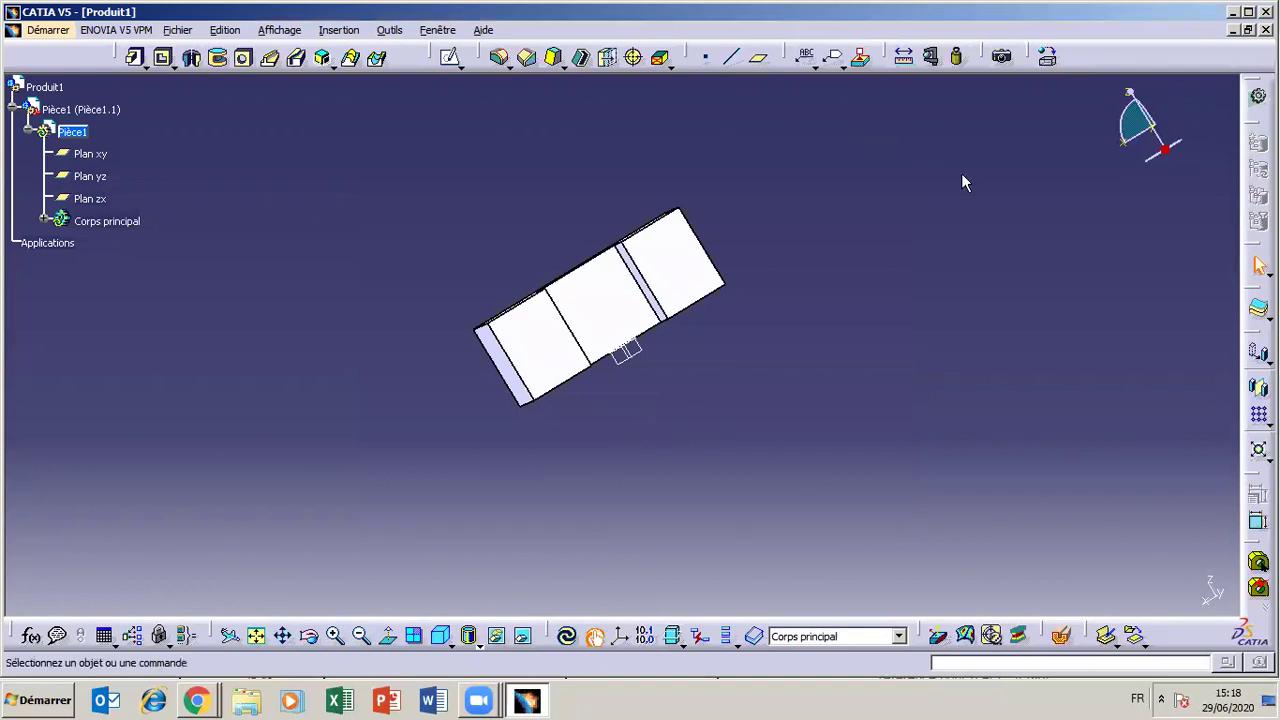
- Activate the Produit1 assembly and insert a new part, choosing to define a new origin point for it
double_click(50, 88)
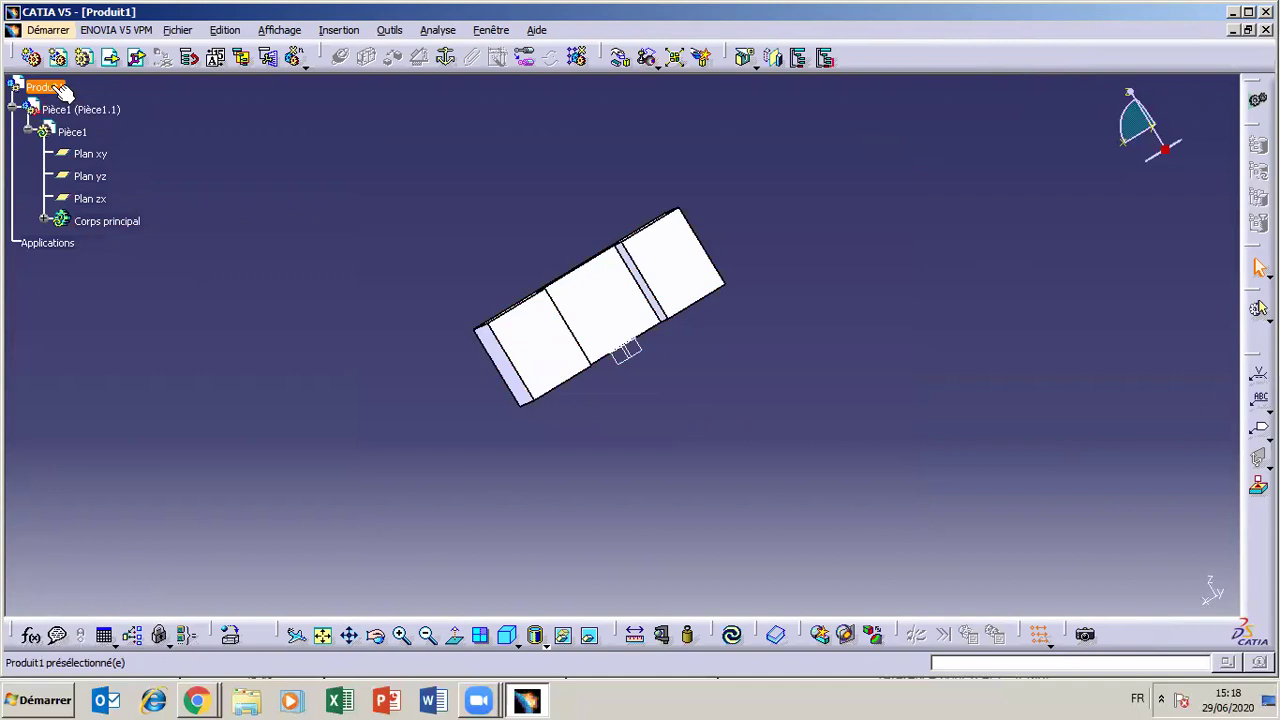
left_click(85, 60)
left_click(85, 60)
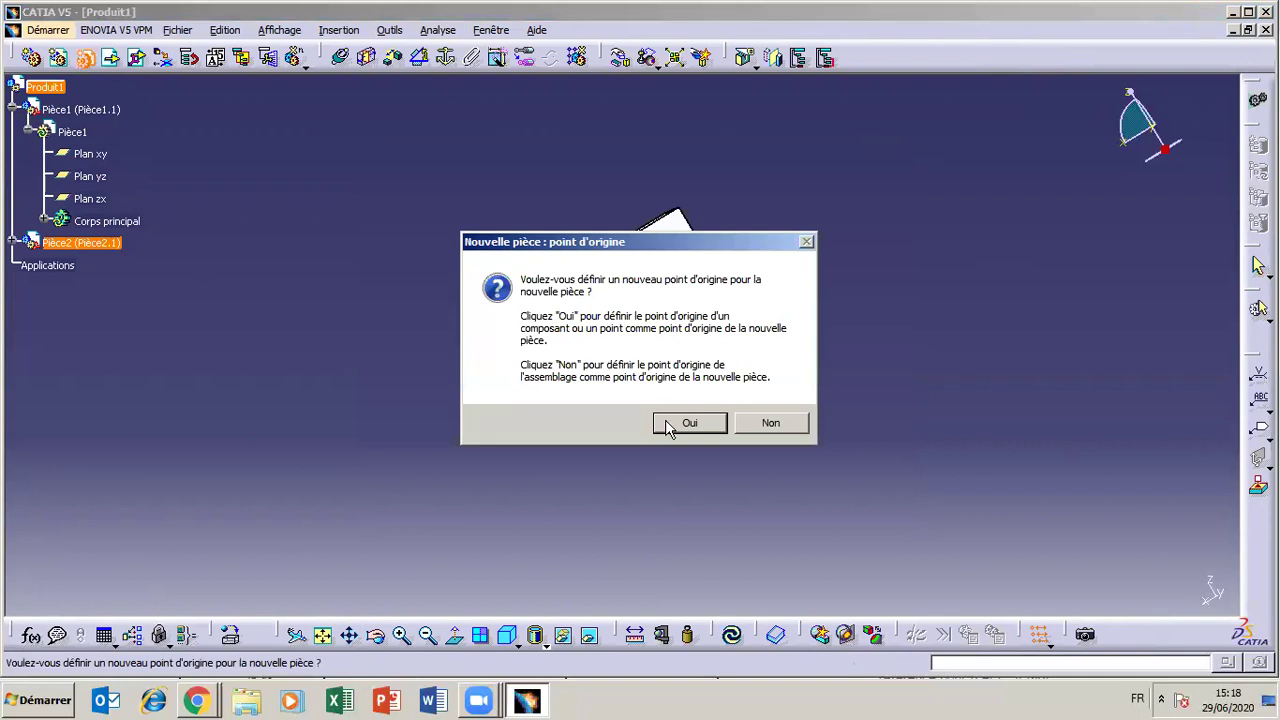
left_click(689, 423)
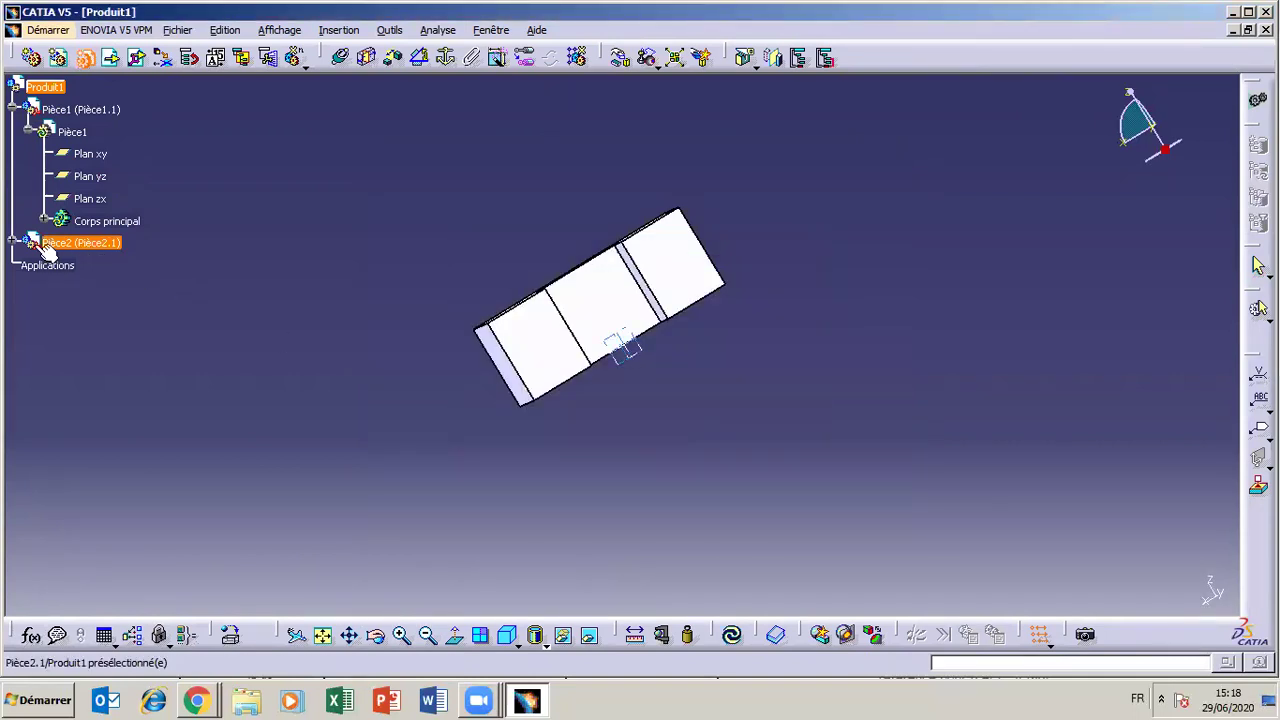
- Expand the new part Pièce2 in the tree and activate it for editing in the part design workbench
left_click(12, 242)
left_click(27, 265)
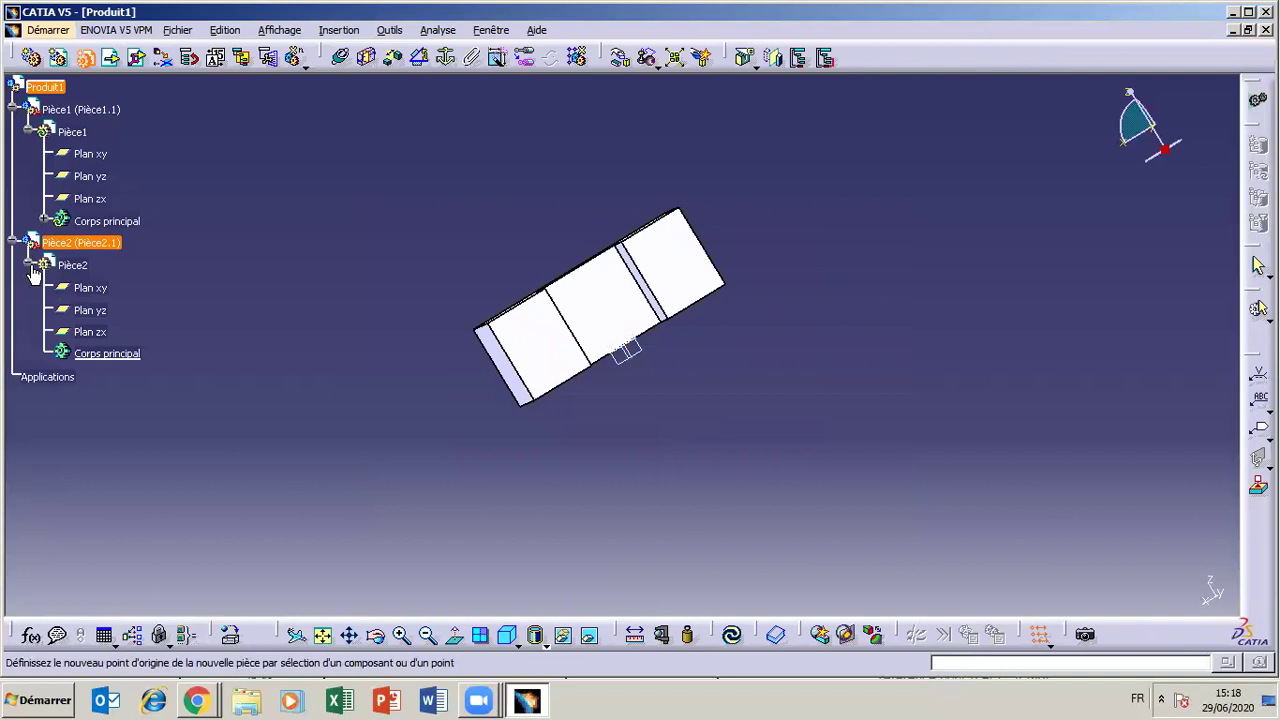
double_click(72, 265)
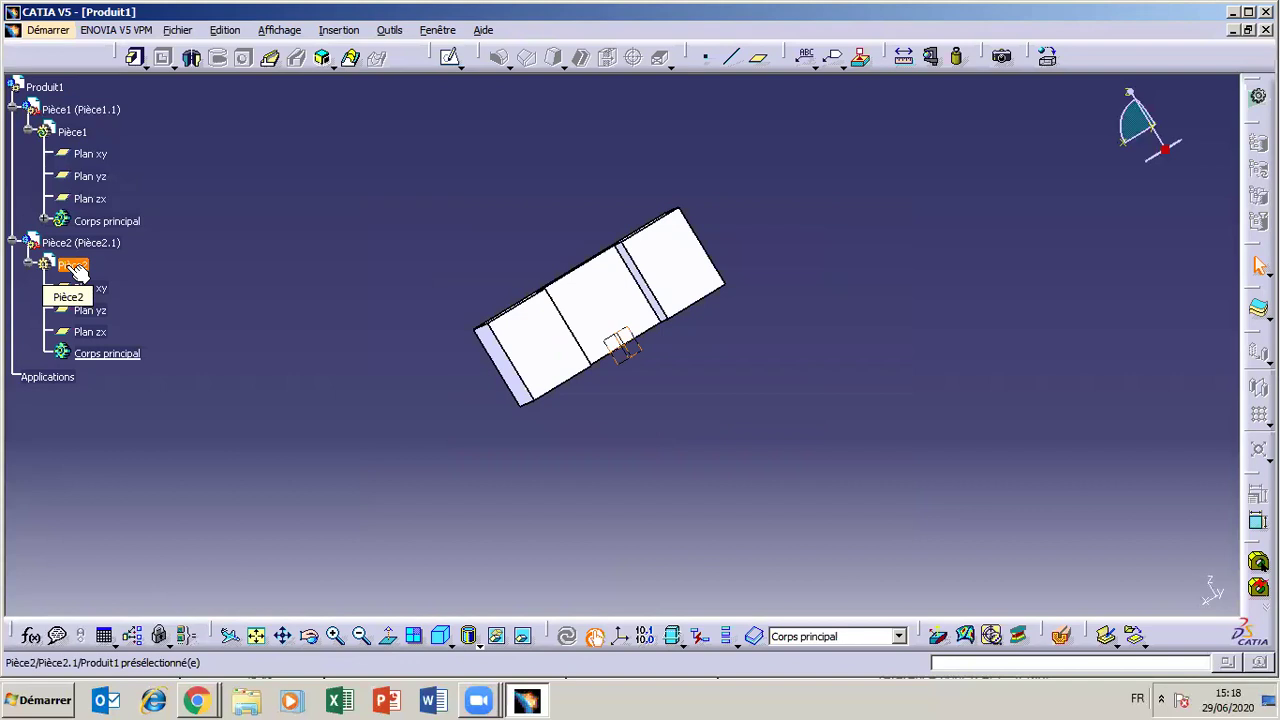
left_click(309, 636)
left_click_drag(735, 556, 524, 418)
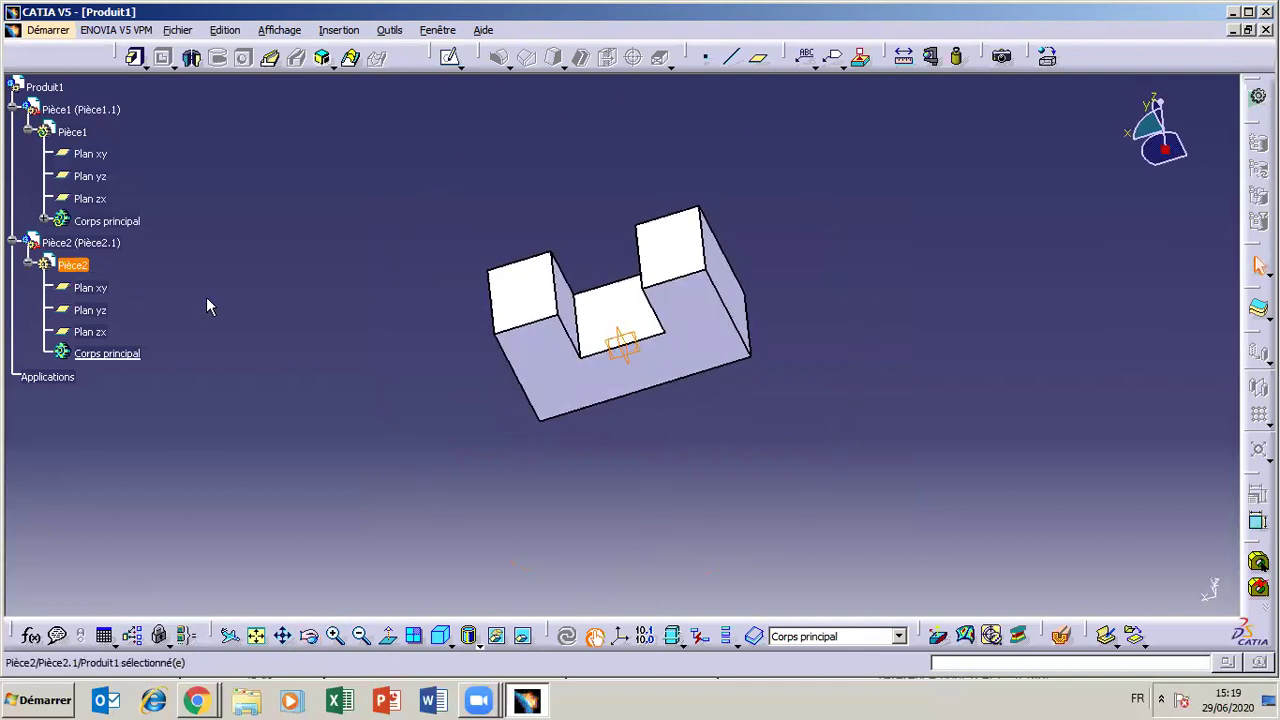
left_click(560, 368)
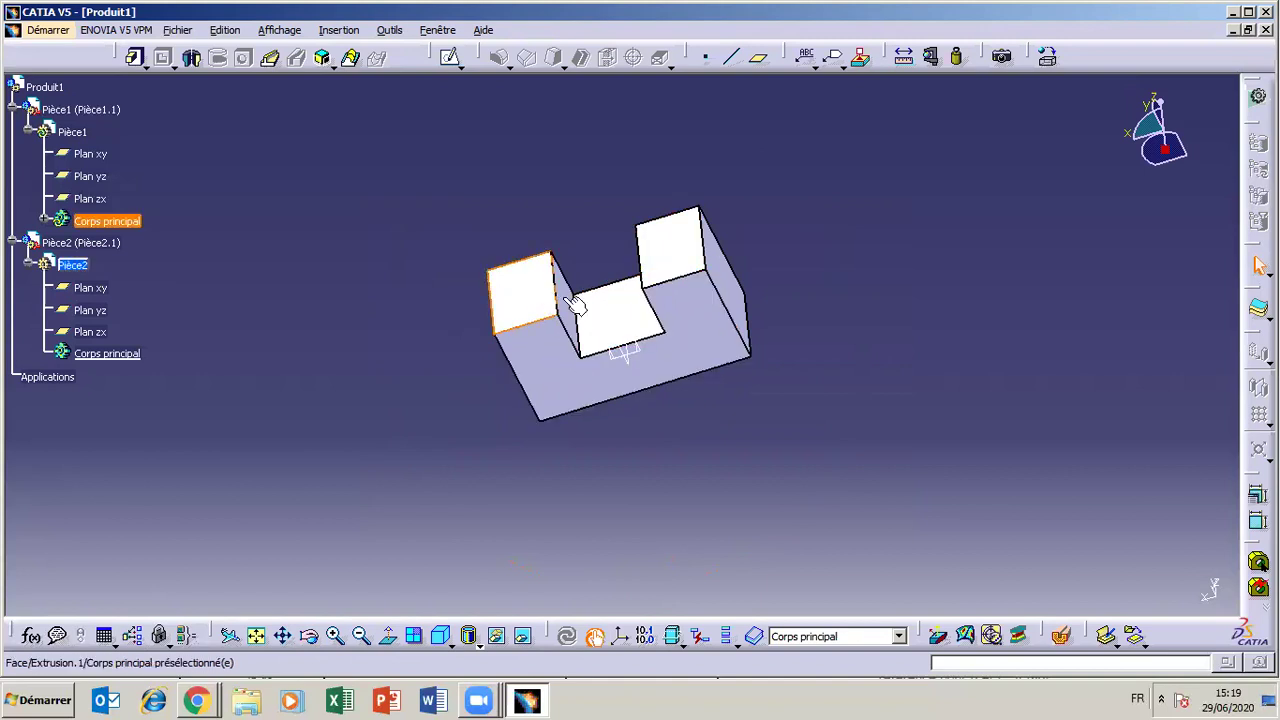
- Expand Pièce1's body and extrusion in the tree and check where Pièce2's xy, yz and zx planes lie on the U-shaped block
left_click(44, 218)
left_click(63, 241)
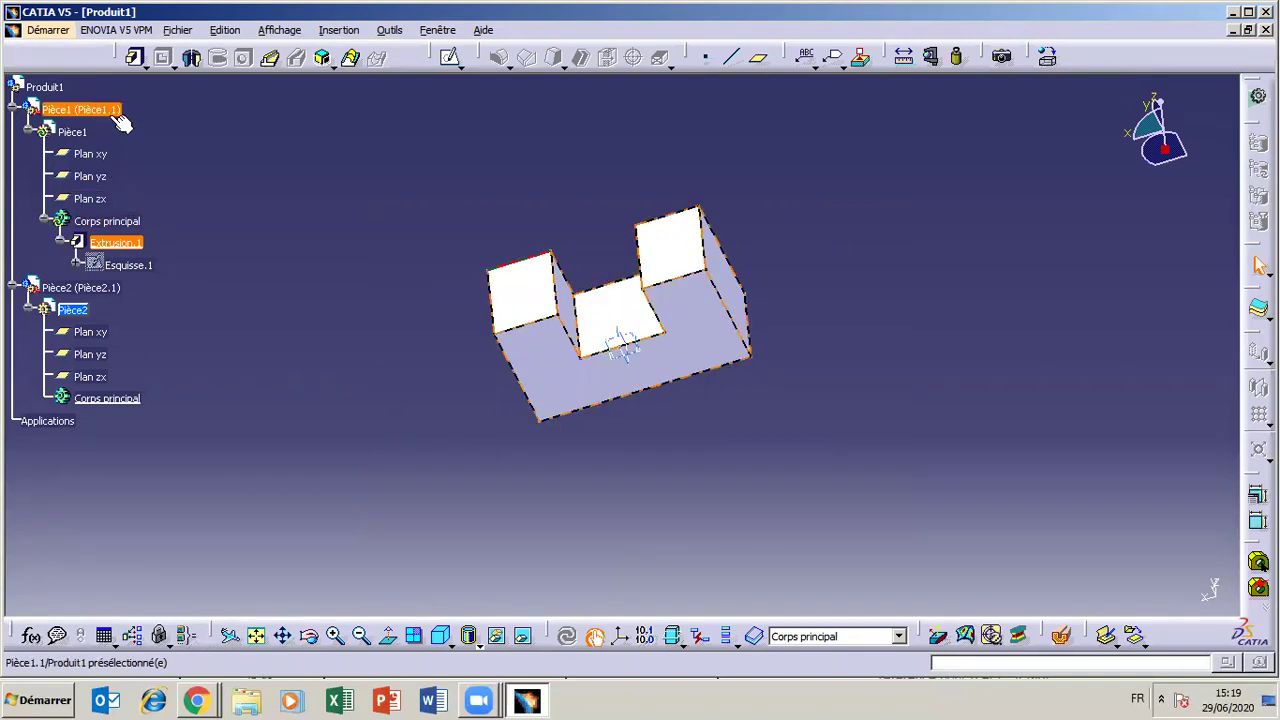
left_click(89, 292)
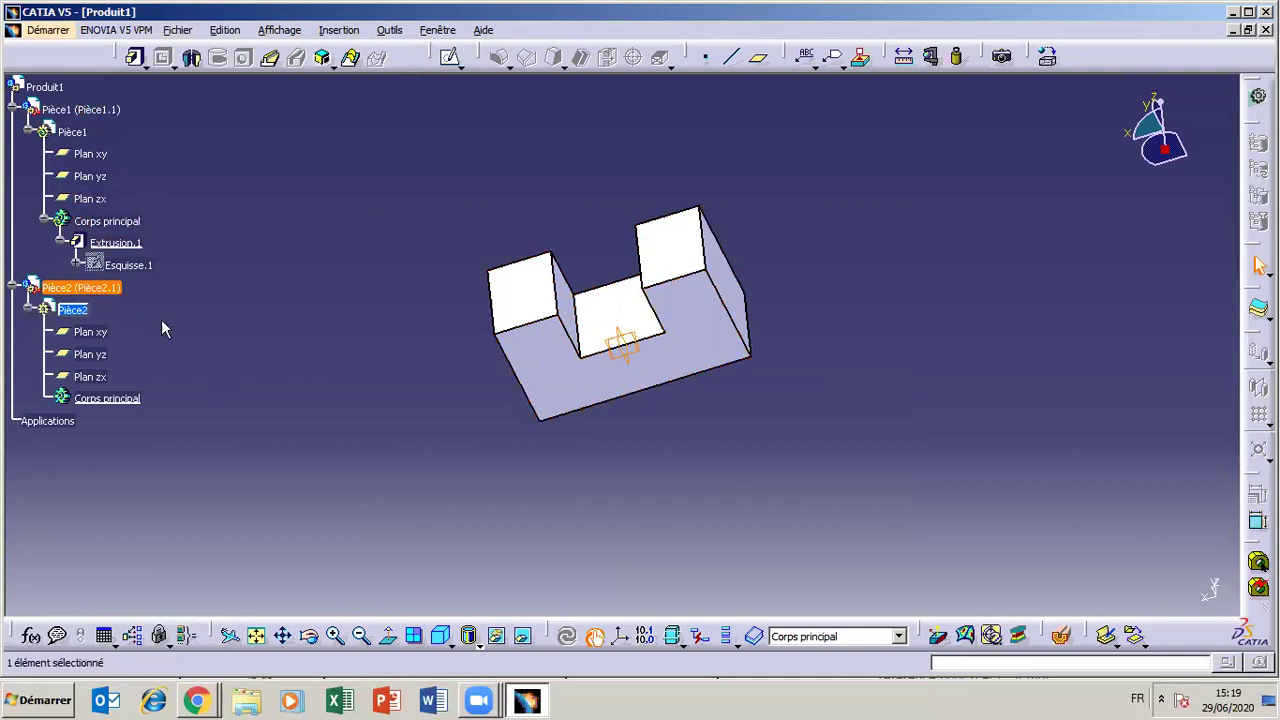
left_click(90, 332)
left_click(90, 354)
left_click(91, 376)
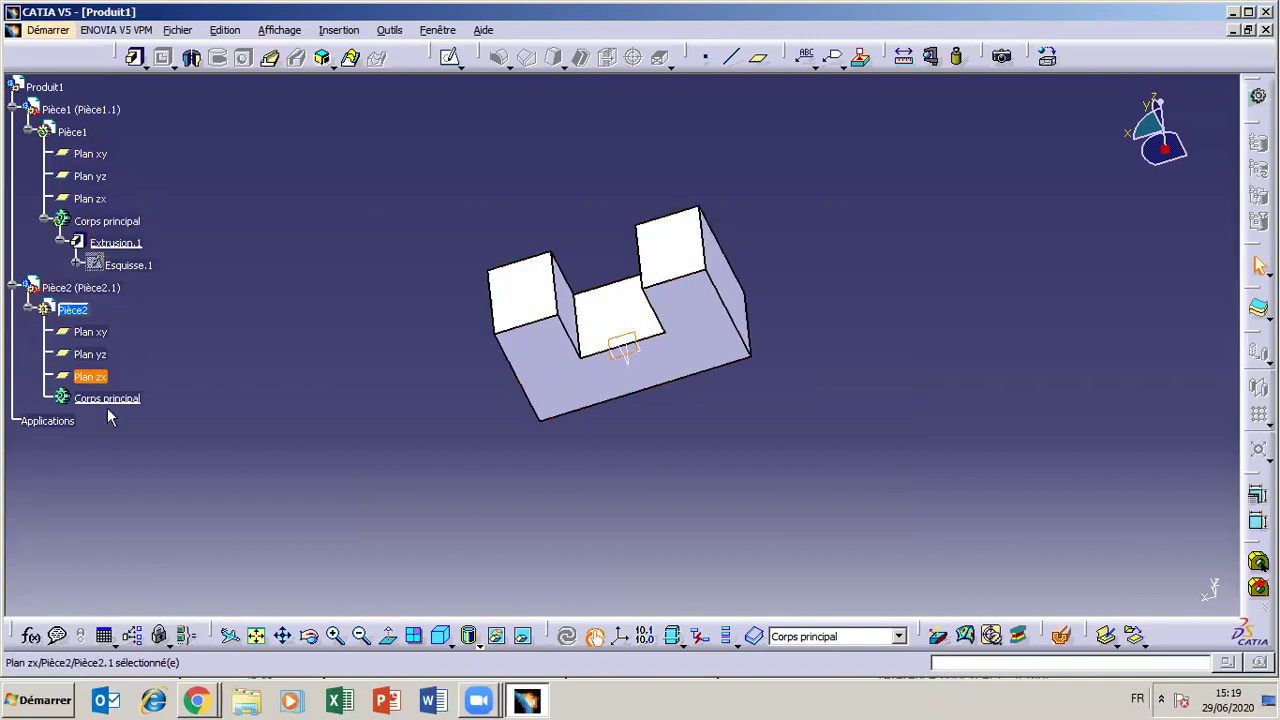
left_click(550, 378)
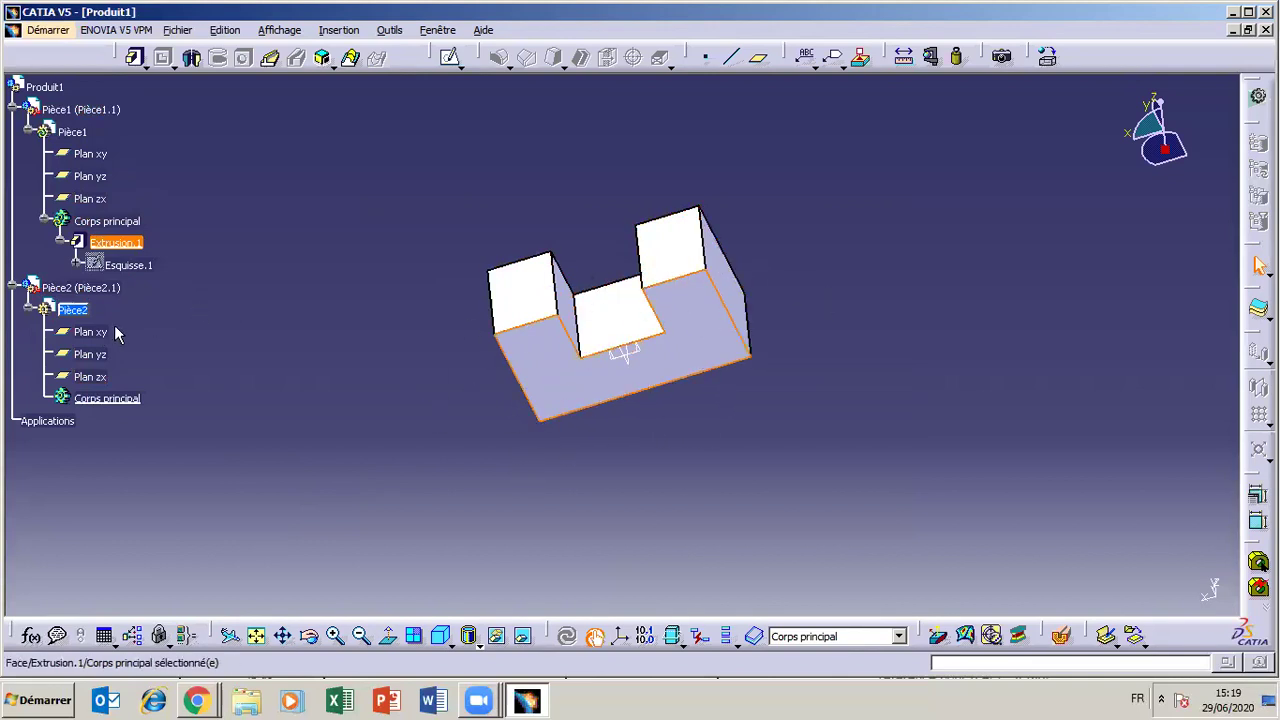
left_click(76, 312)
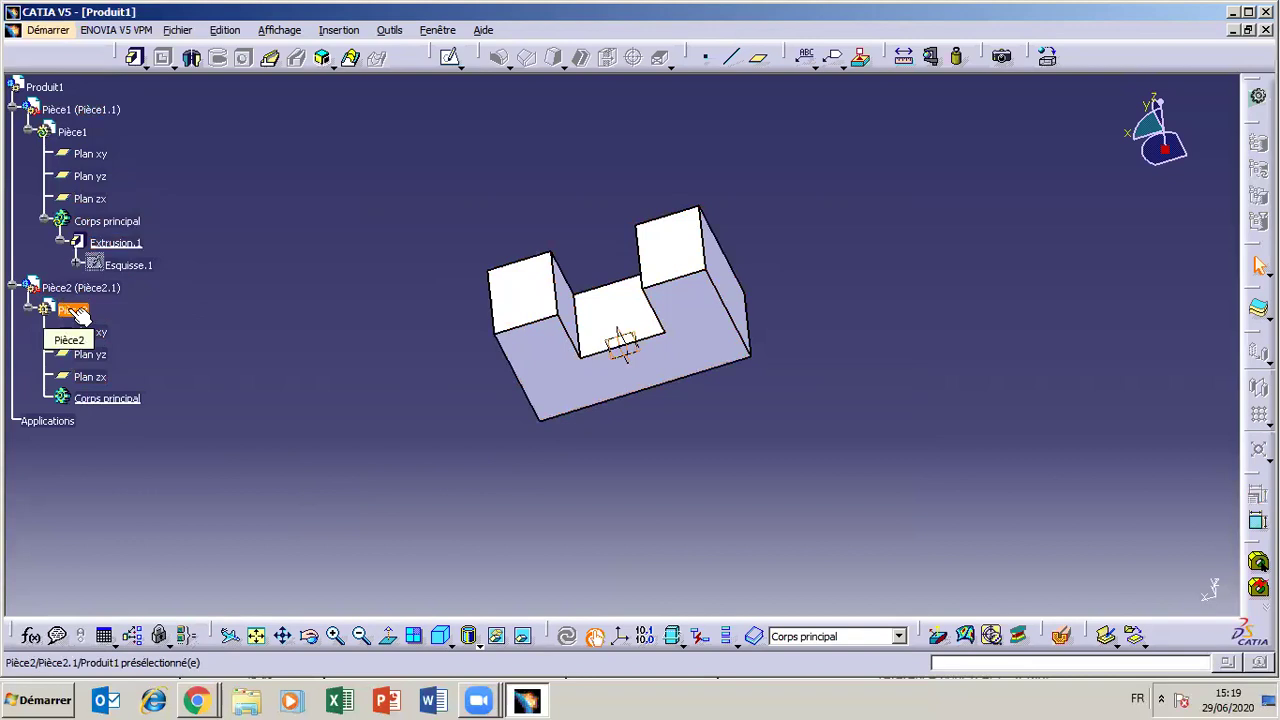
- Start a sketch on the xy plane of Pièce2 and view it face-on, with the horizontal axis pointing left
left_click(306, 636)
left_click_drag(512, 345, 654, 354)
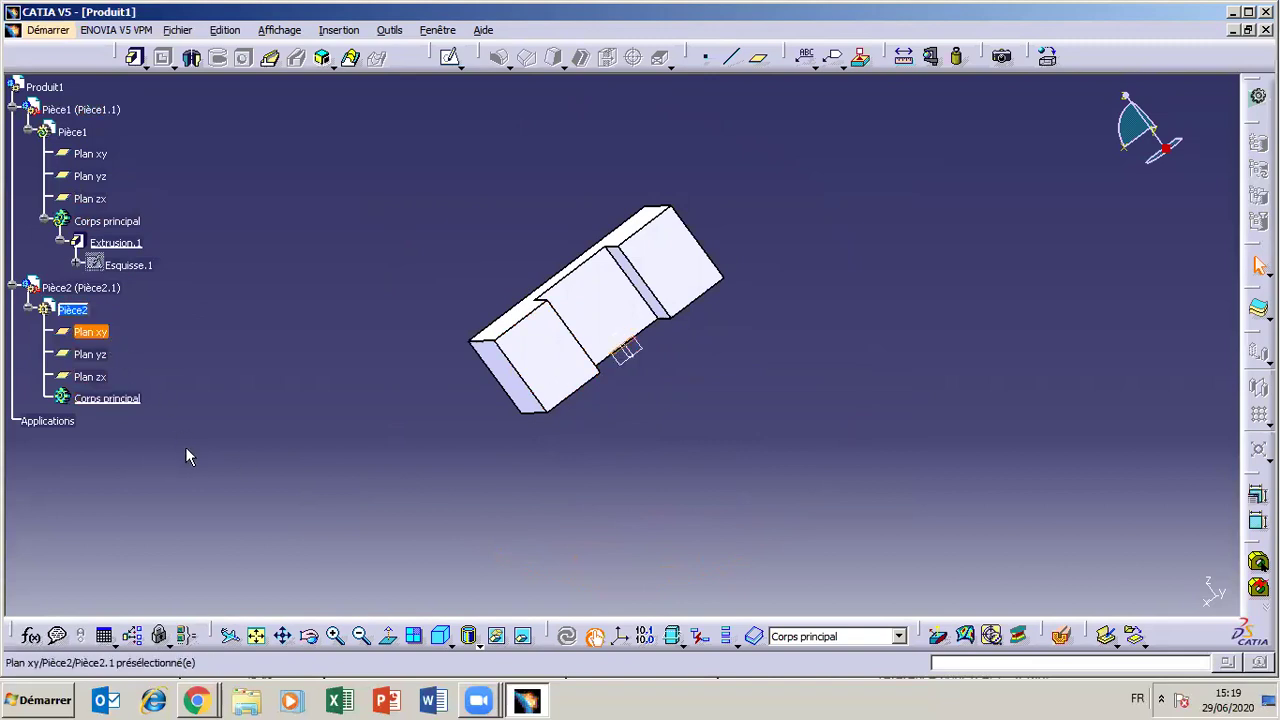
left_click(309, 636)
left_click_drag(689, 455, 580, 330)
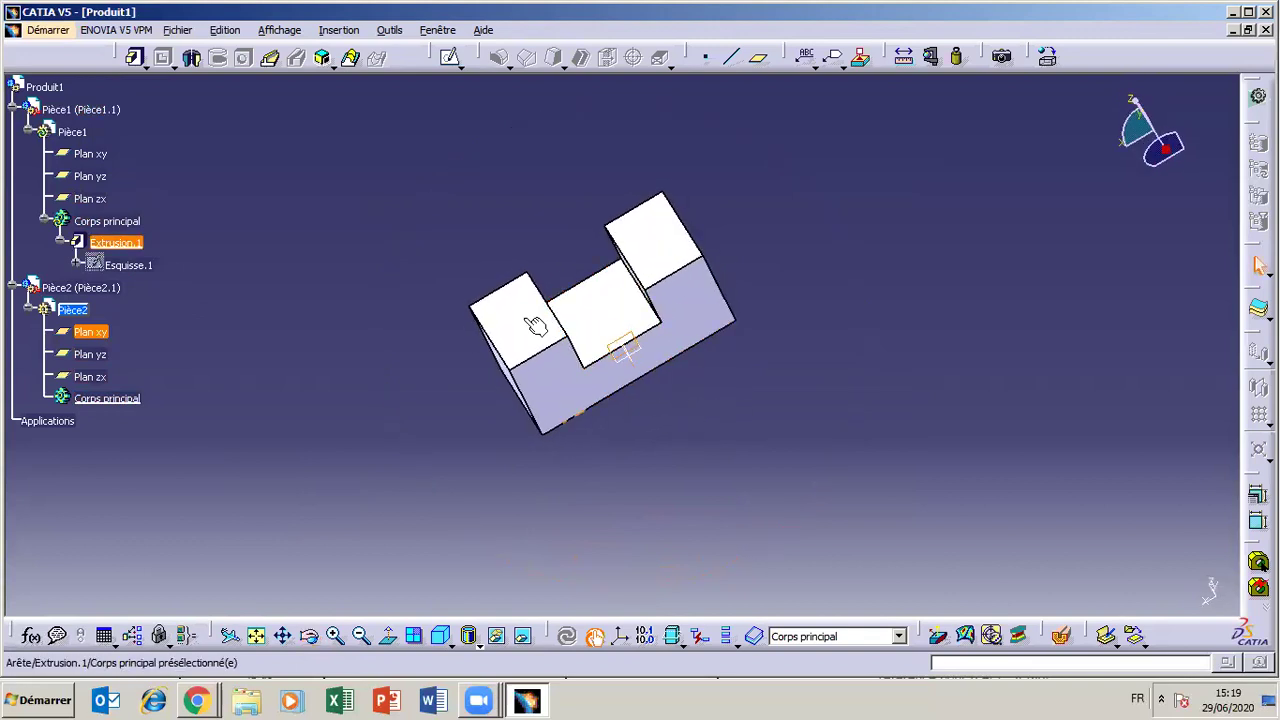
left_click(449, 57)
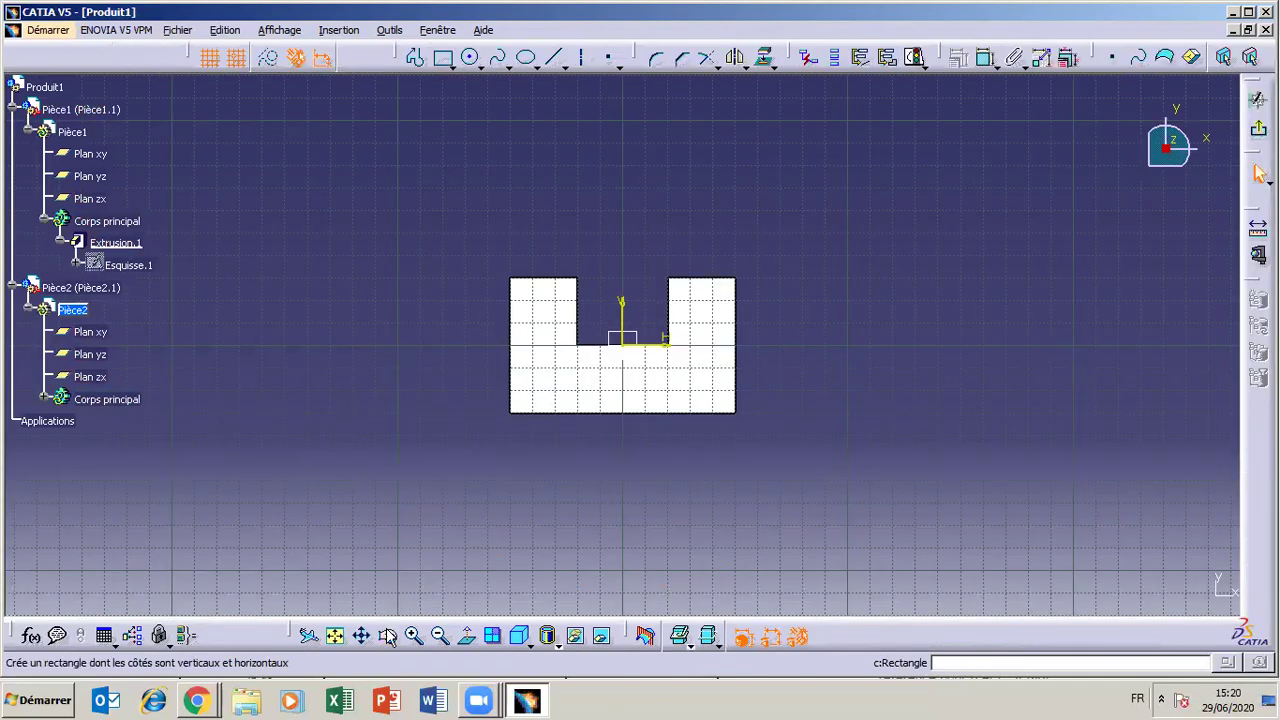
mouse_move(783, 285)
middle_mouse_down()
mouse_move(749, 251)
mouse_move(614, 506)
mouse_move(640, 440)
middle_mouse_up()
left_click(467, 638)
left_click(467, 638)
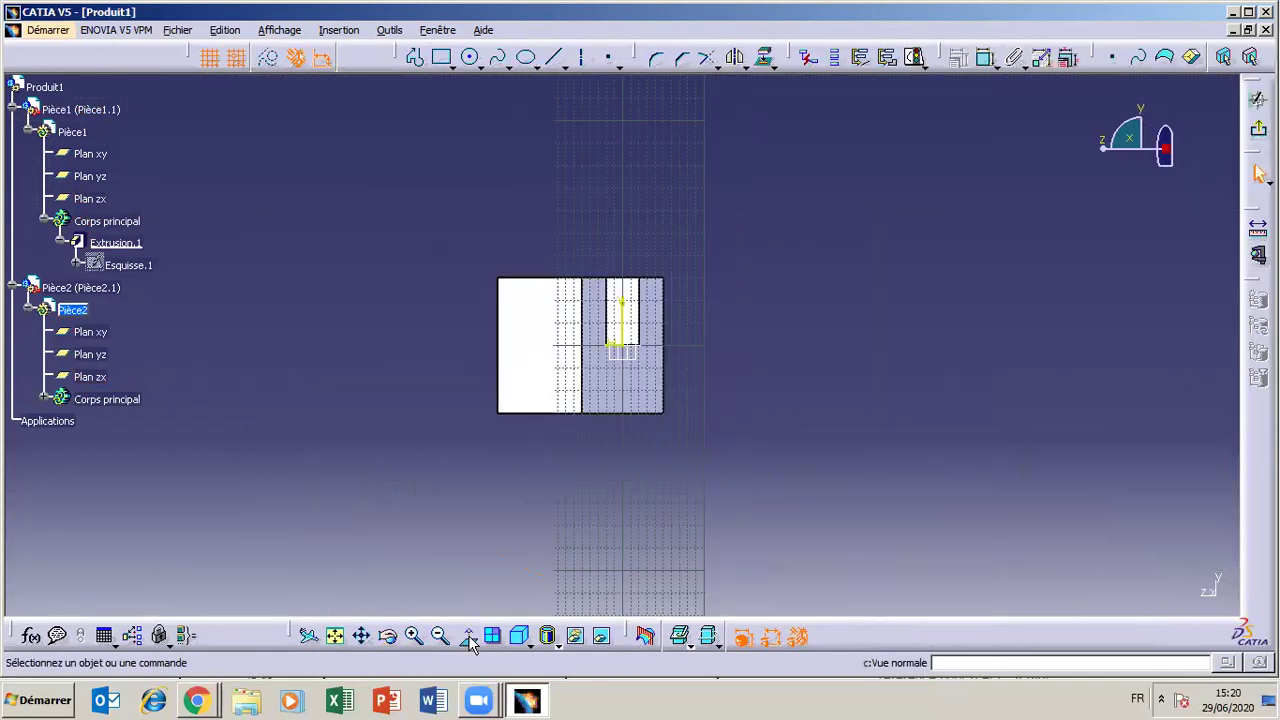
left_click(388, 636)
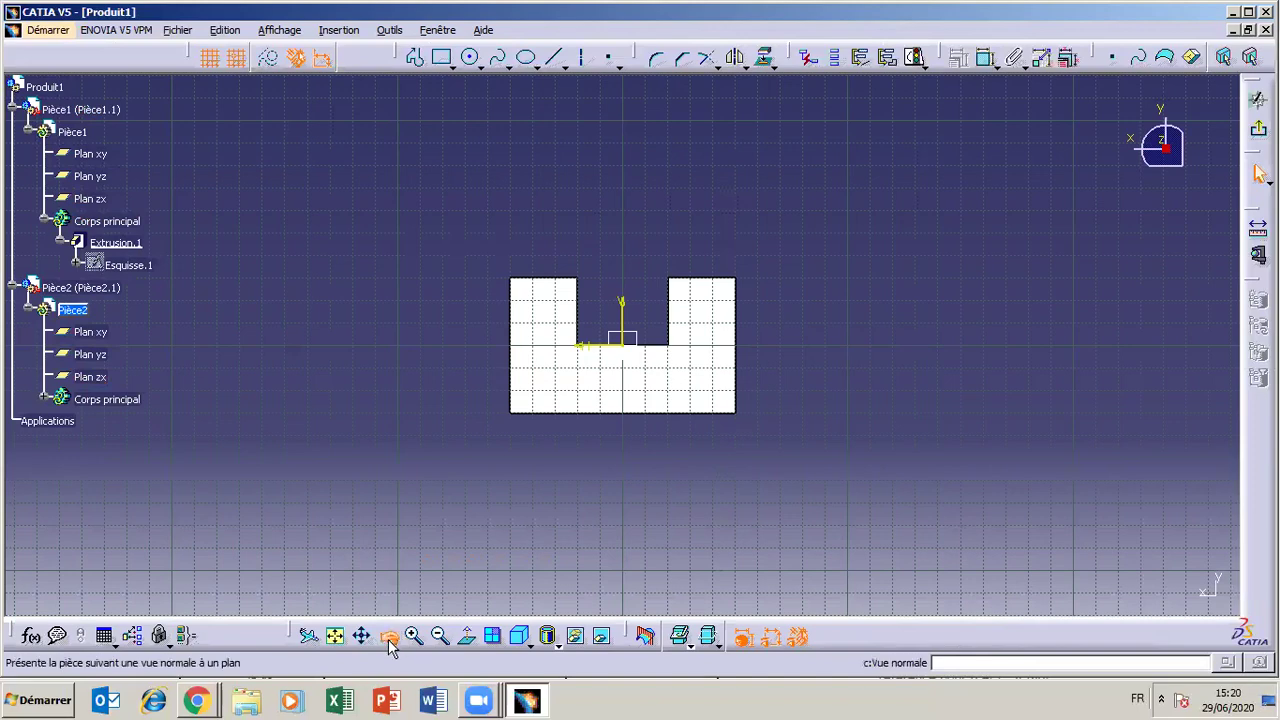
left_click_drag(544, 423, 529, 543)
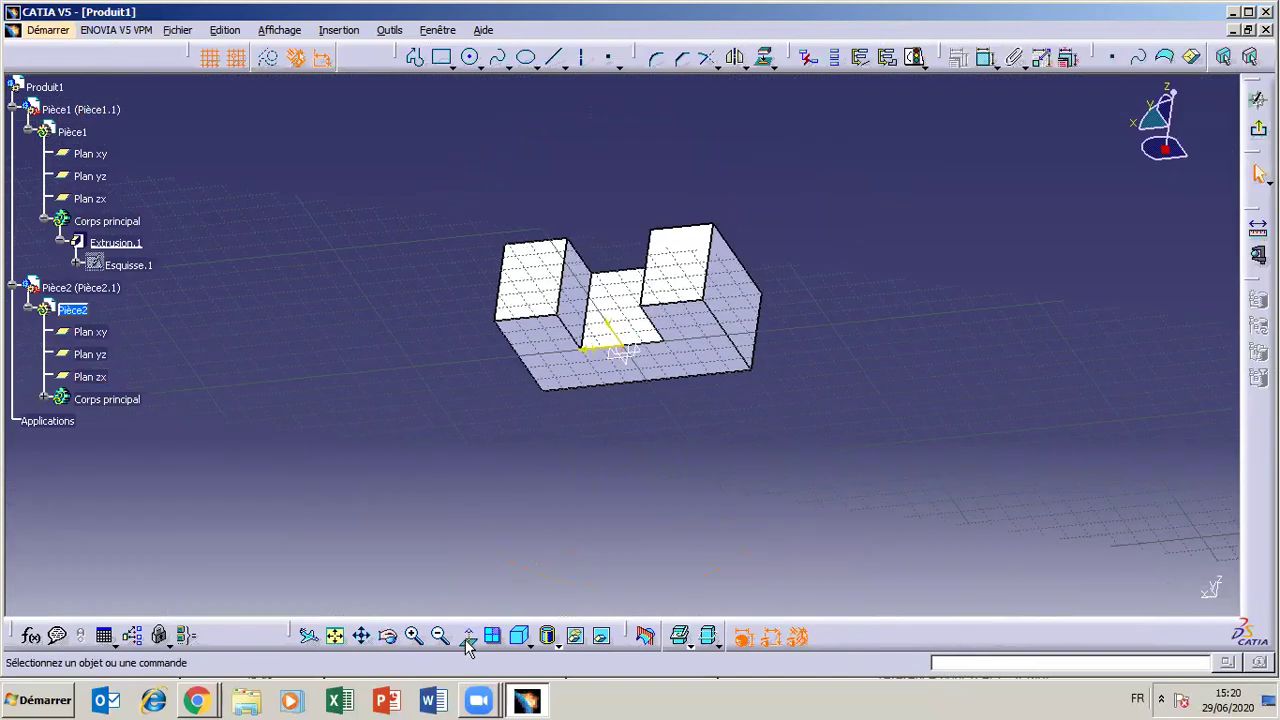
left_click(467, 638)
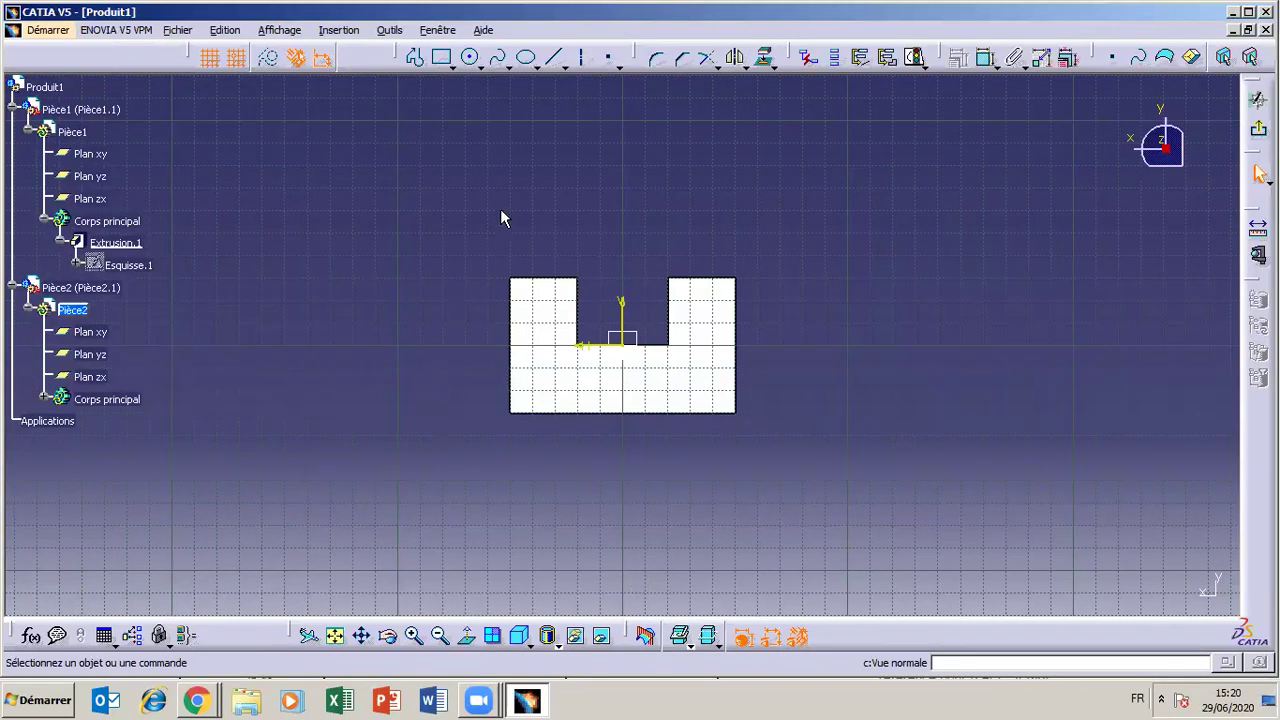
left_click(433, 60)
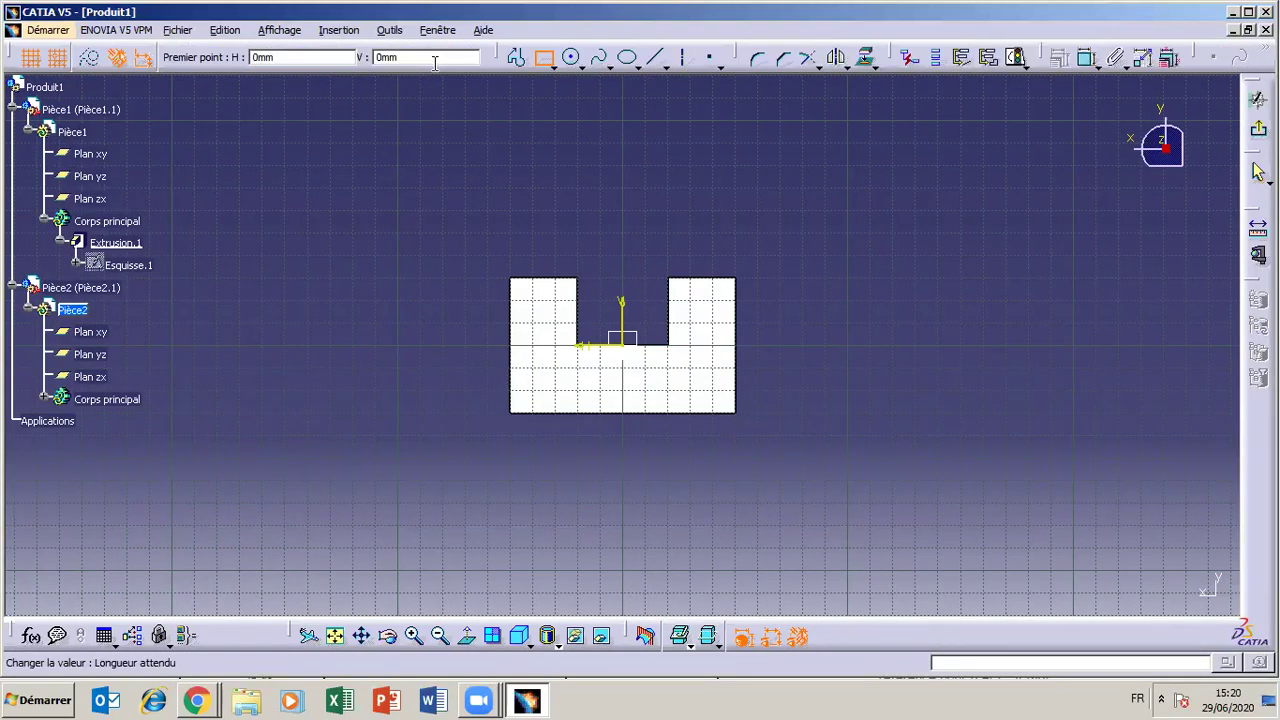
left_click(578, 254)
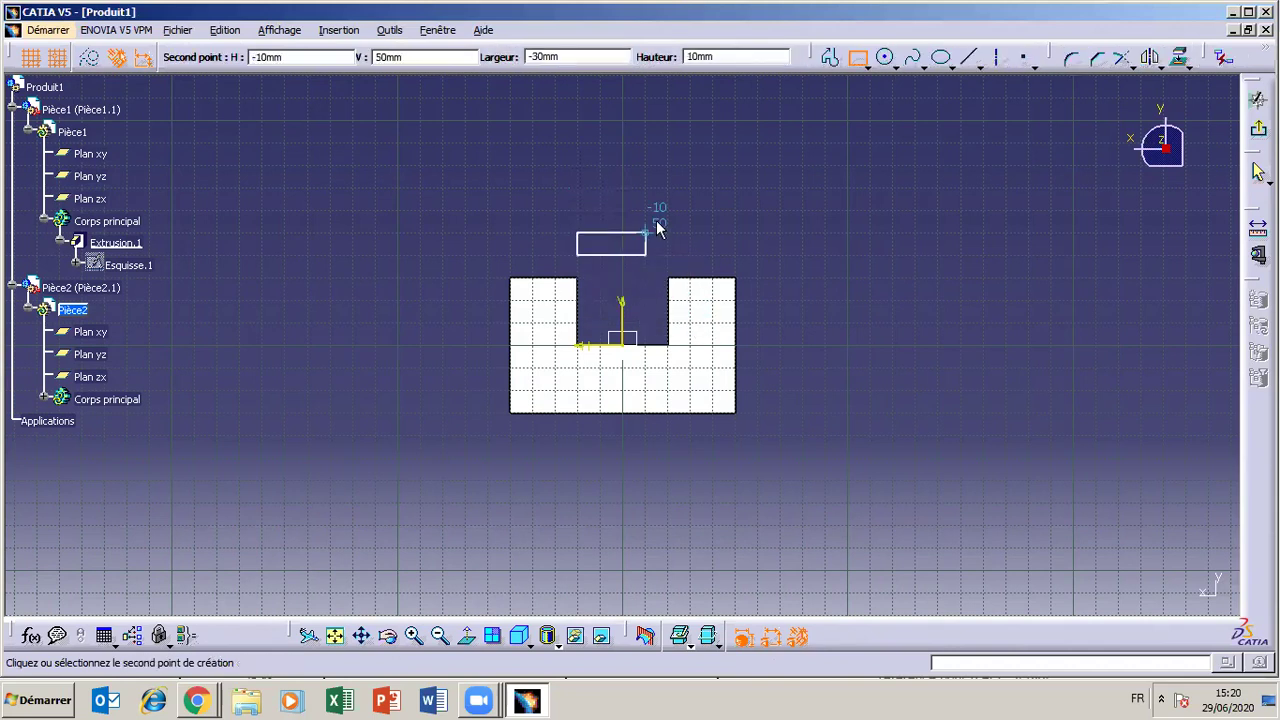
key("Escape")
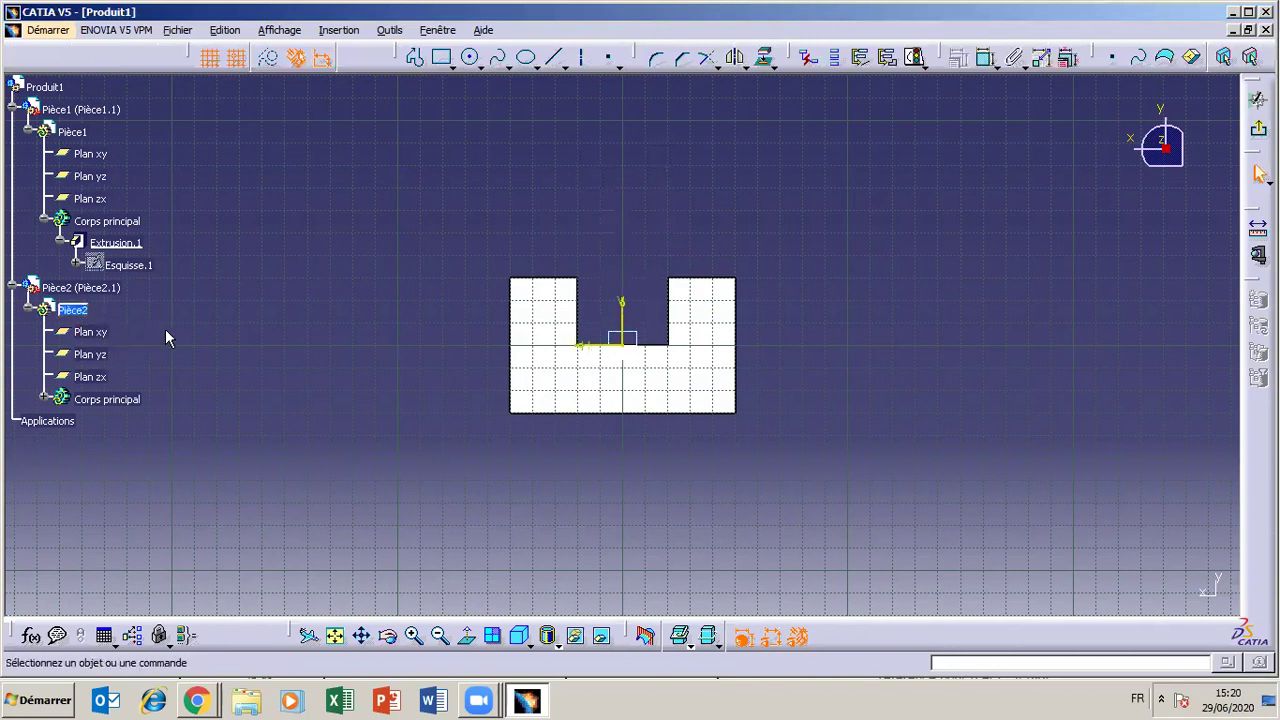
- Sketch a rectangle in the free space above the slot of the U-shaped block
left_click(441, 57)
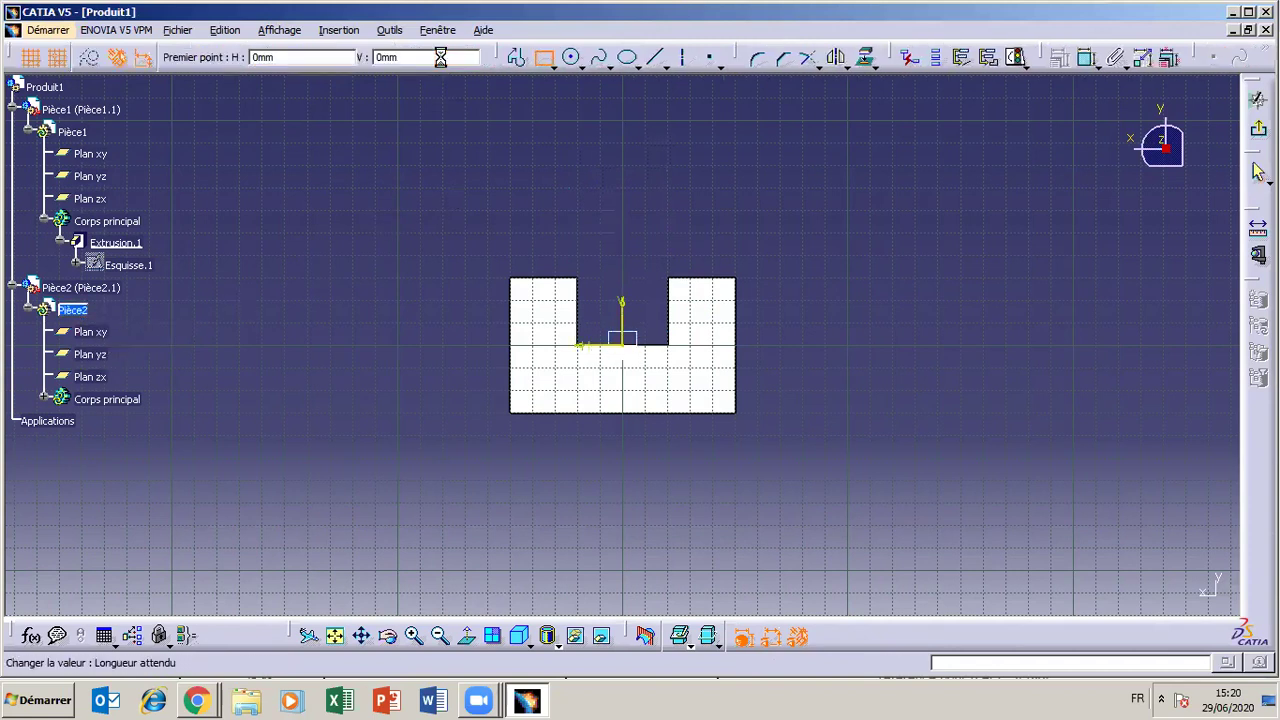
left_click(551, 151)
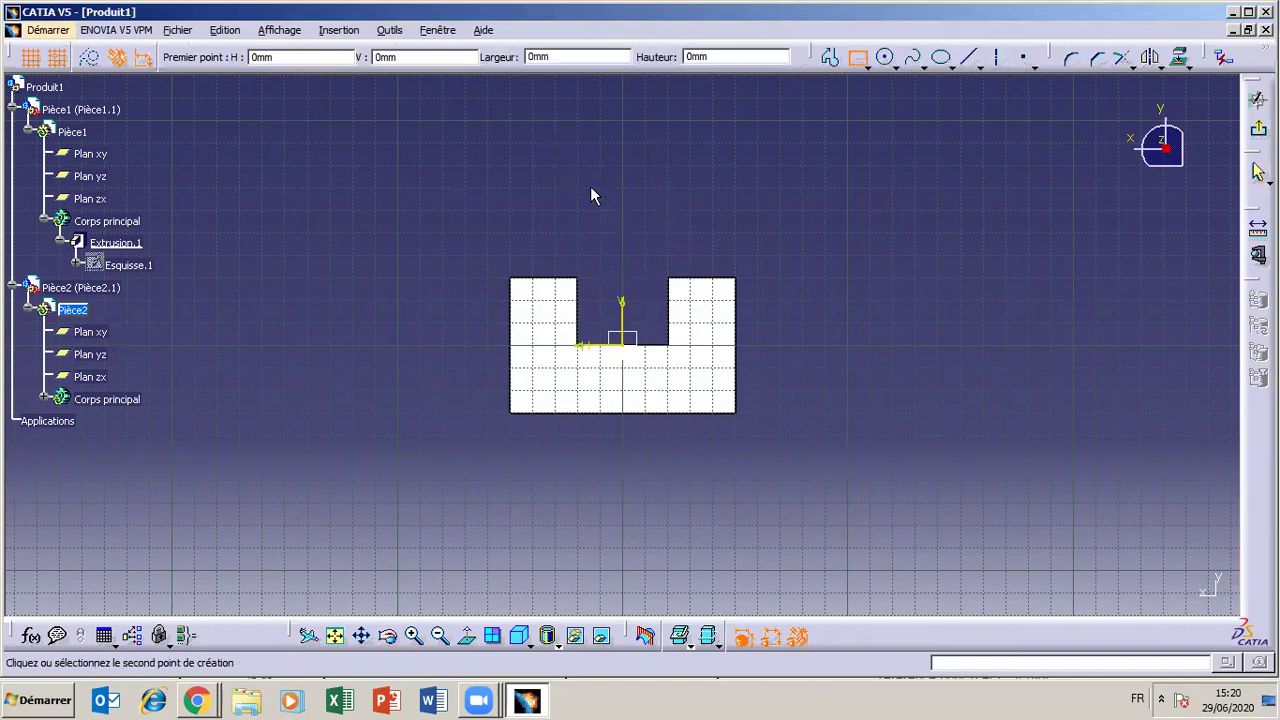
left_click(643, 229)
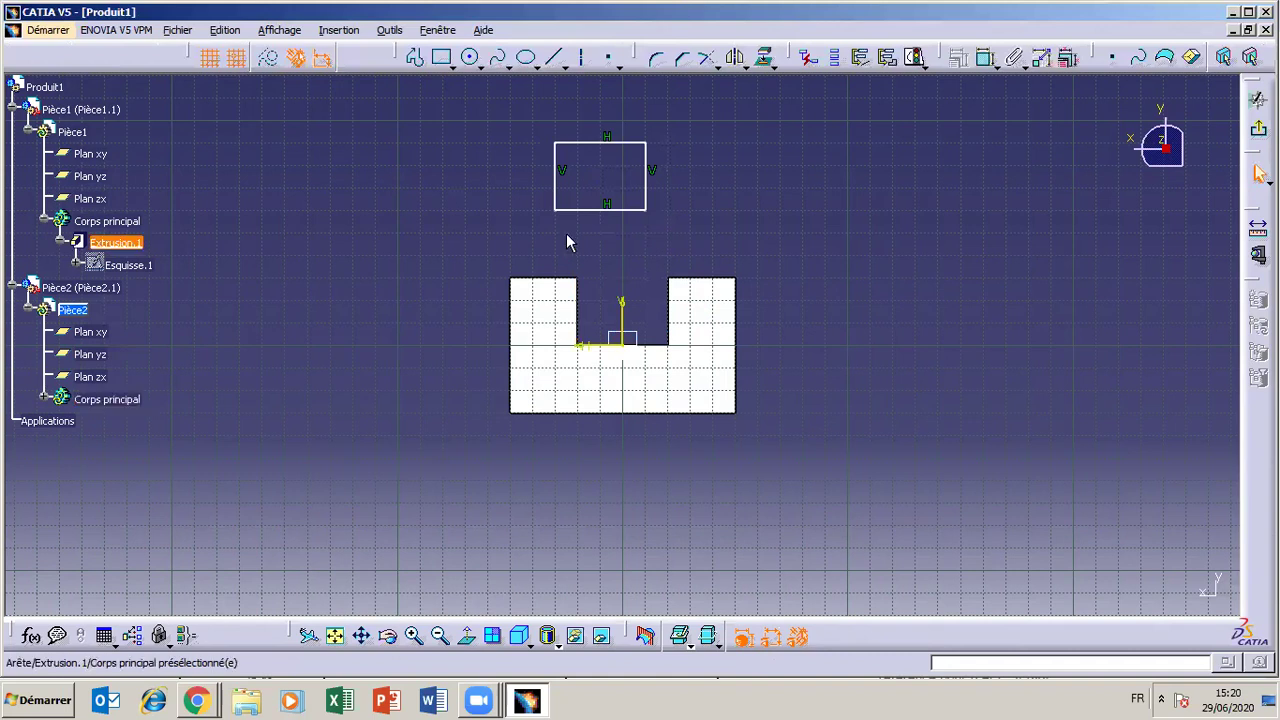
- Constrain the rectangle's left side to be coincident with the left wall of the block's slot
left_click(565, 193)
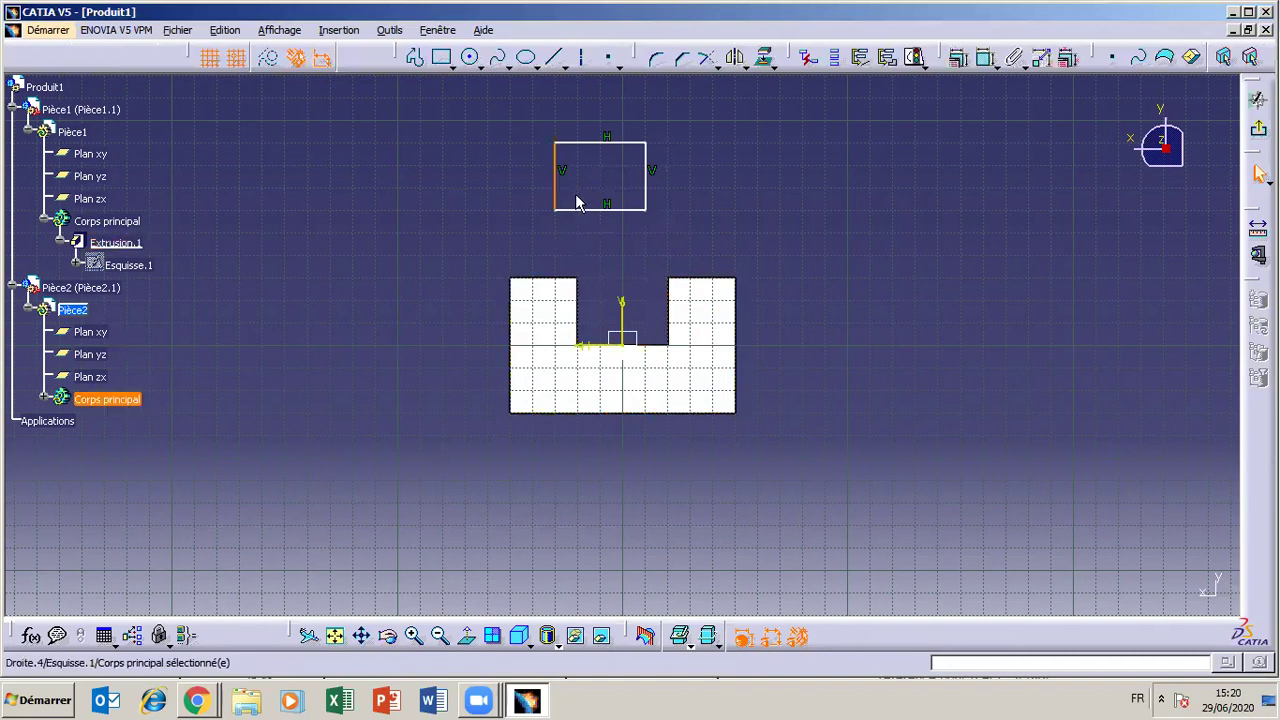
mouse_move(568, 180)
left_mouse_down()
mouse_move(45, 418)
mouse_move(50, 405)
left_mouse_up()
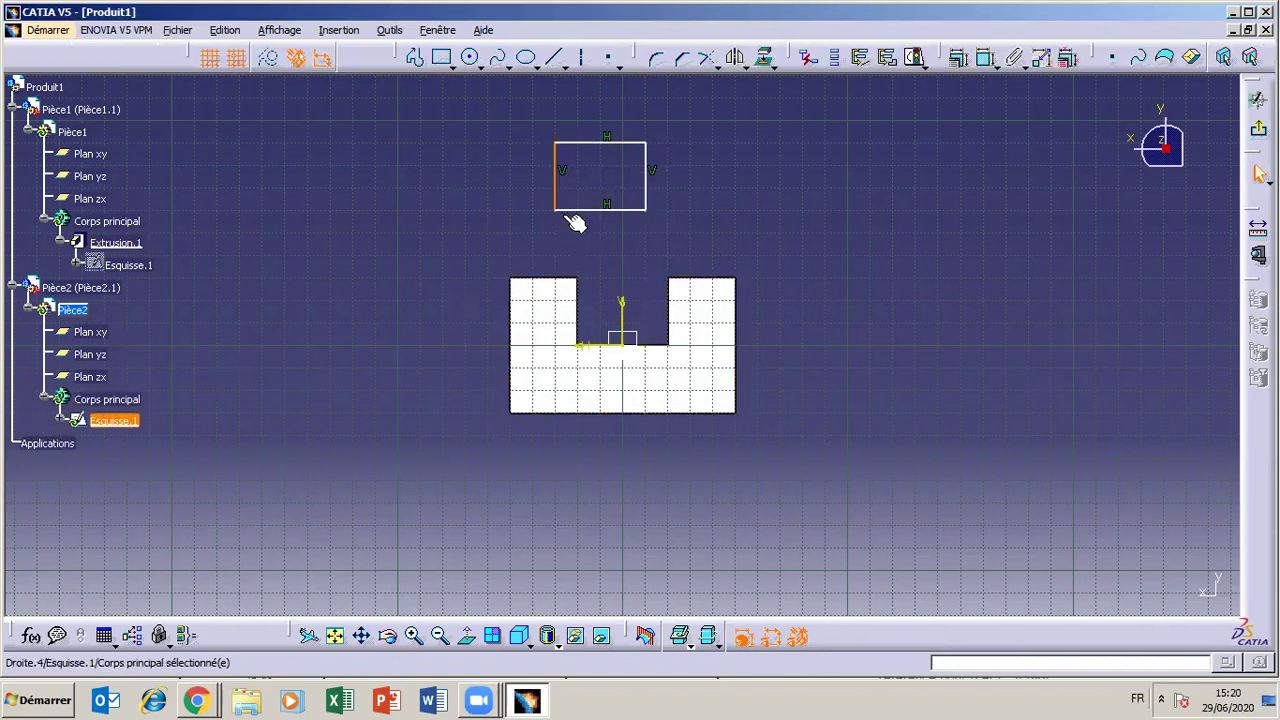
left_click(577, 305, "ctrl")
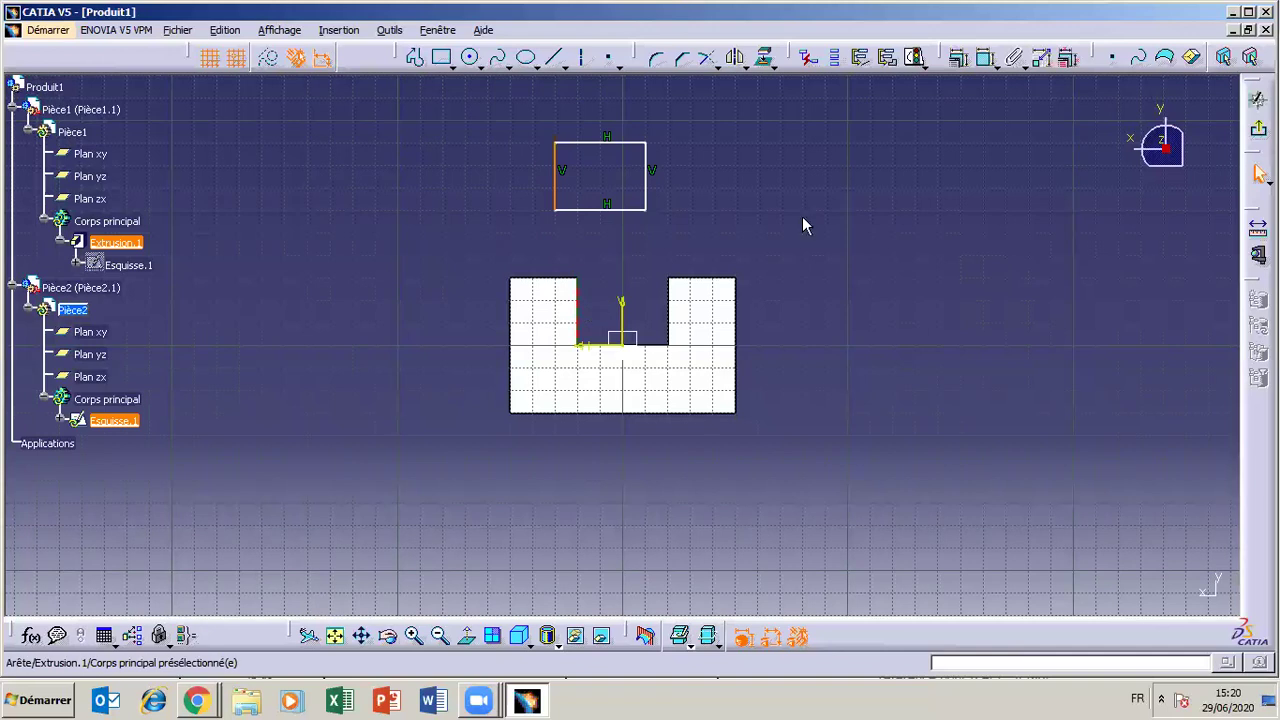
left_click(807, 57)
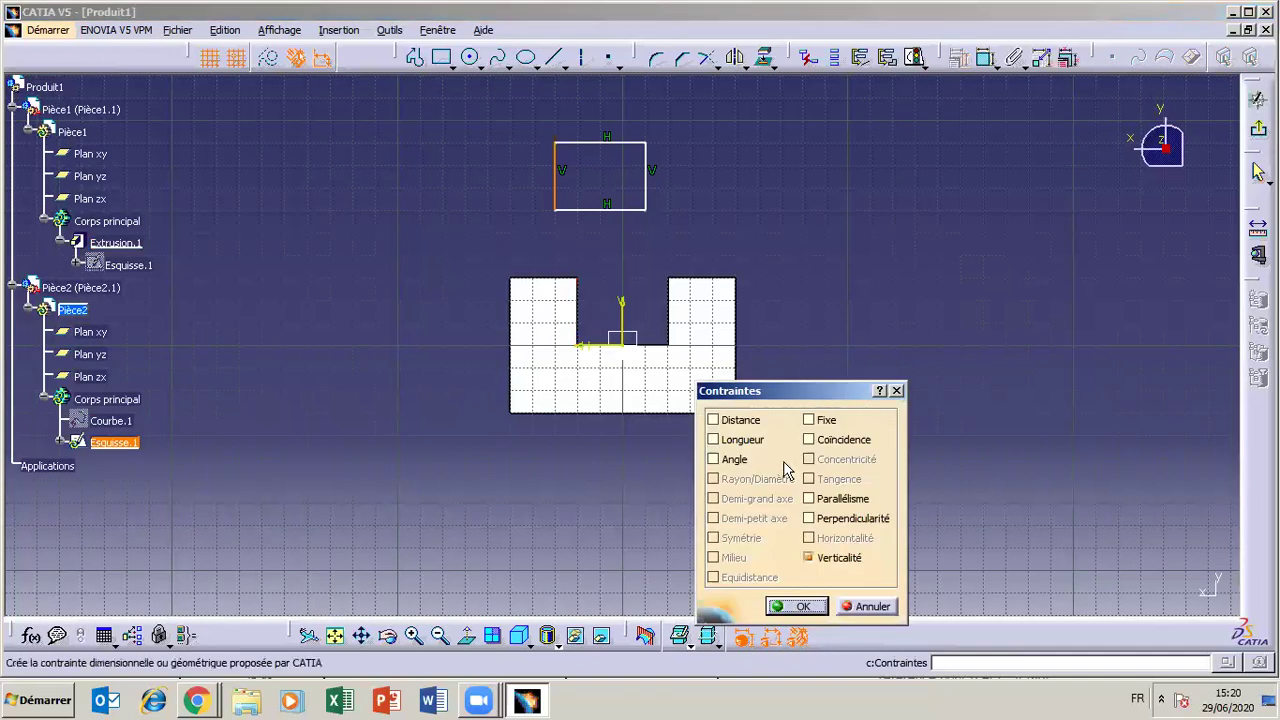
left_click(808, 440)
left_click(798, 606)
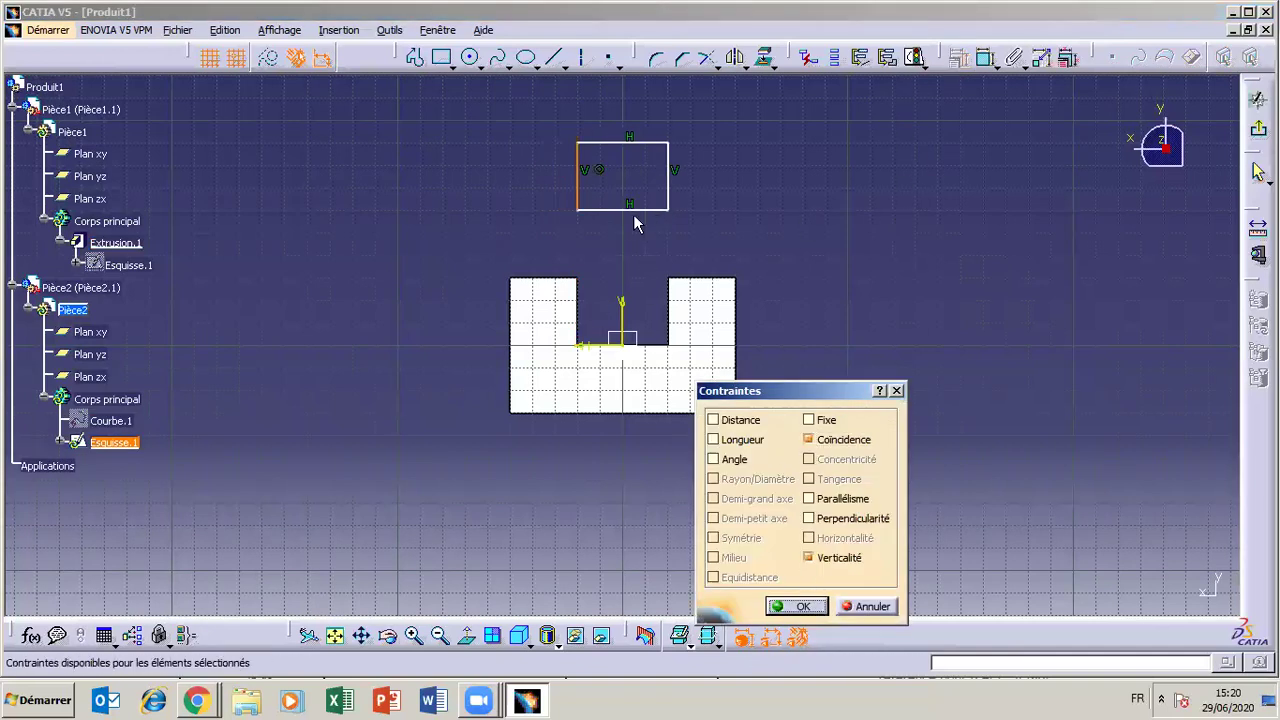
- Constrain the rectangle's bottom side to be coincident with the floor of the block's slot
left_click(657, 346)
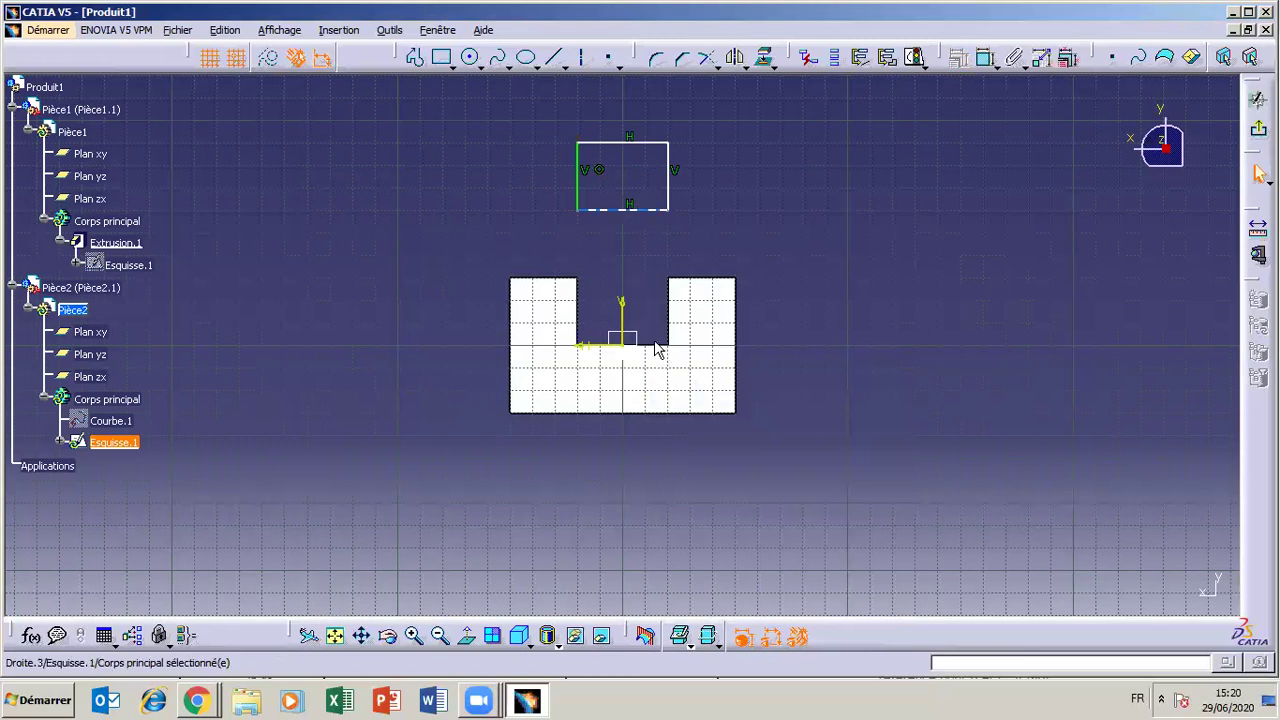
left_click(657, 348)
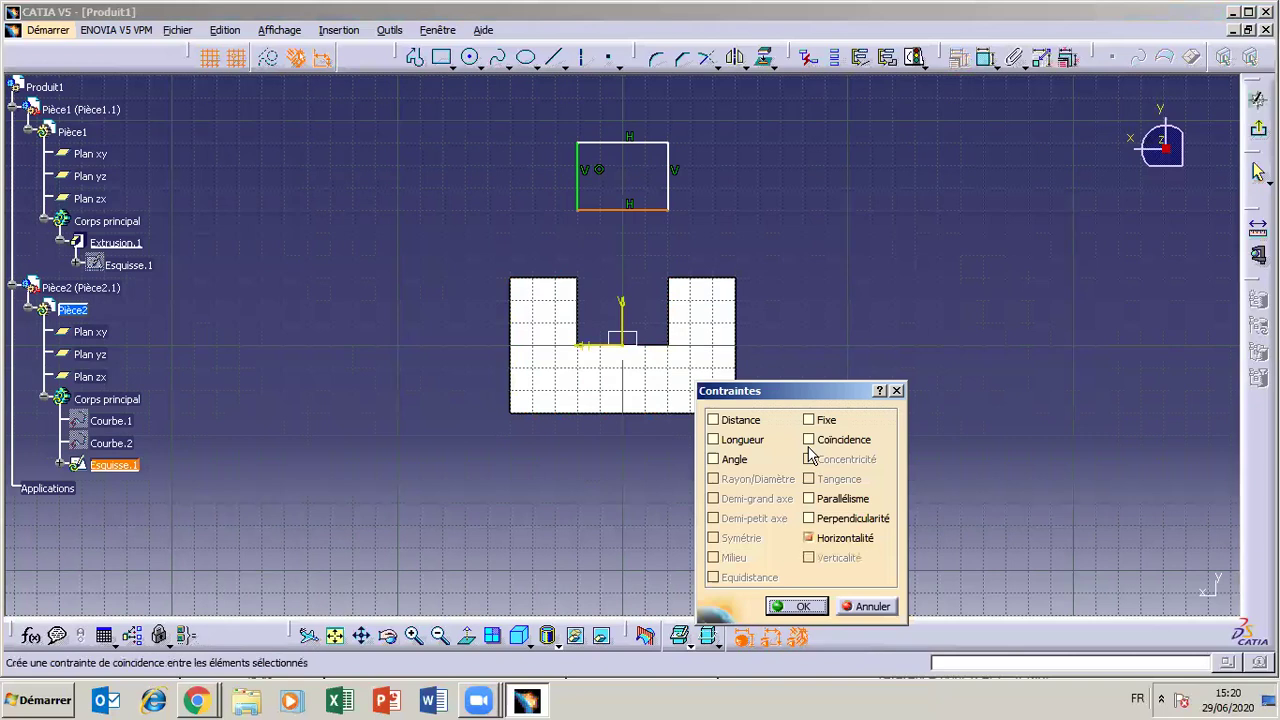
left_click(809, 441)
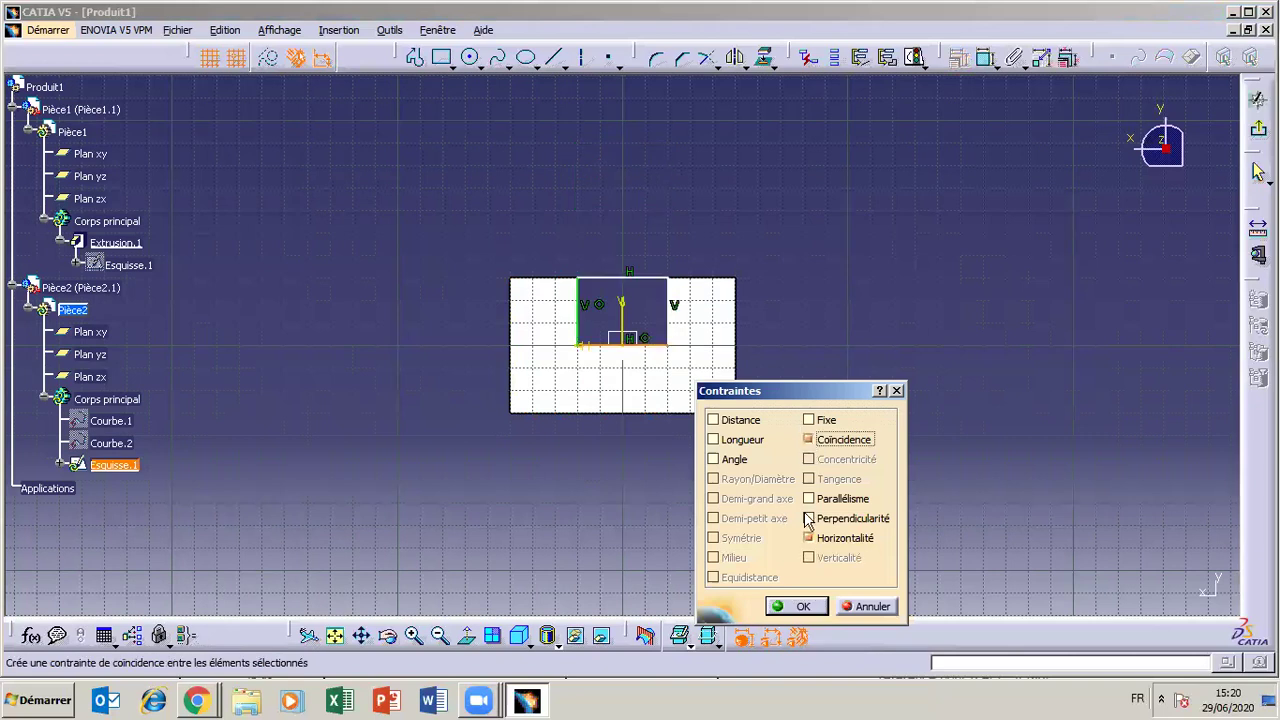
left_click(800, 606)
- Pull the rectangle's right side away from the slot wall and constrain it to be coincident with that right wall
left_click_drag(670, 328, 647, 324)
left_click(680, 333, "ctrl")
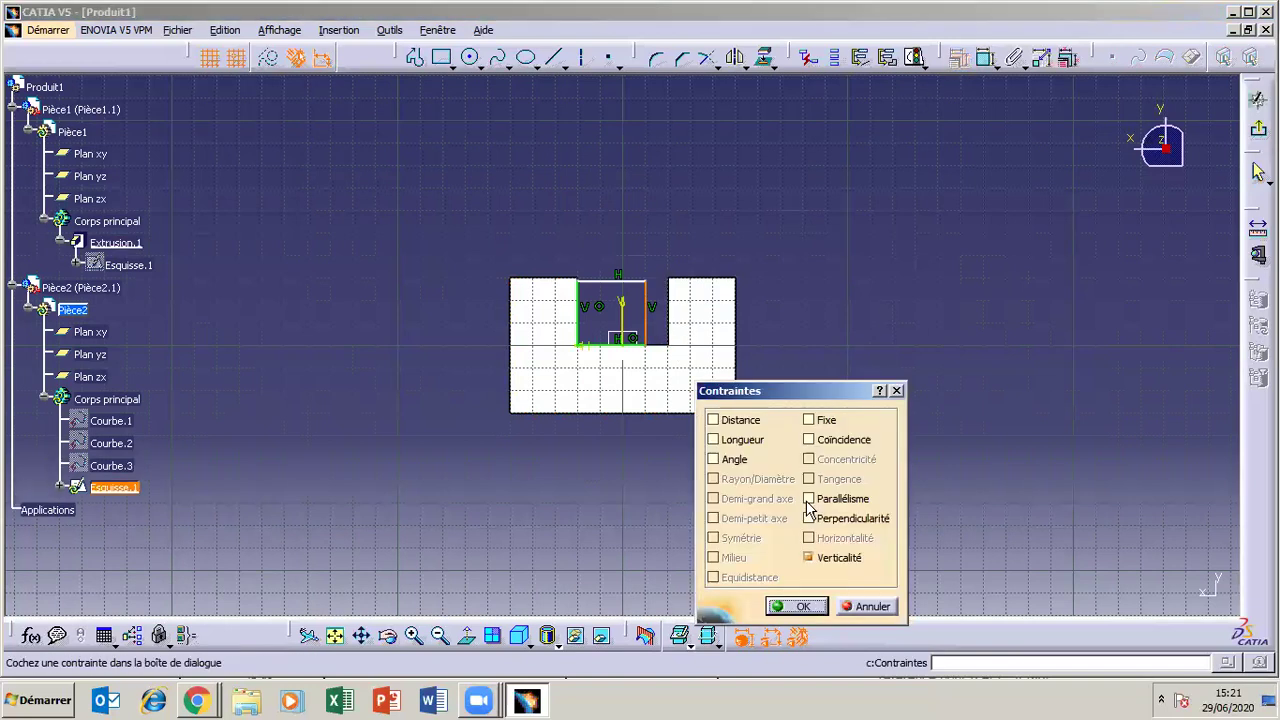
left_click(808, 558)
left_click(797, 606)
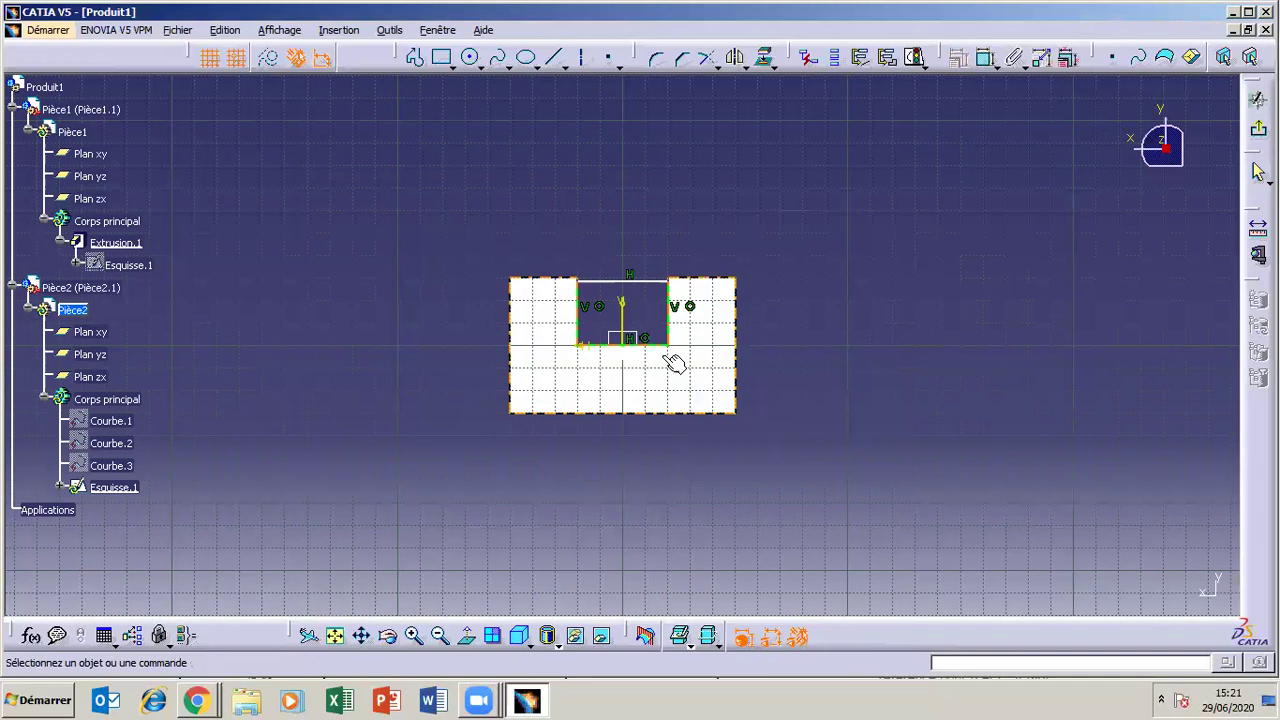
- Stretch the rectangle to about 50 mm high so it rises above the block, dimension its height and exit the sketch
mouse_move(657, 293)
left_mouse_down()
mouse_move(650, 168)
mouse_move(662, 243)
left_mouse_up()
left_click(980, 61)
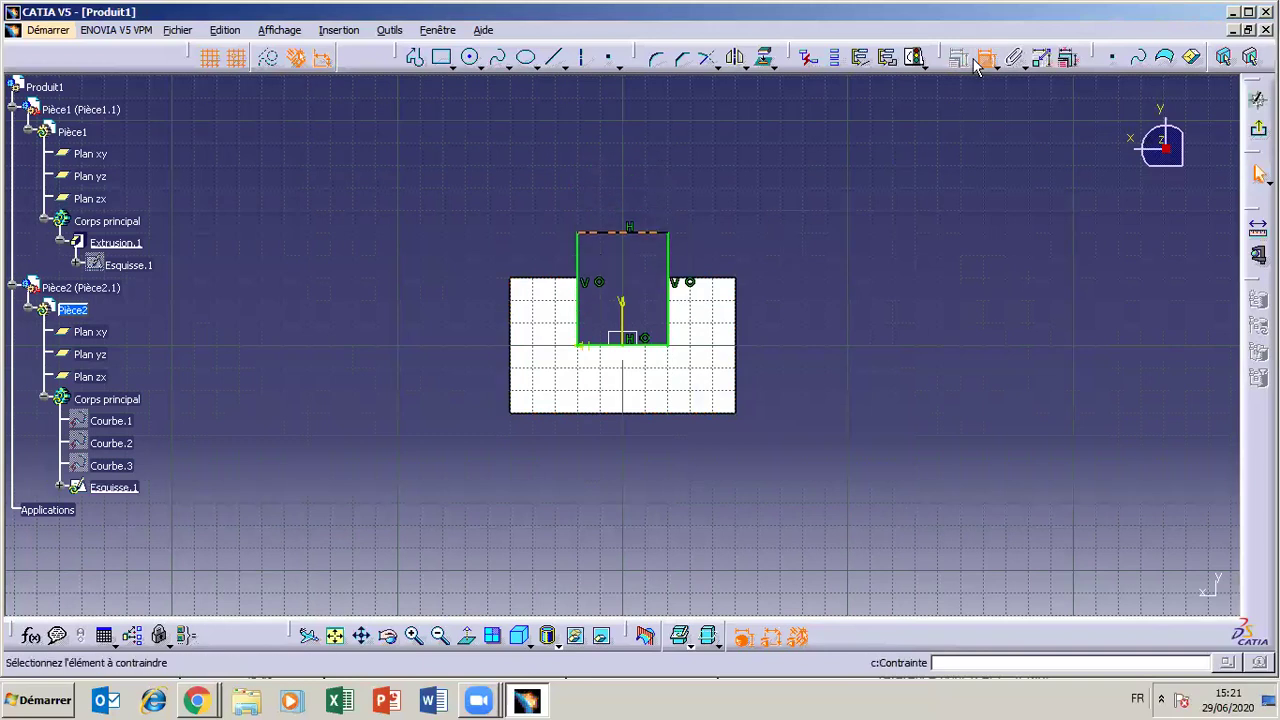
left_click(606, 234)
left_click(645, 345)
left_click(451, 323)
left_click(451, 334)
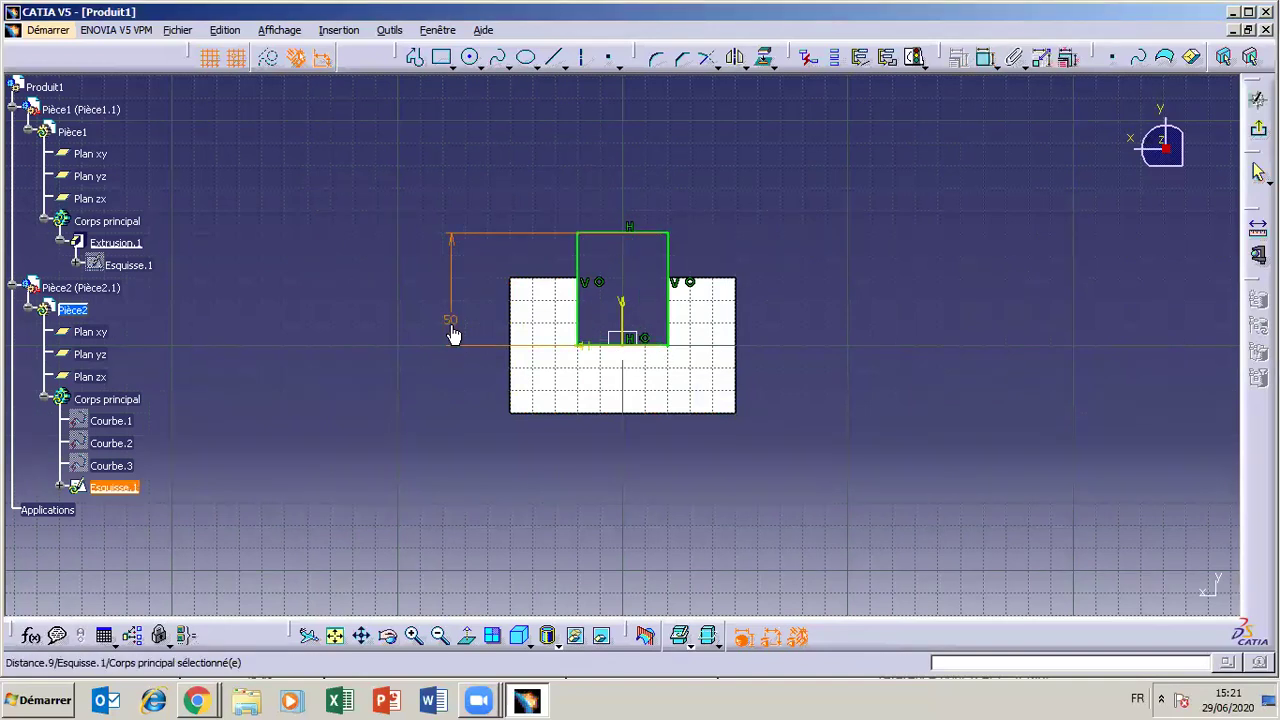
left_click(757, 224)
left_click(1258, 128)
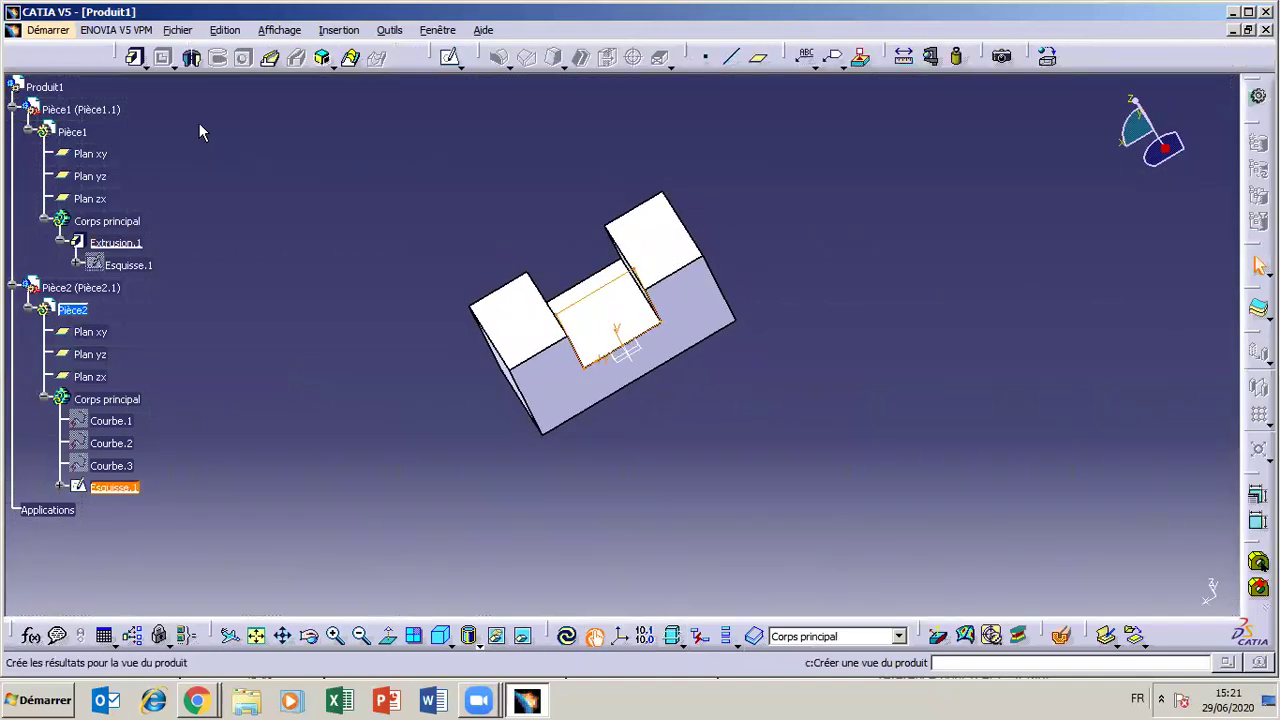
- Extrude the slider's rectangle sketch in Pièce2 with a length of 60 mm and symmetric extension
left_click(72, 310)
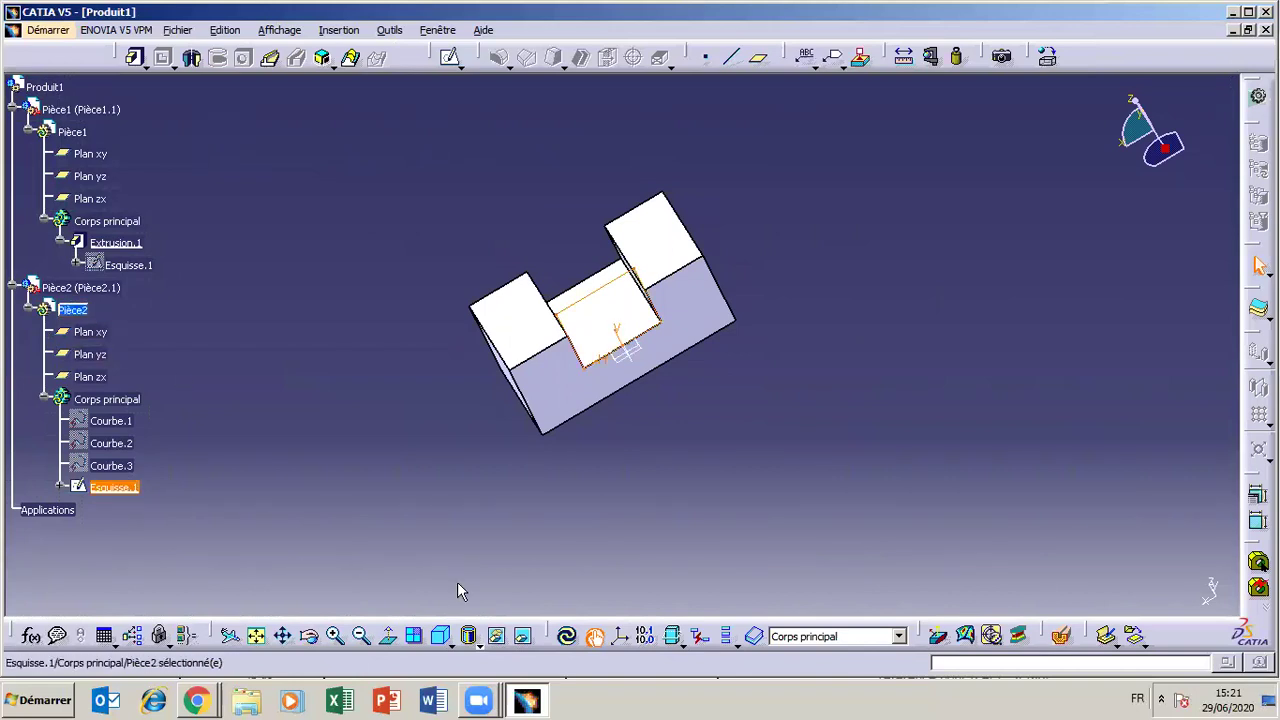
left_click(134, 57)
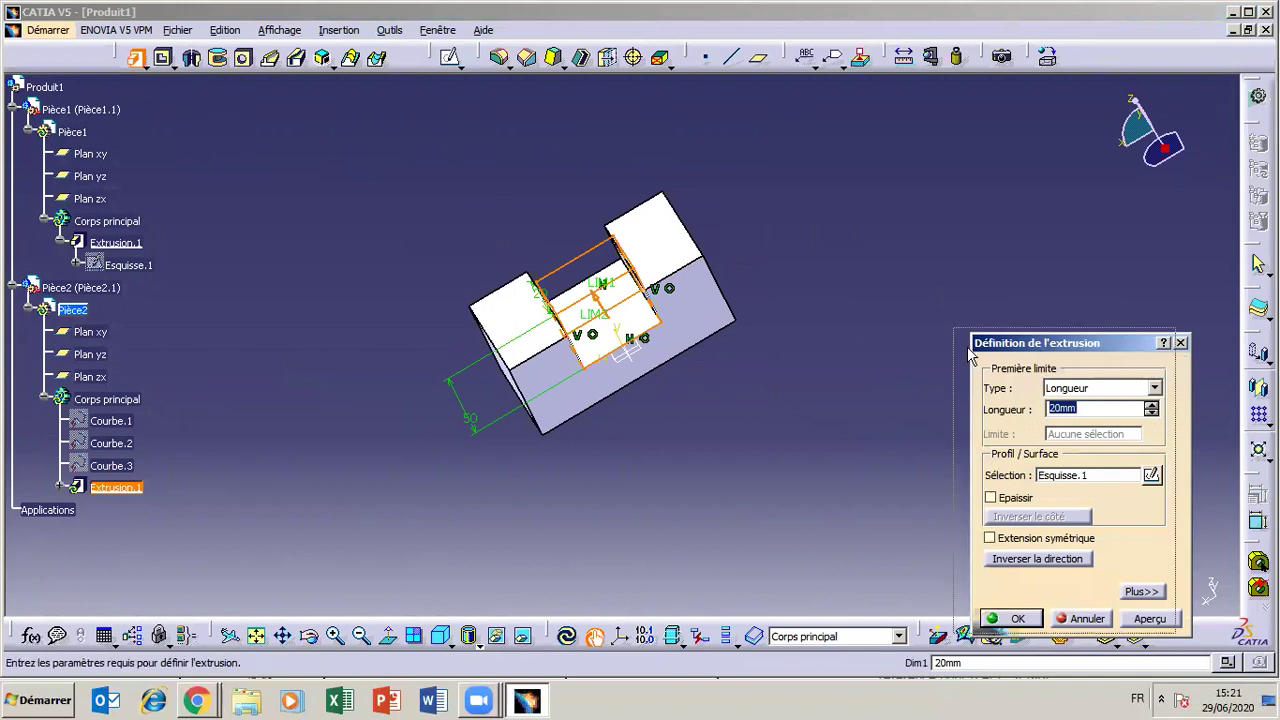
left_click_drag(969, 348, 838, 278)
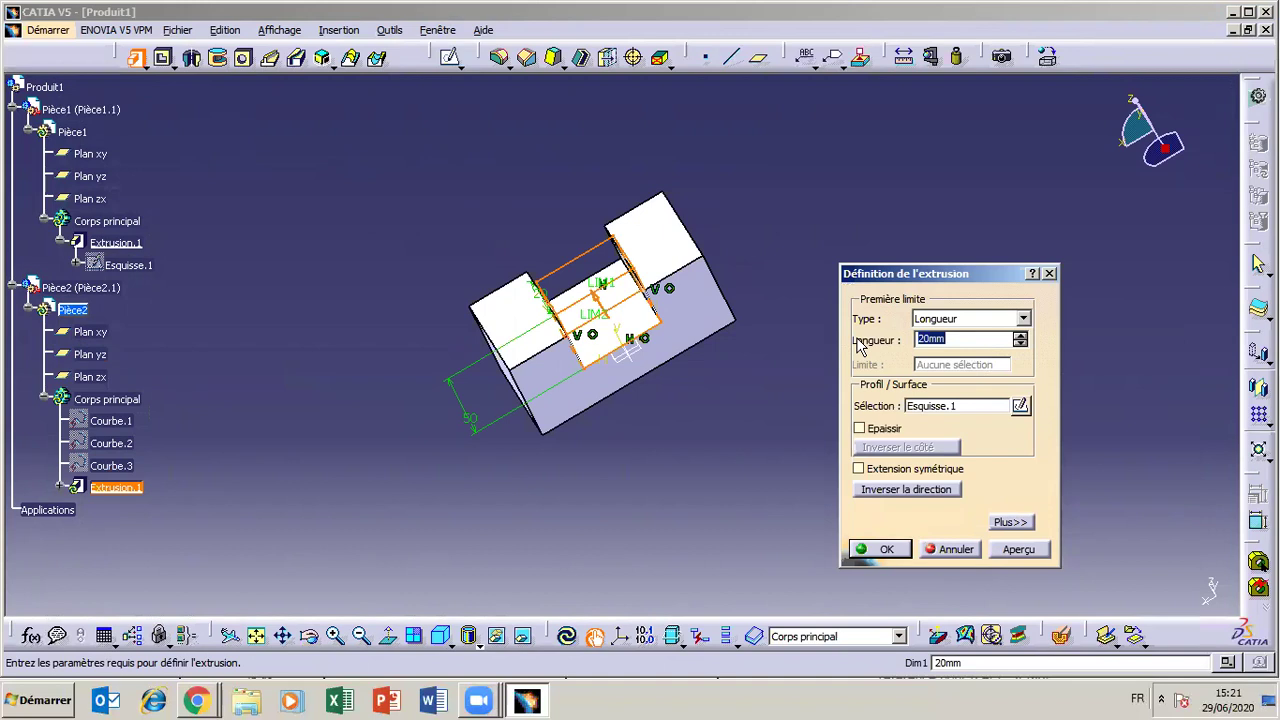
type("60")
left_click(858, 470)
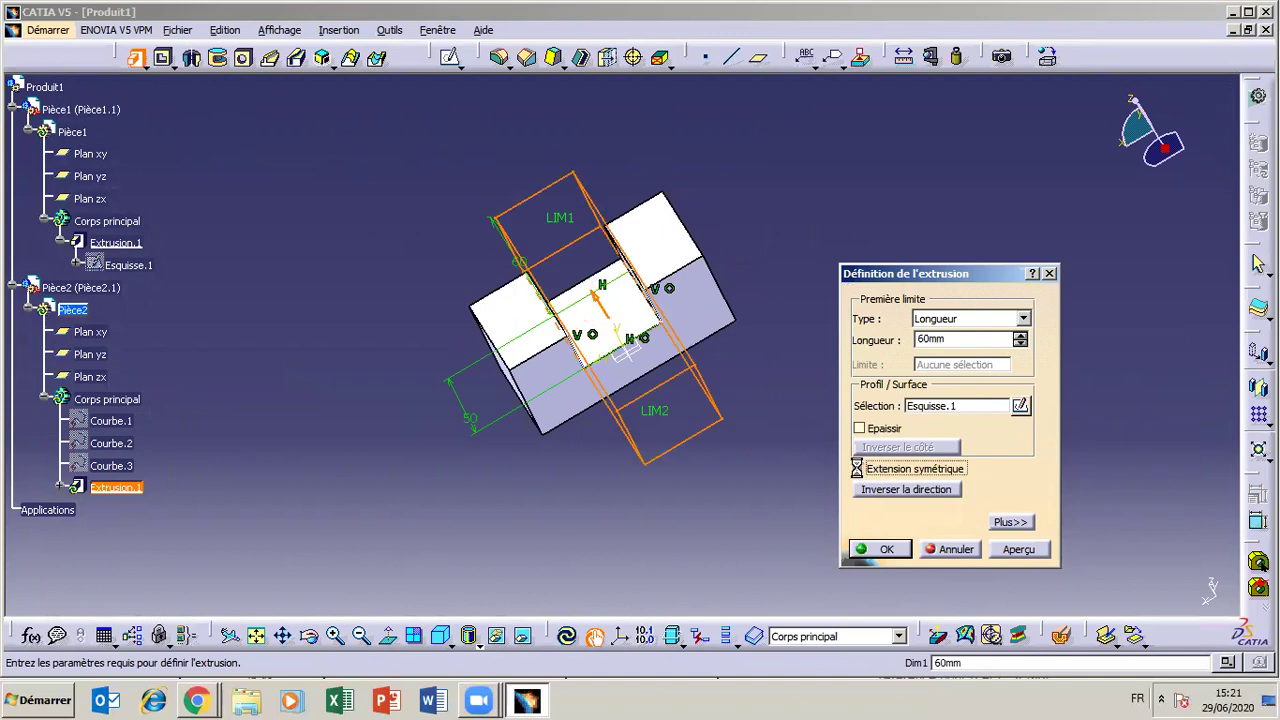
left_click(878, 549)
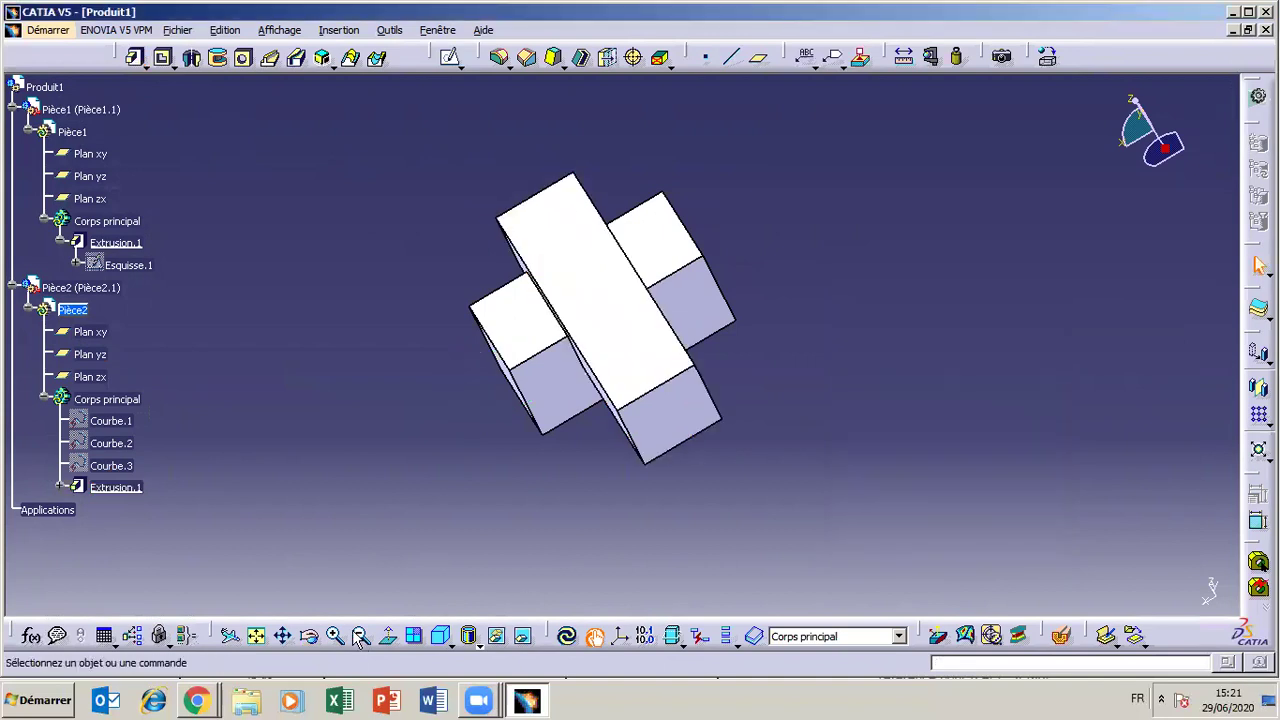
- Open the slider part Pièce2 from the assembly in a new window of its own
left_click(310, 636)
left_click_drag(445, 469, 678, 416)
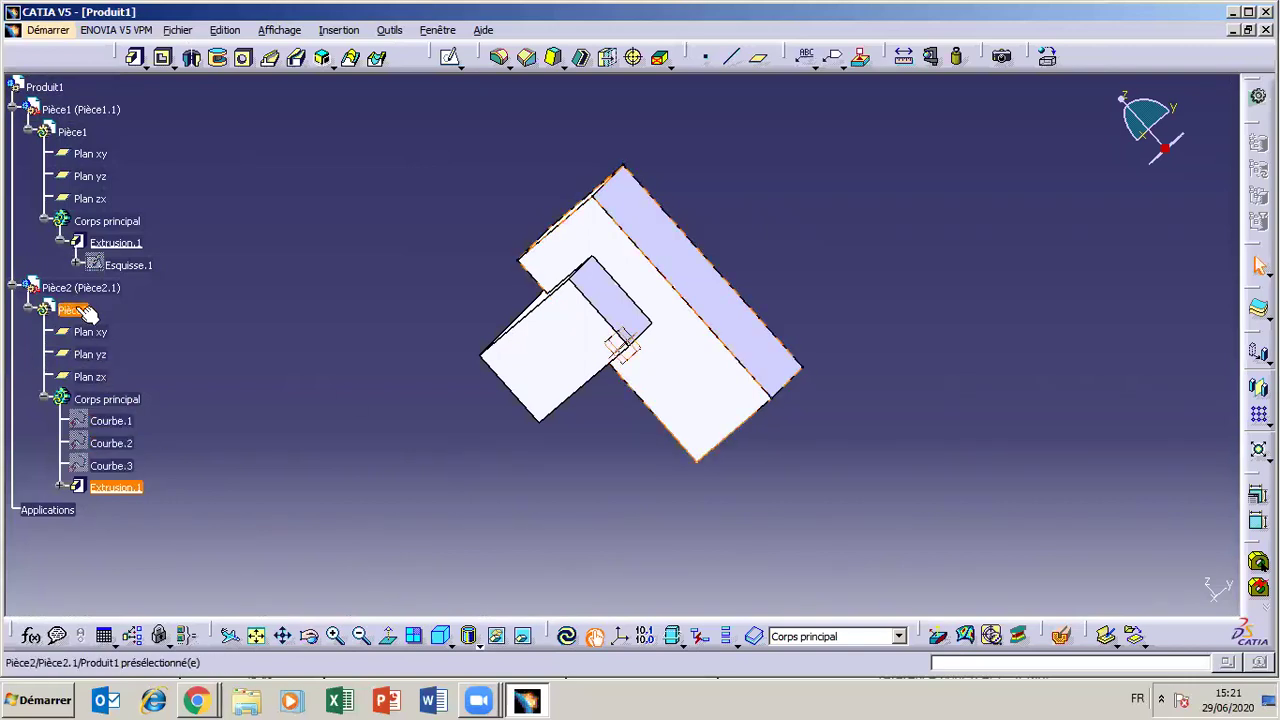
left_click(80, 109)
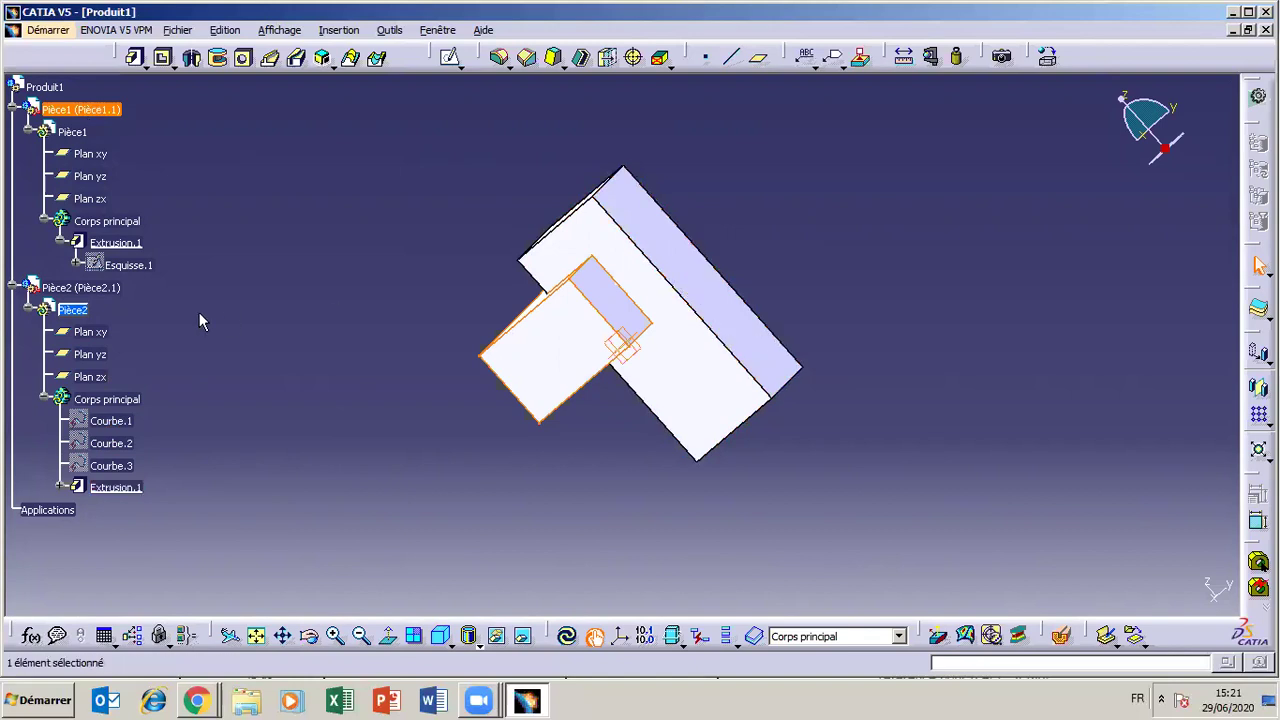
double_click(80, 311)
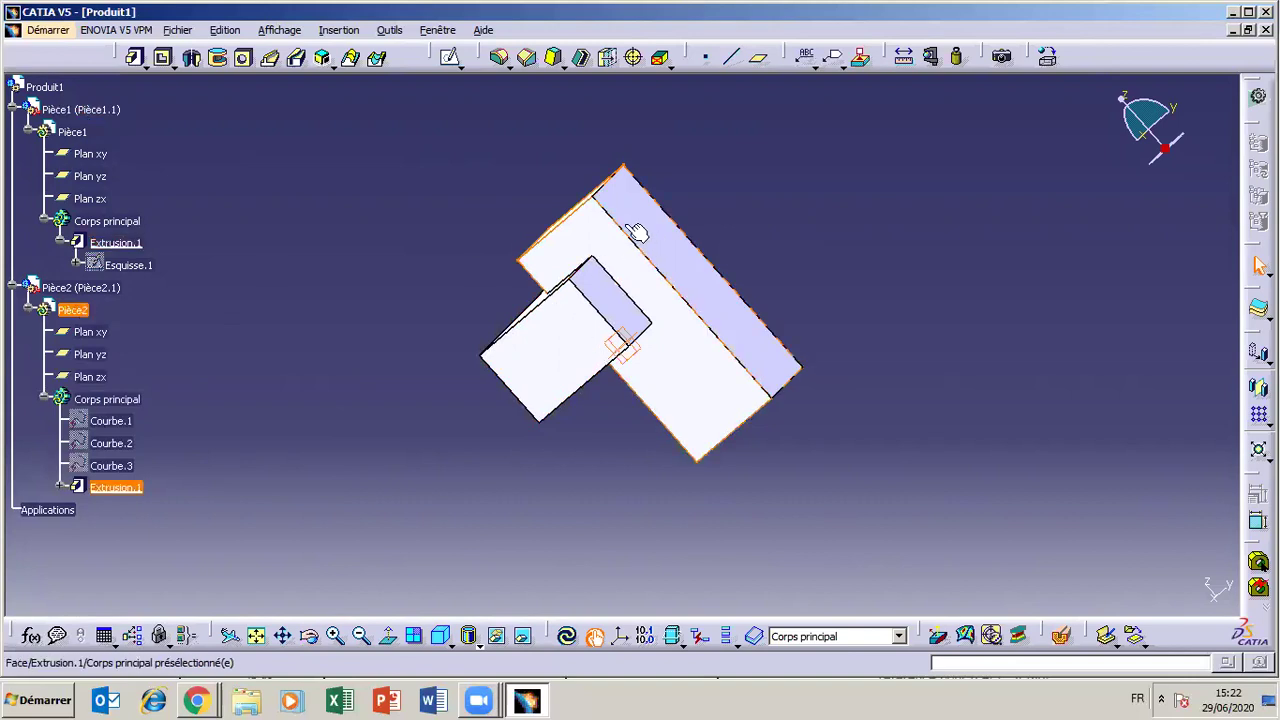
left_click(72, 131)
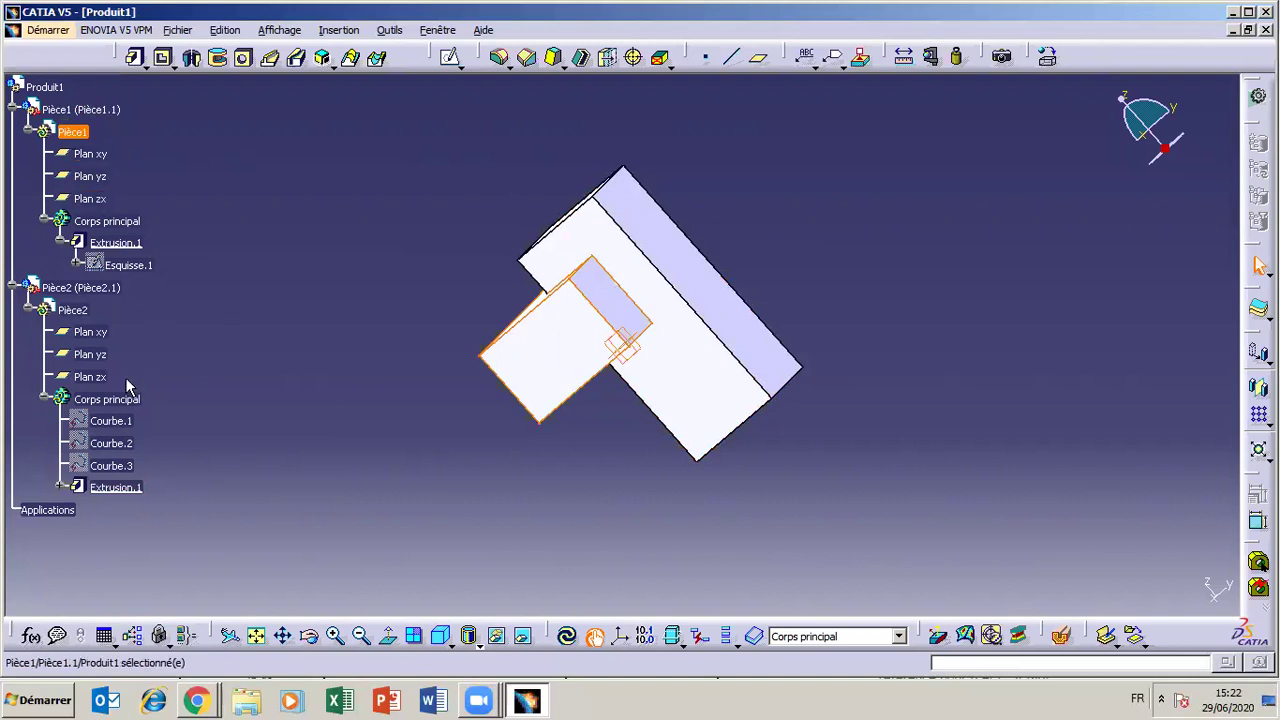
left_click(74, 311)
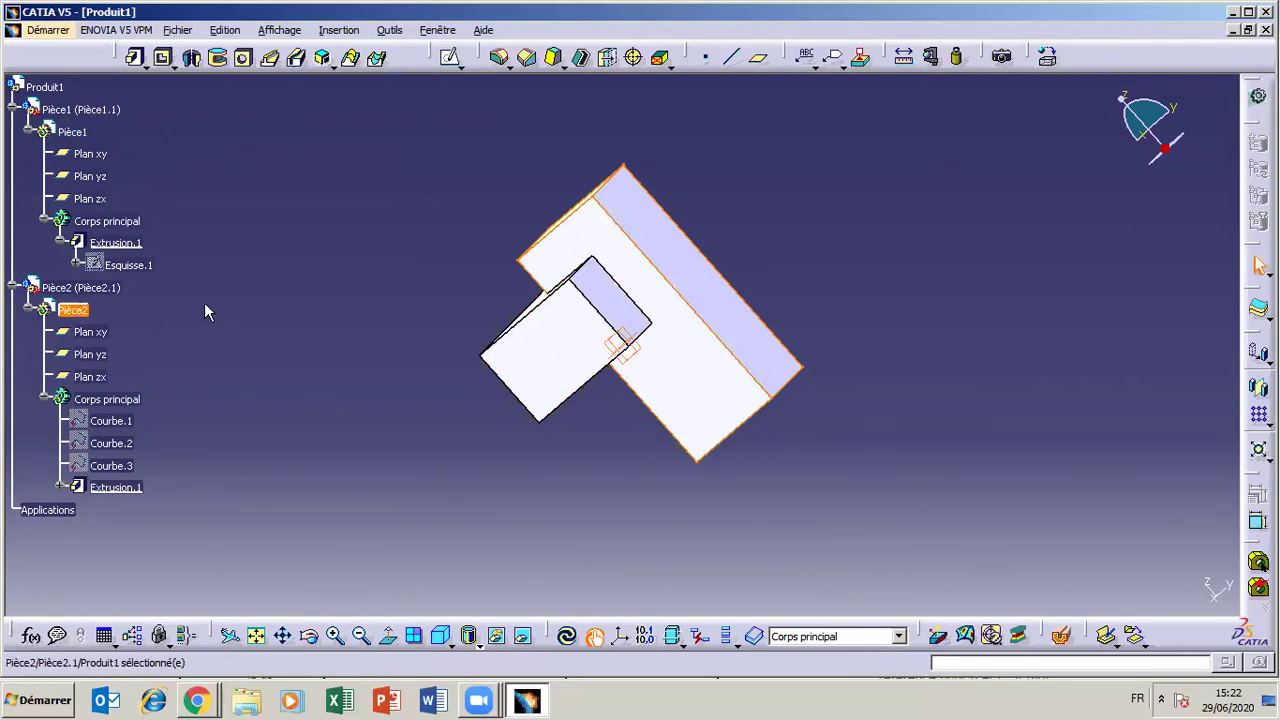
right_click(72, 313)
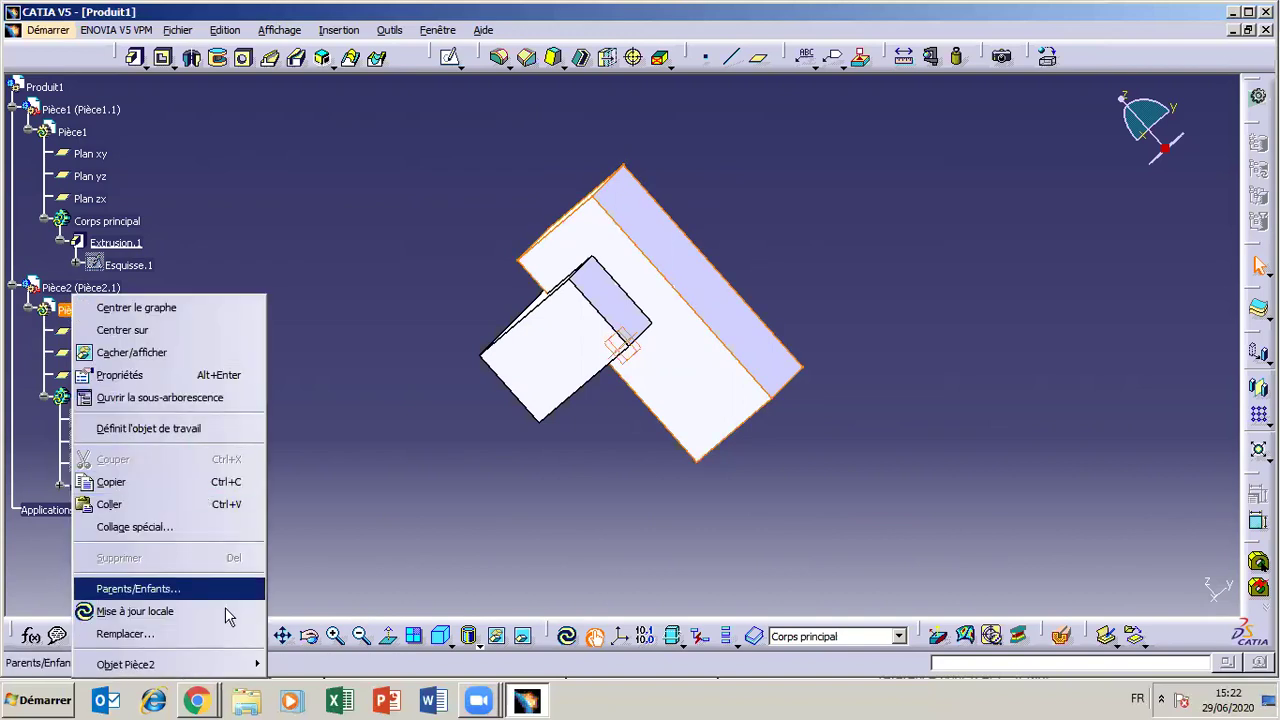
mouse_move(222, 664)
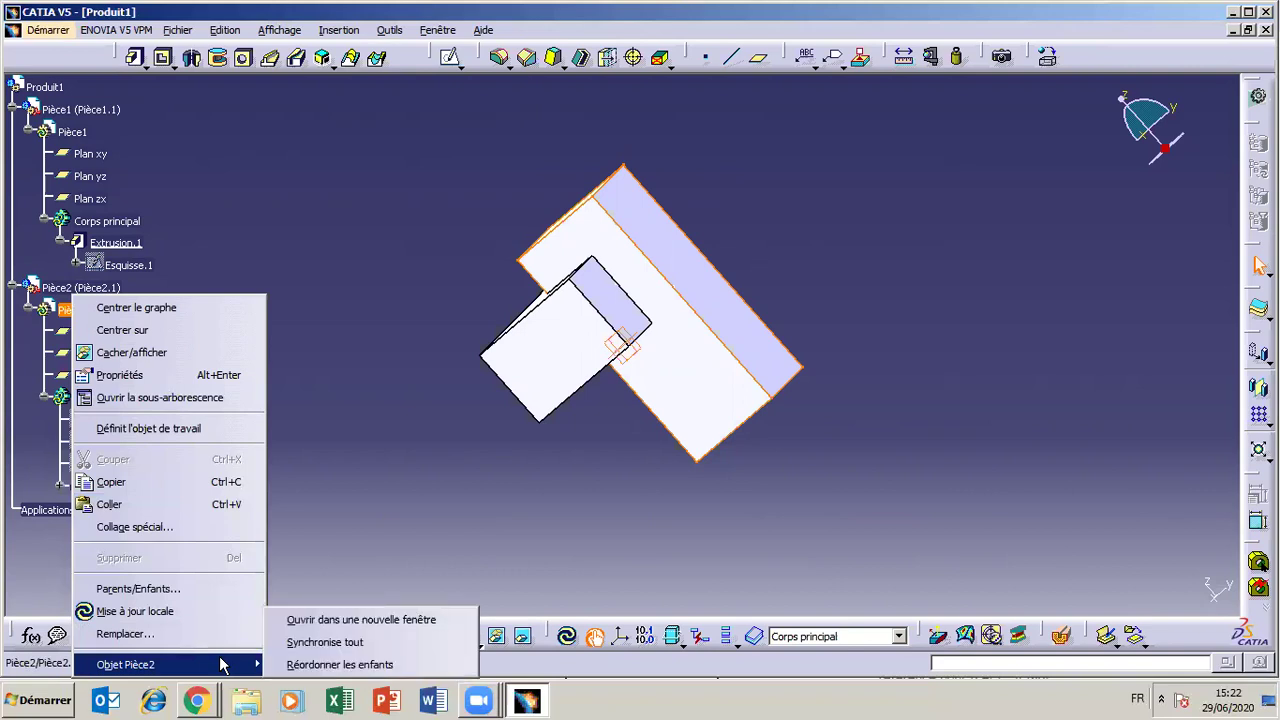
left_click(349, 621)
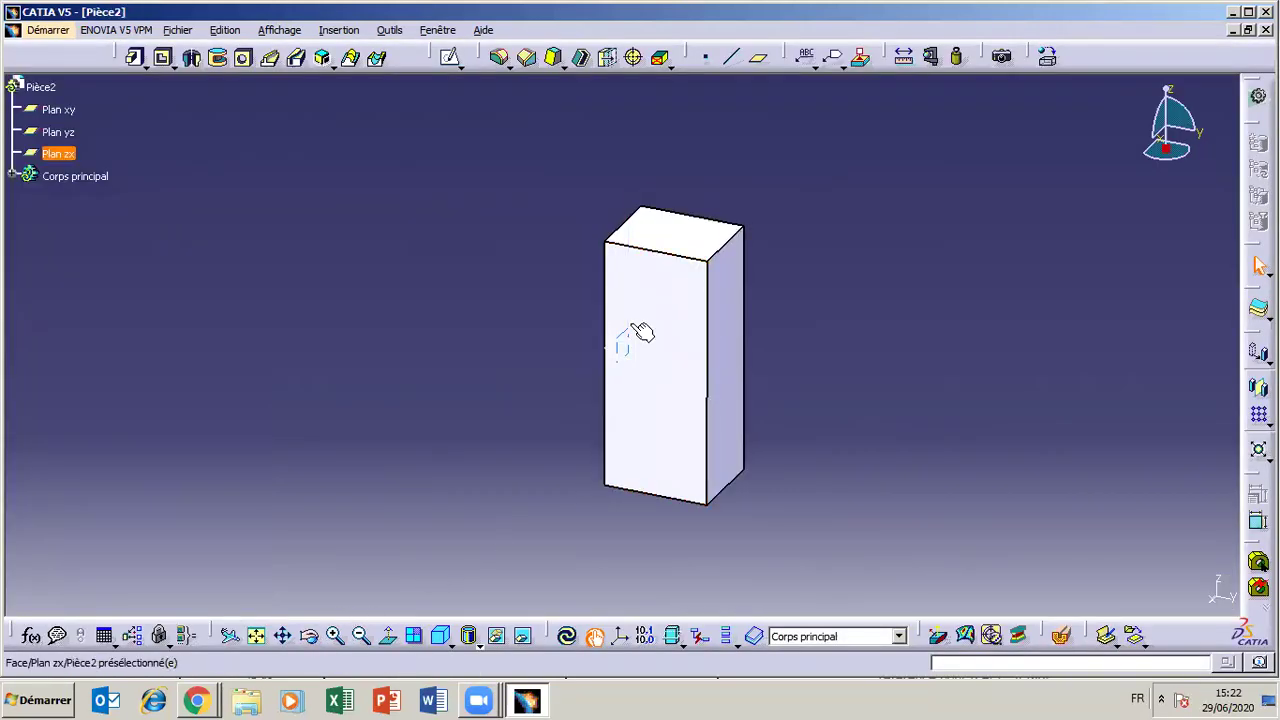
- Save the slider part as a CATPart named Glissiere in the Liaison Glissière folder, accepting the redirected document links
left_click_drag(598, 345, 490, 415)
left_click(40, 87)
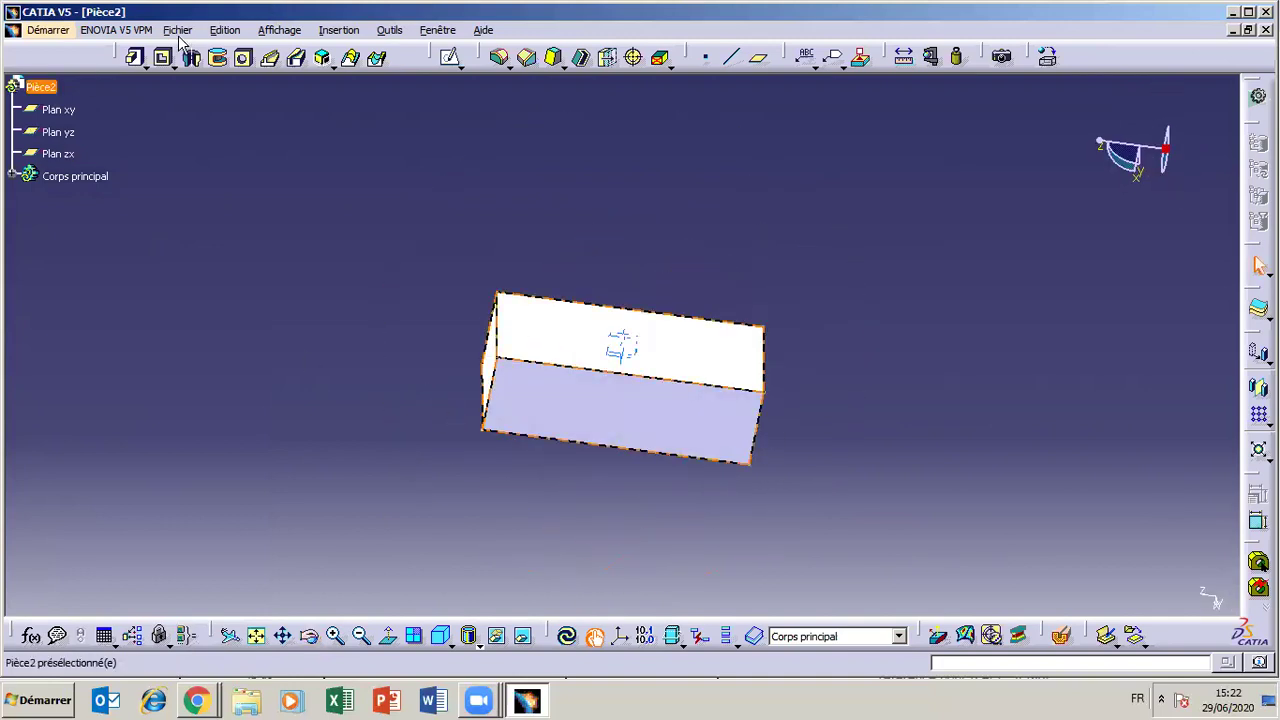
left_click(180, 32)
left_click(238, 175)
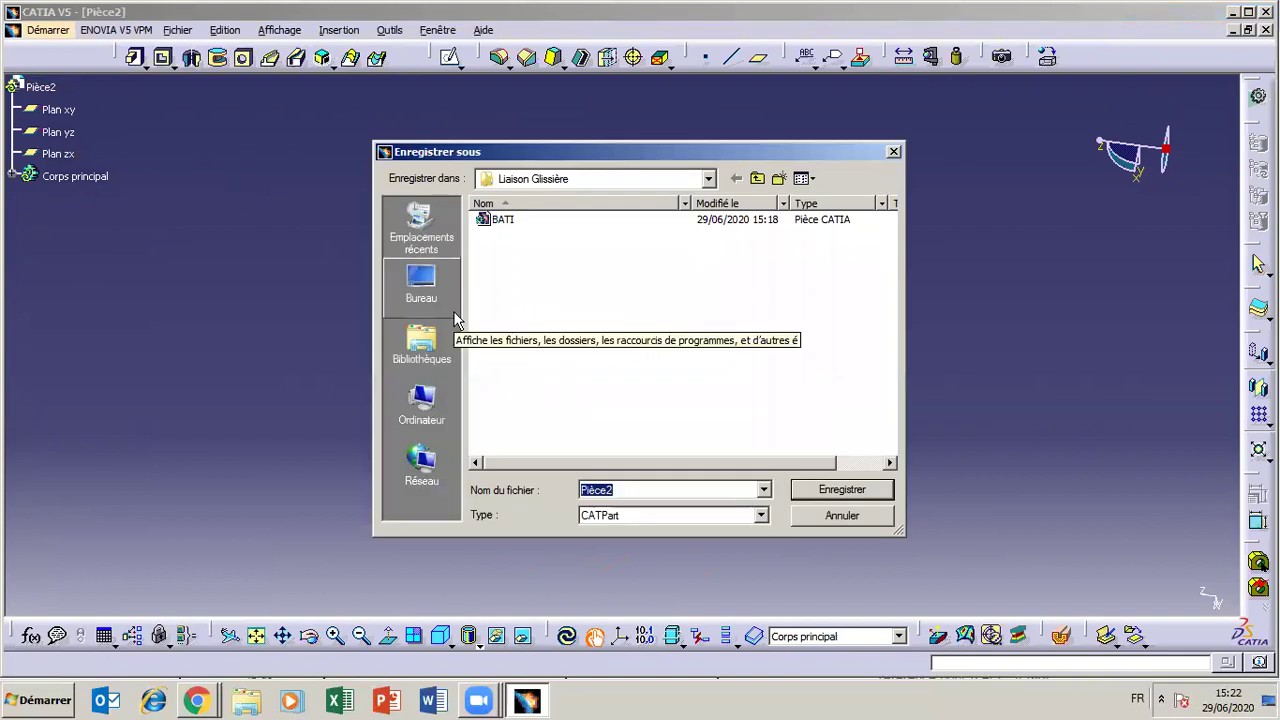
type("Glissiere")
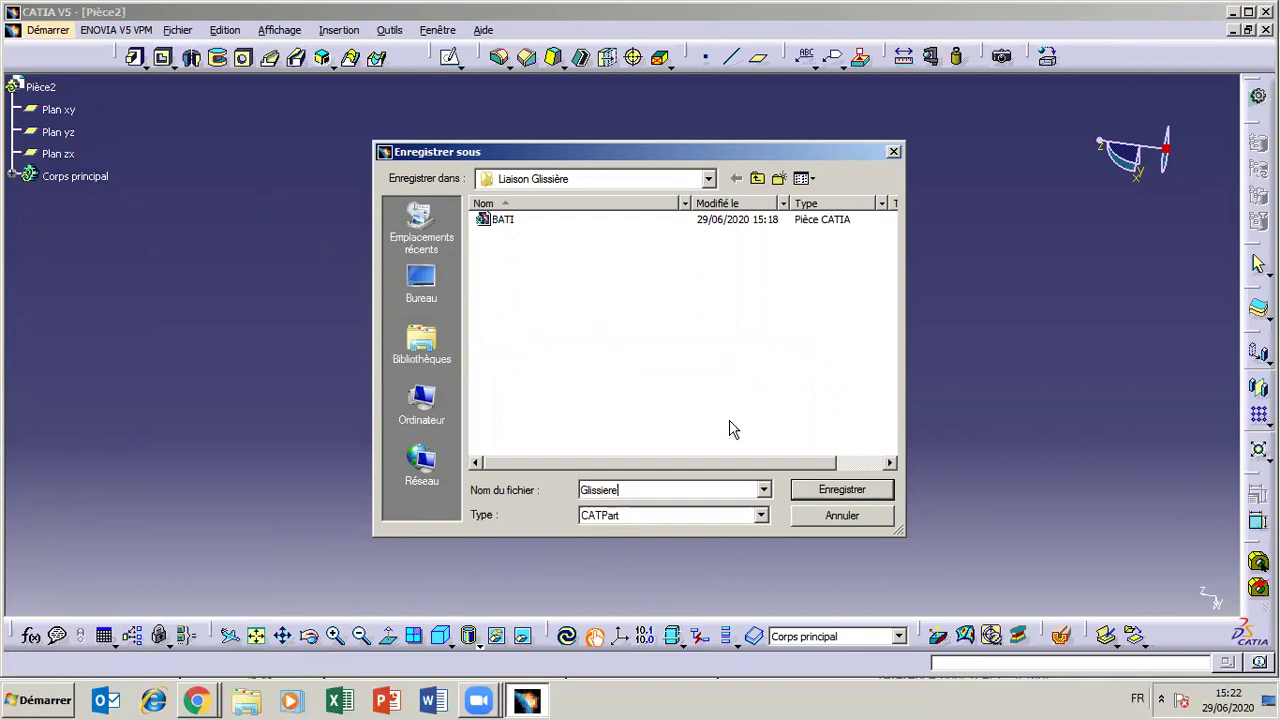
left_click(823, 492)
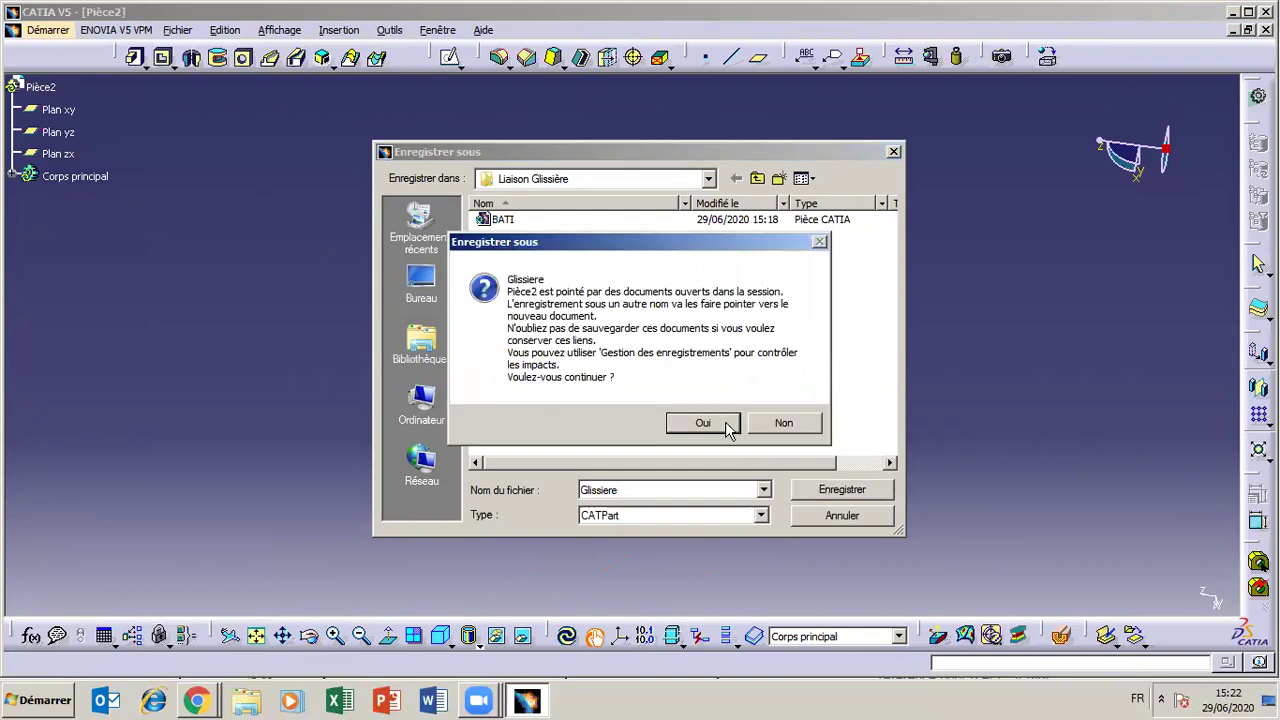
left_click(727, 427)
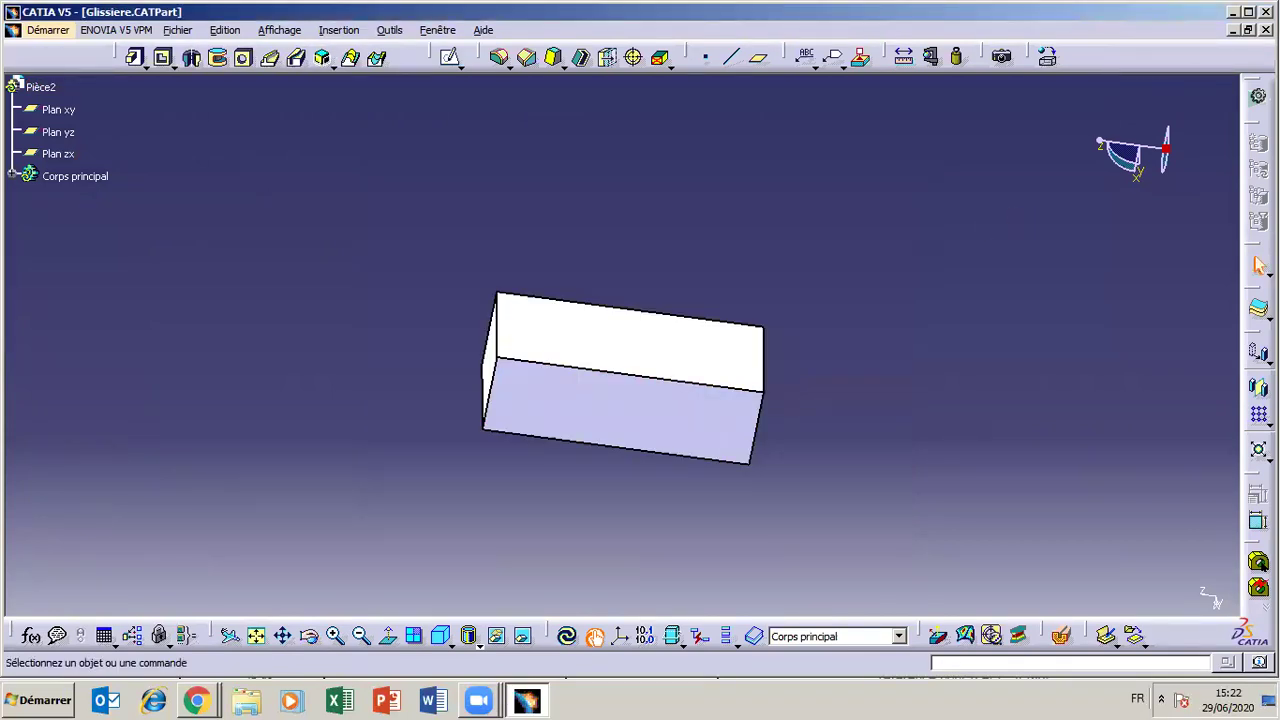
- Return to the Produit1 assembly window and activate the top-level product for assembly work
key("ctrl+Tab")
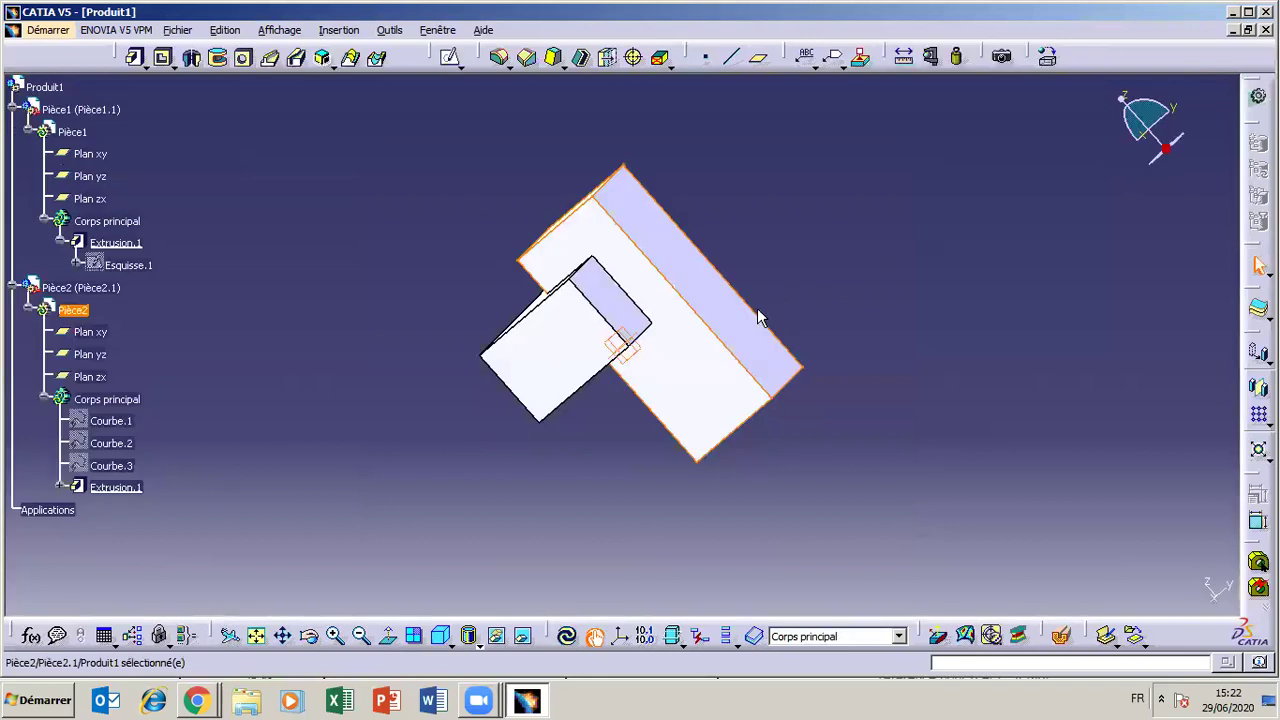
left_click(309, 636)
left_click_drag(776, 245, 600, 388)
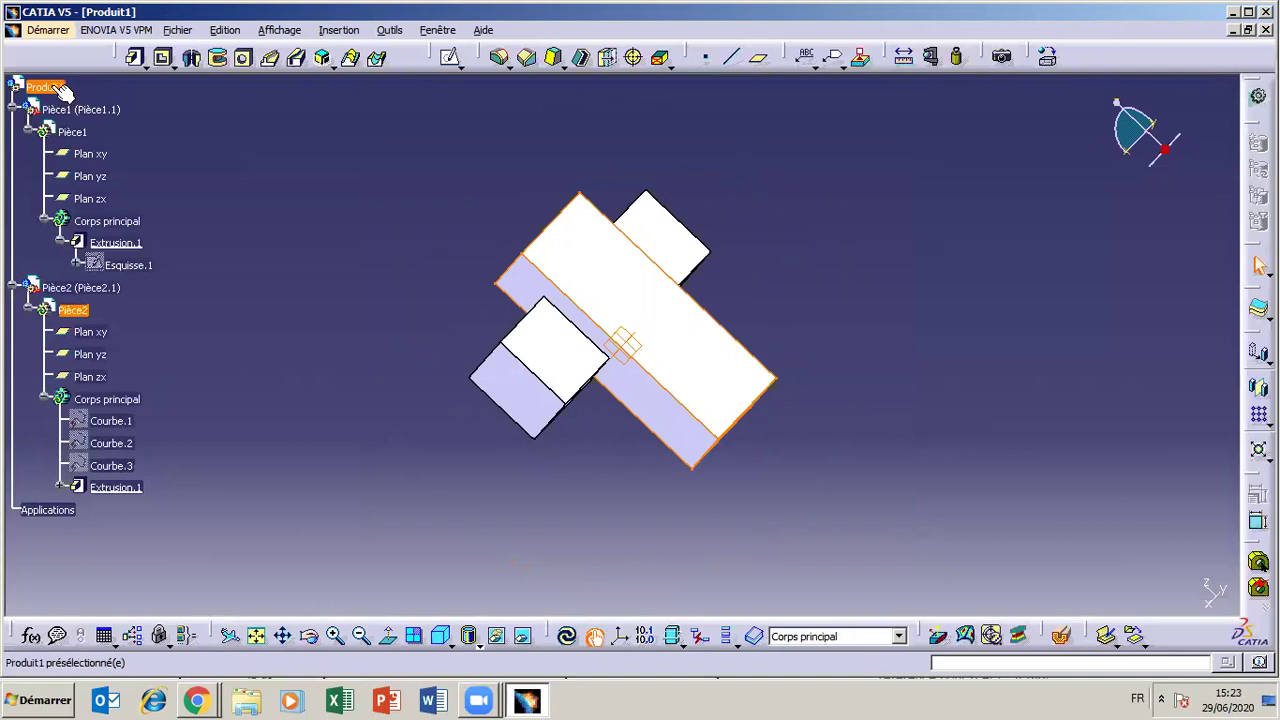
double_click(59, 88)
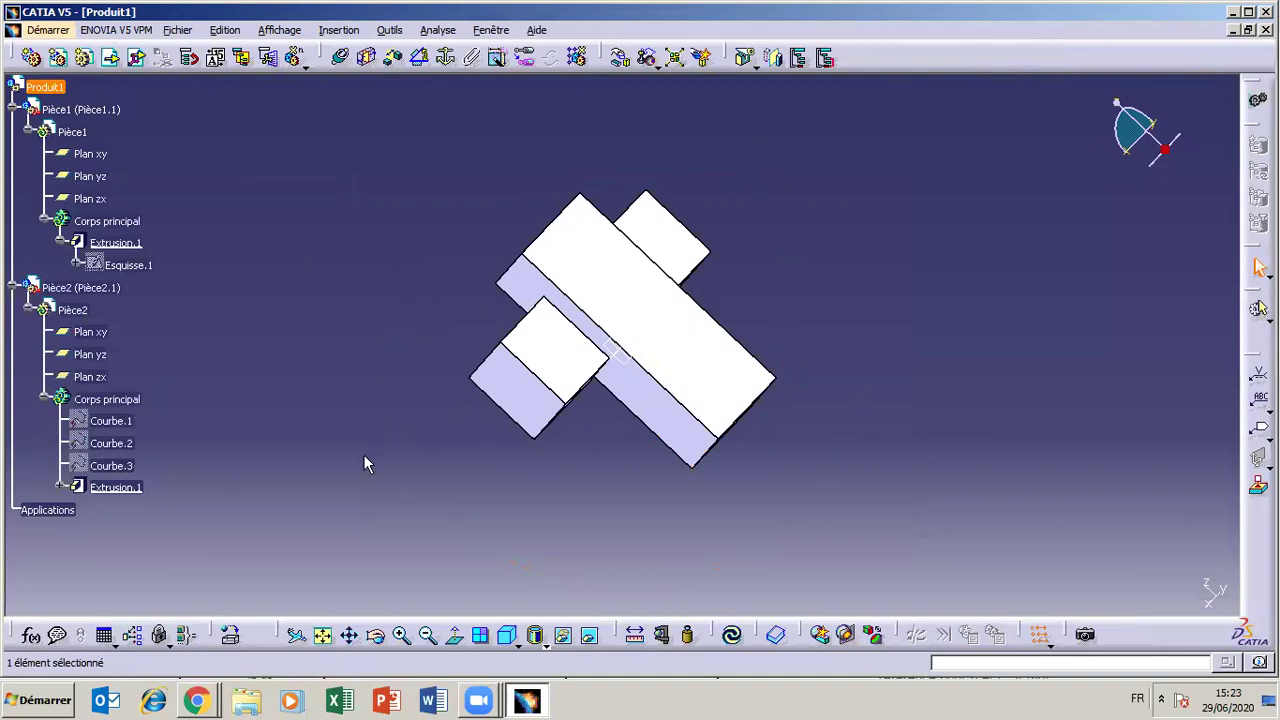
- Hide the slider's extrusion, restore it from the hidden-objects space, and return to the visible space
left_click(375, 636)
left_click_drag(752, 390, 437, 123)
middle_click_drag(654, 220, 633, 283)
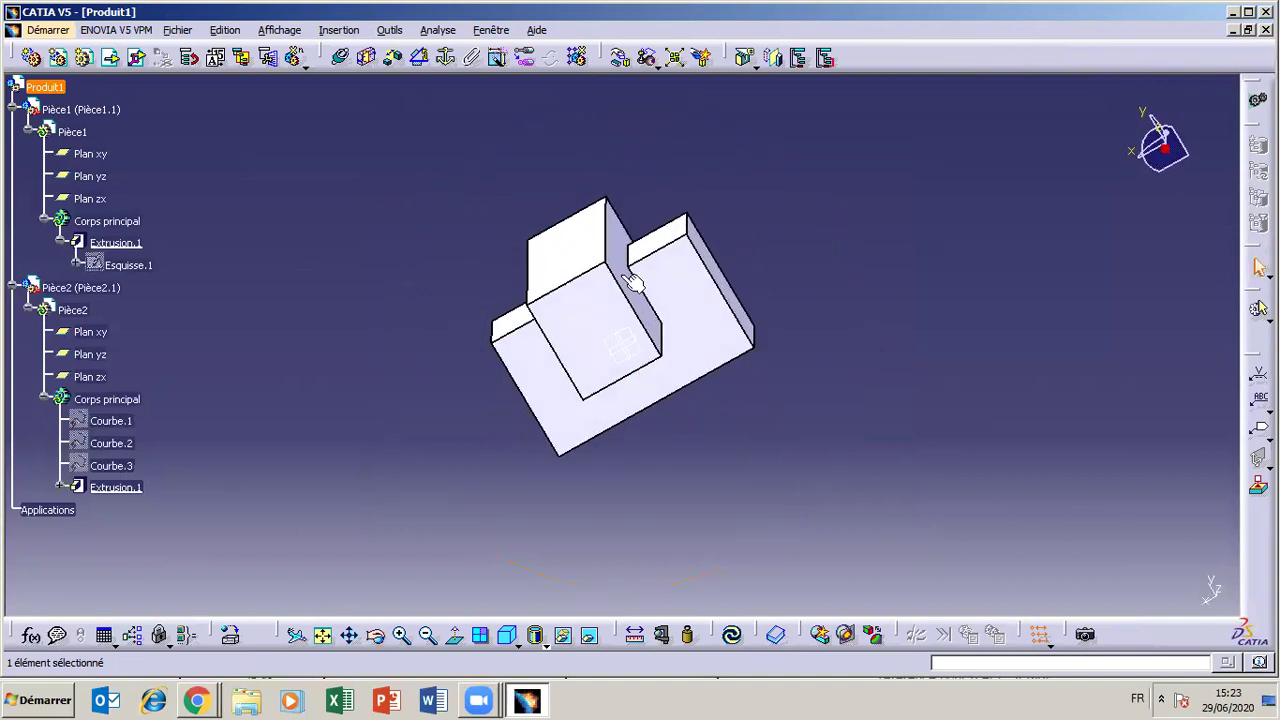
left_click(594, 346)
middle_click_drag(540, 333, 602, 452)
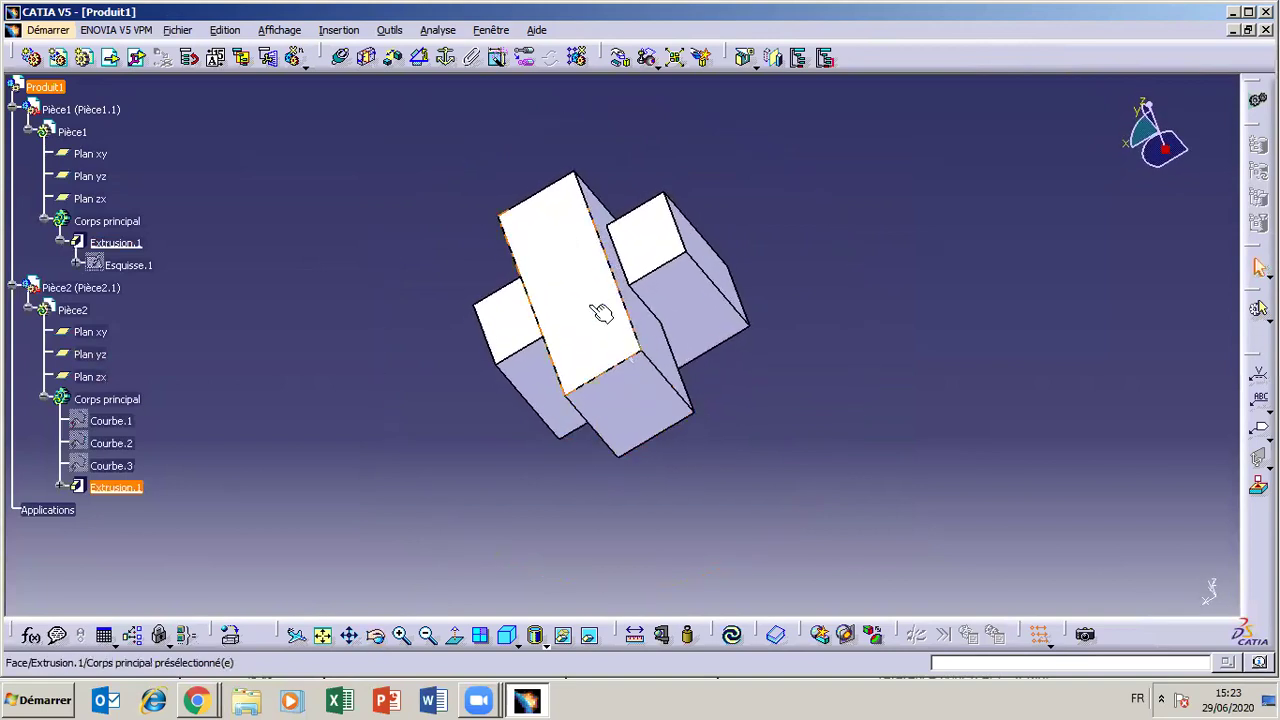
right_click(592, 304)
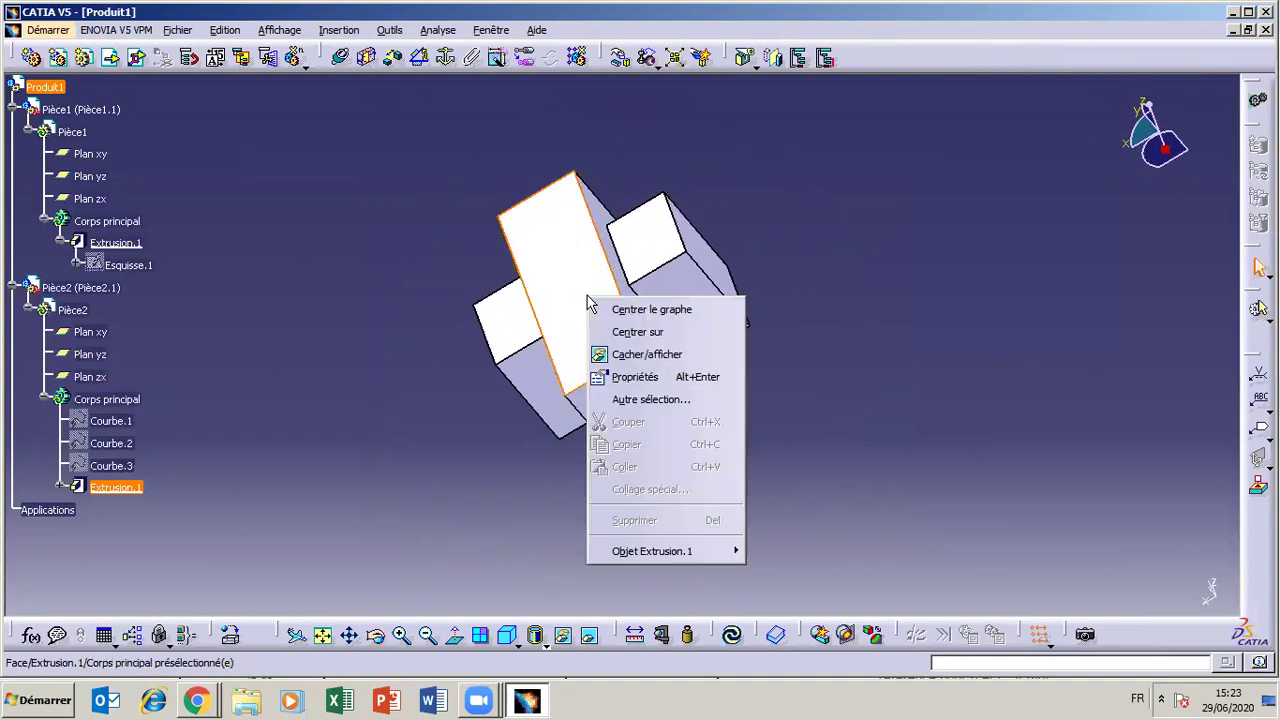
left_click(634, 354)
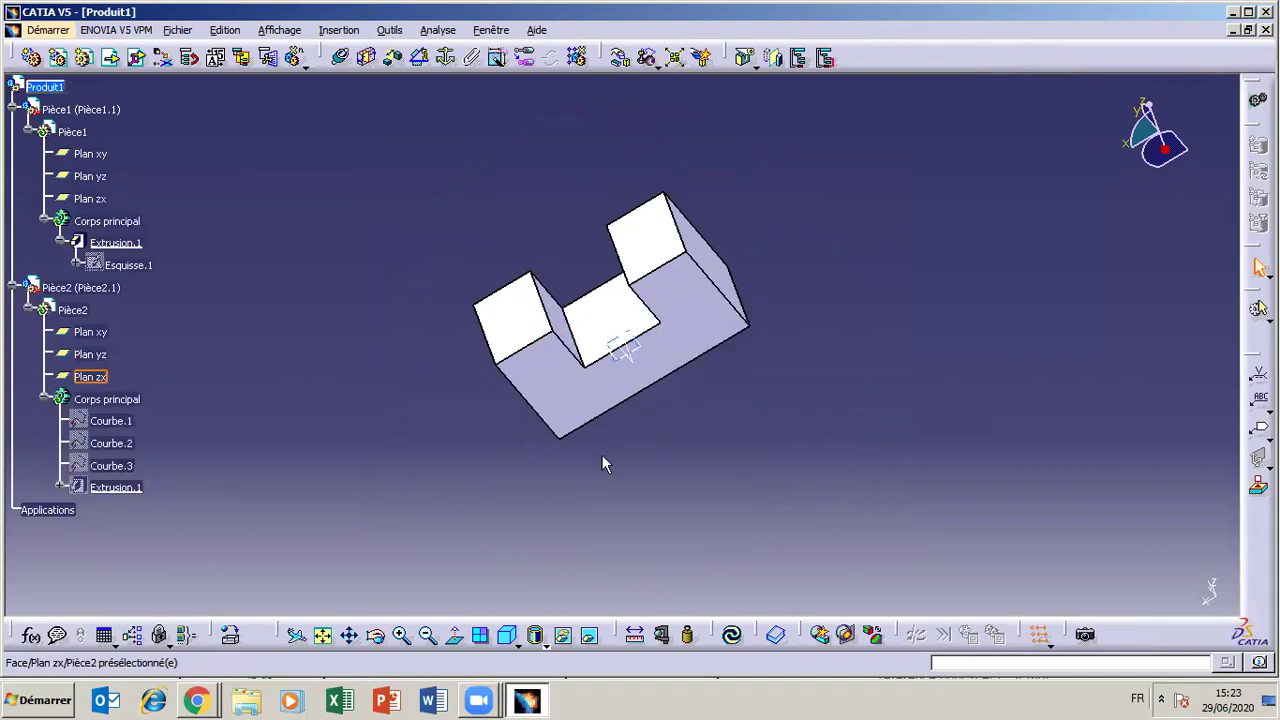
left_click(589, 636)
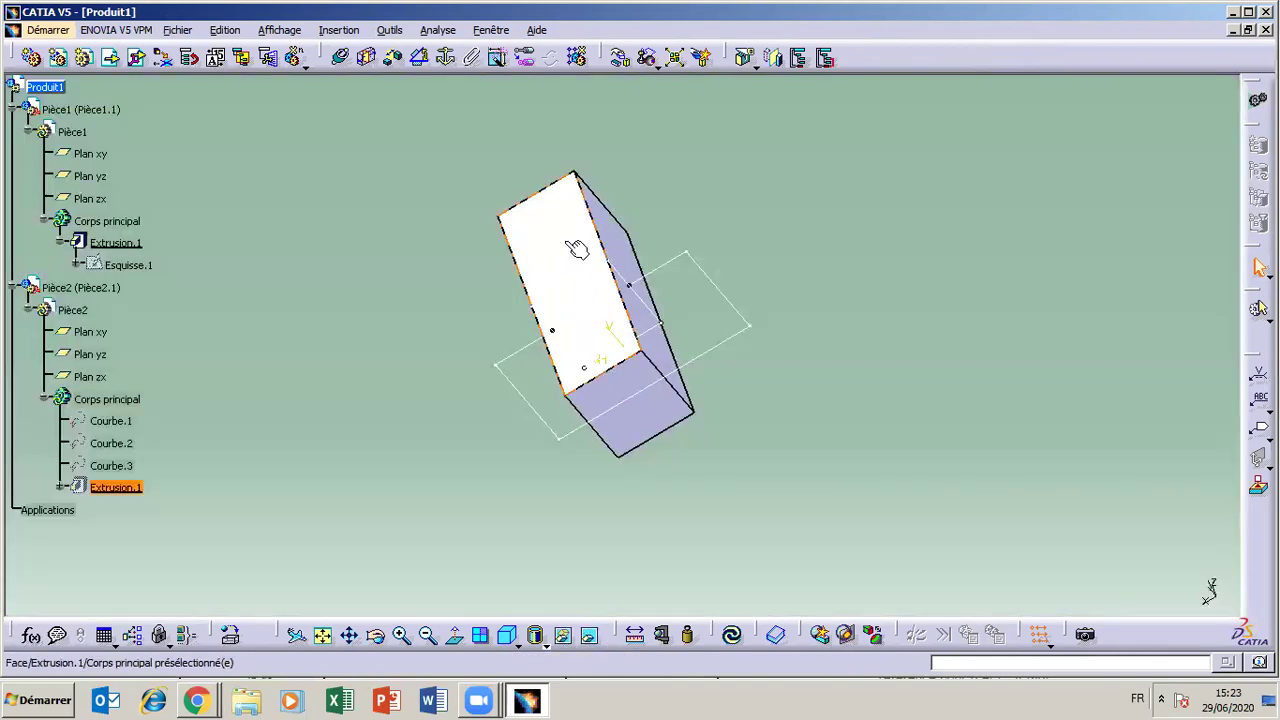
right_click(575, 247)
left_click(609, 295)
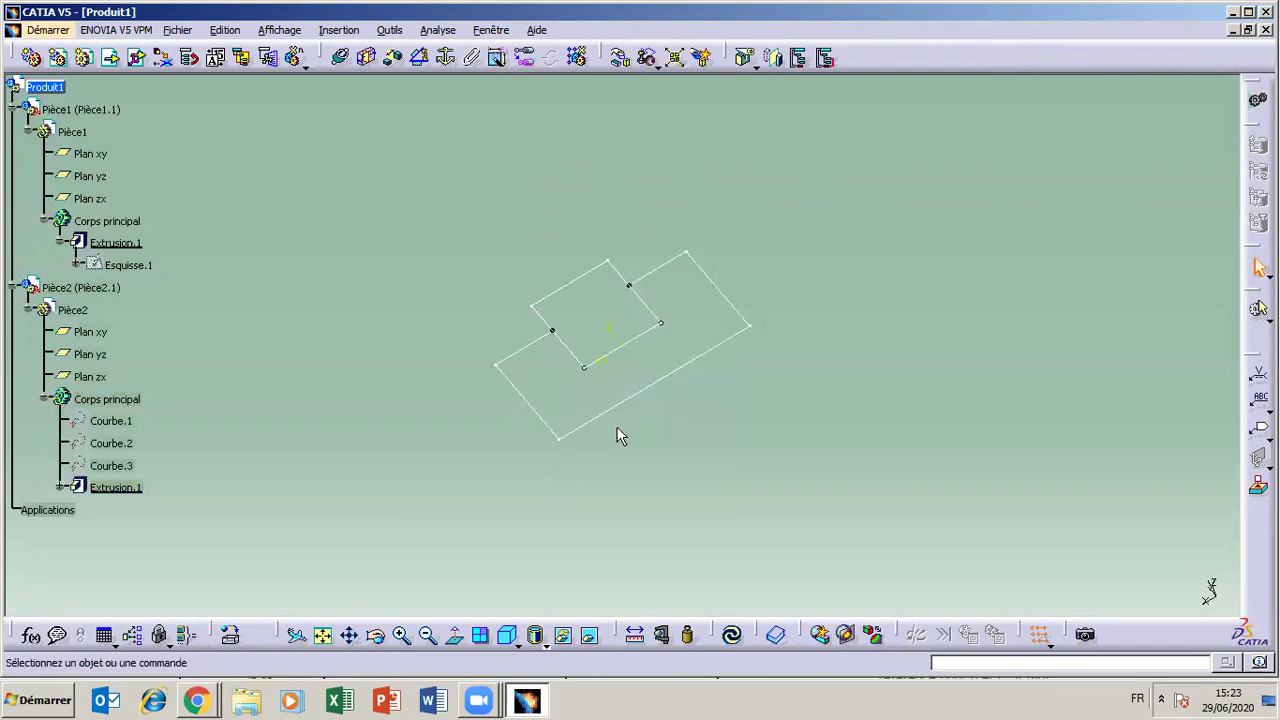
left_click(589, 636)
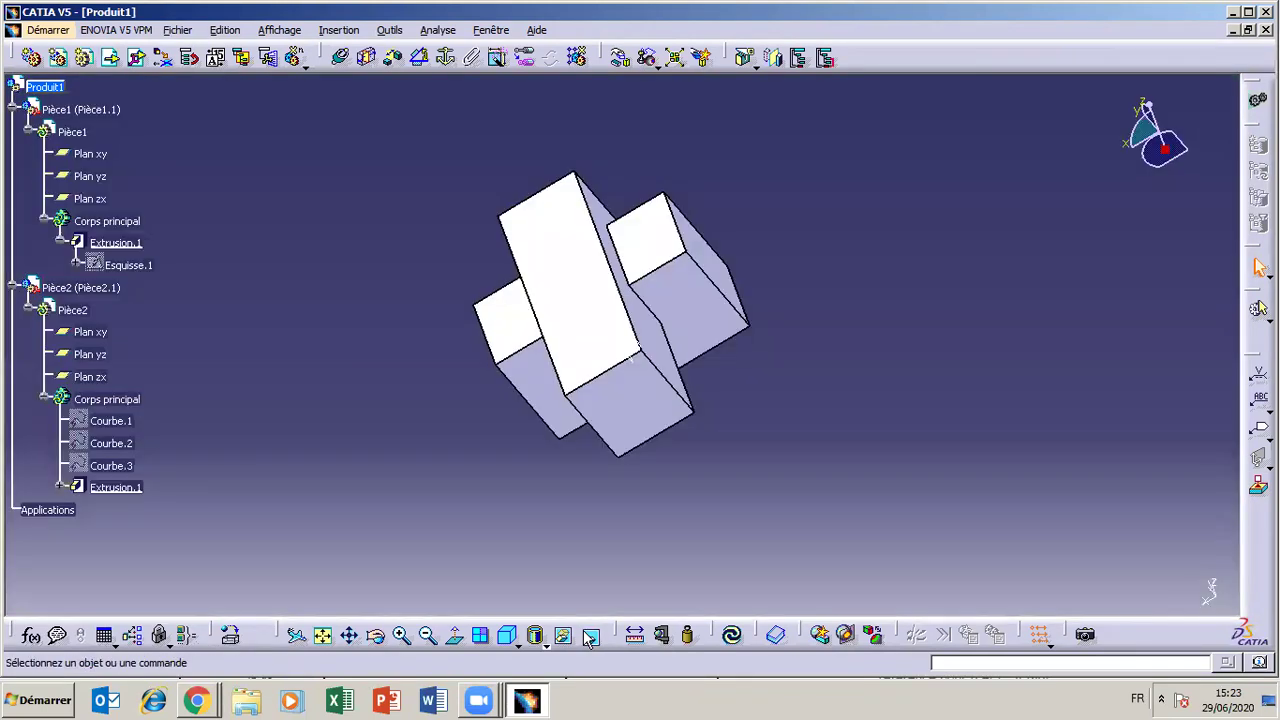
- Hide the slider's extrusion to expose the slot and select the slot's floor face on the block
right_click(583, 285)
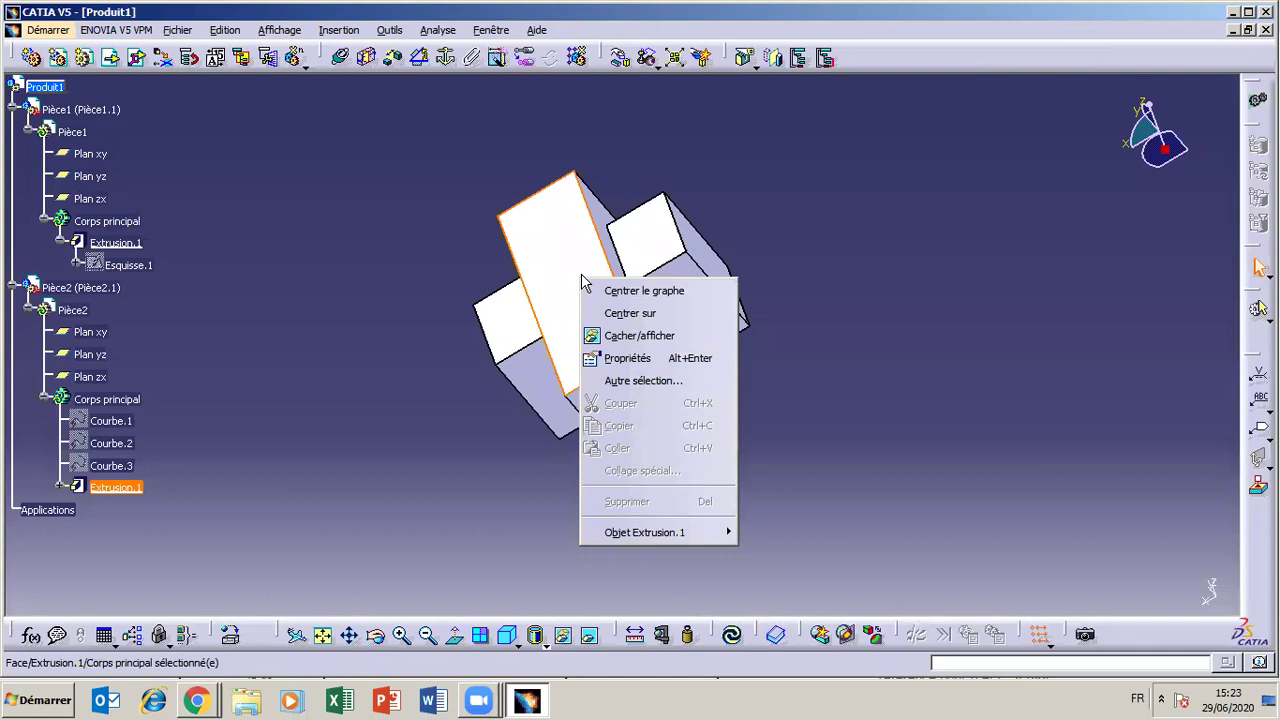
left_click(606, 340)
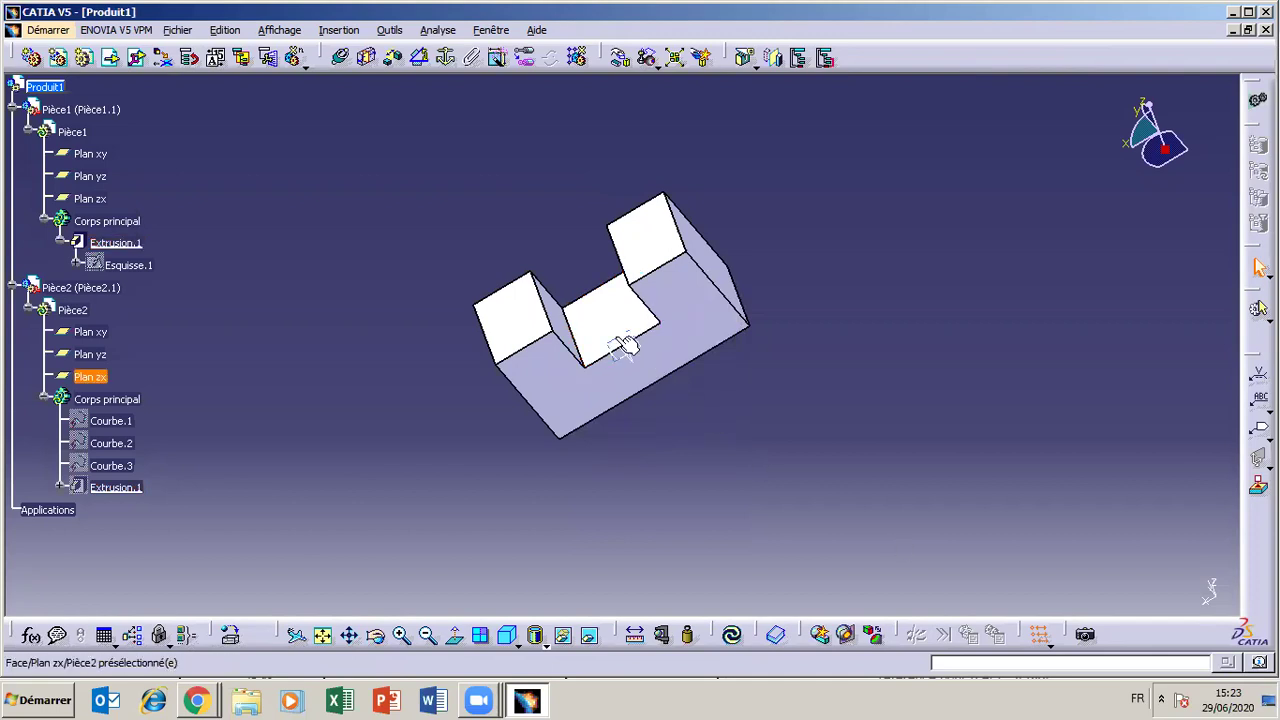
left_click(615, 341)
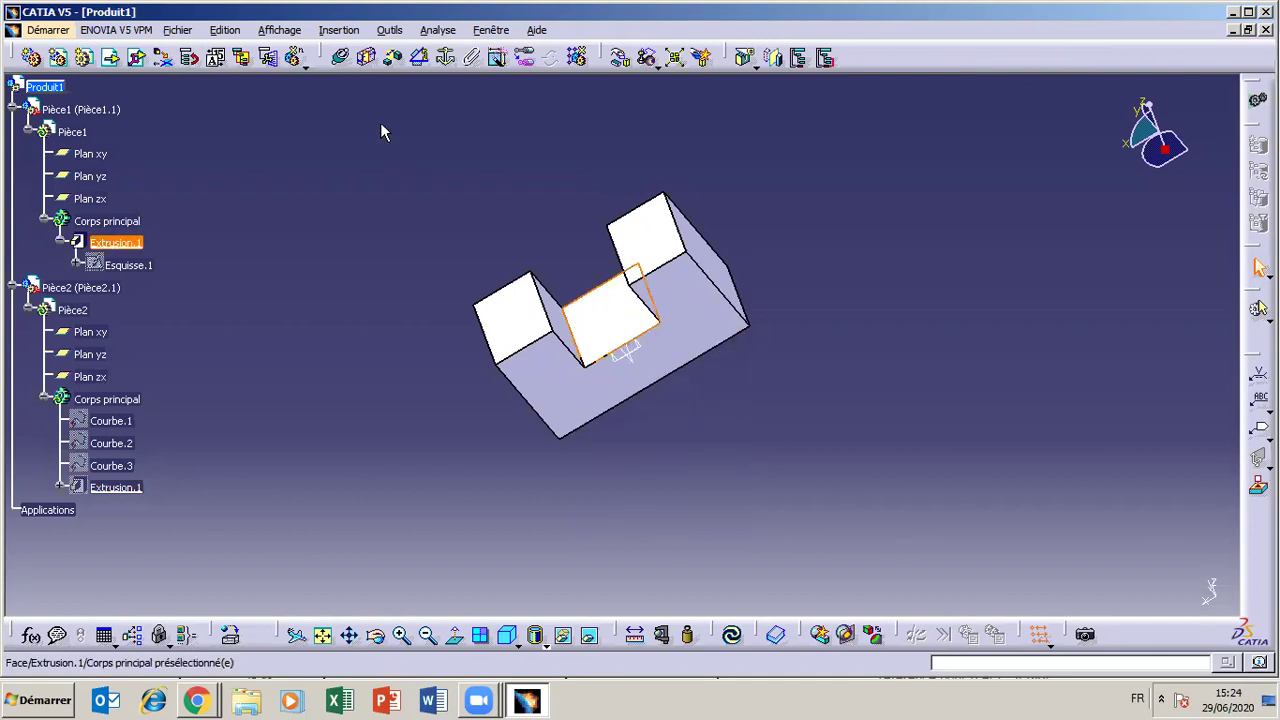
- Try to start a coincidence constraint from the slider's underside face, selected in the hidden-objects space
left_click(589, 640)
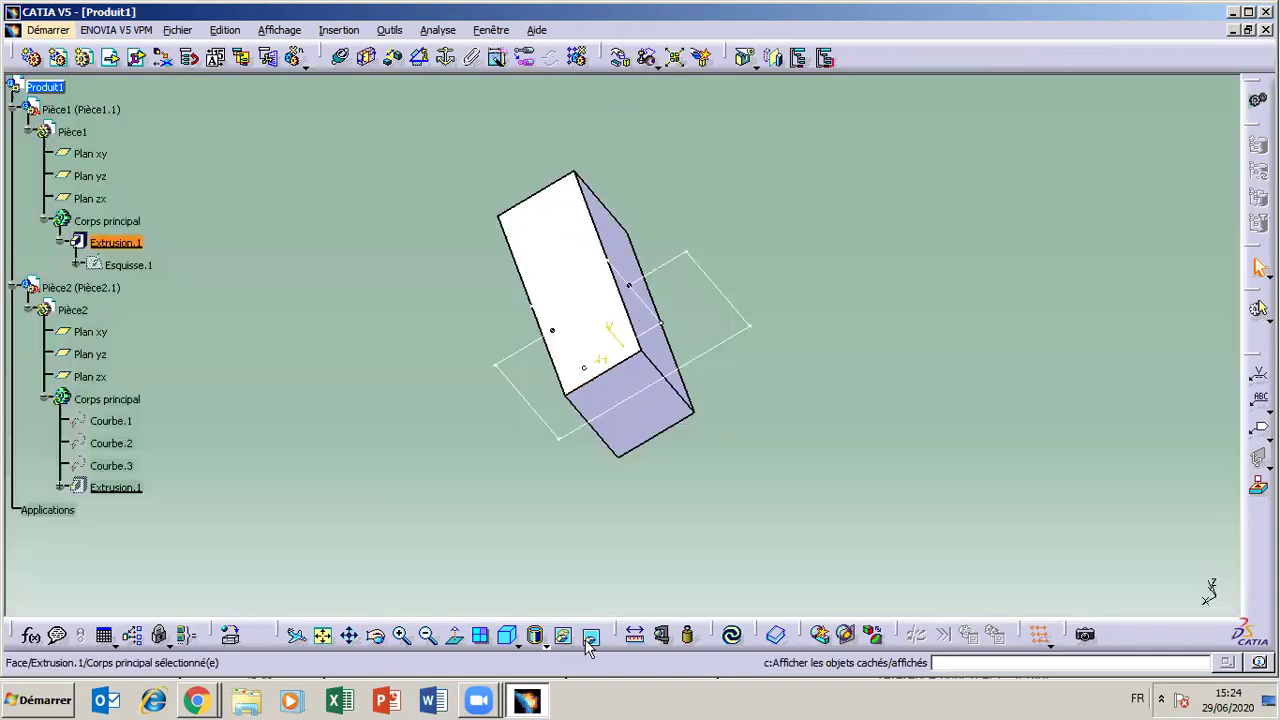
left_click(376, 637)
left_click_drag(658, 446, 706, 364)
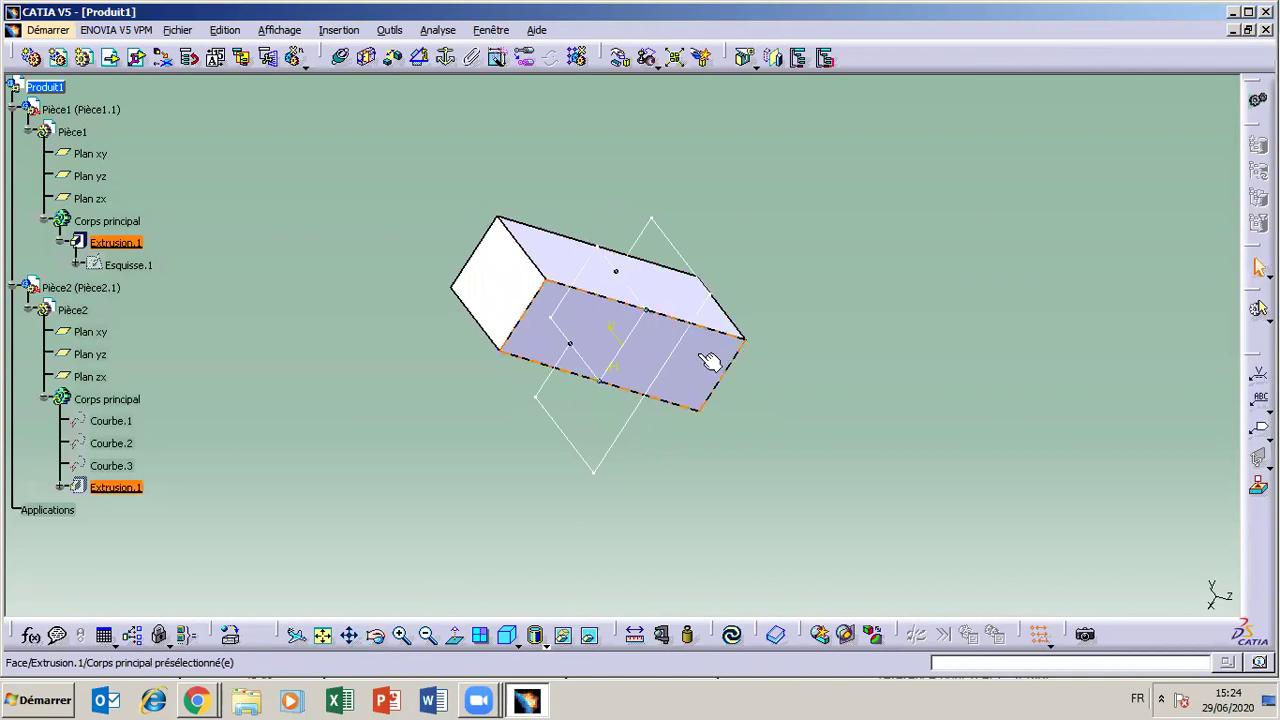
left_click(706, 364)
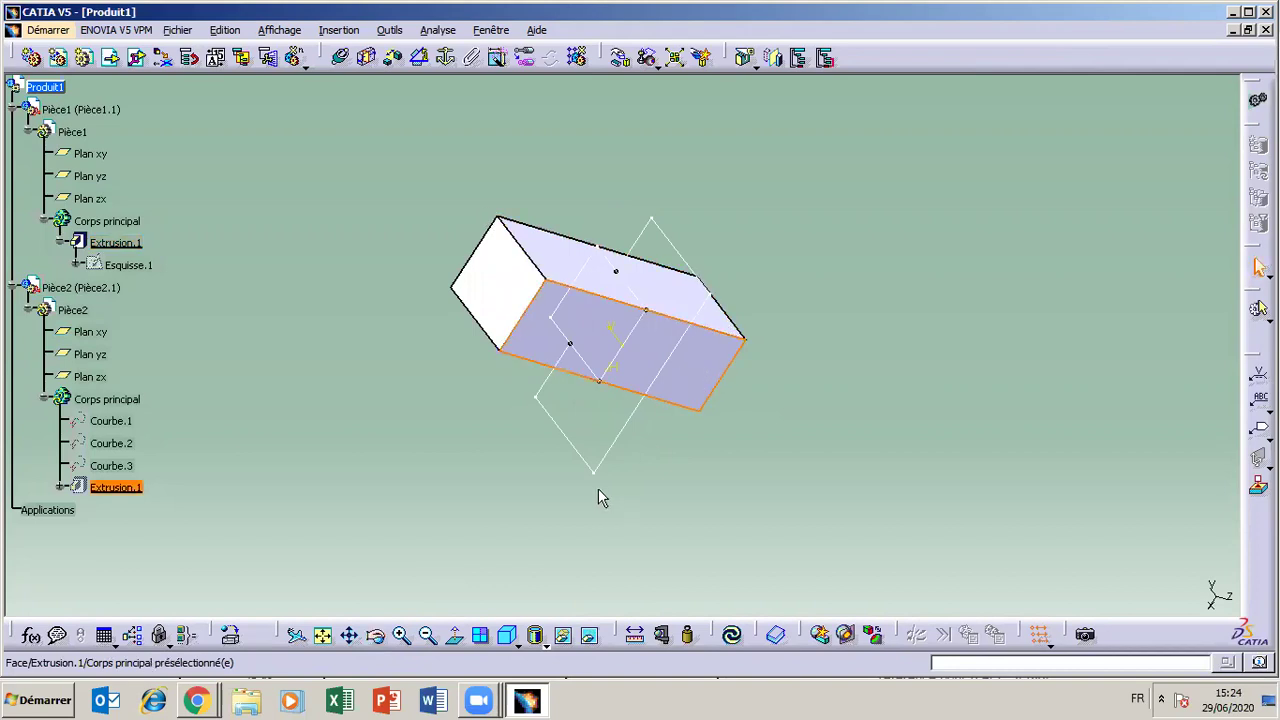
left_click(340, 57)
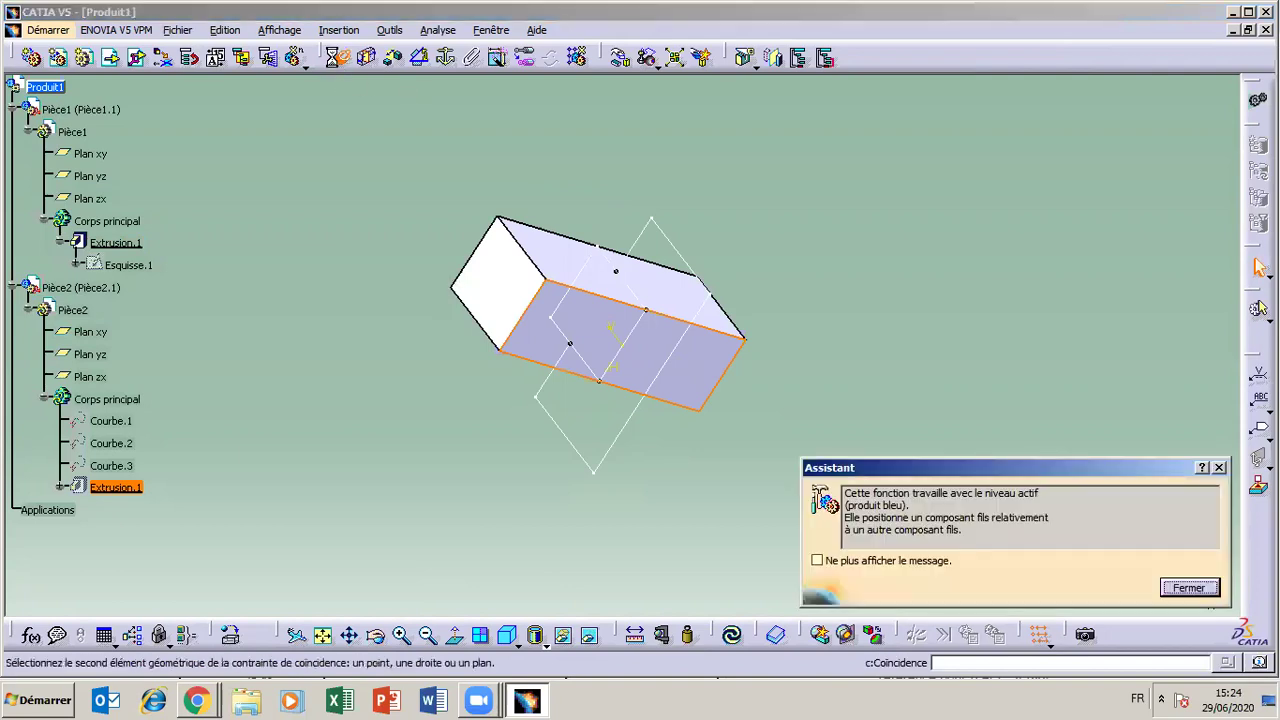
left_click(1190, 588)
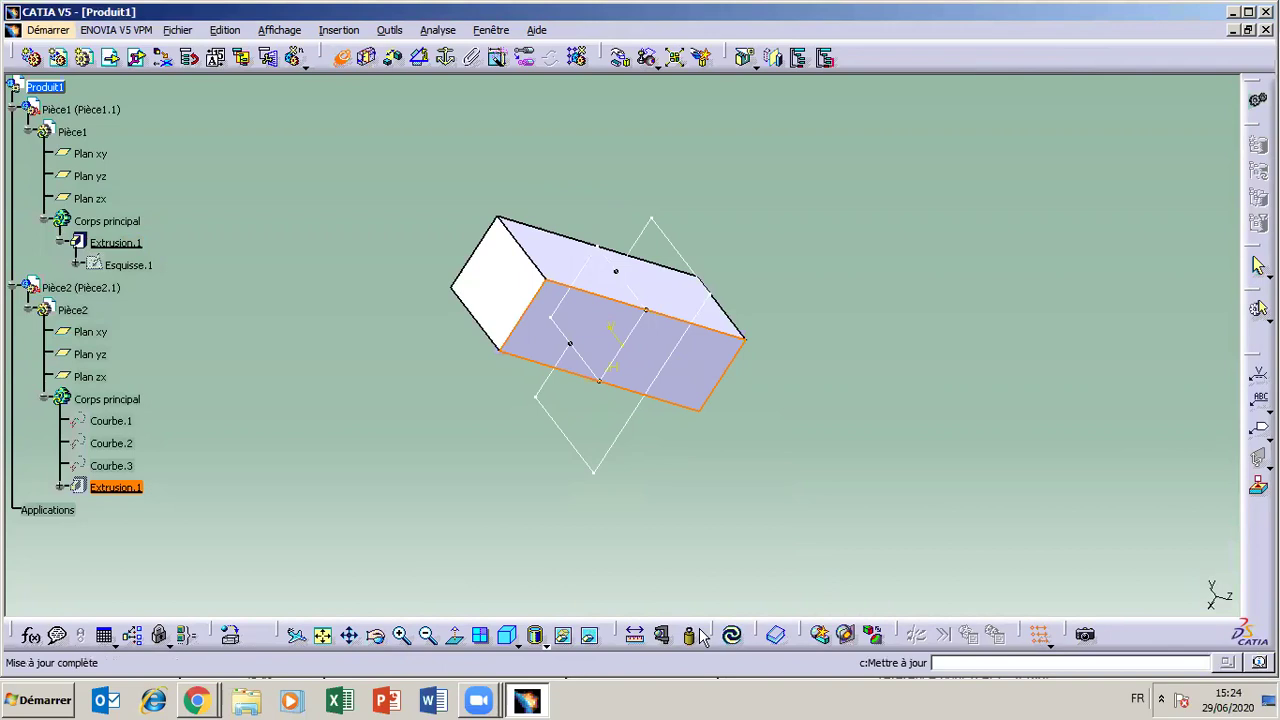
- Restore the slider's extrusion to the visible space and abandon the pending coincidence constraint
right_click(550, 253)
left_click(627, 316)
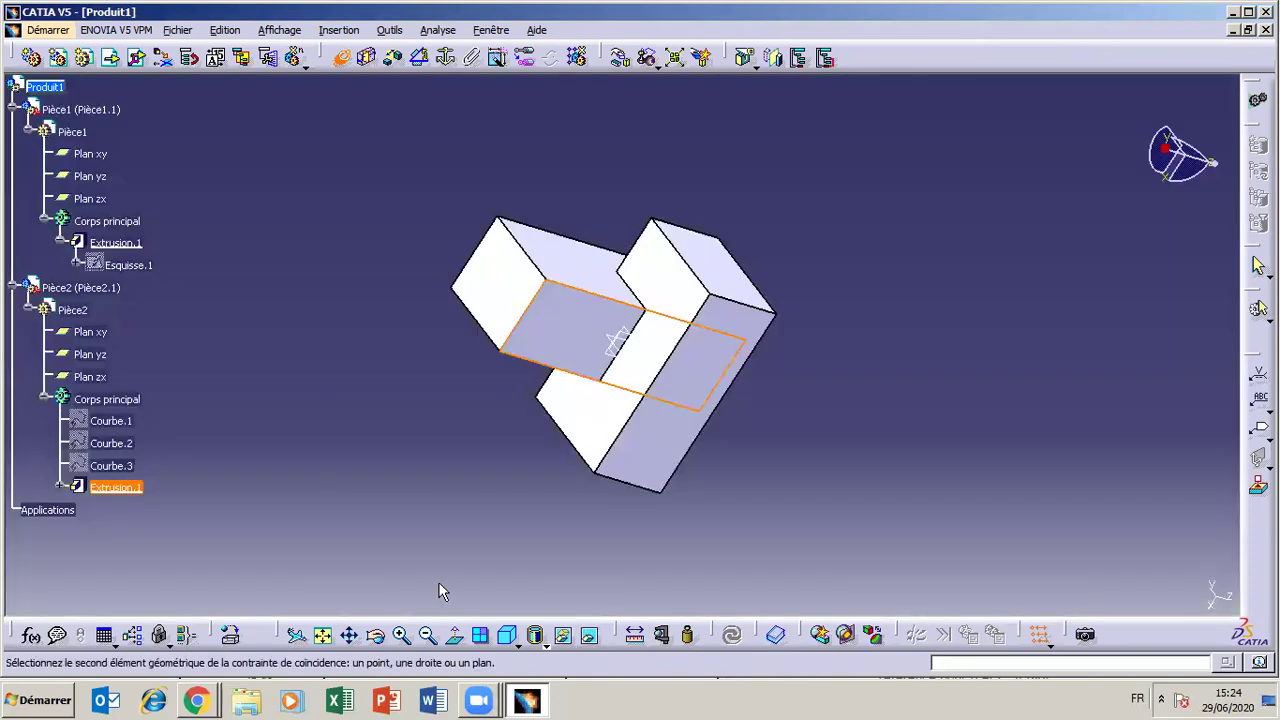
left_click(378, 637)
left_click_drag(526, 295, 684, 404)
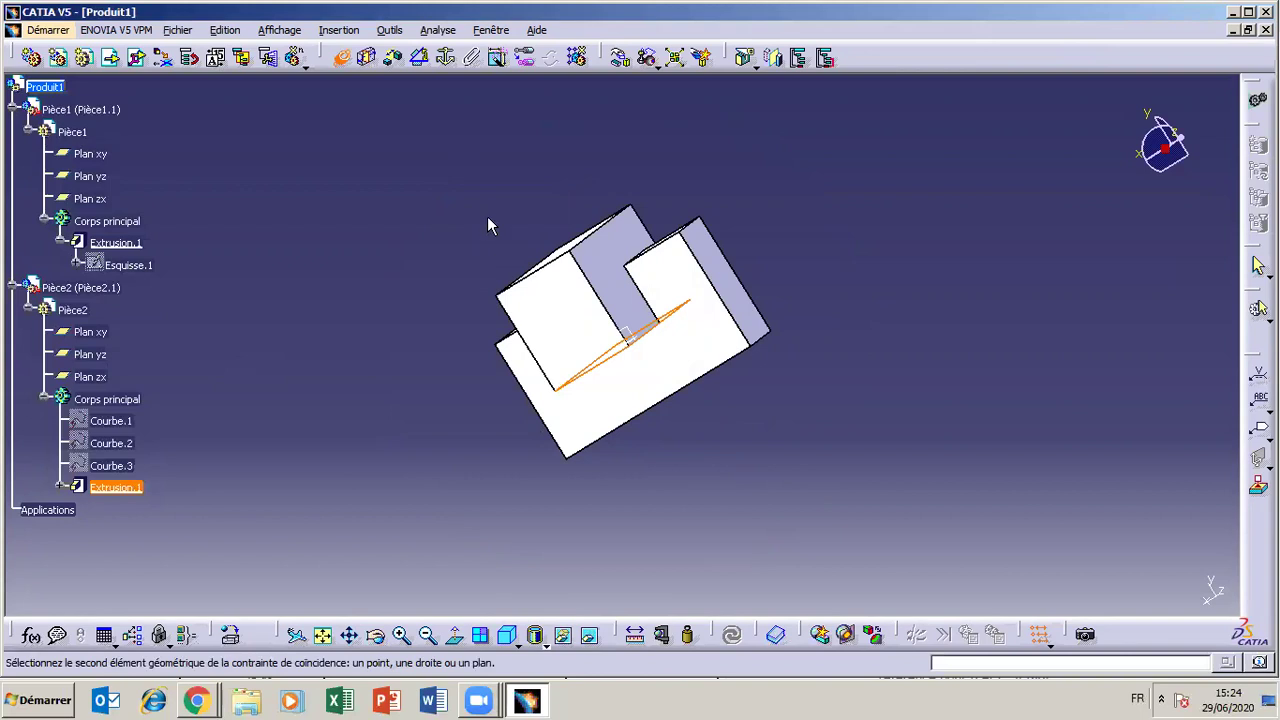
left_click(341, 58)
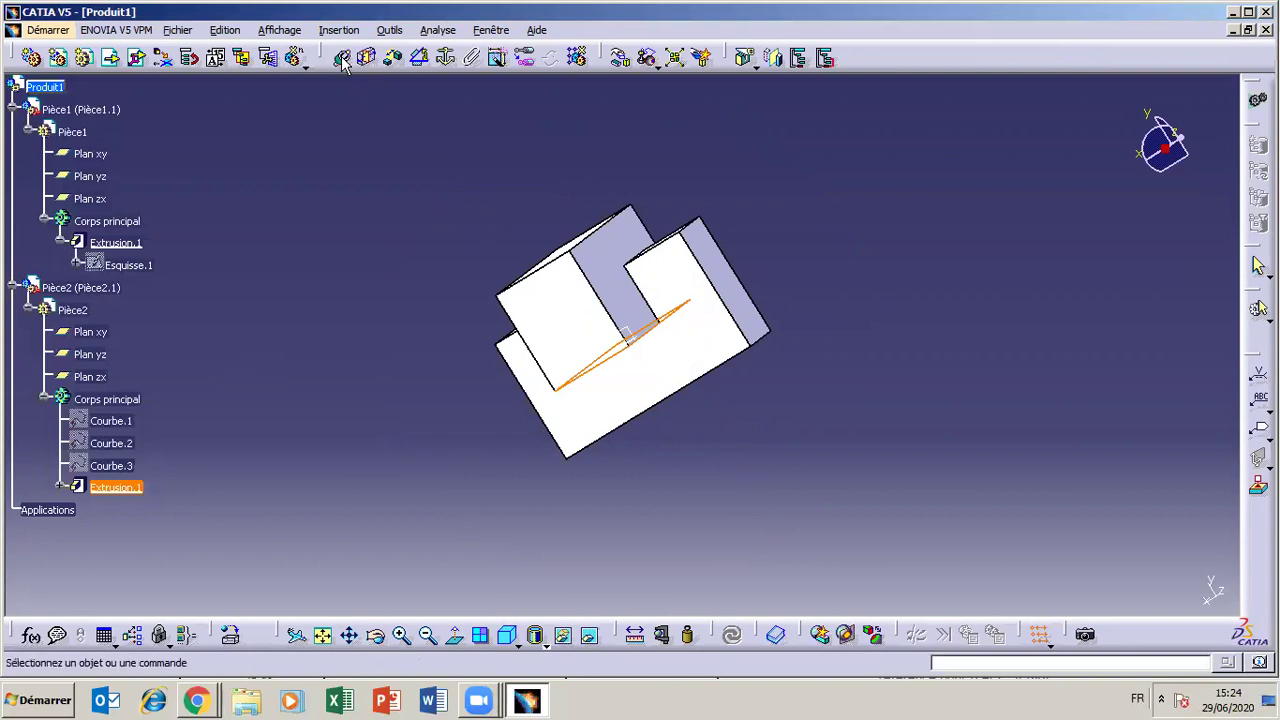
left_click(376, 634)
left_click_drag(540, 191, 740, 200)
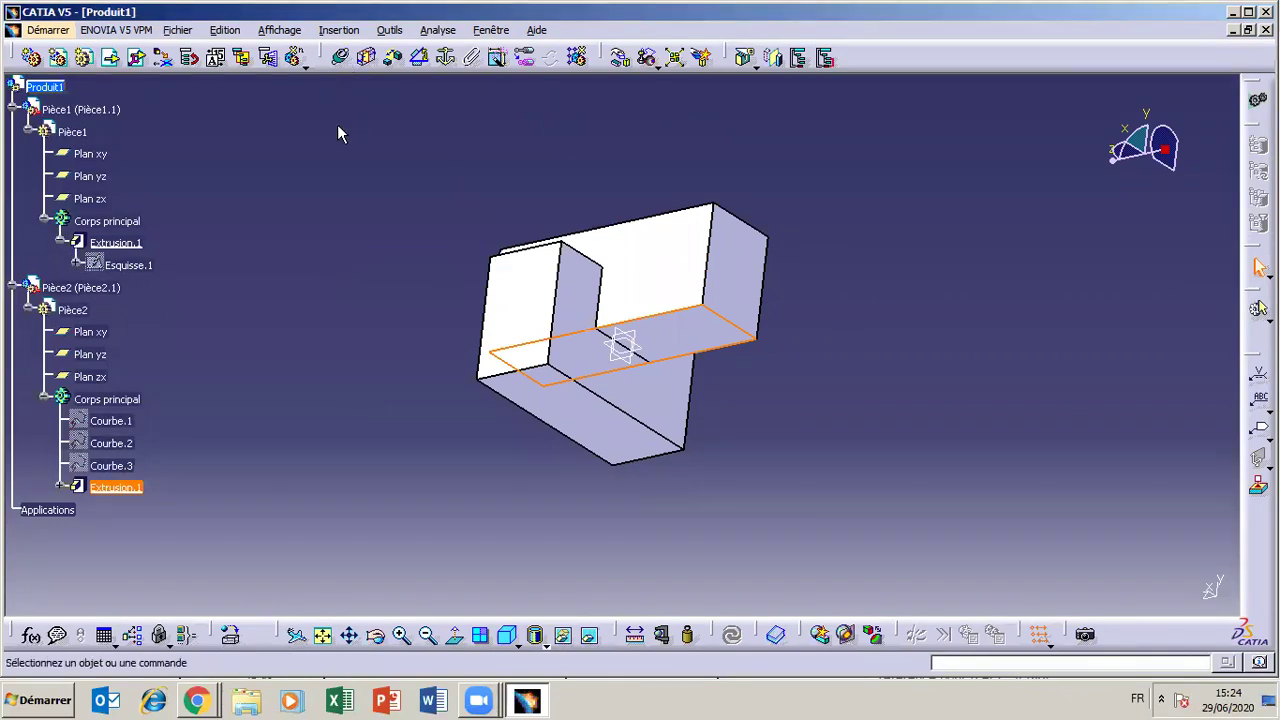
- Restart the coincidence constraint, hide the slider's extrusion, and pick the slot's floor face on the block as the first element
left_click(341, 58)
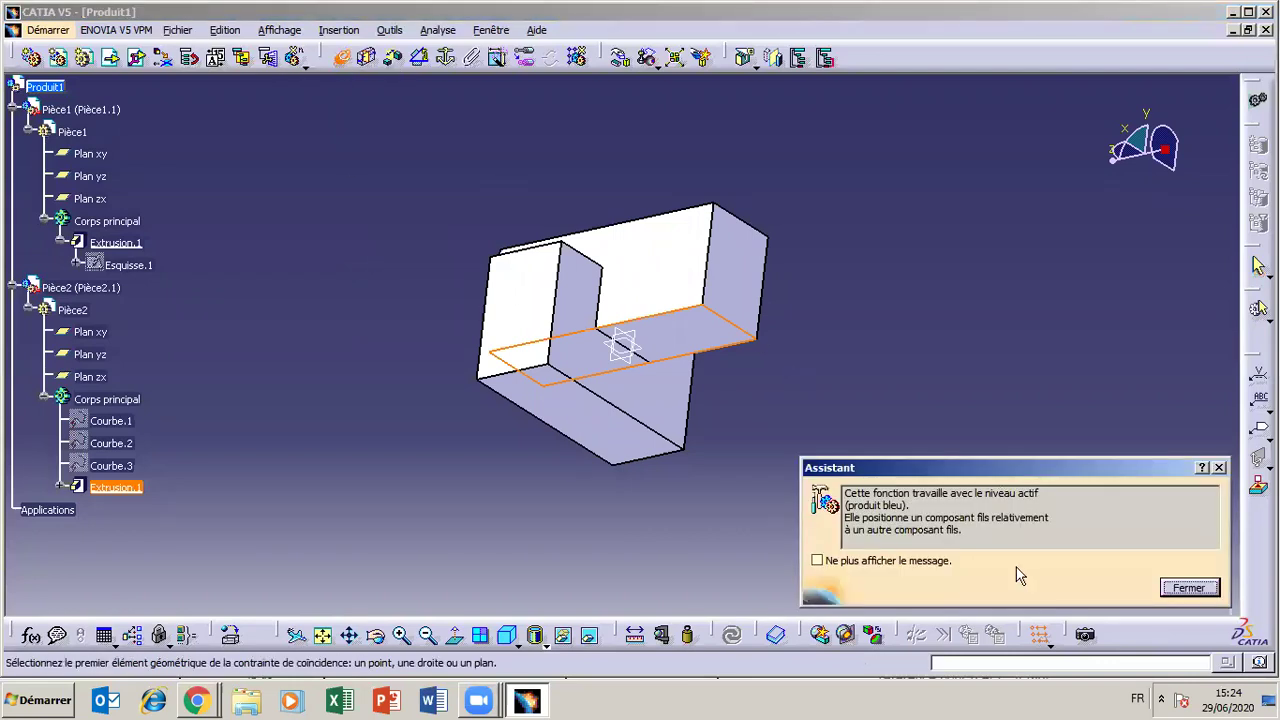
left_click(1183, 589)
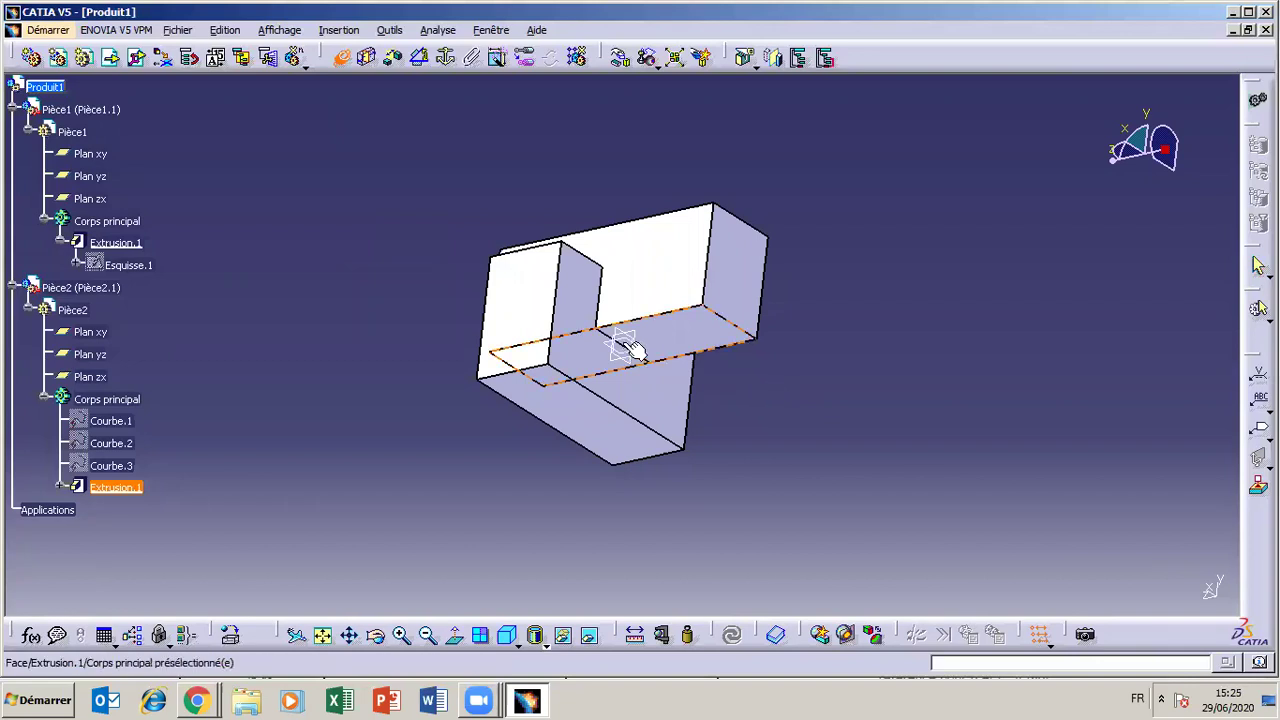
key("Escape")
right_click(670, 266)
left_click(712, 317)
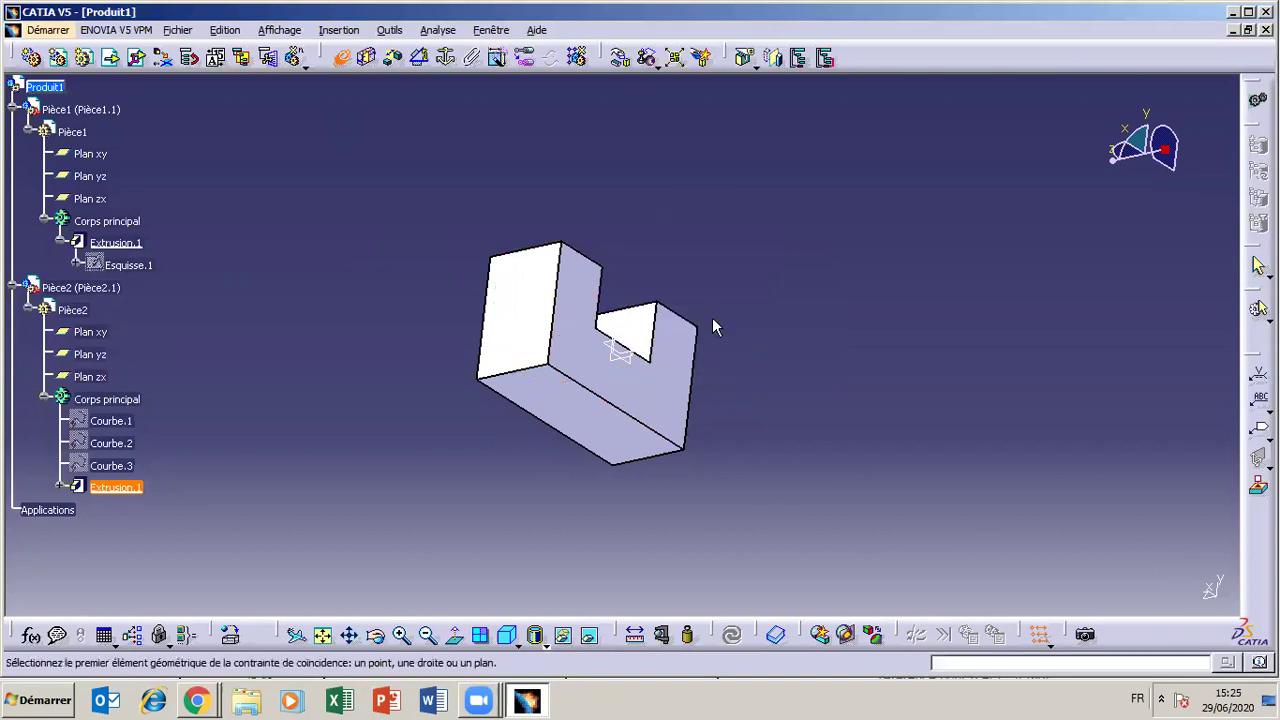
left_click(375, 636)
left_click_drag(598, 320, 545, 480)
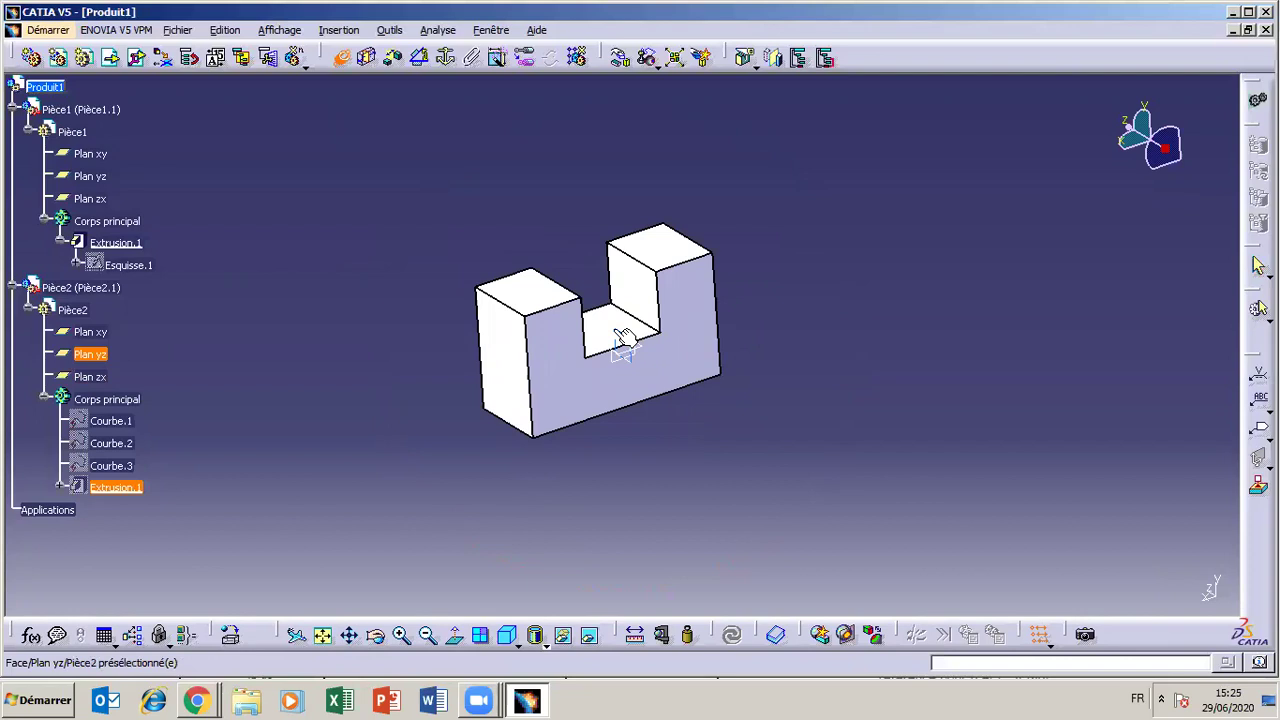
left_click(612, 317)
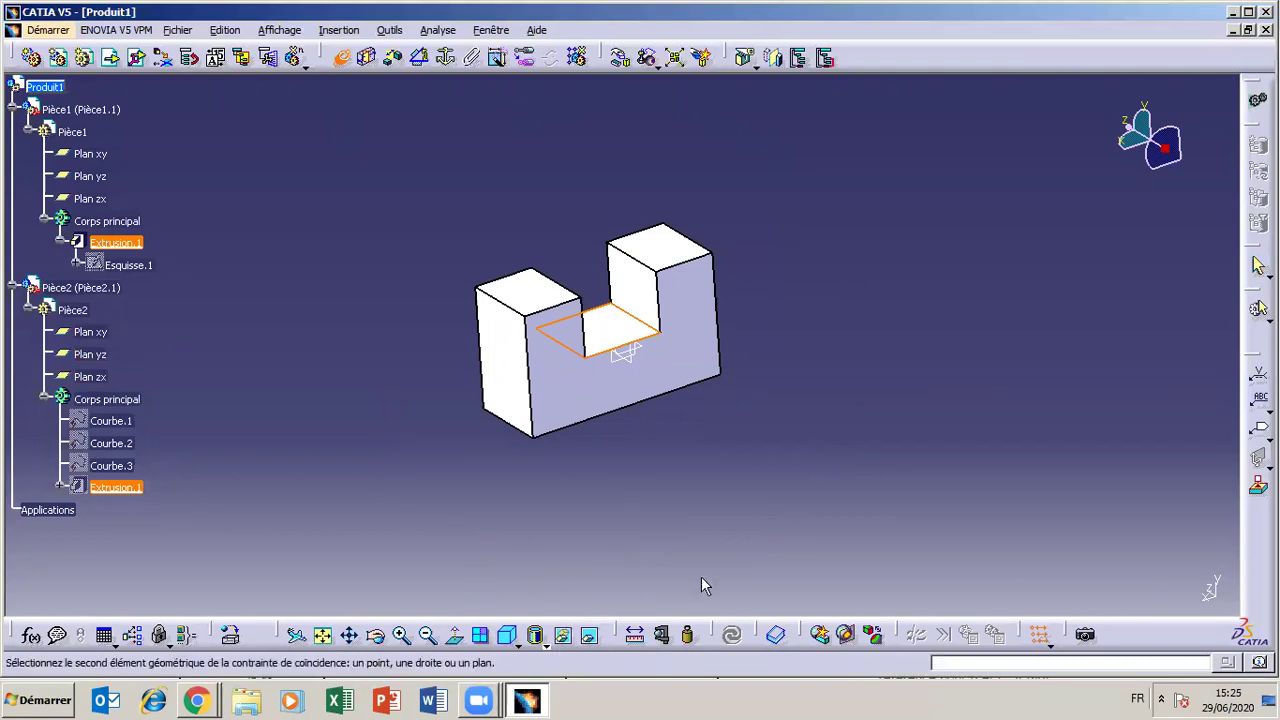
- Complete the coincidence with the slider's underside face in the hidden-objects space, accepting the Opposée orientation
left_click(589, 635)
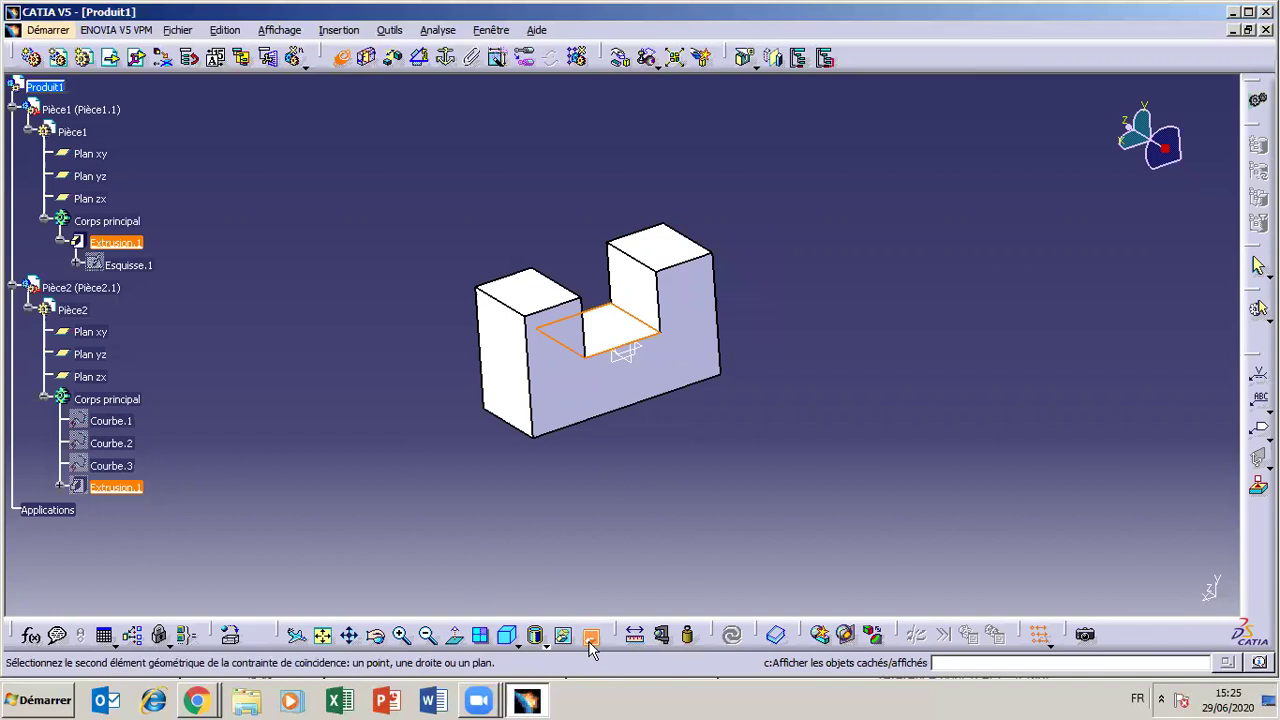
left_click(375, 635)
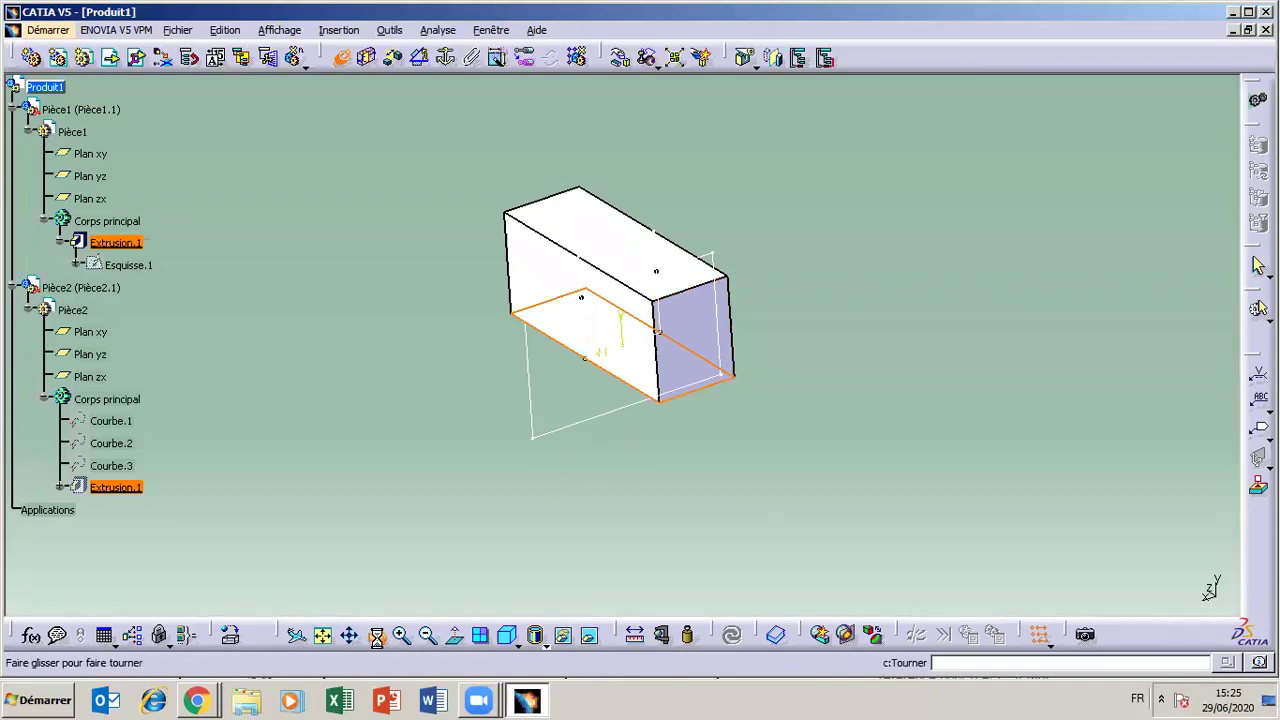
left_click_drag(660, 417, 655, 205)
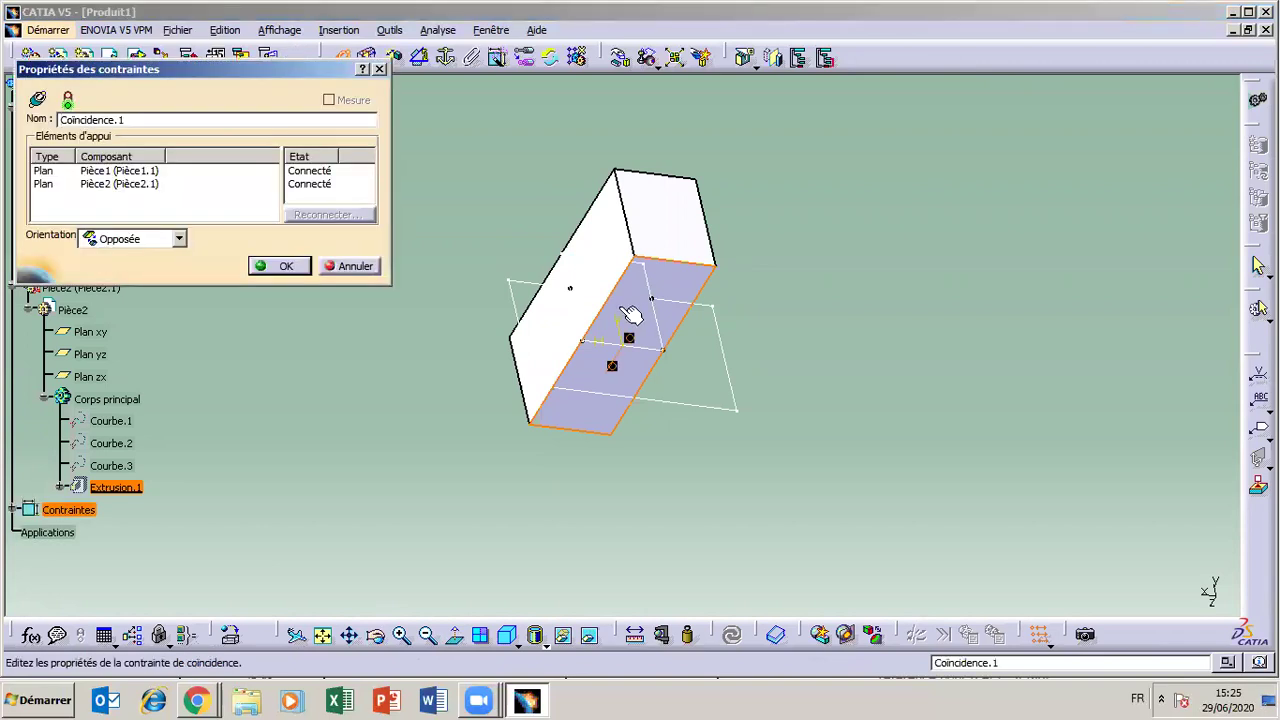
left_click(285, 268)
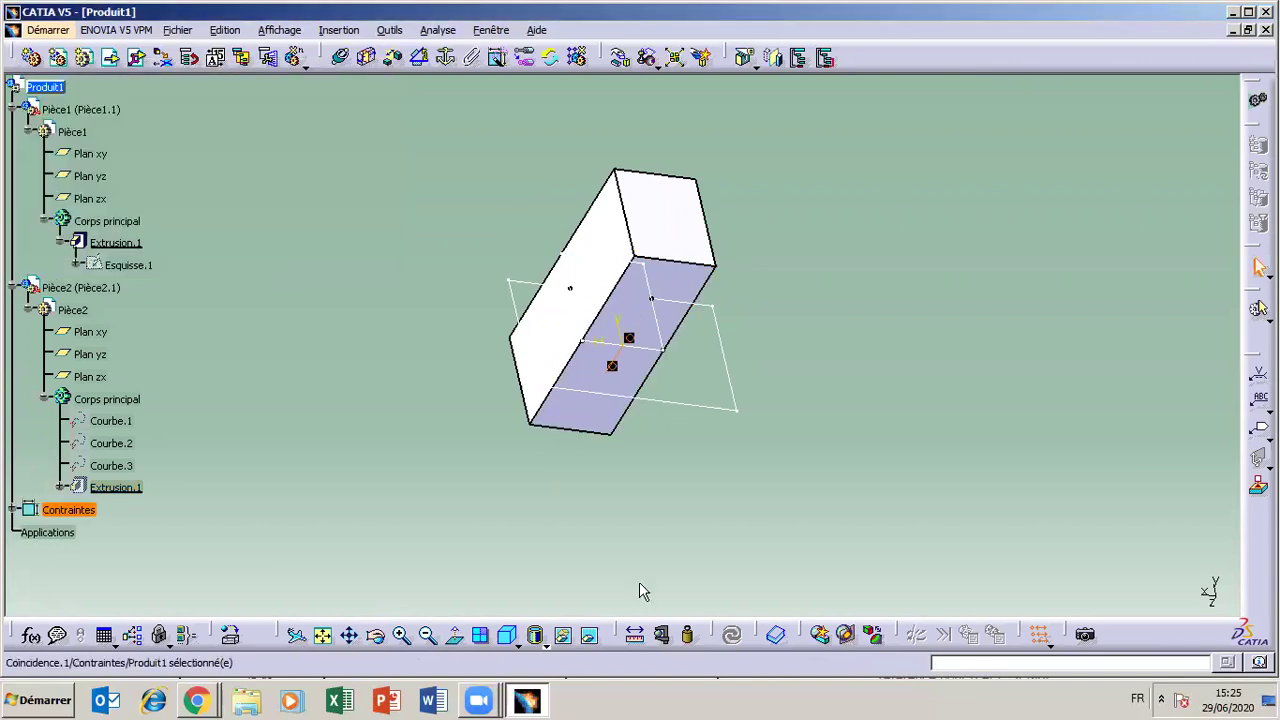
- Unhide the slider's extrusion and return to the visible space
right_click(582, 288)
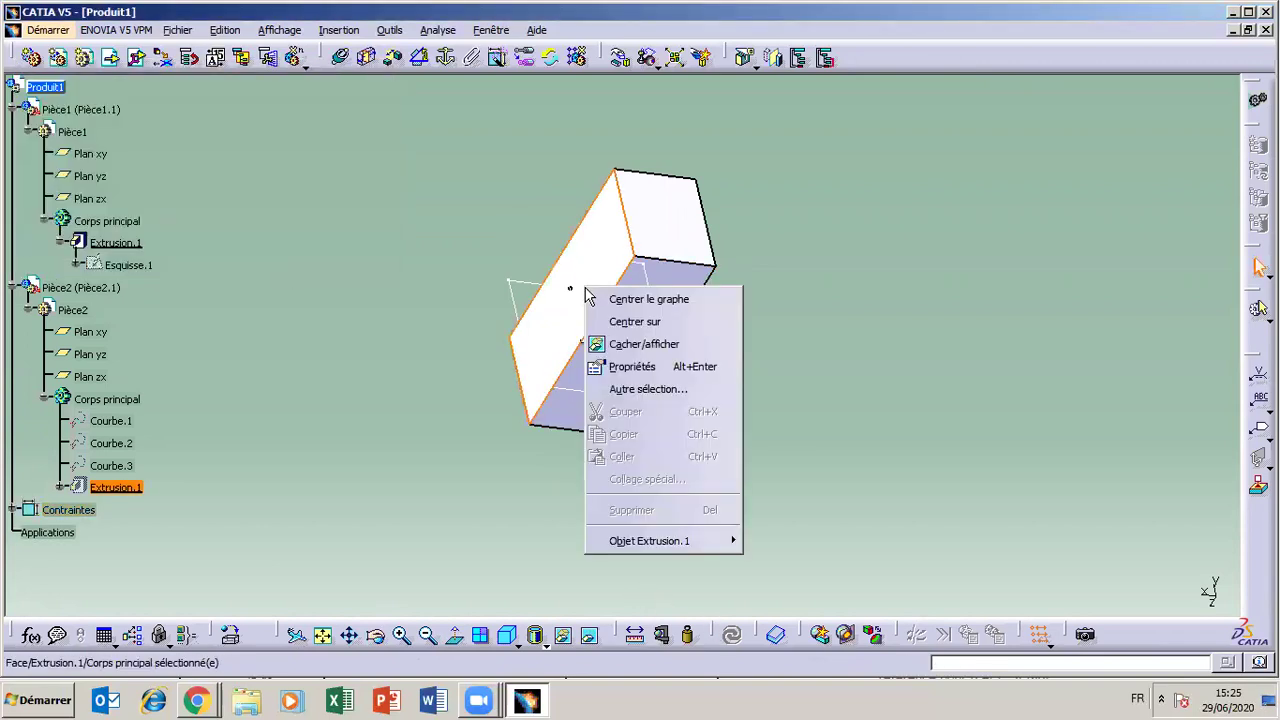
left_click(640, 344)
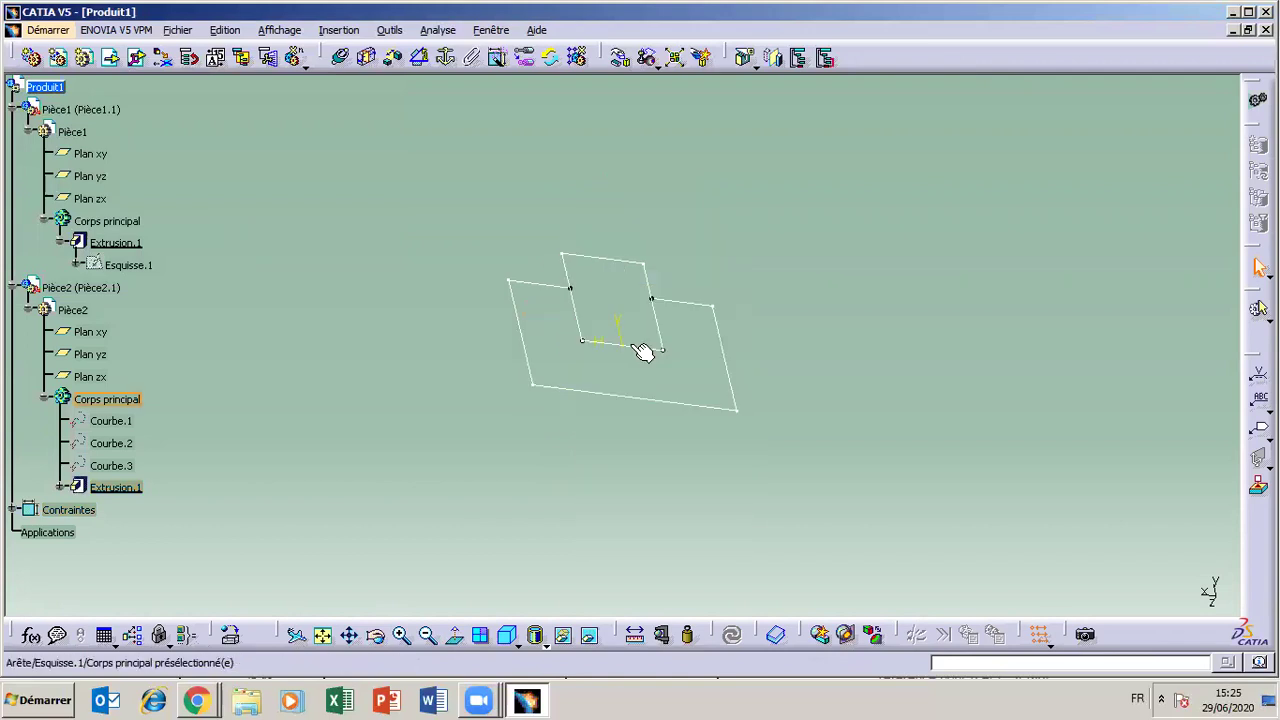
left_click(590, 636)
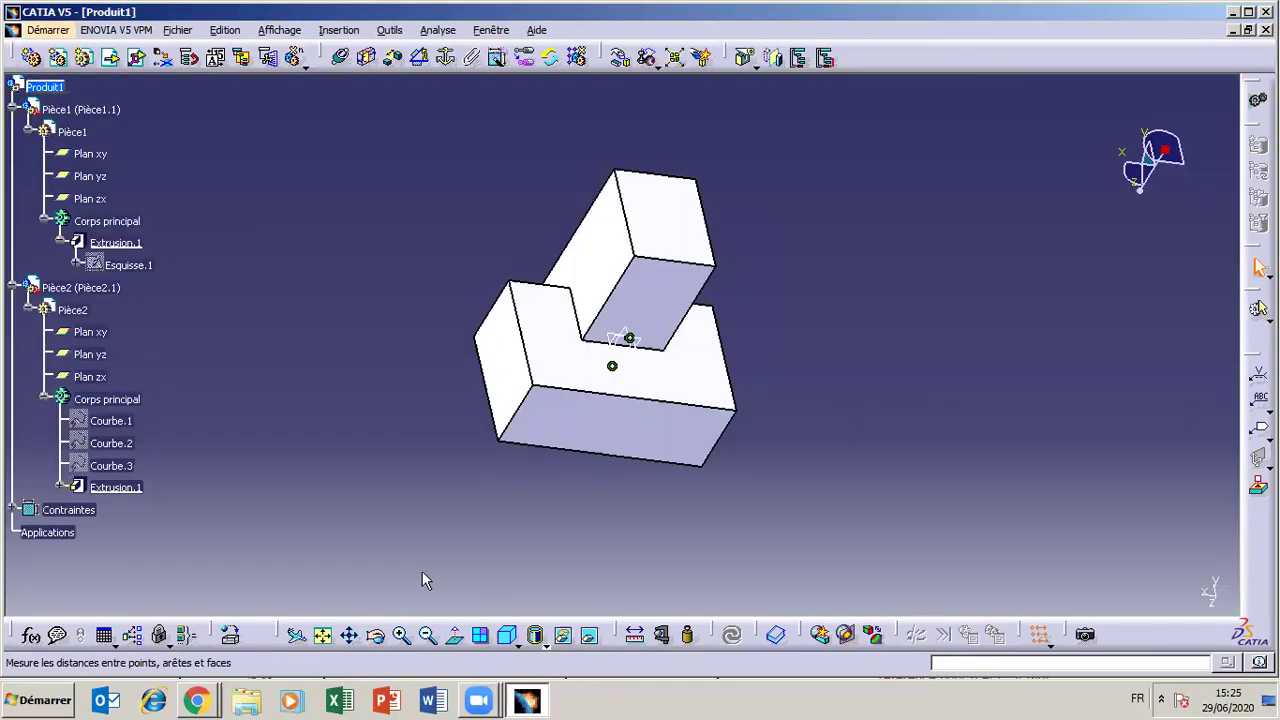
- Review the new coincidence constraint's definition, highlighting its supporting plane on Pièce1 and on Pièce2
left_click(14, 510)
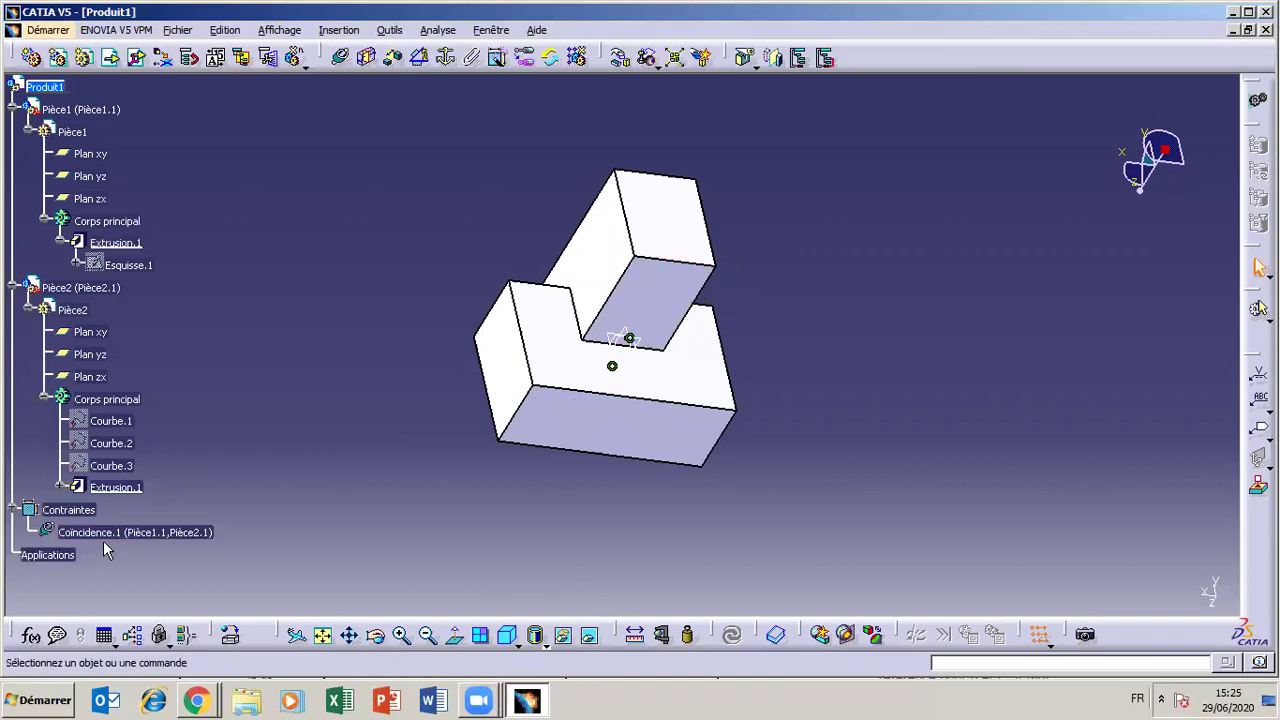
double_click(186, 537)
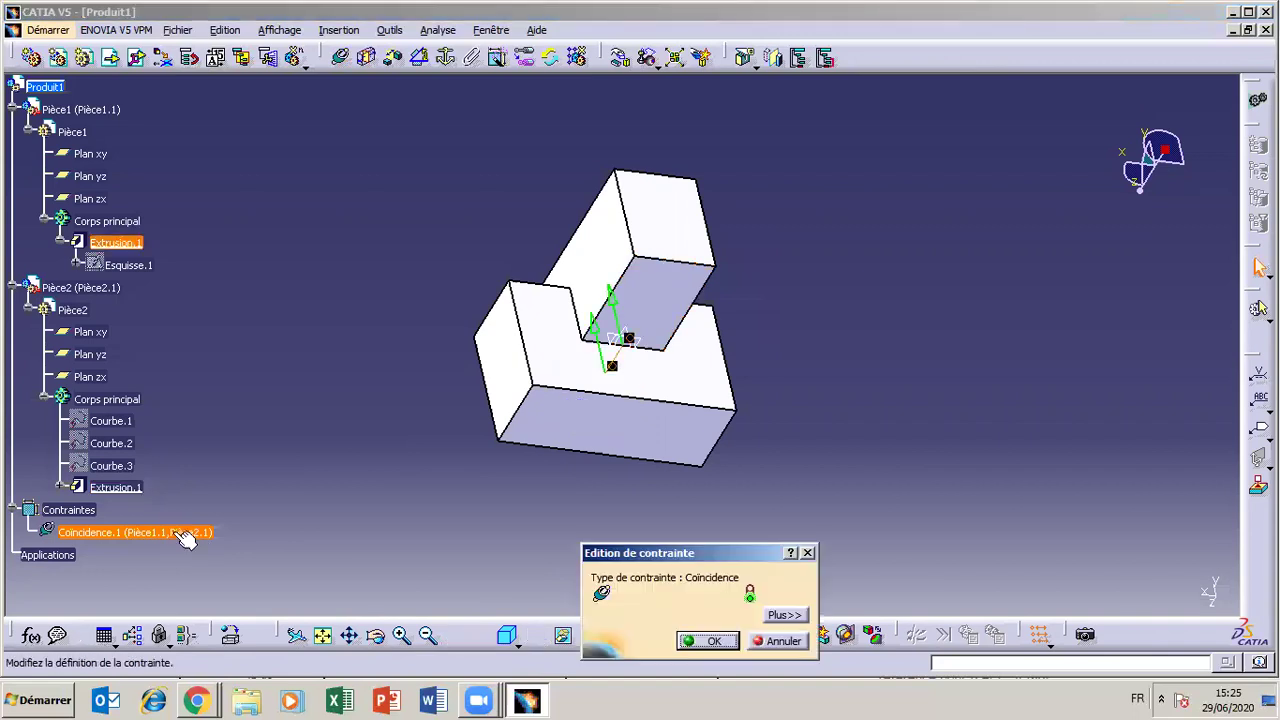
left_click(778, 612)
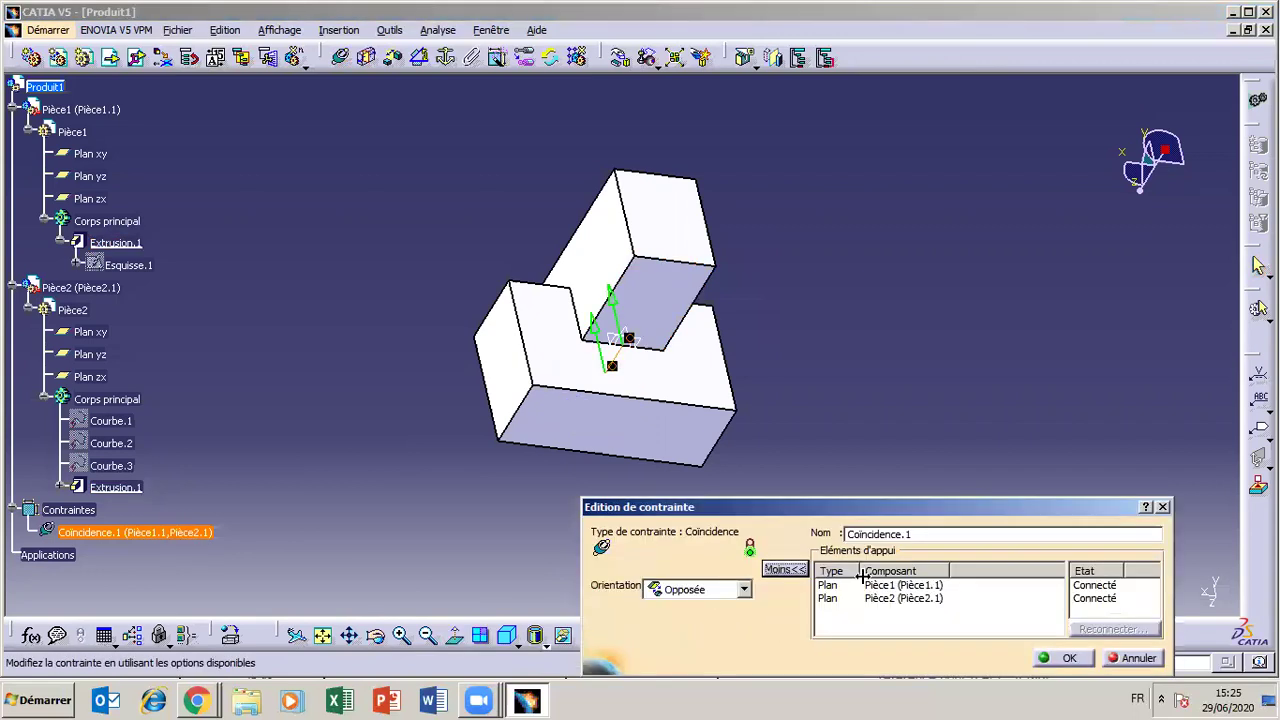
left_click(834, 586)
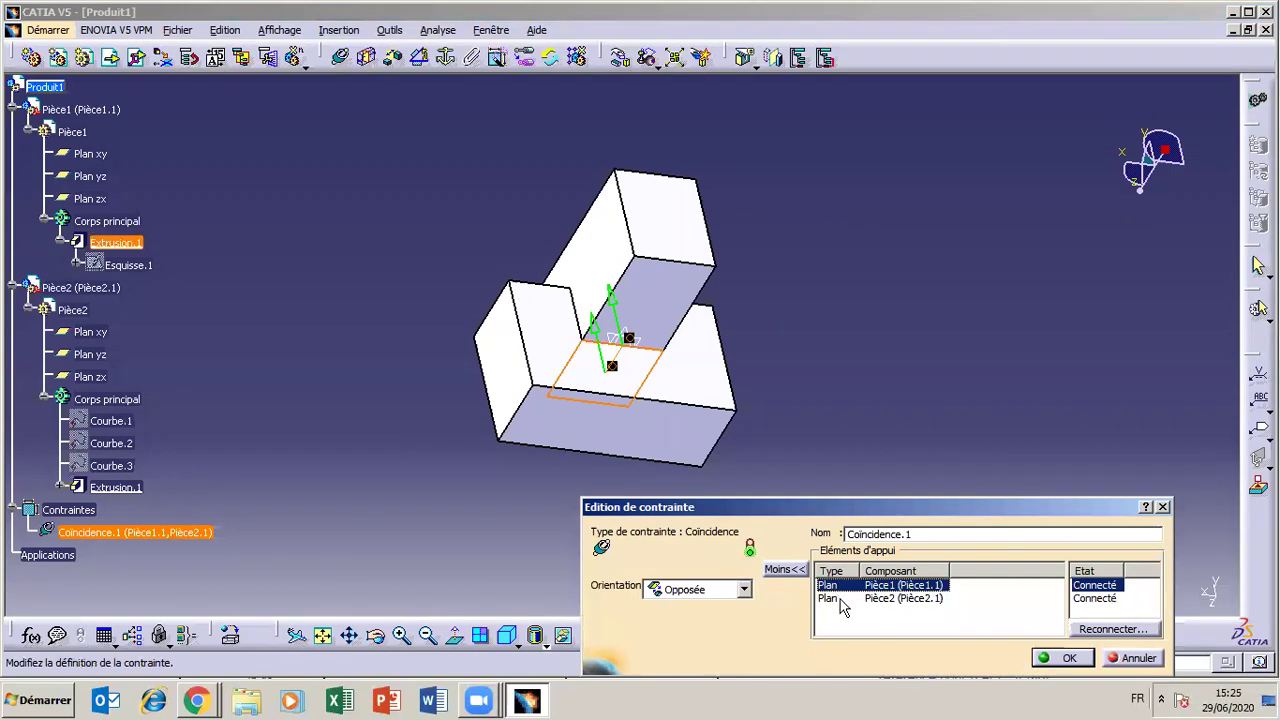
left_click(830, 599)
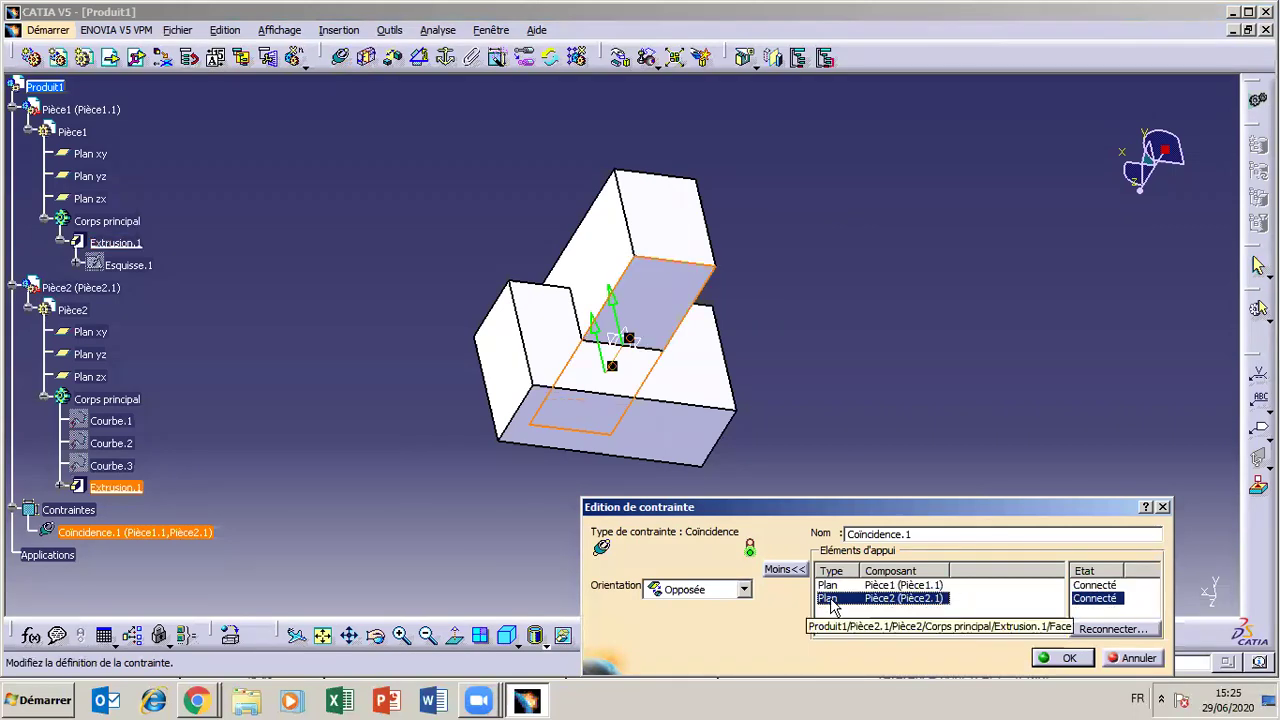
left_click(1062, 658)
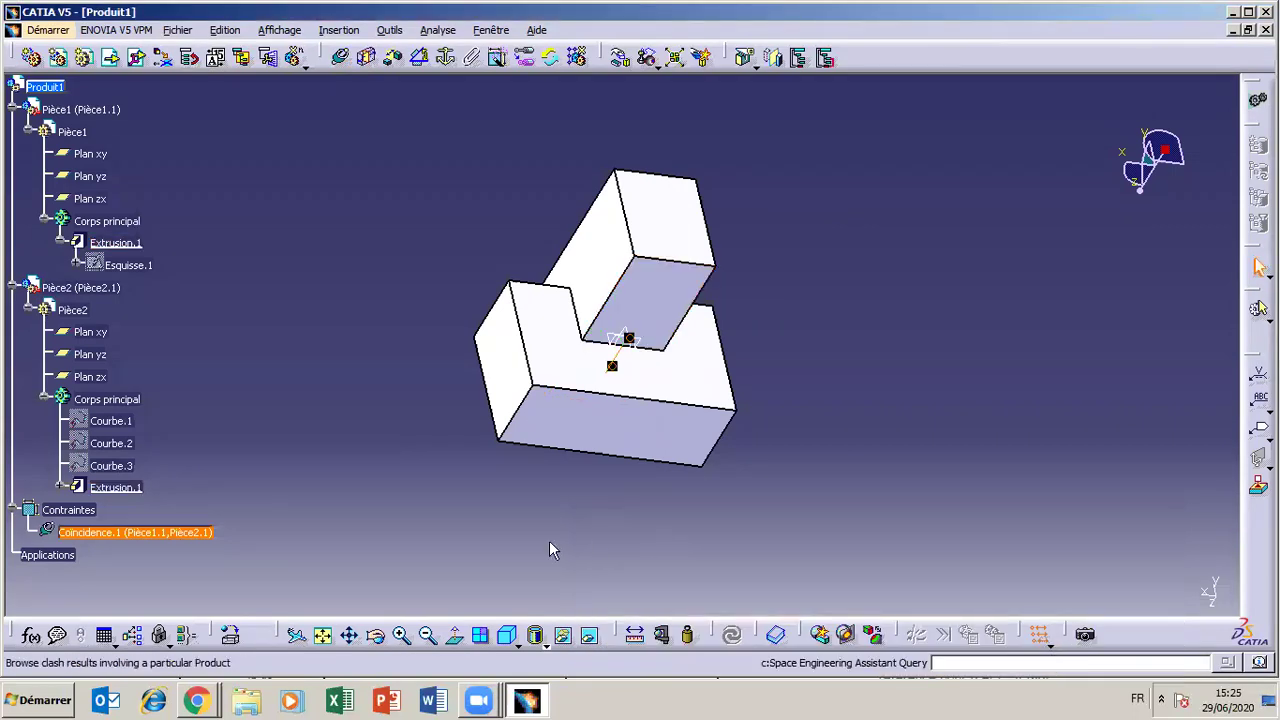
left_click_drag(657, 262, 615, 130)
left_click(617, 58)
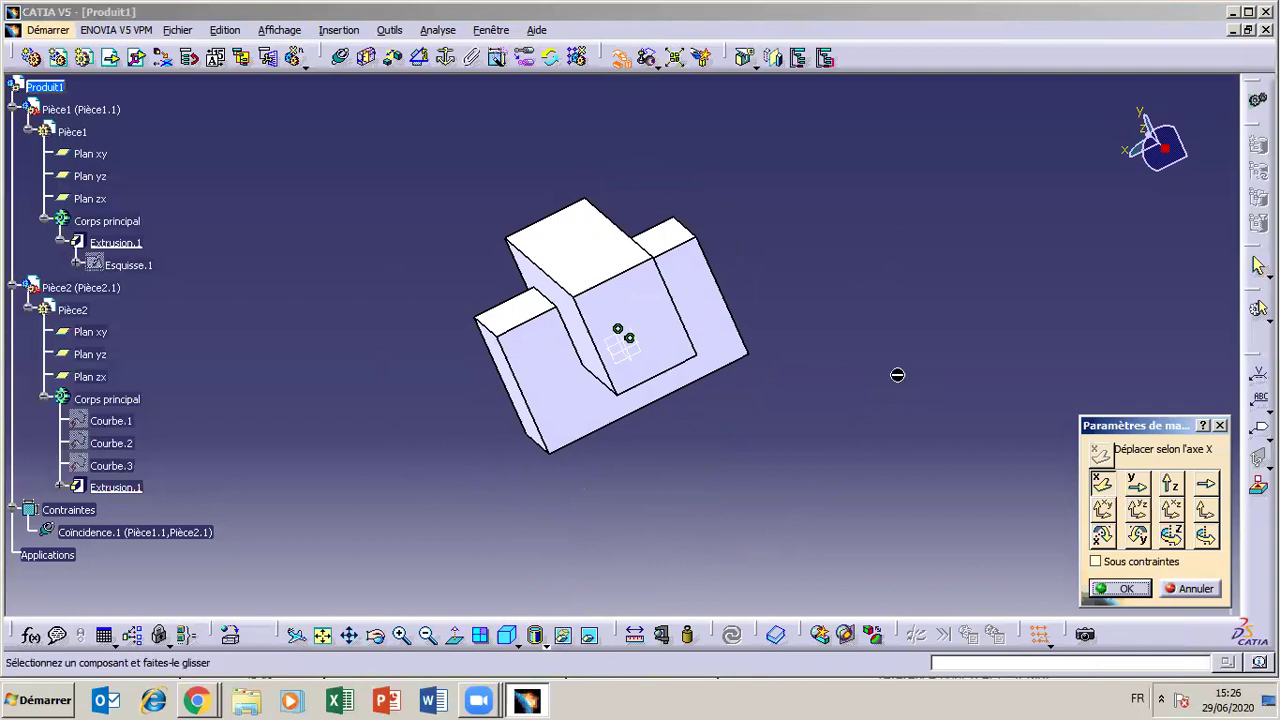
left_click(1193, 589)
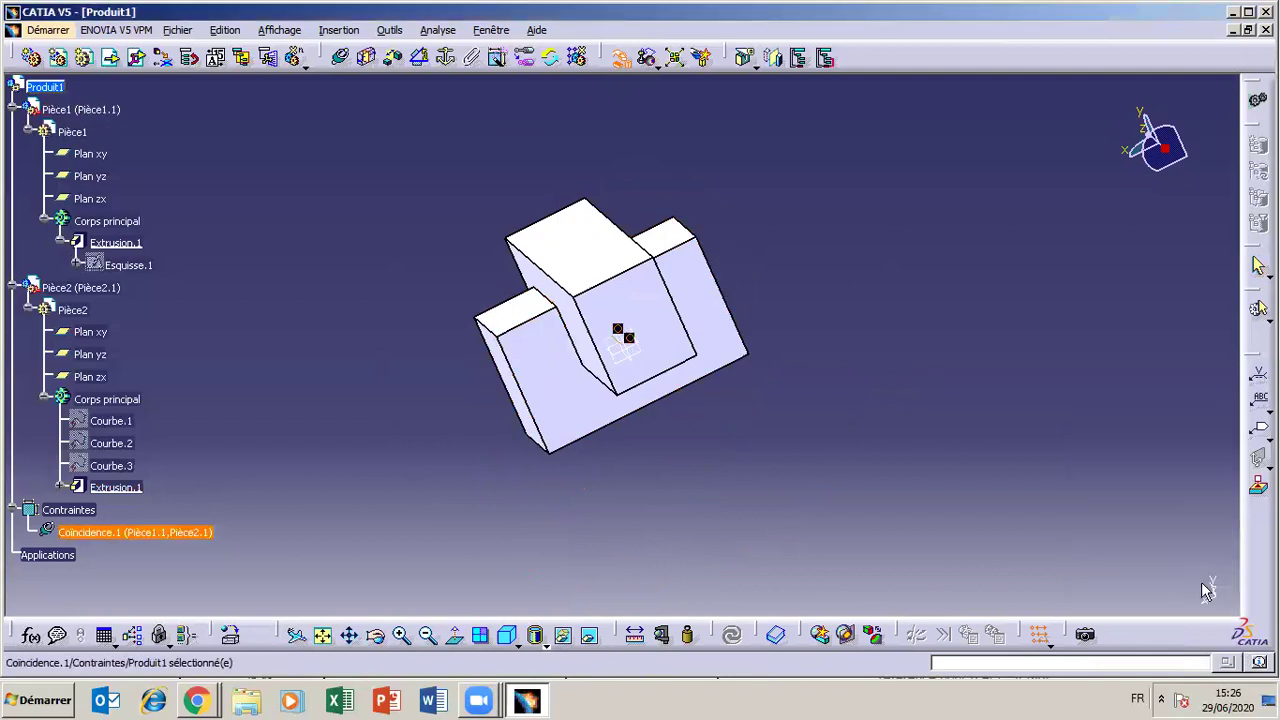
- Fix the U-shaped block in place, and use Manipulation along the X axis to shift the slider slightly
left_click(717, 322)
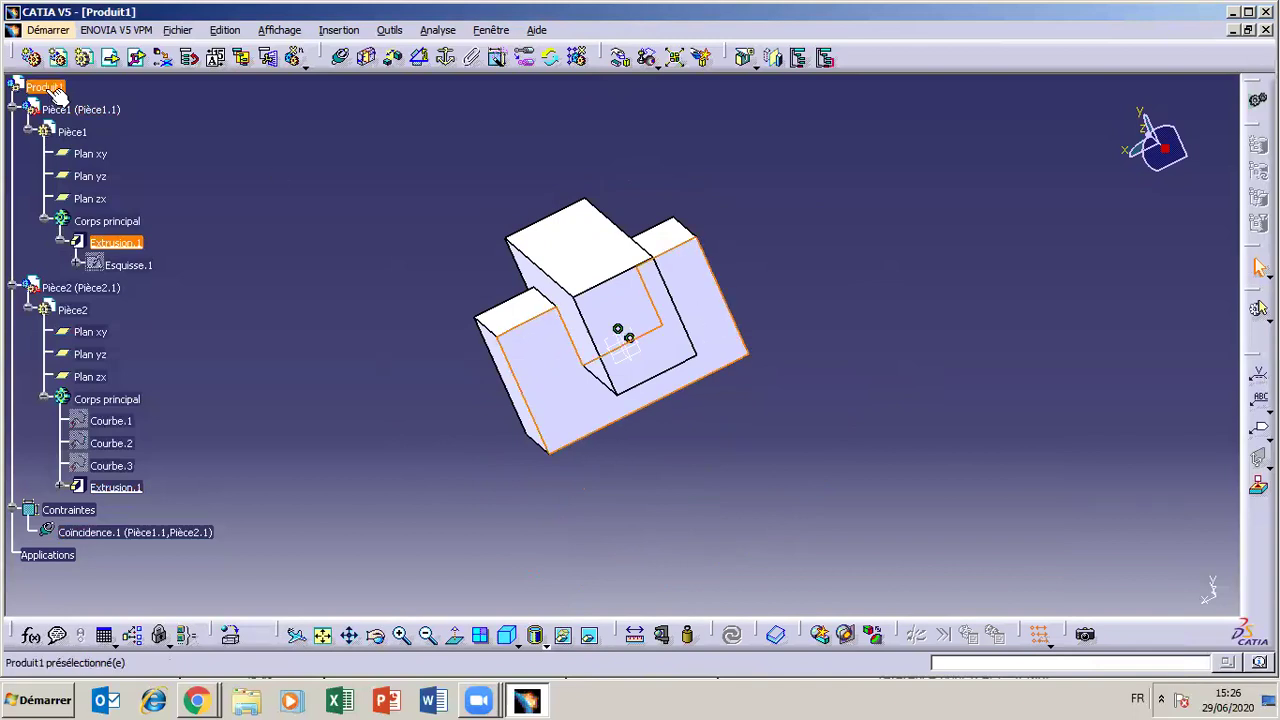
left_click(448, 64)
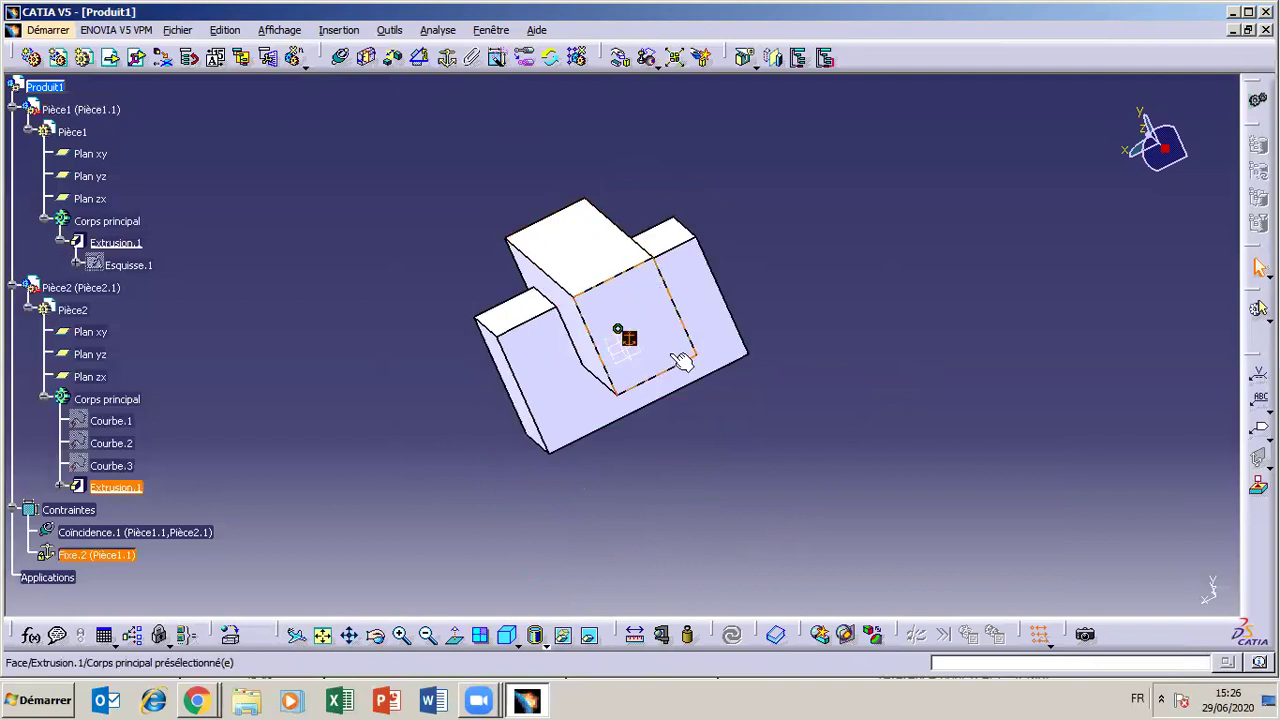
left_click(621, 60)
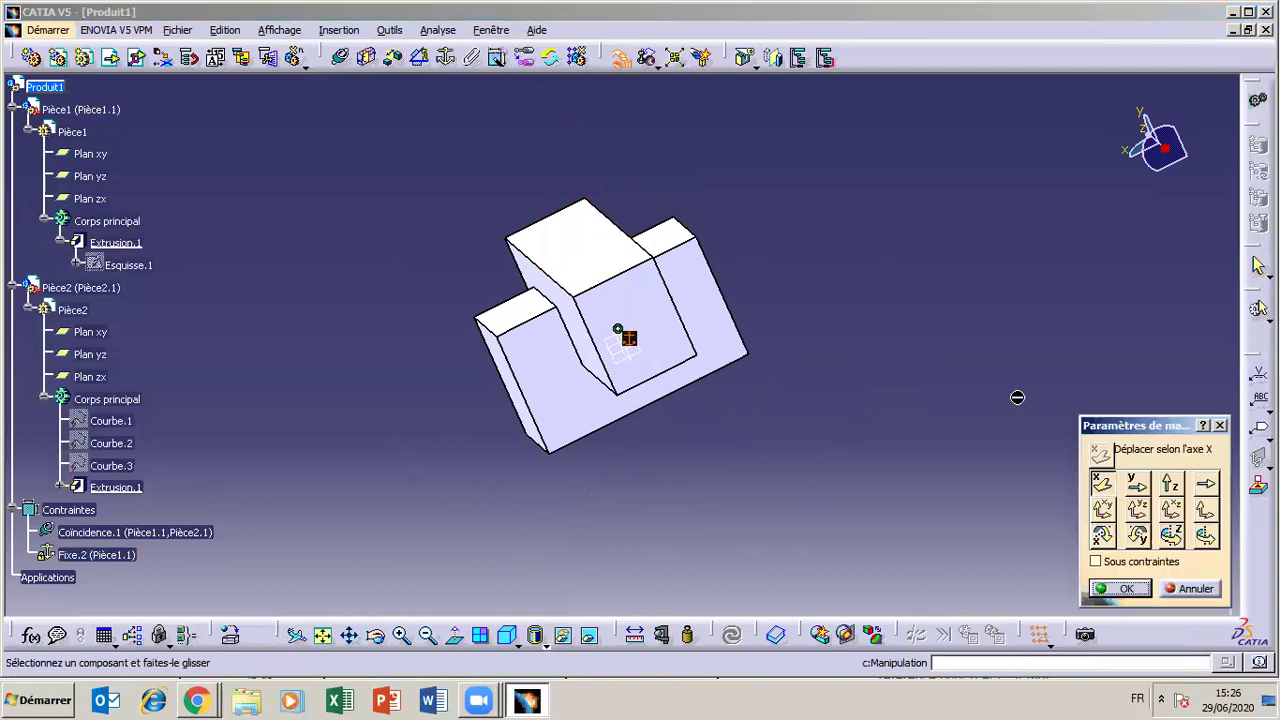
left_click_drag(600, 266, 628, 343)
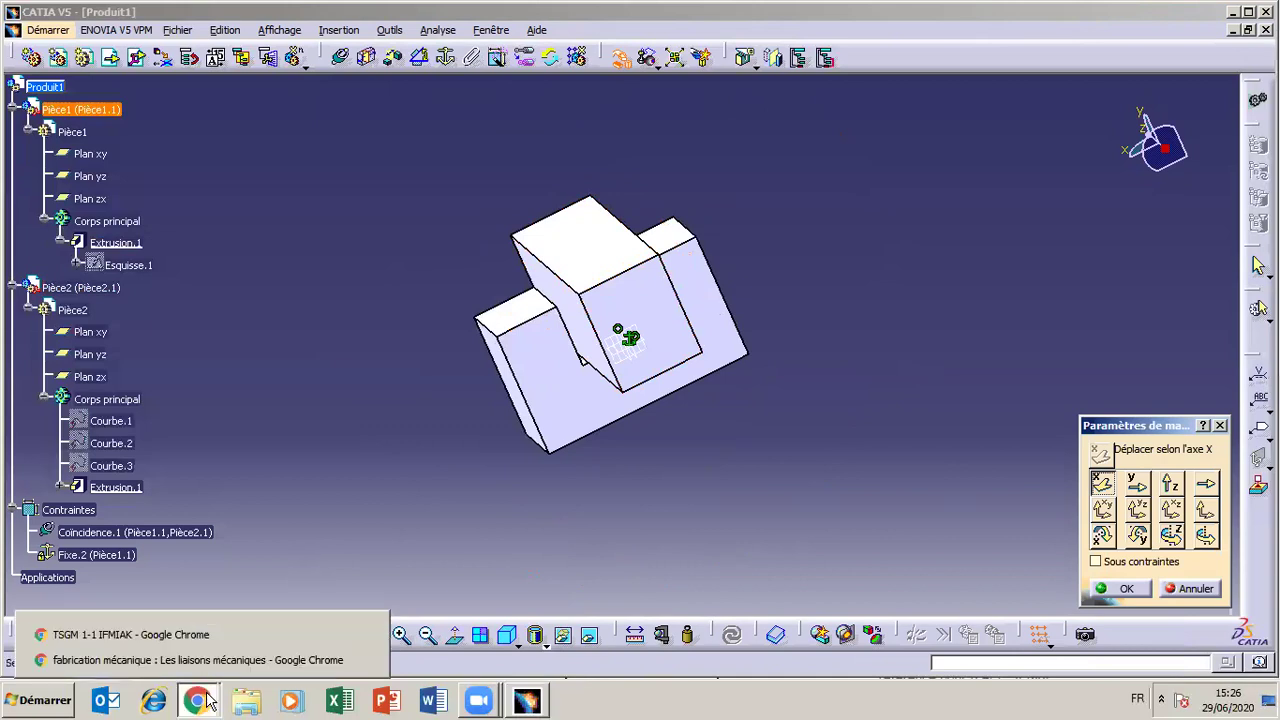
- Consult the Liaison glissière d'axe x mobility table on the web page in Chrome and return to the CATIA assembly
left_click(525, 702)
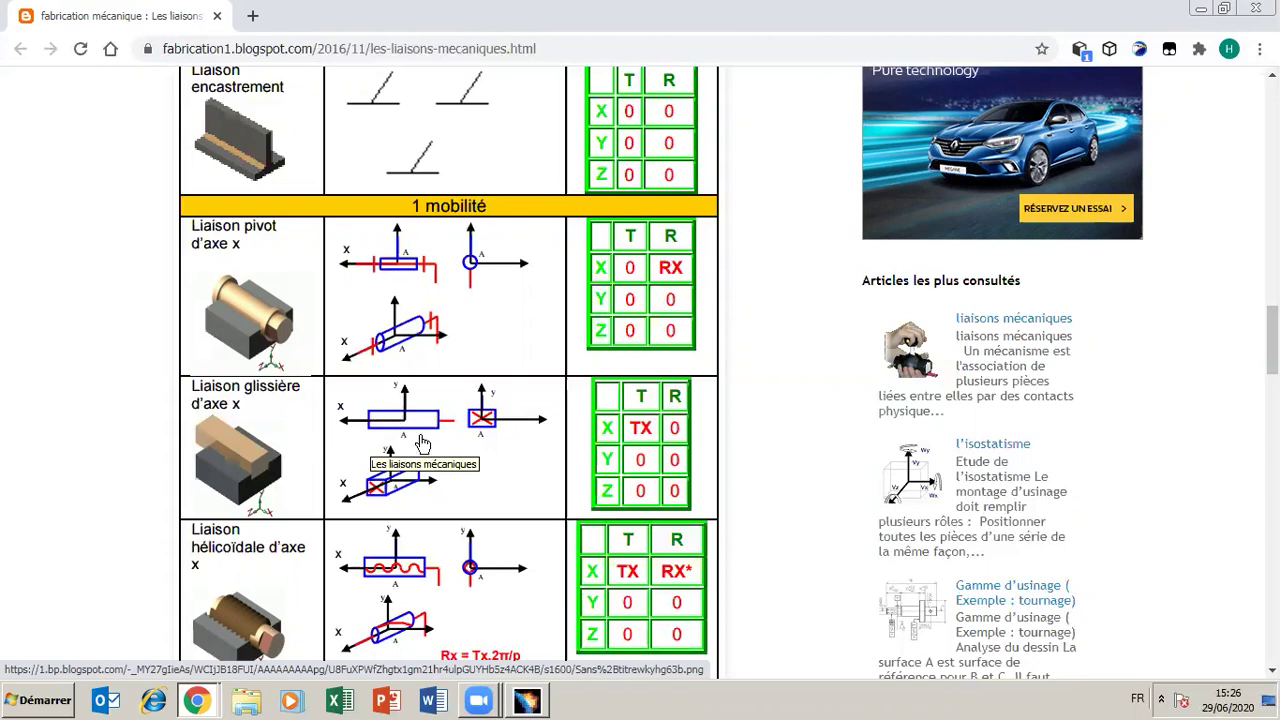
left_click(527, 700)
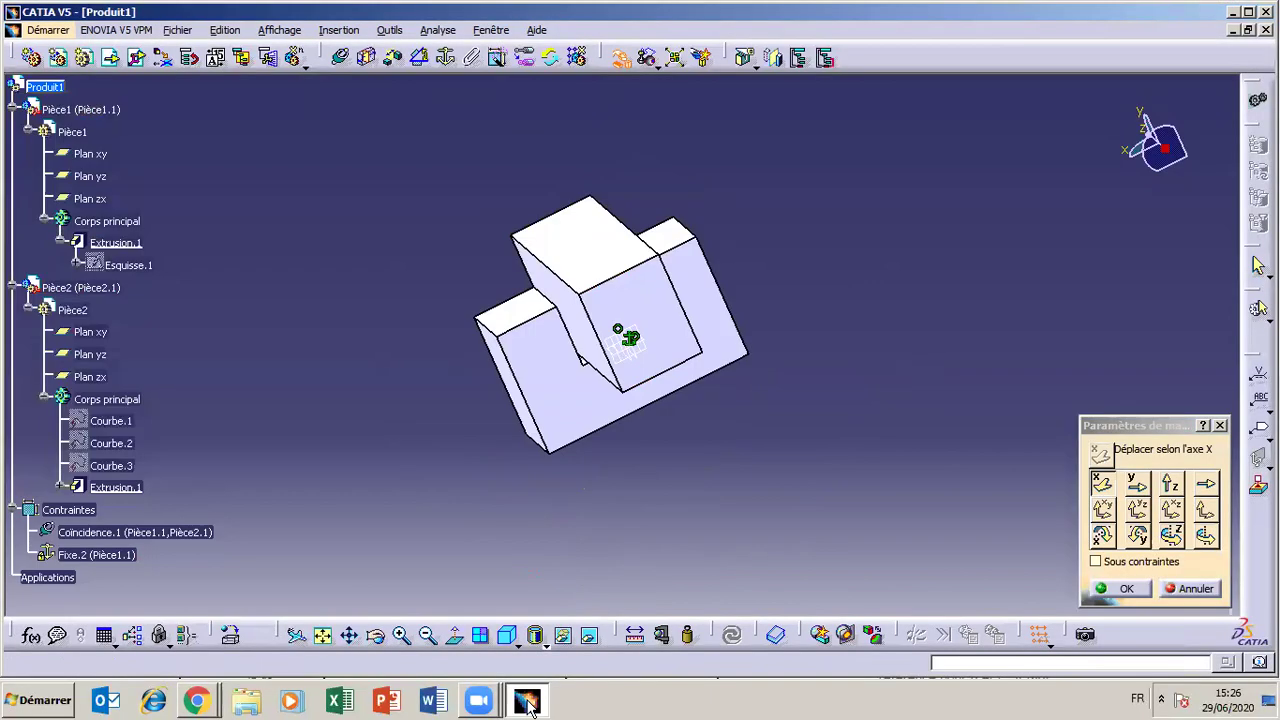
left_click_drag(664, 307, 670, 170)
left_click(1137, 484)
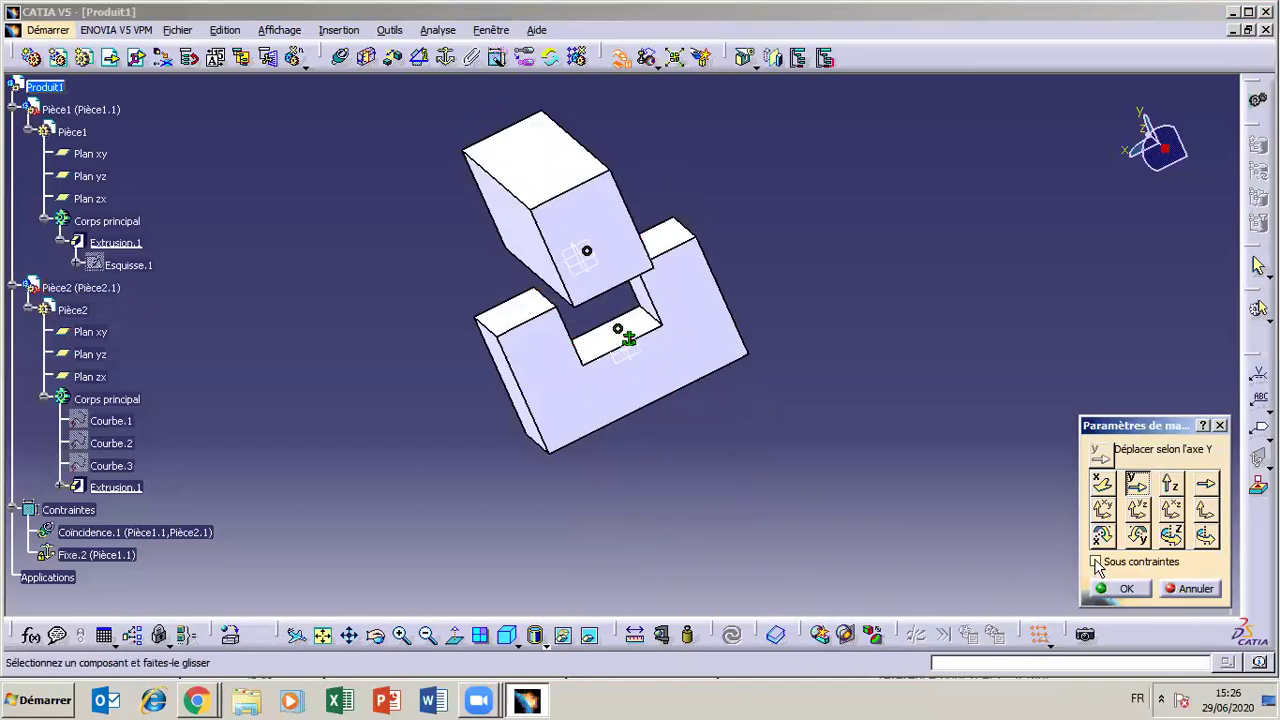
left_click(1174, 589)
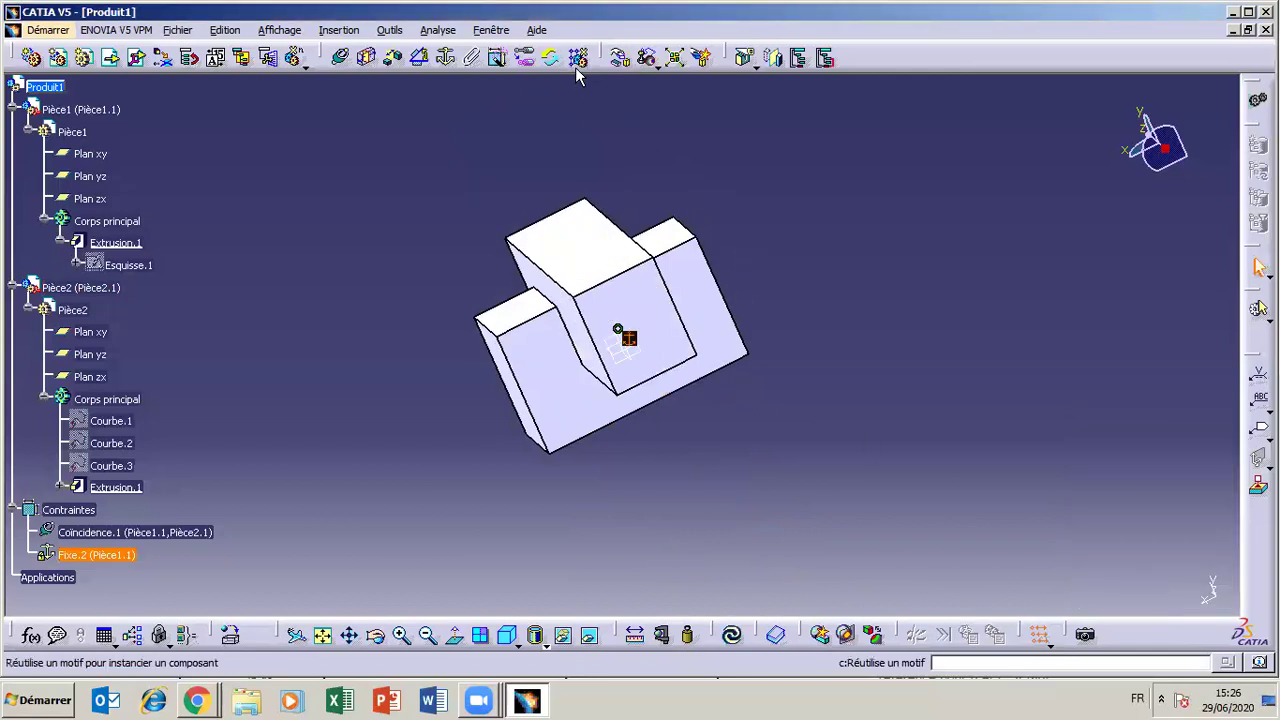
- Start Manipulation with constraints respected and try to shift the slider along the X axis
left_click(620, 57)
left_click(1096, 562)
left_click_drag(612, 303, 676, 305)
- Try to move the slider along the Y axis under constraints, checking the parts from several angles
left_click(1135, 486)
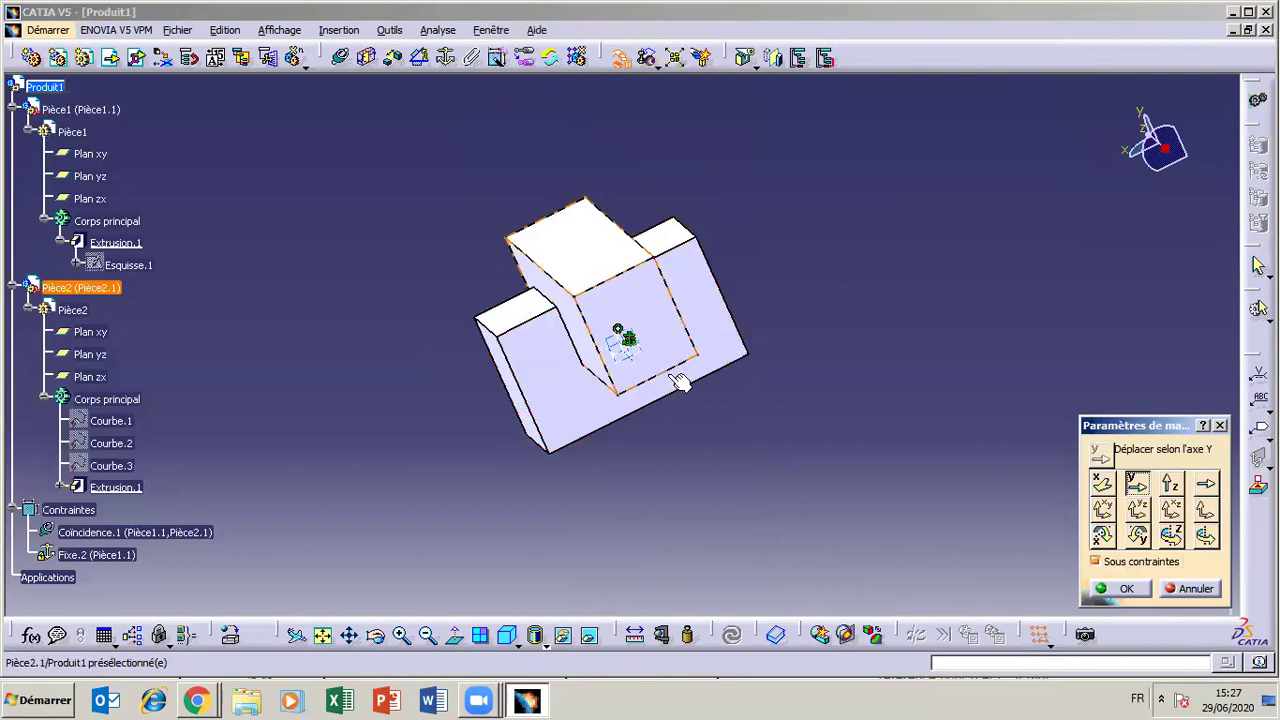
left_click(375, 635)
left_click_drag(669, 534, 632, 358)
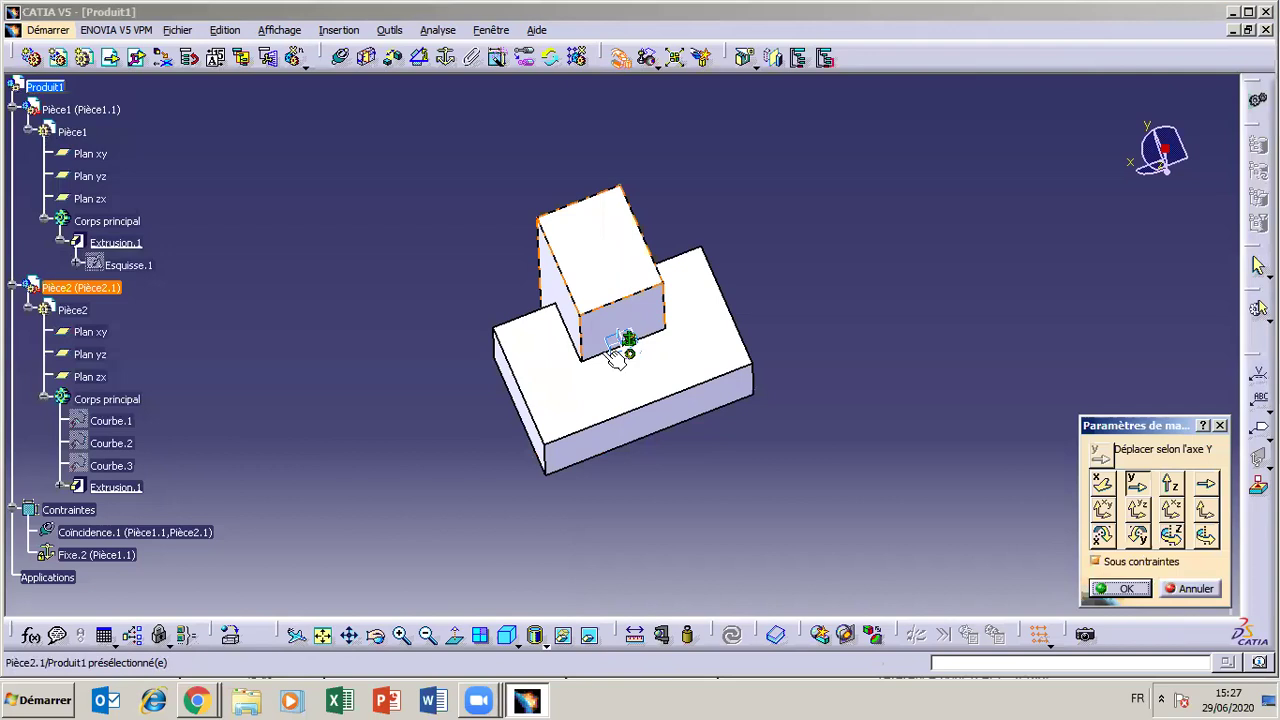
left_click(375, 635)
mouse_move(664, 375)
left_mouse_down()
mouse_move(691, 437)
mouse_move(666, 397)
left_mouse_up()
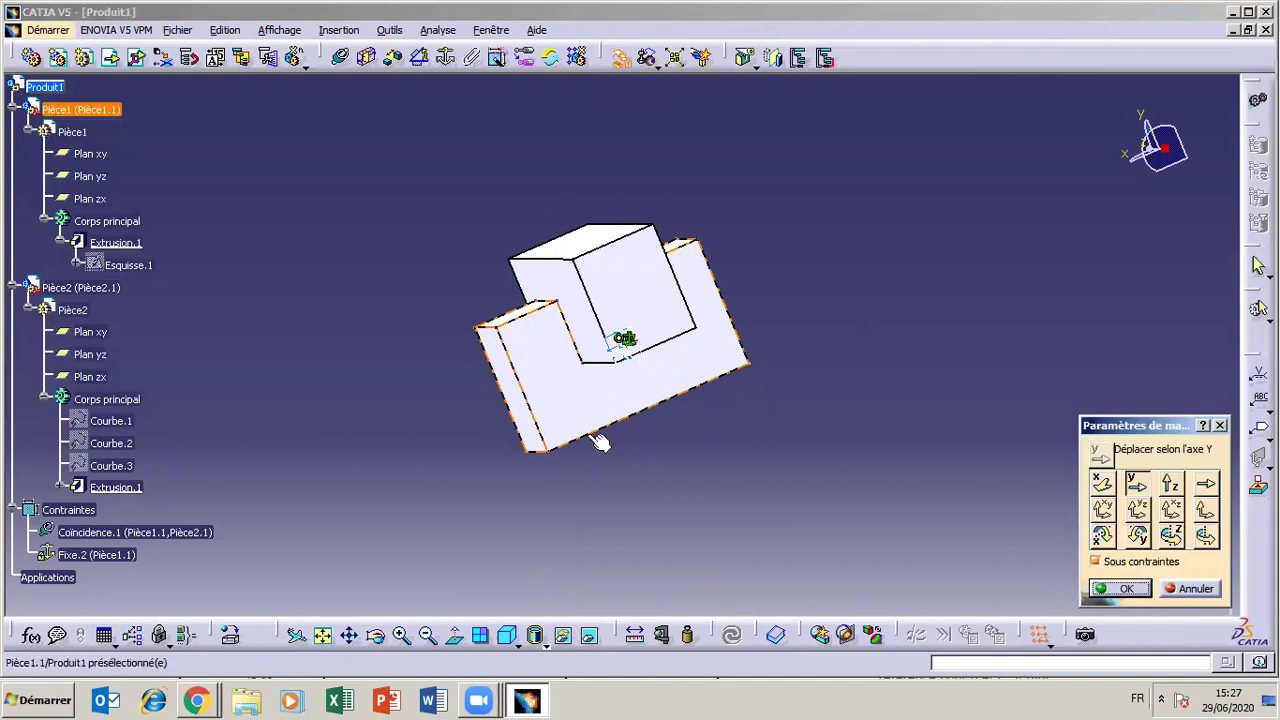
left_click(376, 635)
left_click_drag(480, 560, 520, 466)
- Test the slider's translation along the Z axis under constraints, moving it well out of the block's slot
left_click(1171, 485)
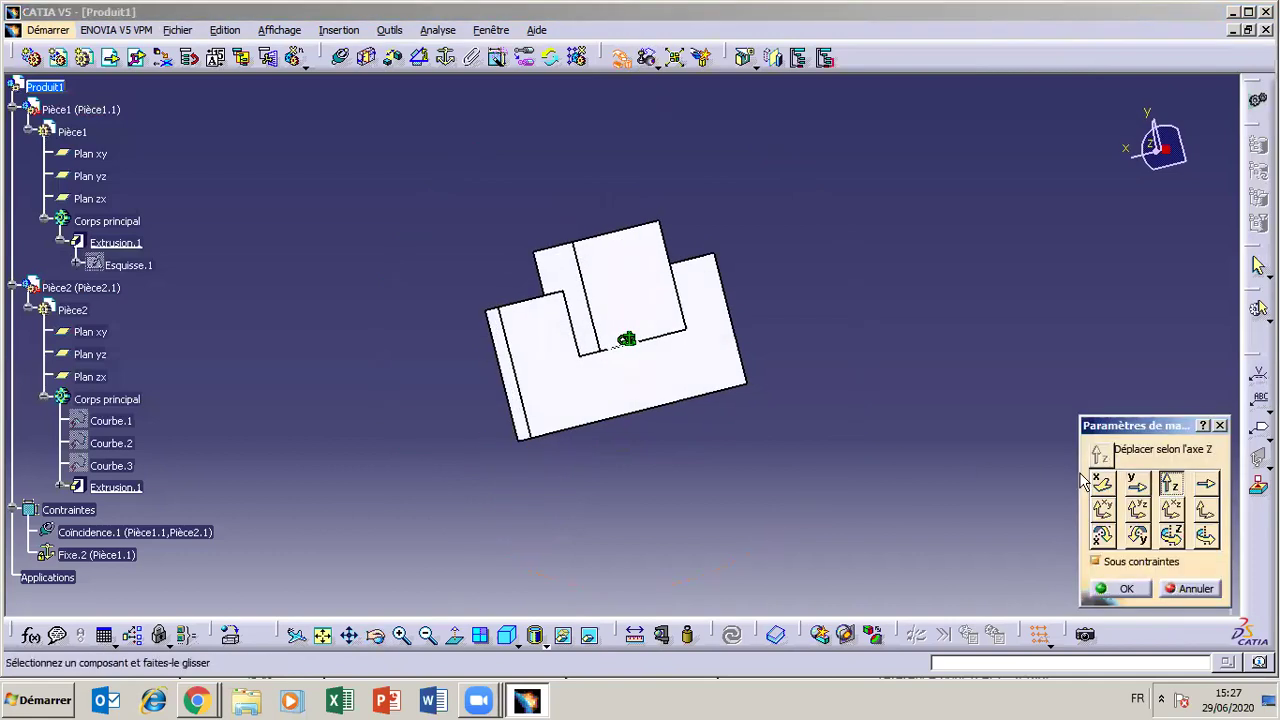
left_click_drag(709, 363, 614, 257)
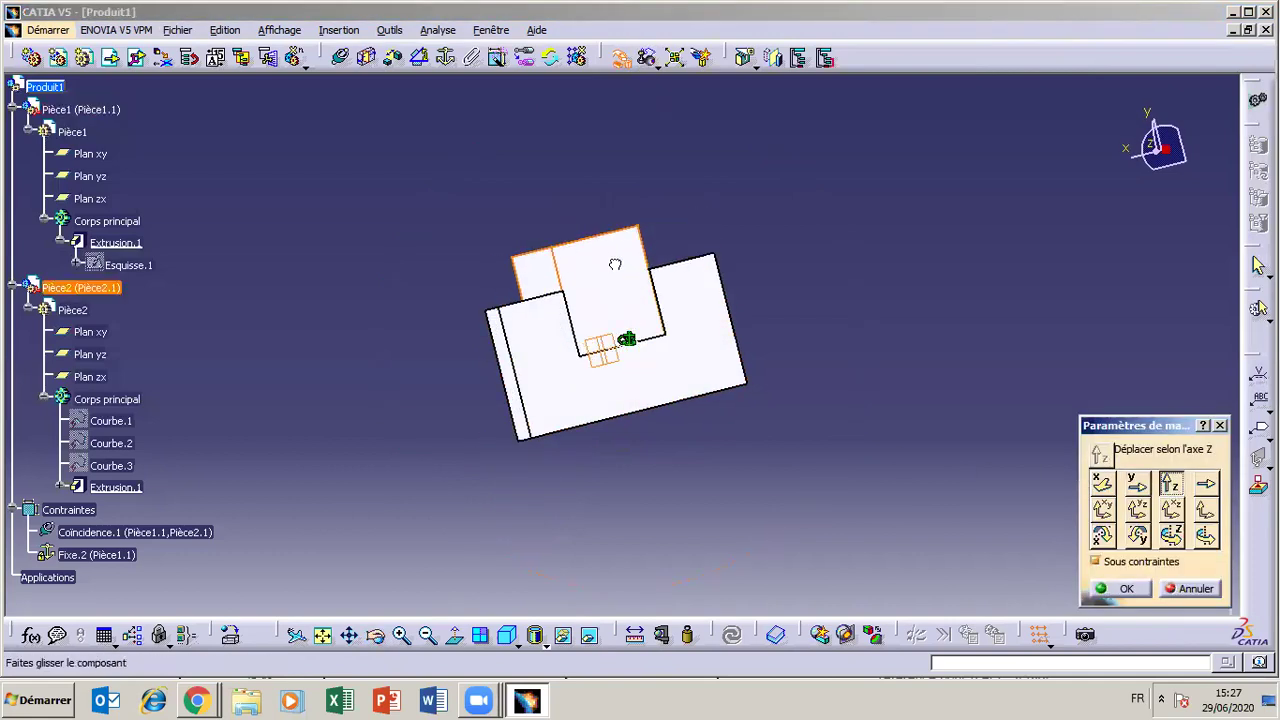
left_click(376, 635)
left_click_drag(565, 470, 682, 498)
left_click_drag(636, 318, 754, 292)
left_click_drag(680, 214, 566, 249)
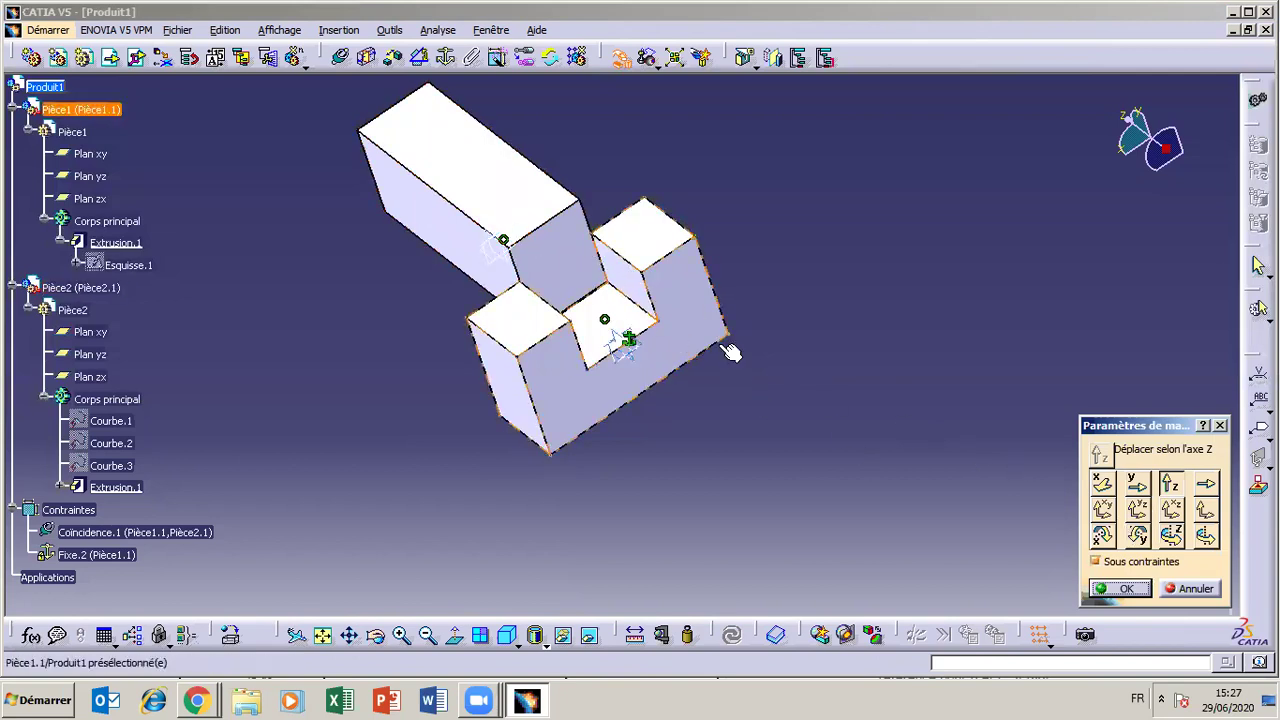
- Test rotating the slider around the X and Y axes under constraints, and switch the manipulation to rotation around Z
left_click(1101, 536)
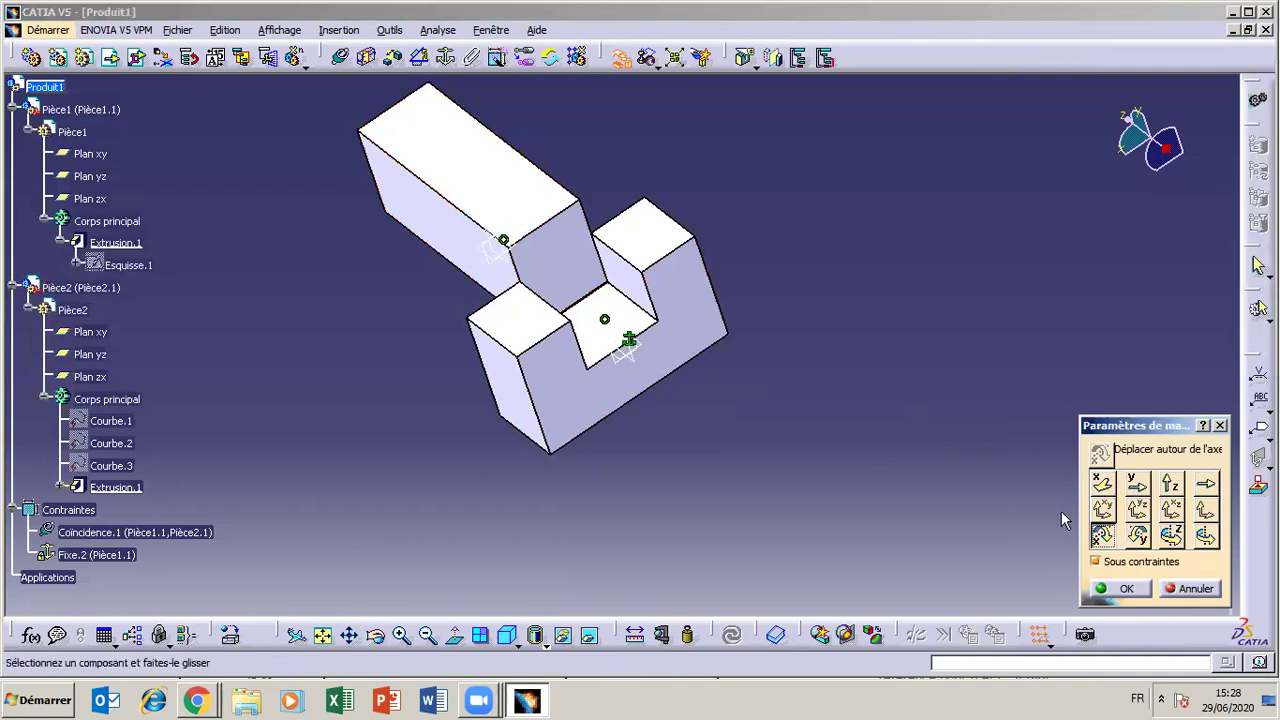
left_click_drag(587, 236, 435, 257)
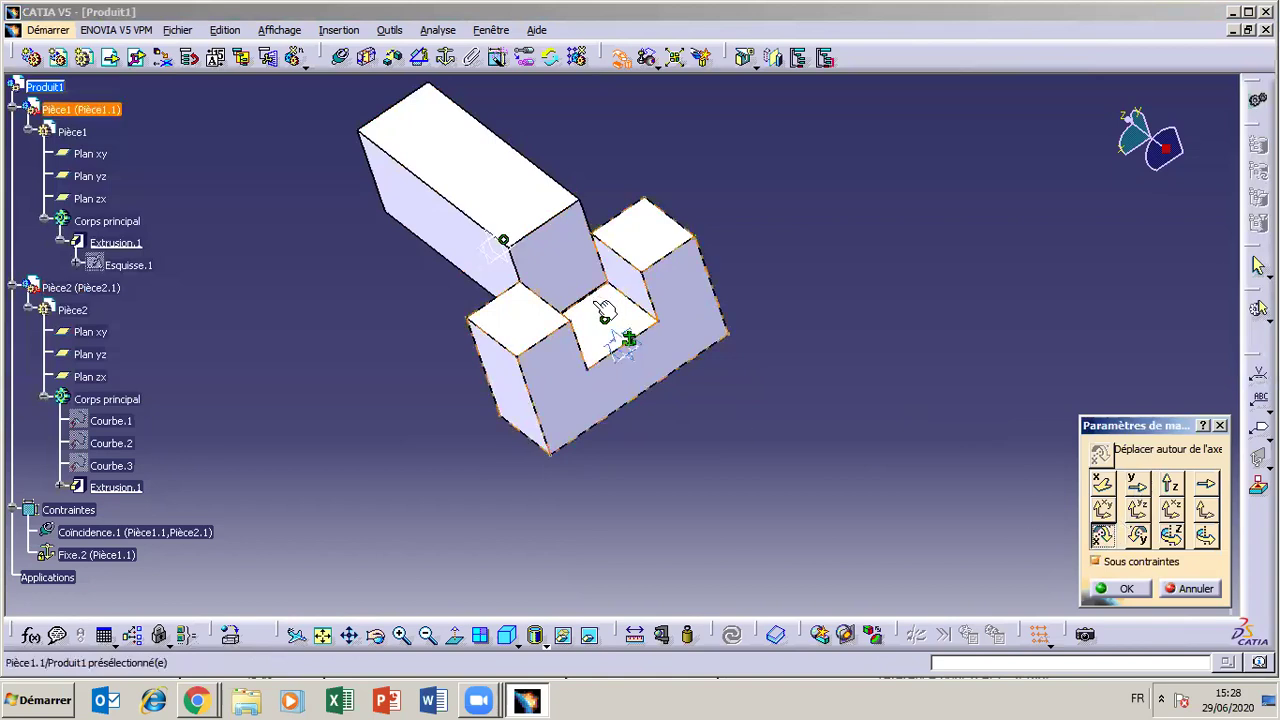
left_click(1137, 535)
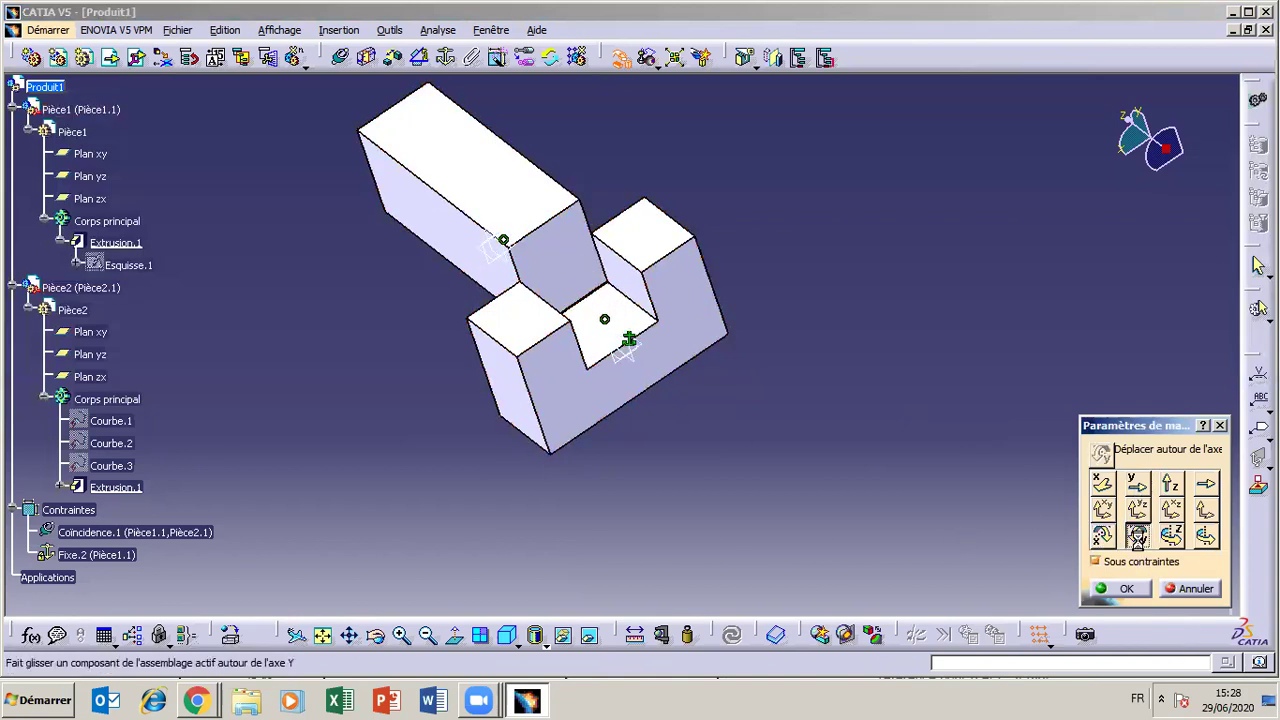
left_click_drag(511, 196, 679, 284)
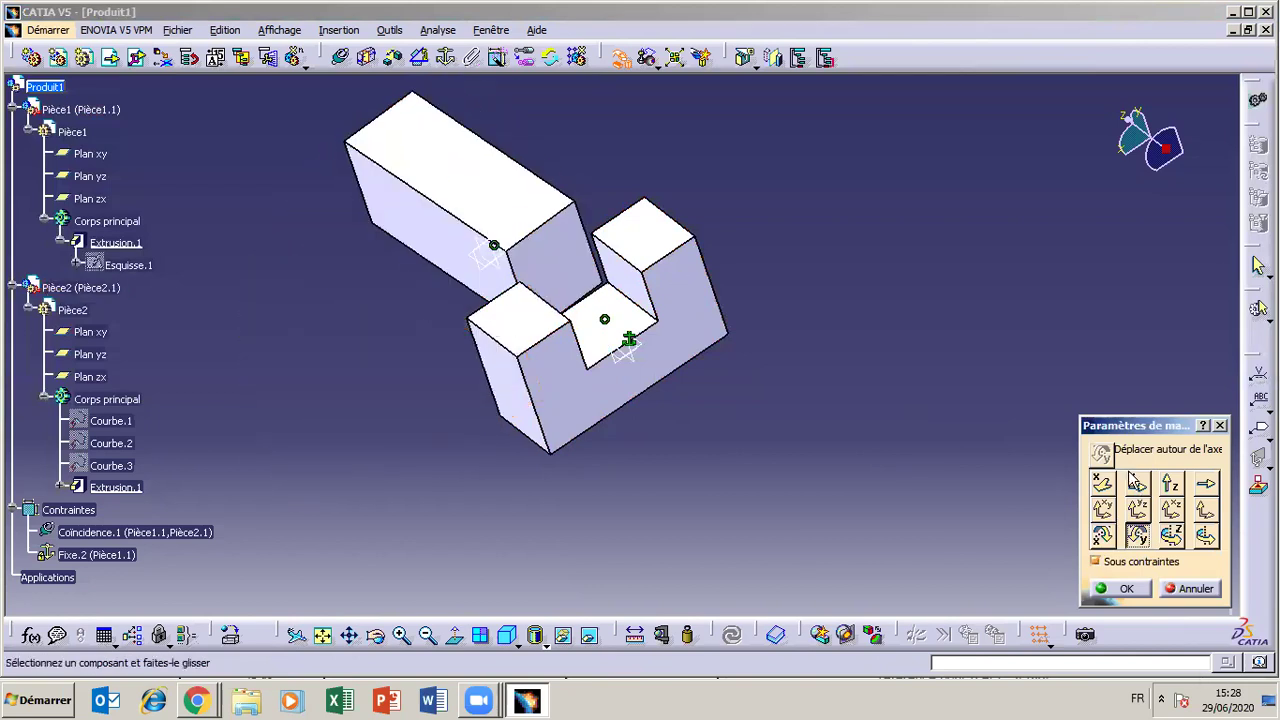
left_click(1171, 535)
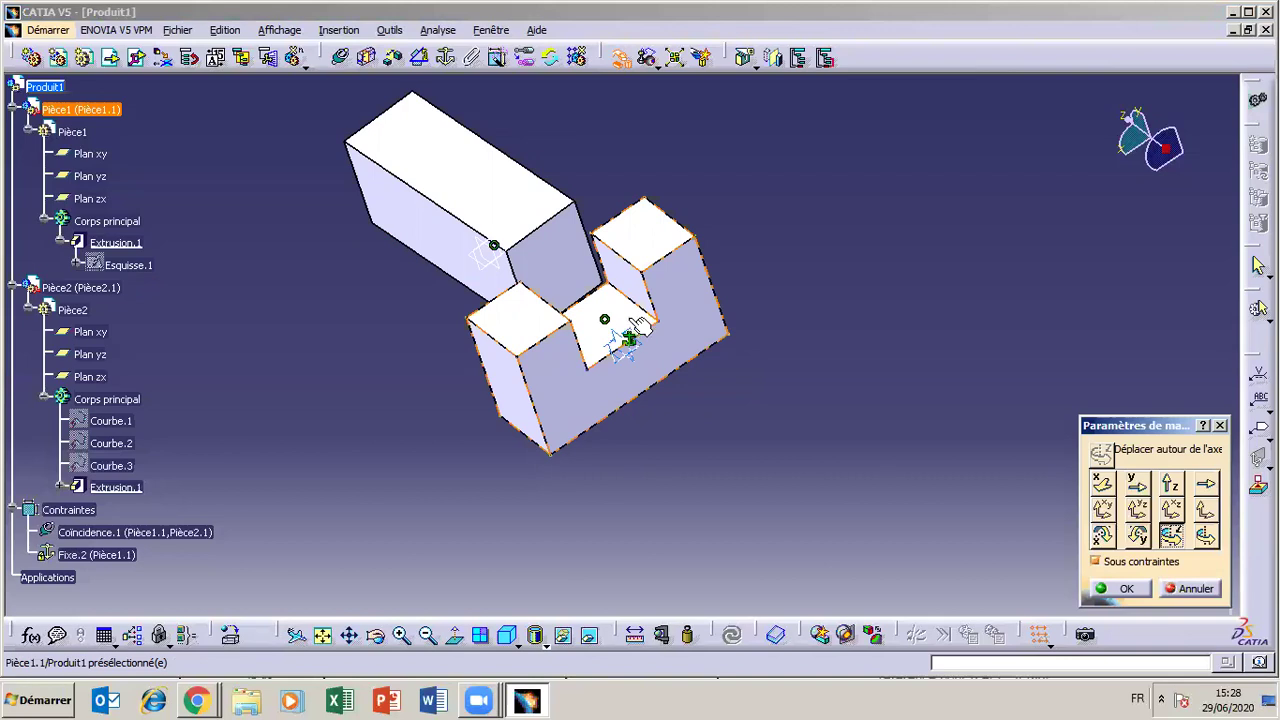
- Swing the slider around the Y axis, retry rotation around X, and cancel the whole manipulation
left_click(1137, 533)
left_click_drag(474, 262, 512, 170)
left_click(1101, 535)
left_click(712, 292)
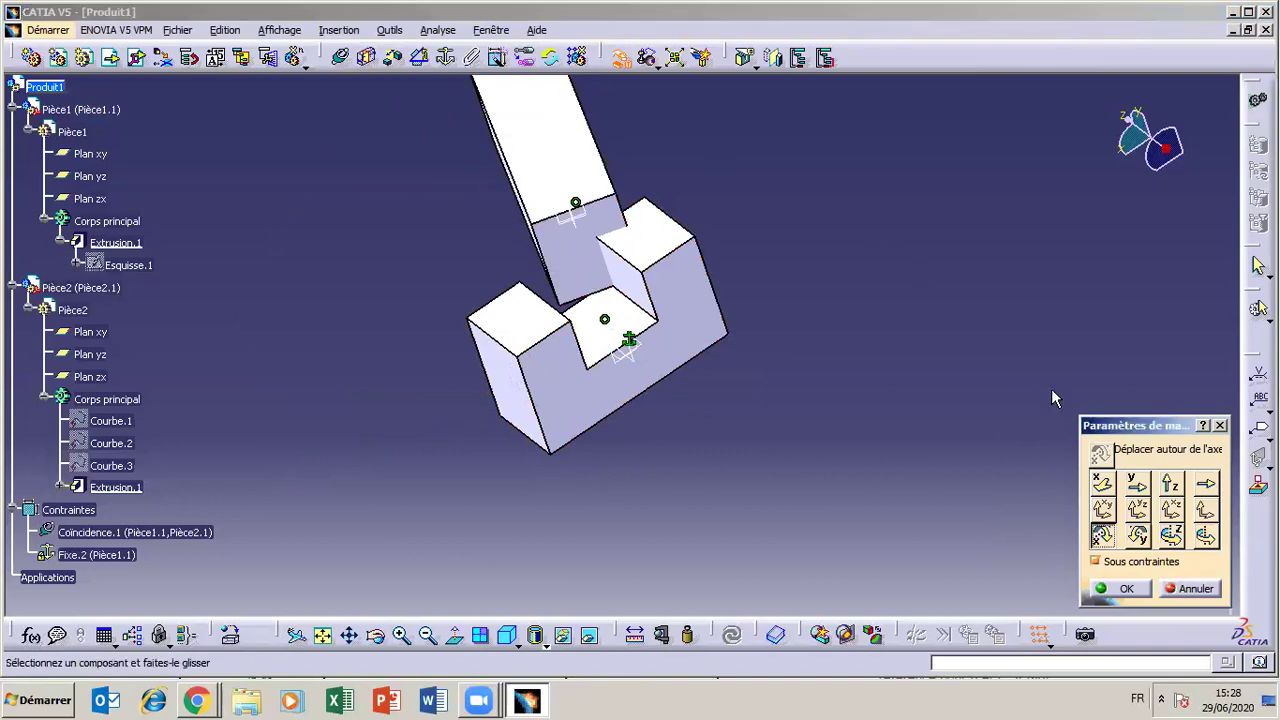
left_click(1188, 589)
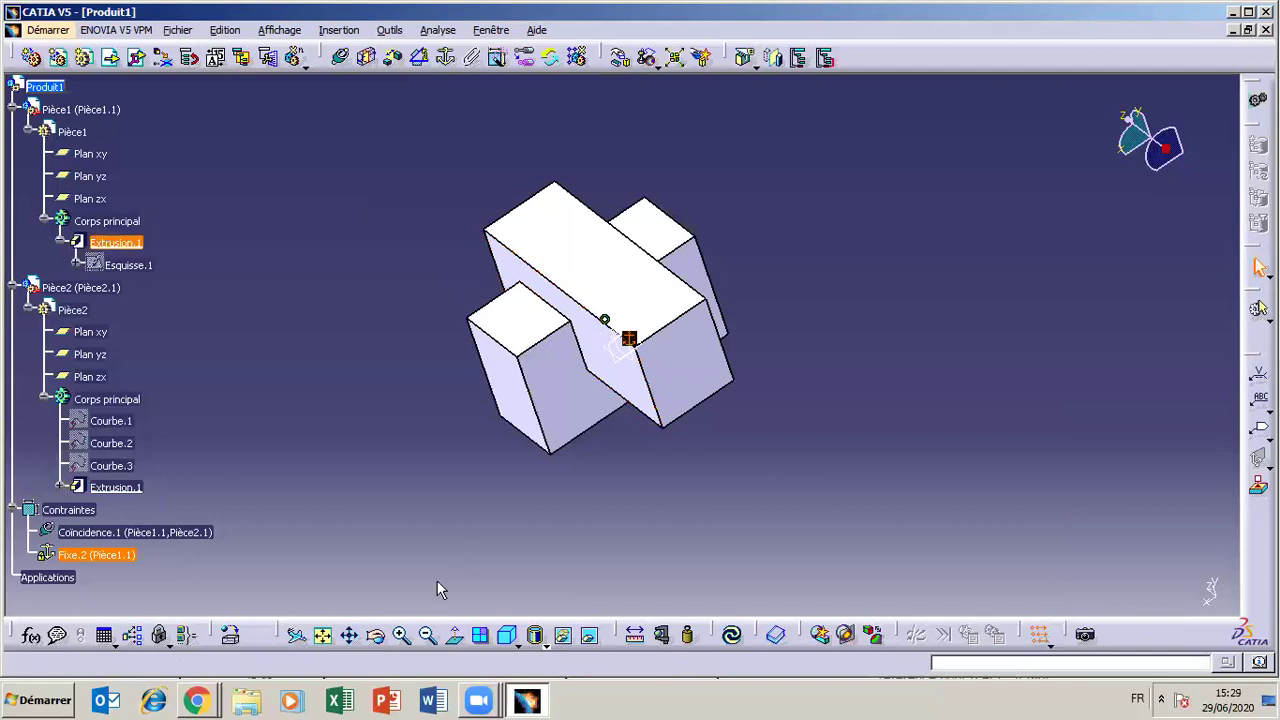
- Hide the slider's extrusion to expose the bottom of the U-shaped block's slot
left_click(378, 638)
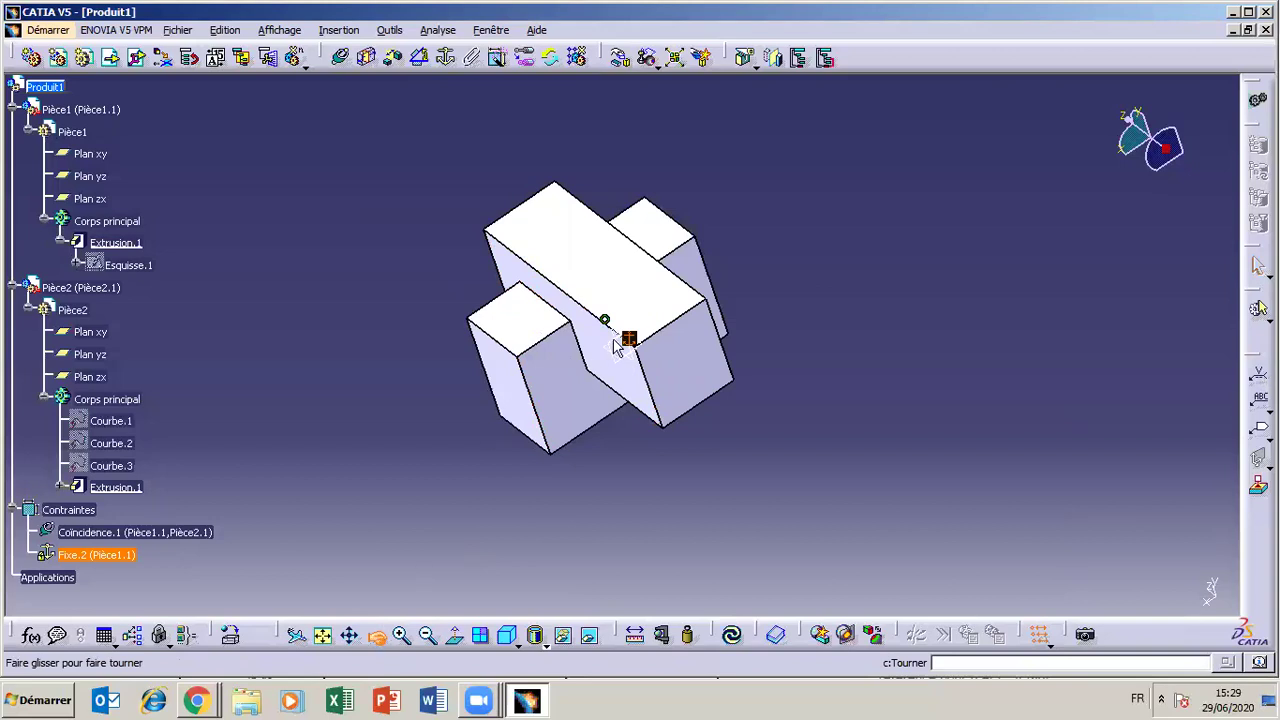
left_click(619, 284)
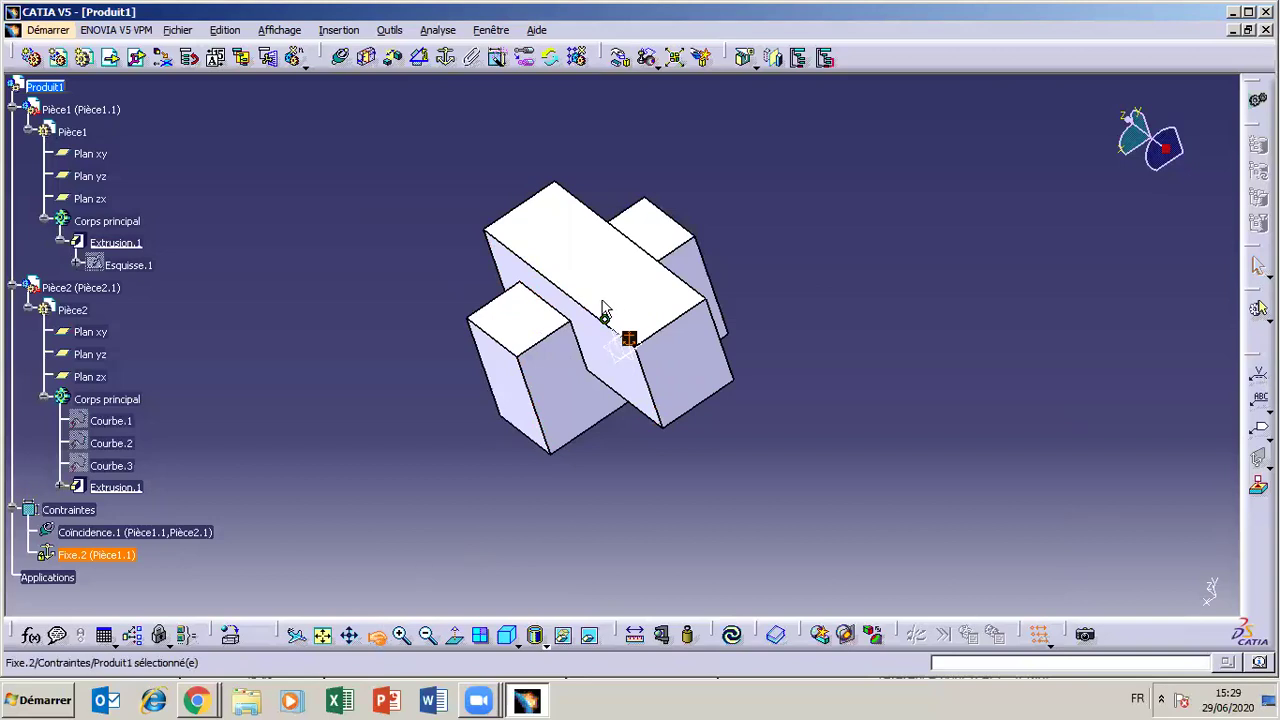
right_click(604, 309)
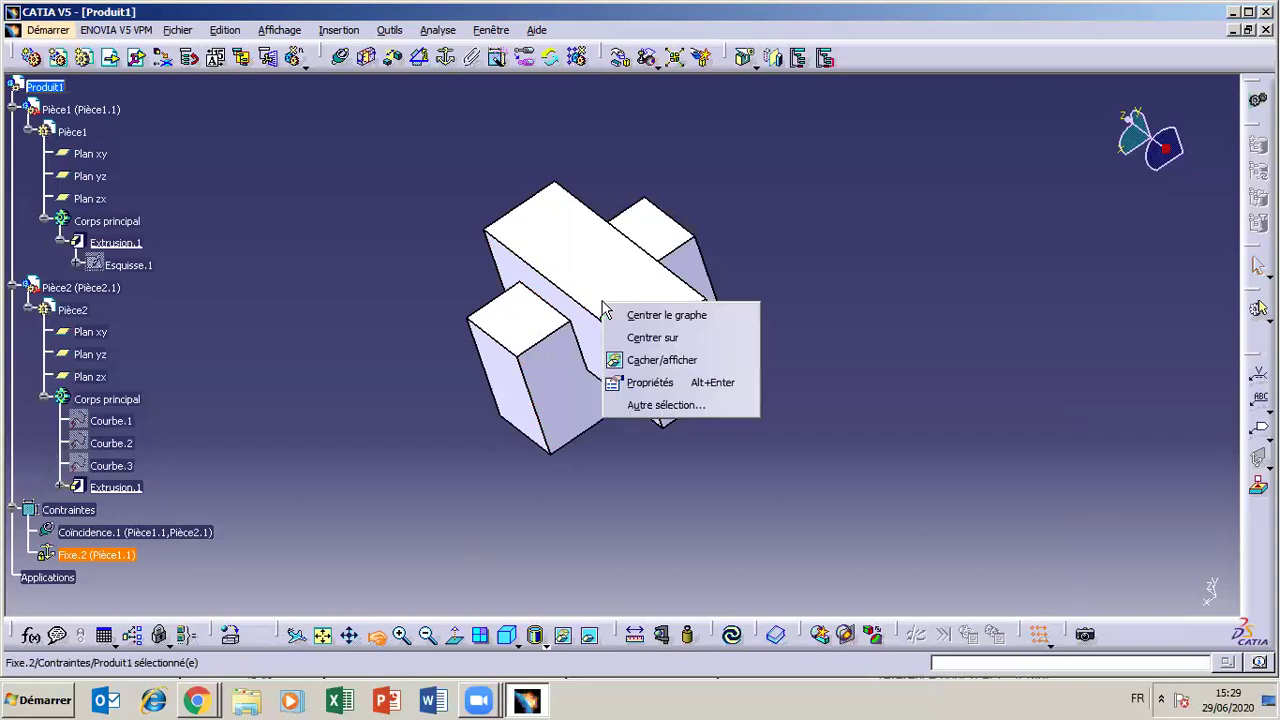
left_click(668, 362)
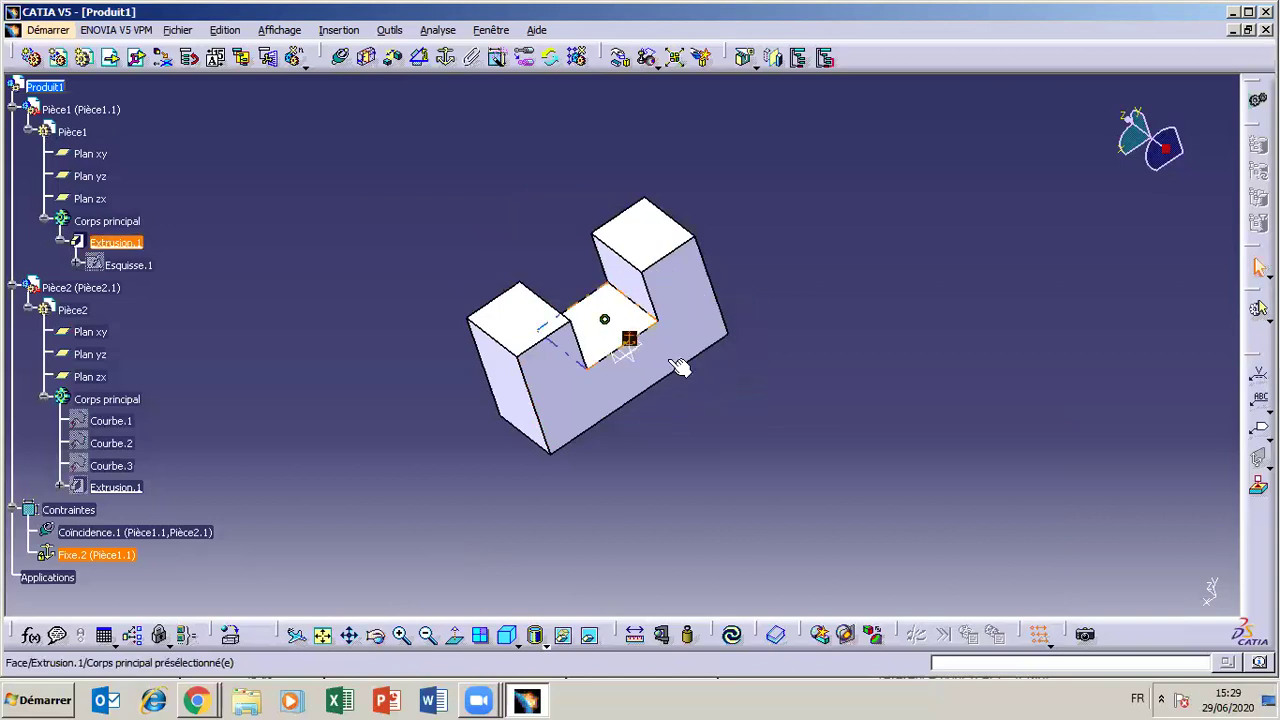
- Add a coincidence constraint between the slot's inner bottom edge and the hidden slider's matching long edge, suppressing the assistant message
left_click(648, 311)
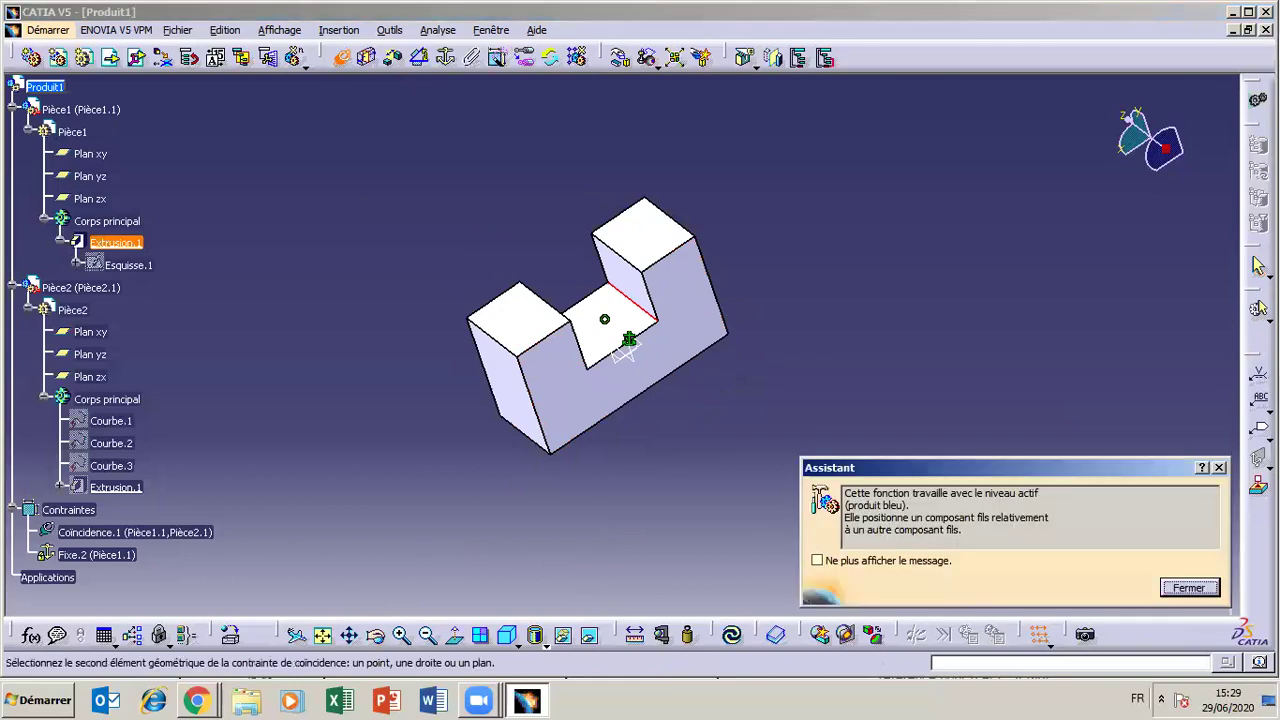
left_click(818, 562)
left_click(1198, 590)
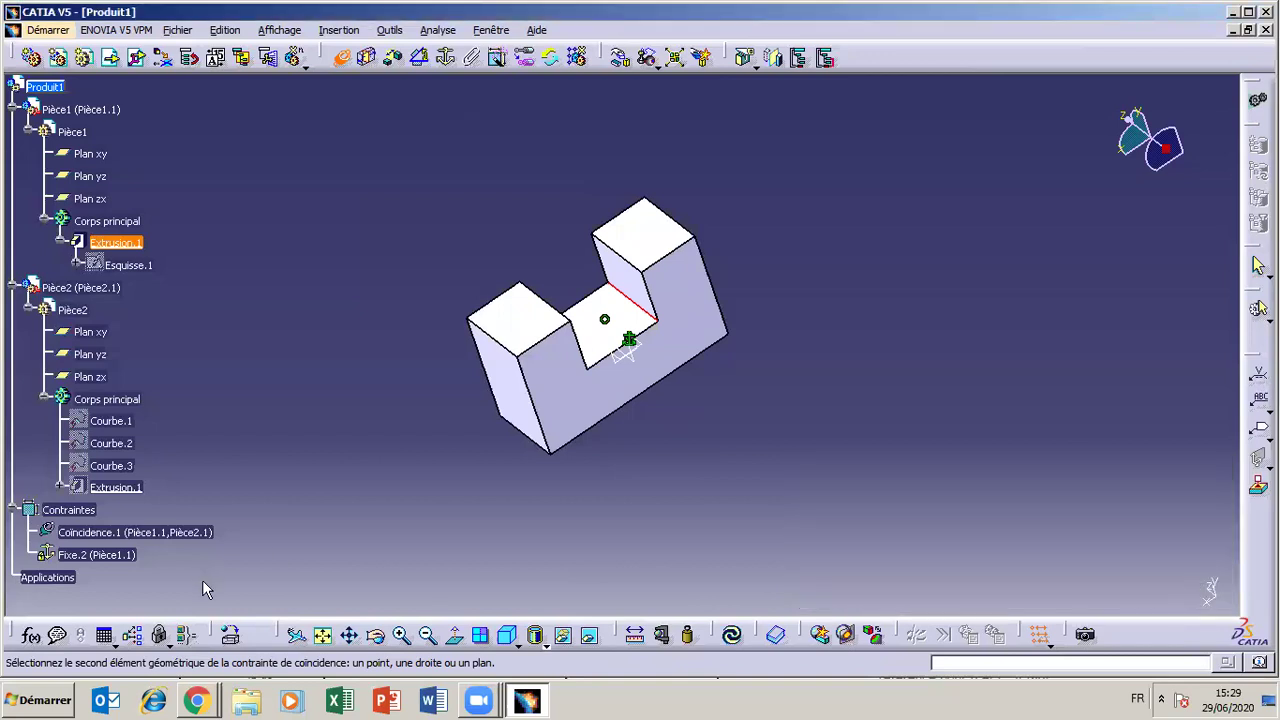
left_click(376, 636)
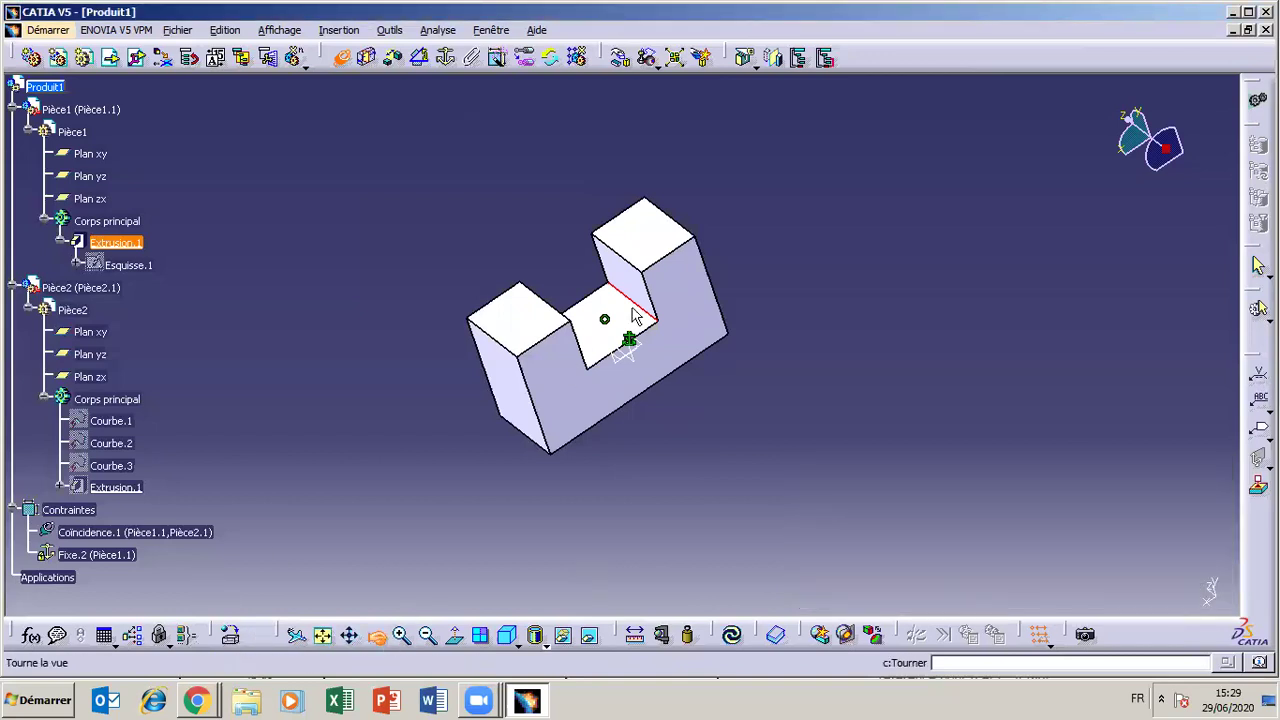
left_click(590, 637)
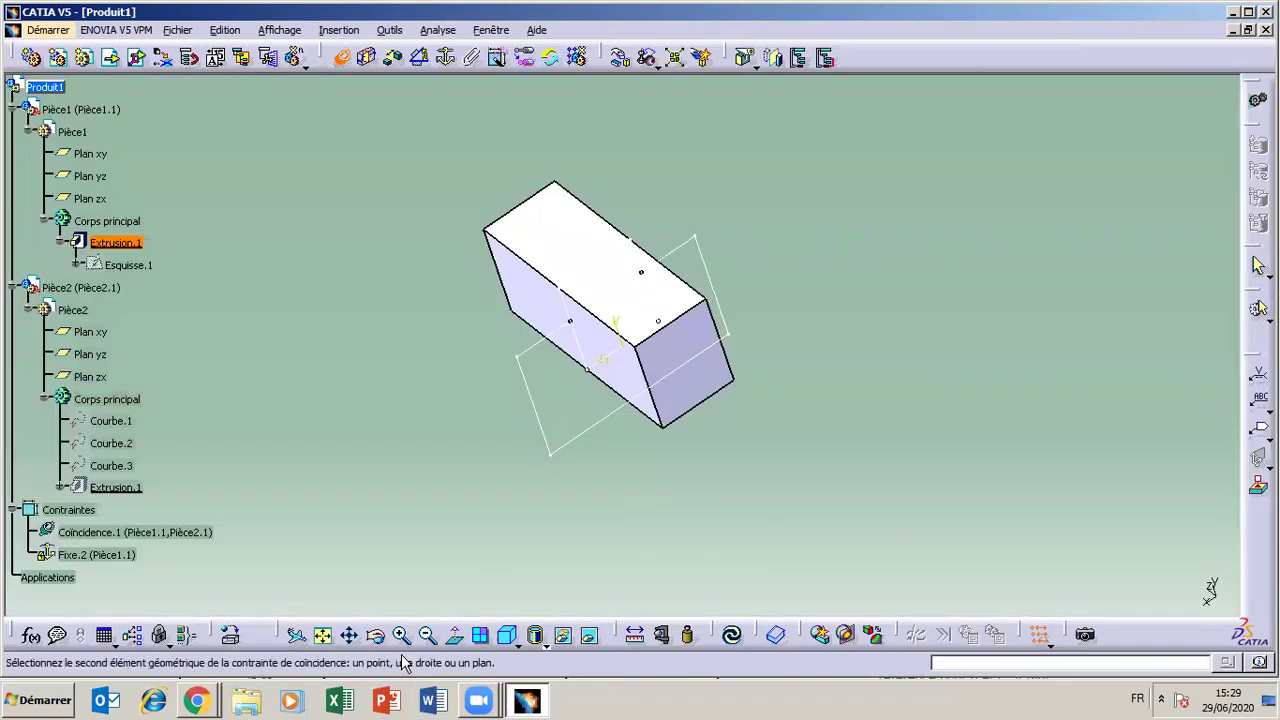
left_click(376, 636)
left_click_drag(688, 210, 609, 357)
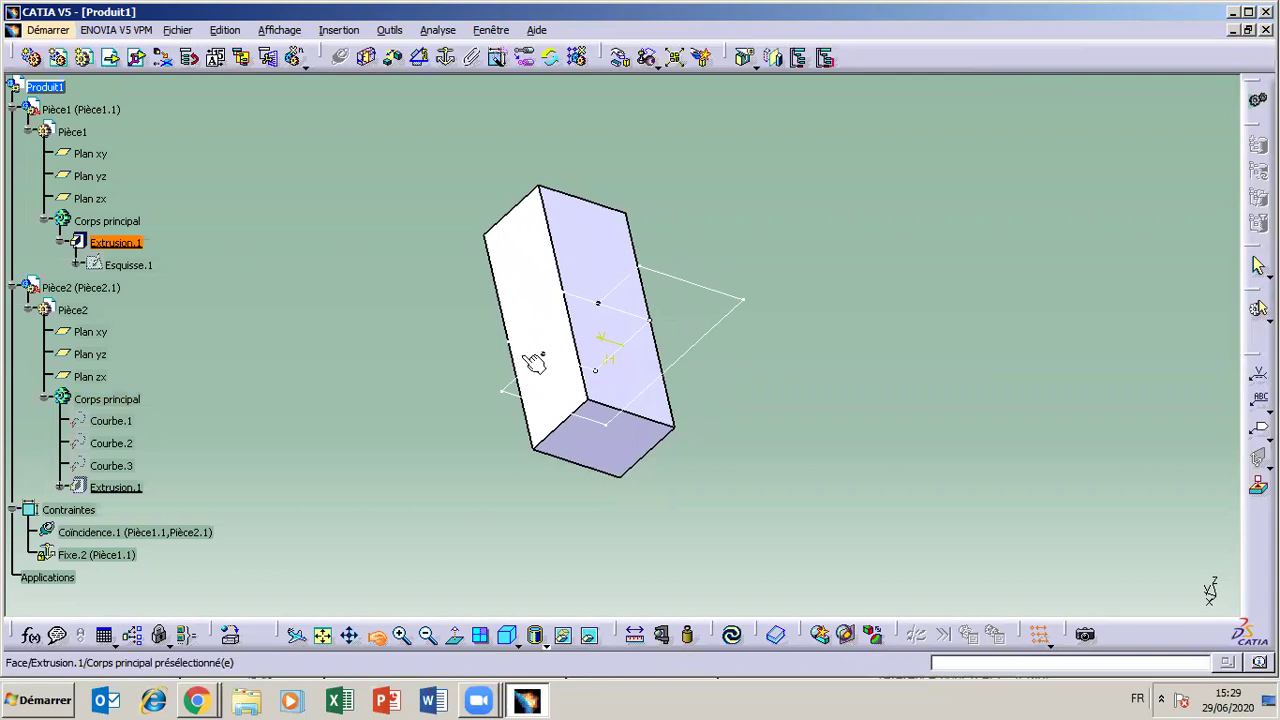
left_click(679, 405)
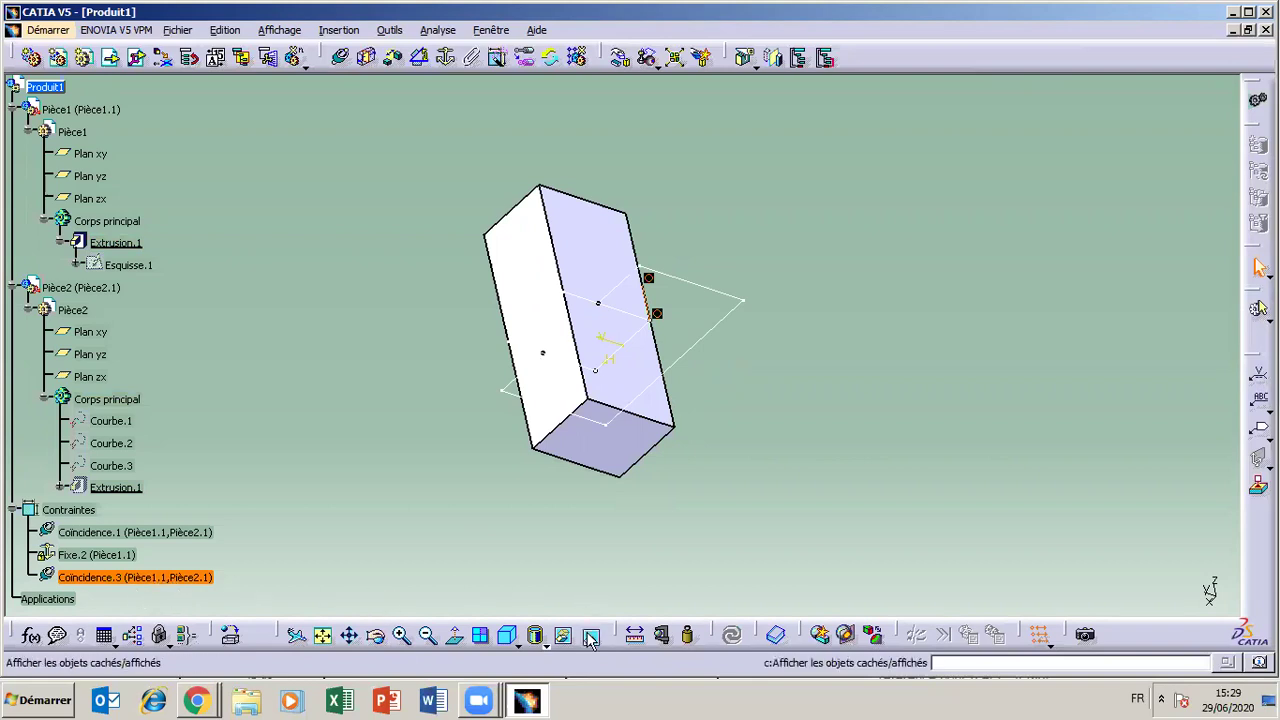
- Show the slider's extrusion again and return to the visible space
right_click(576, 238)
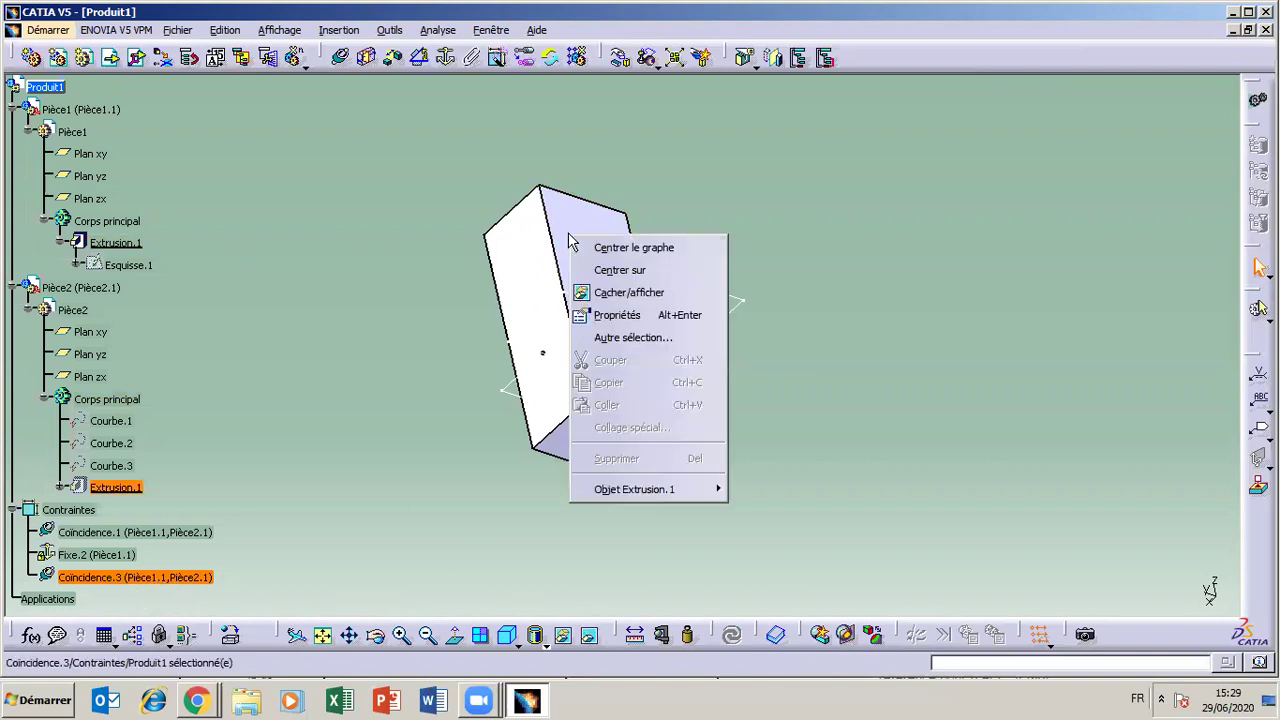
left_click(604, 293)
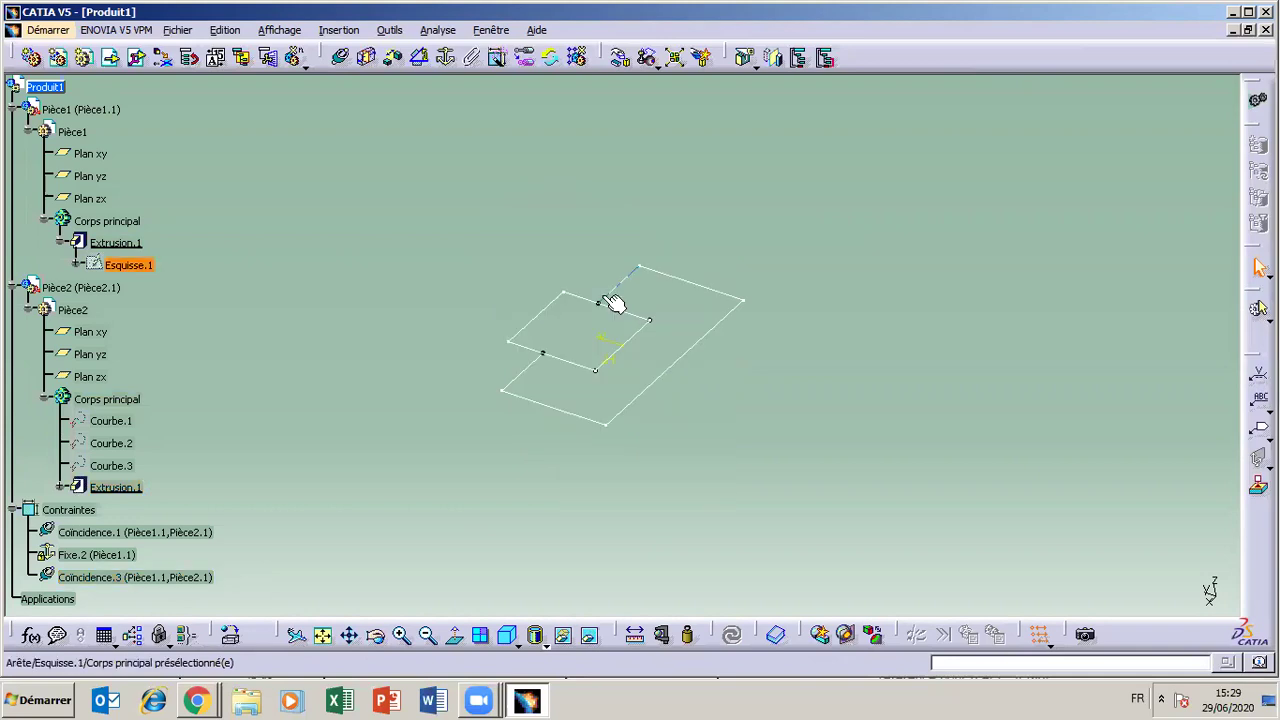
left_click(590, 636)
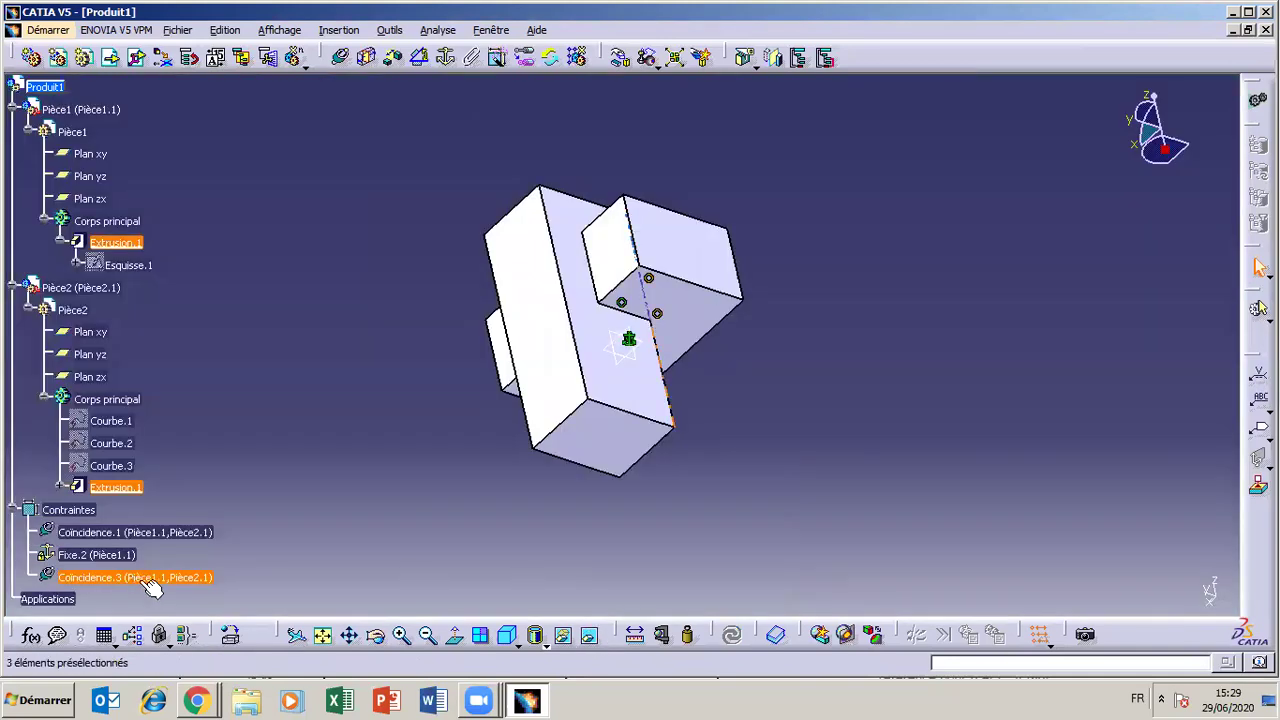
- Restart Manipulation with constraints respected and try to move the slider along the X axis with the added edge coincidence
left_click(377, 638)
left_click_drag(515, 467, 571, 420)
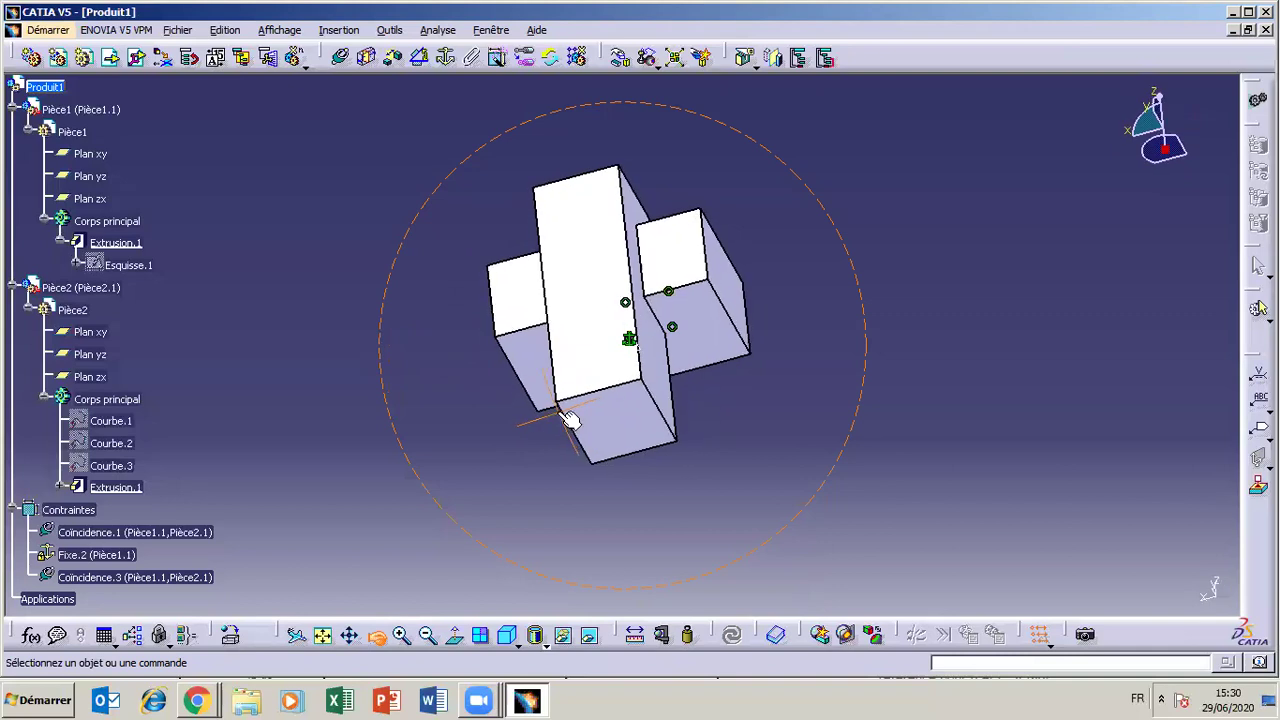
left_click(620, 58)
left_click(1097, 561)
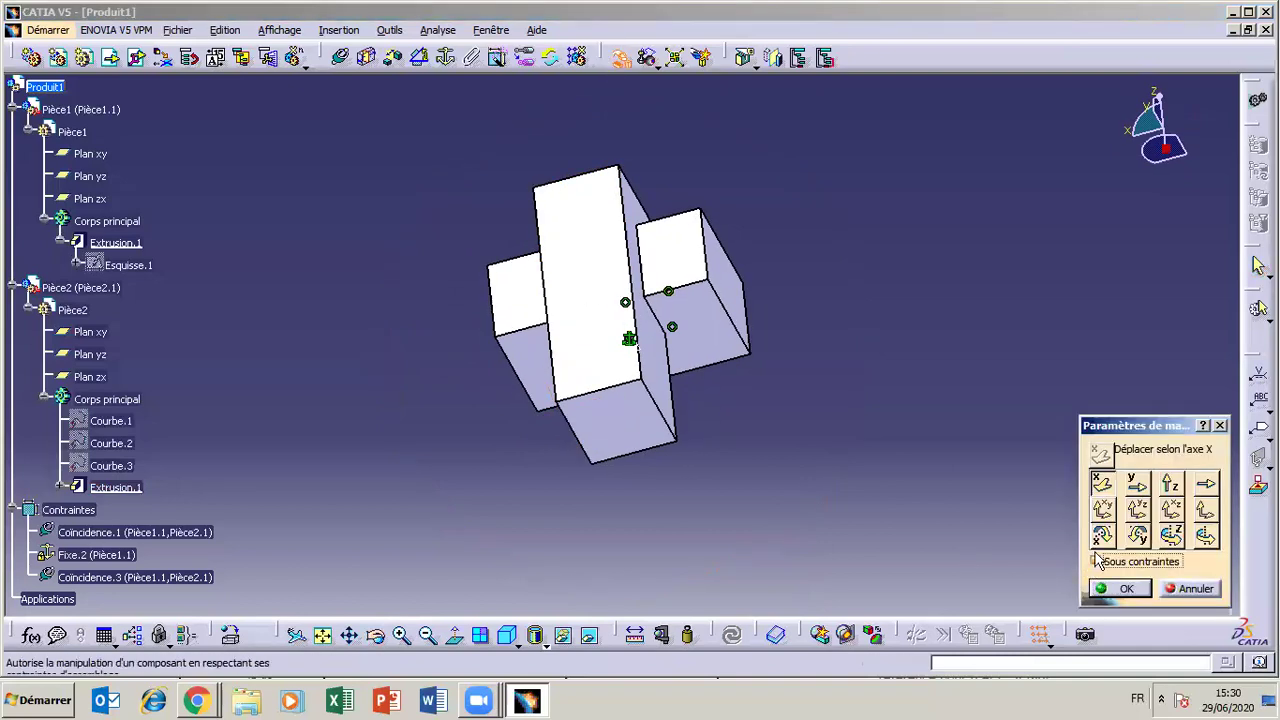
left_click_drag(640, 400, 638, 295)
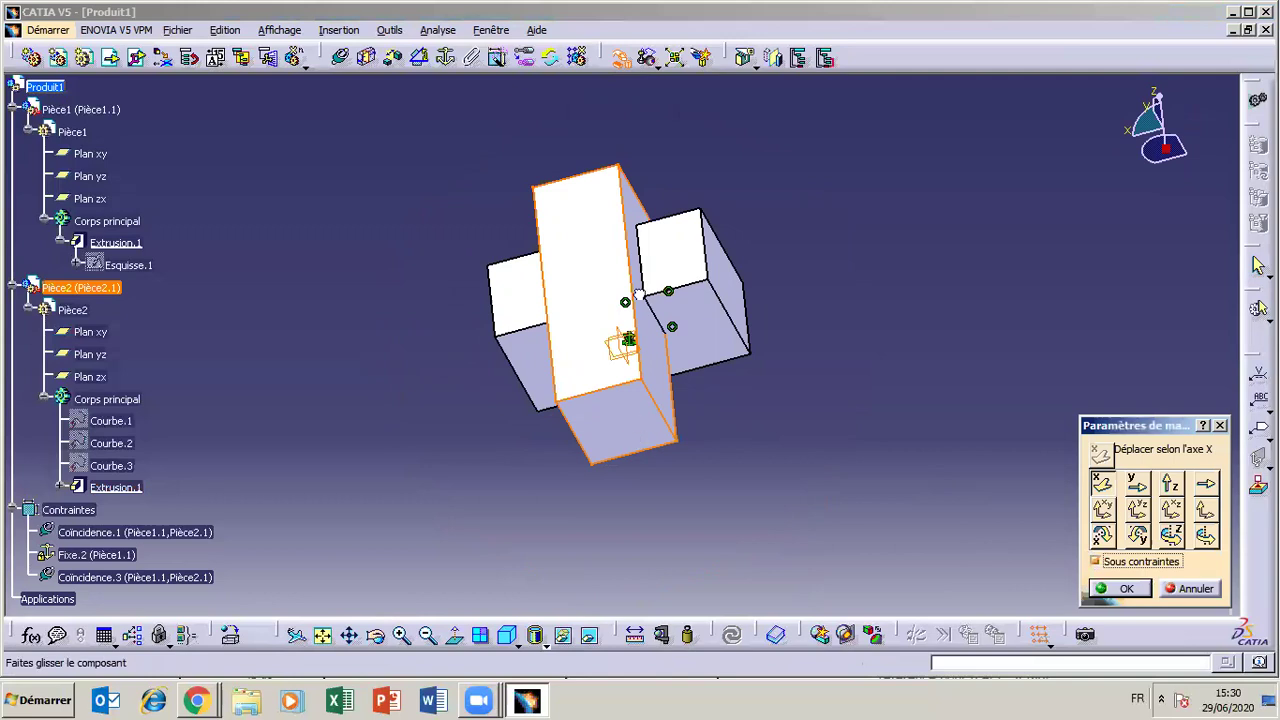
left_click(1106, 485)
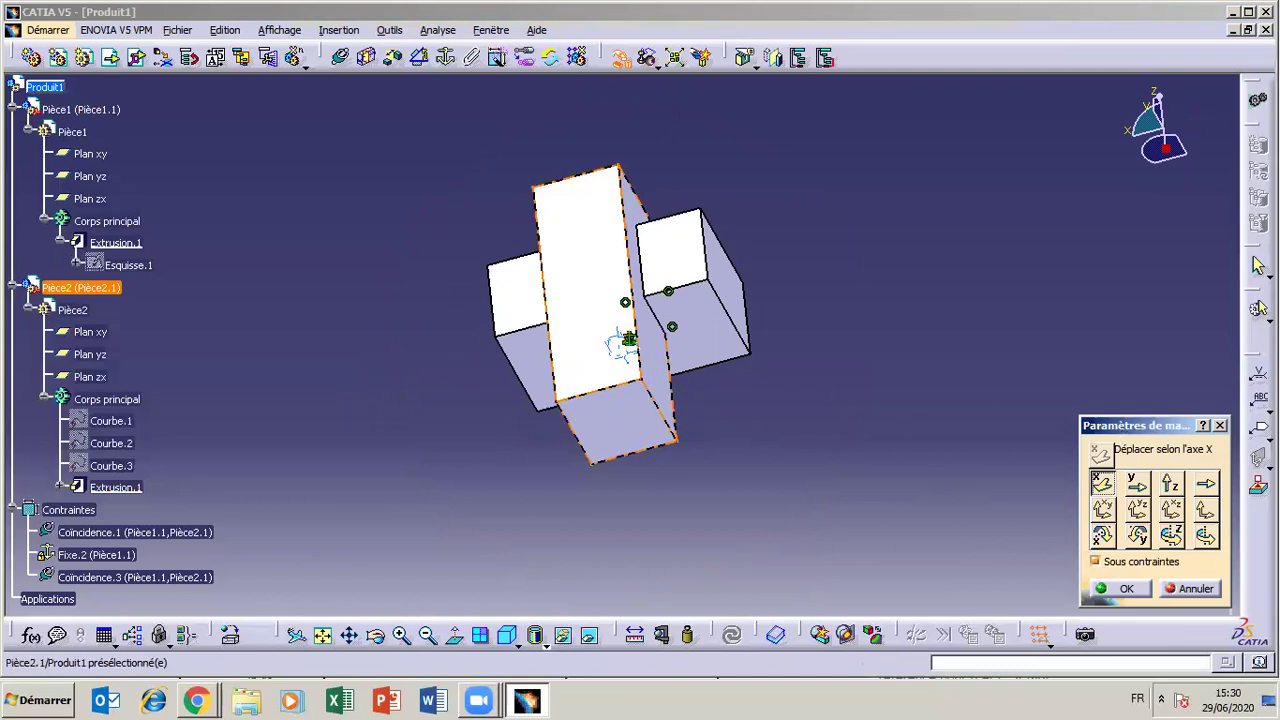
- Try to move the slider along the Y axis with constraints respected, viewing the assembly from the slider's side
left_click(1137, 484)
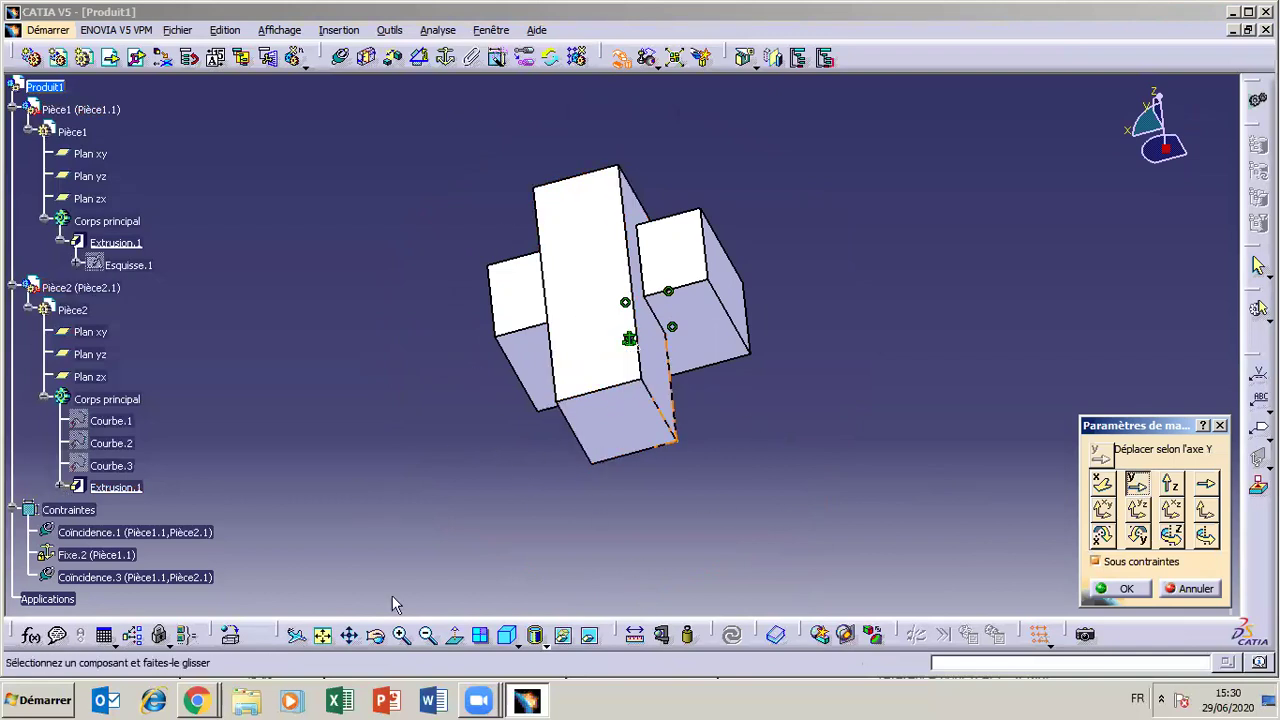
middle_click_drag(519, 444, 680, 531)
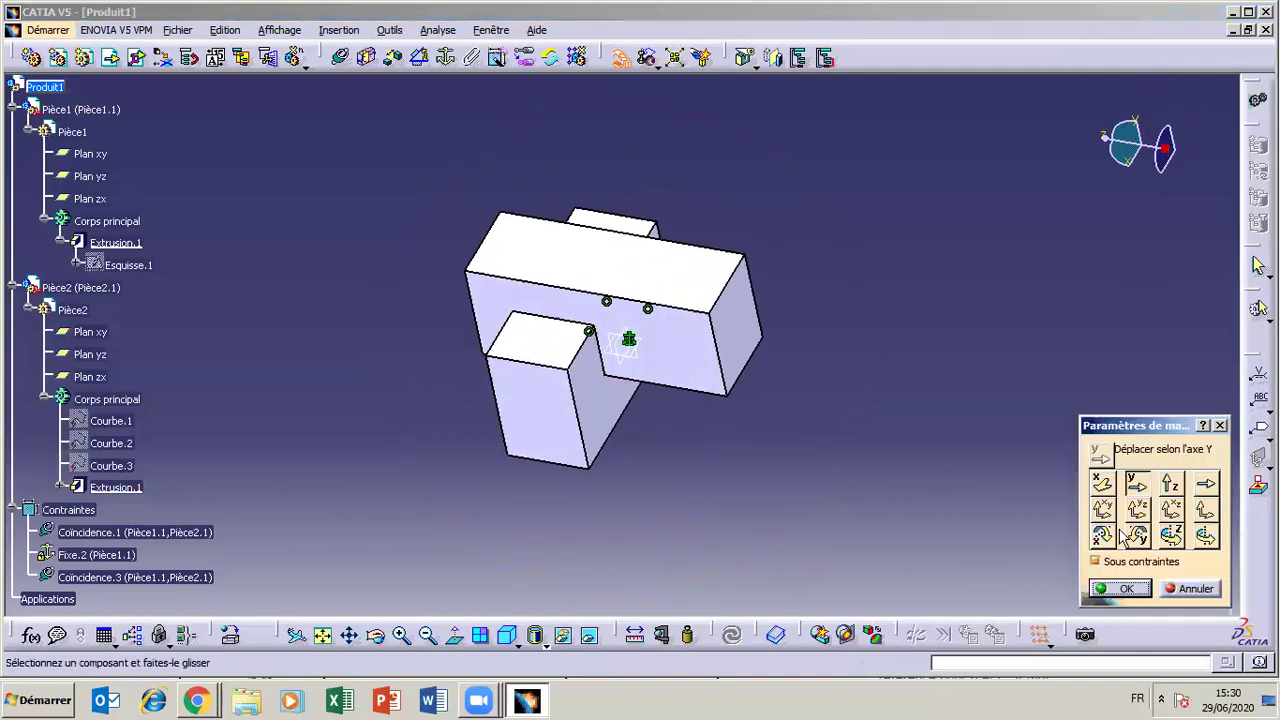
mouse_move(770, 360)
left_mouse_down()
mouse_move(780, 357)
mouse_move(374, 249)
mouse_move(600, 300)
mouse_move(423, 300)
mouse_move(780, 345)
mouse_move(466, 242)
mouse_move(624, 276)
mouse_move(536, 259)
mouse_move(770, 345)
left_mouse_up()
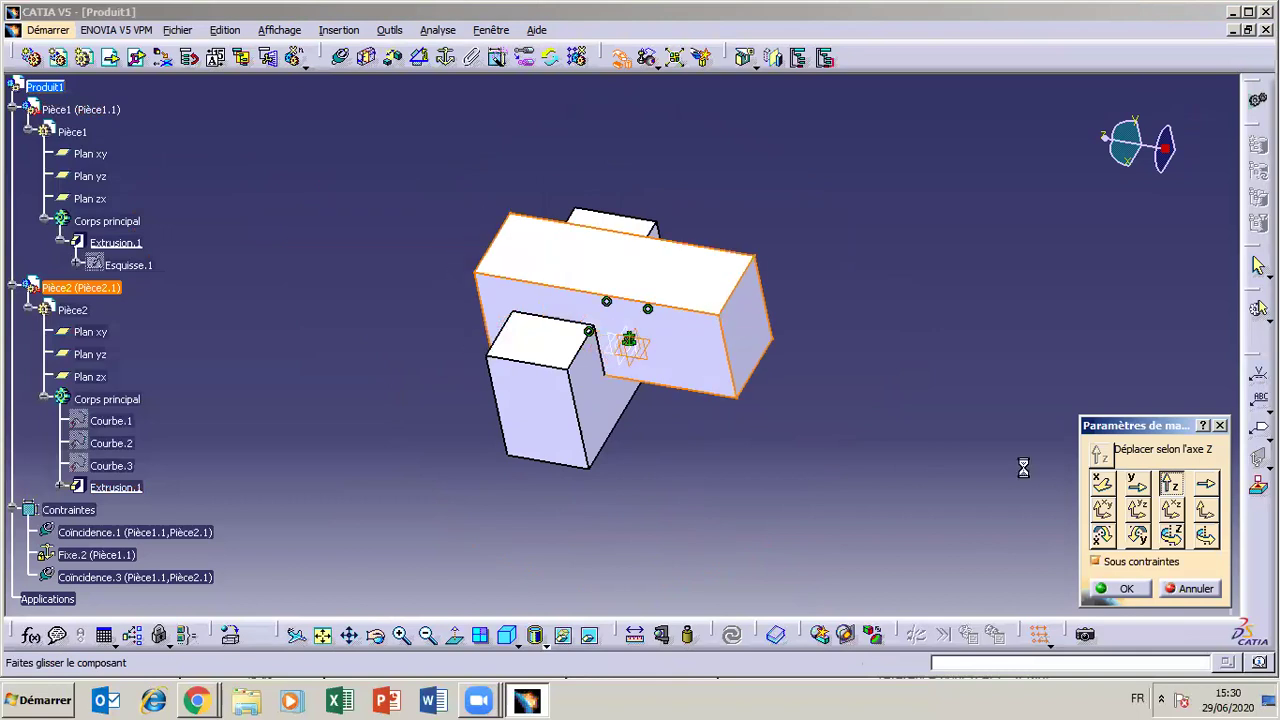
- Try to rotate the slider about the X axis with constraints respected and cancel the manipulation
left_click(1101, 537)
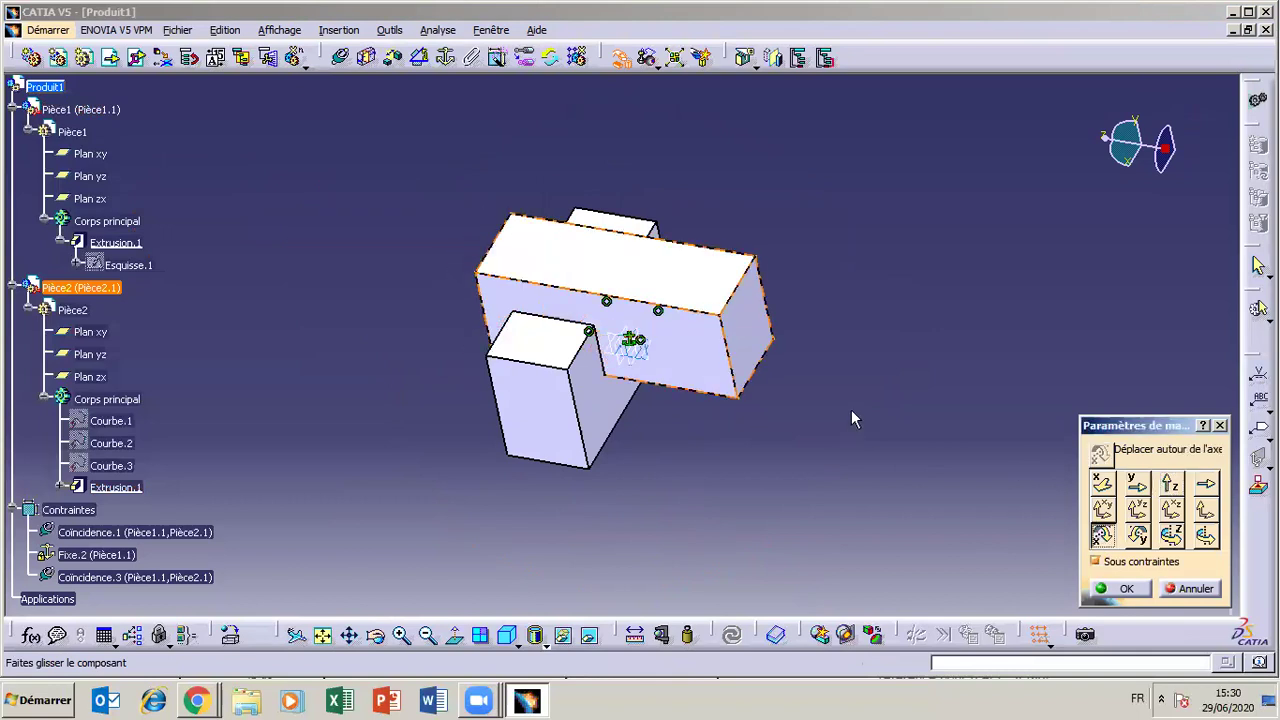
left_click_drag(719, 227, 624, 298)
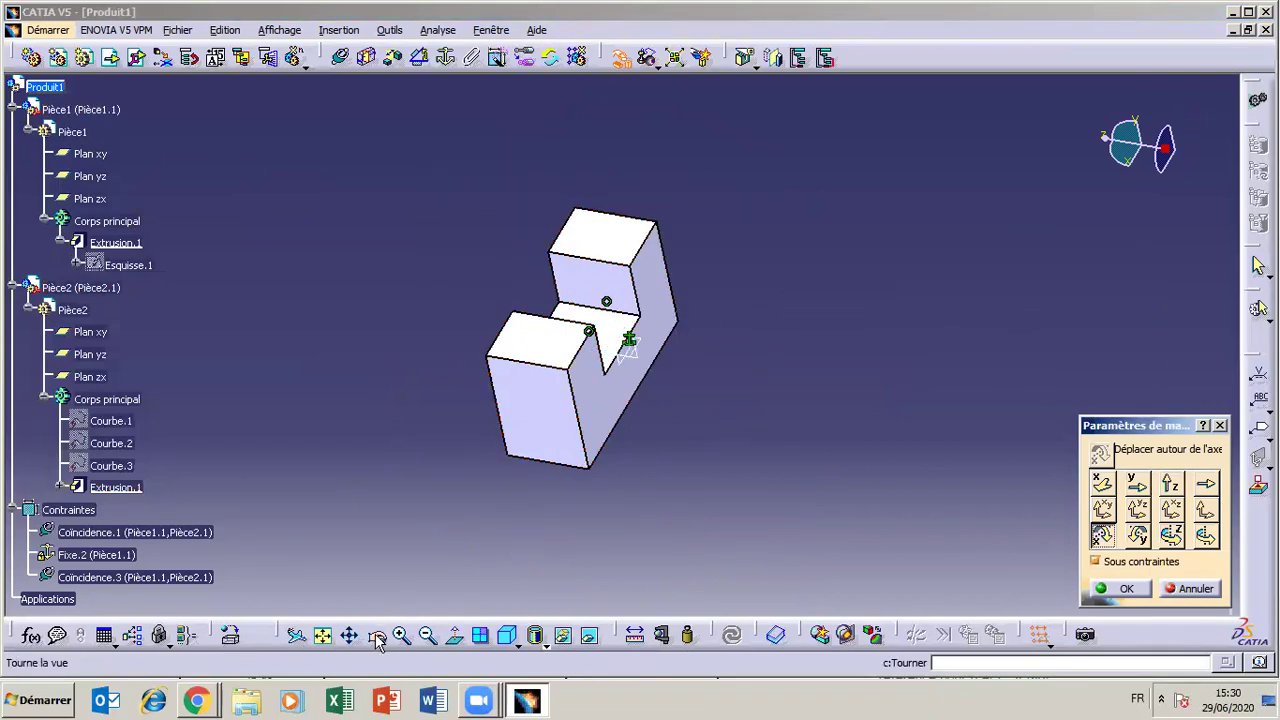
middle_click_drag(657, 471, 483, 484)
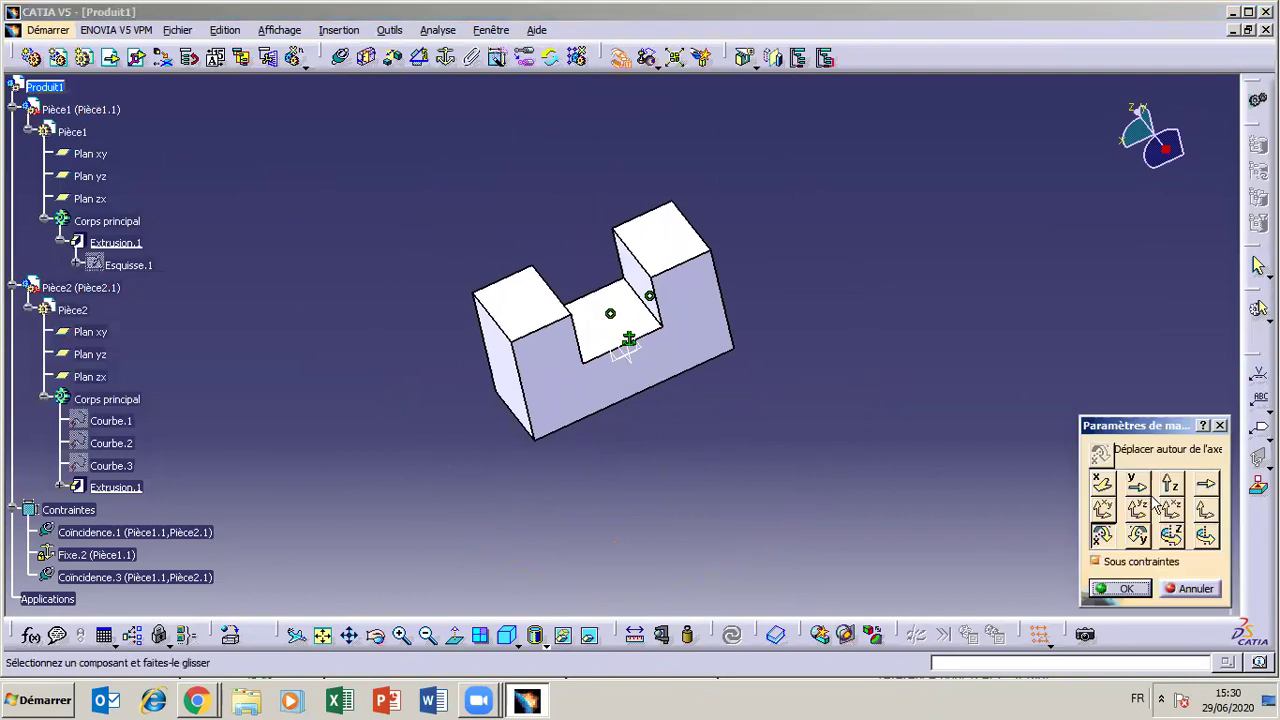
left_click(1170, 590)
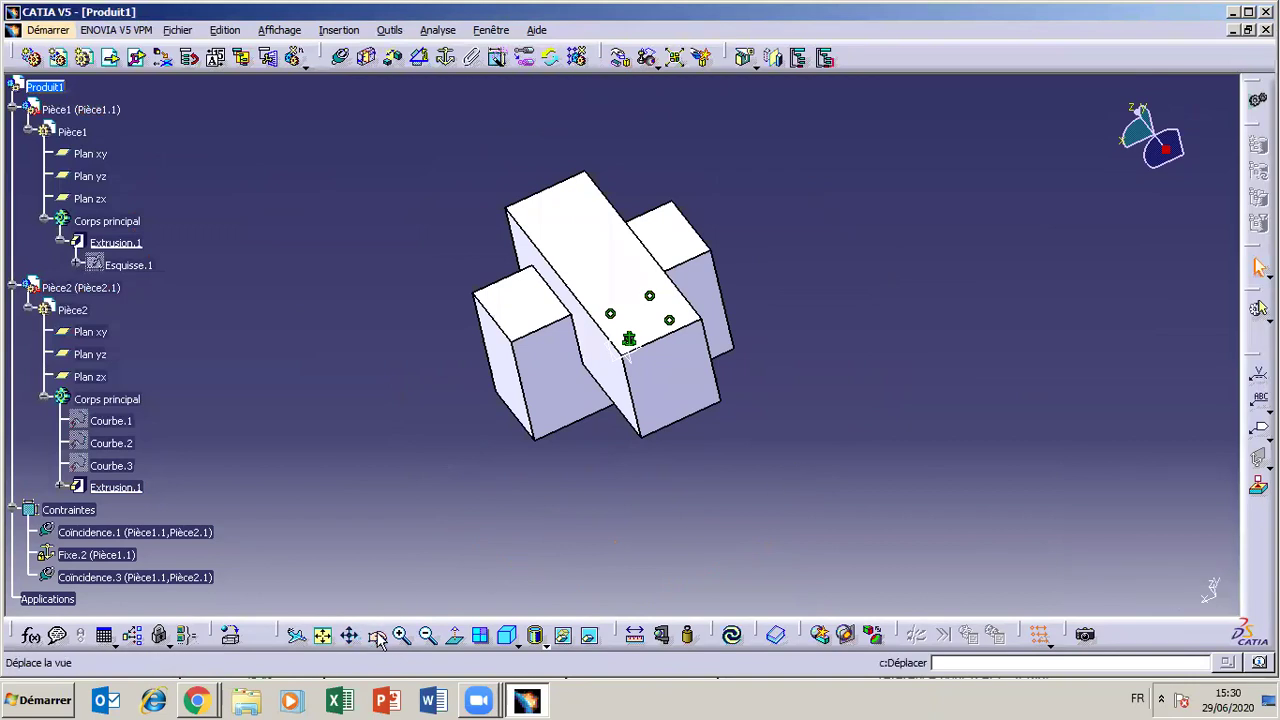
- Restart Manipulation with constraints respected and try to rotate the slider about the X axis
left_click(620, 58)
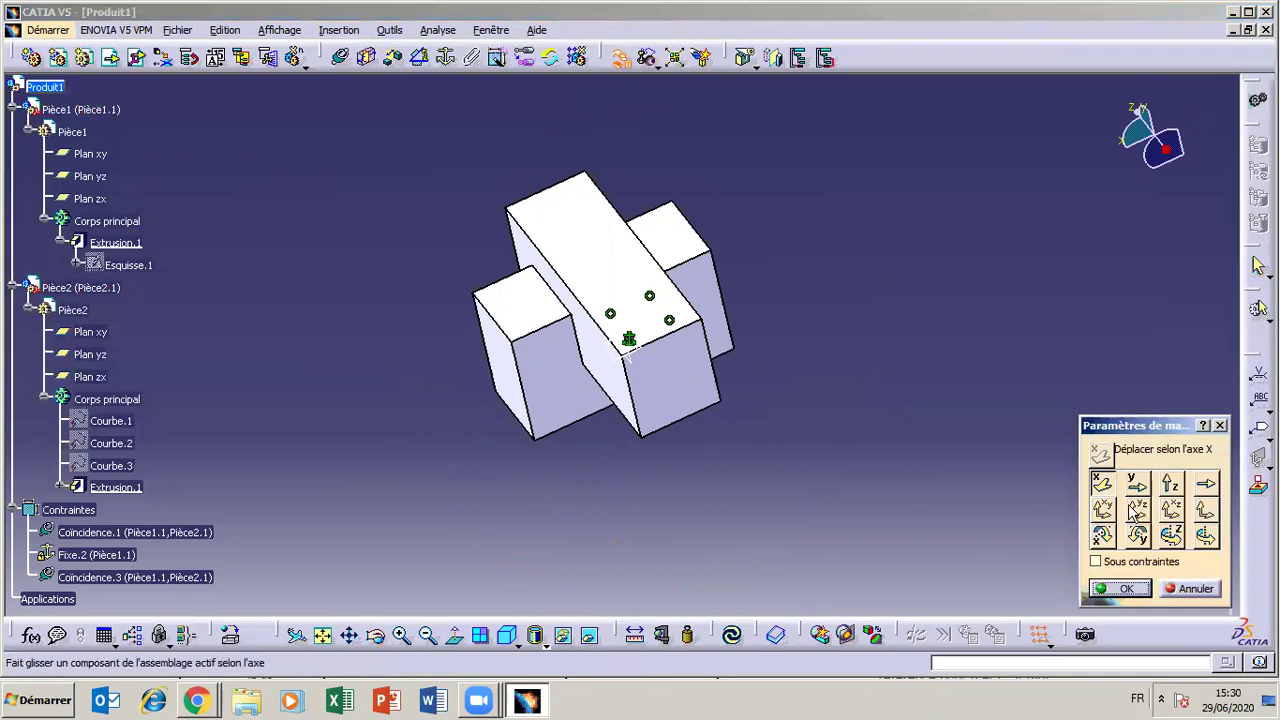
left_click(1102, 535)
left_click(1096, 562)
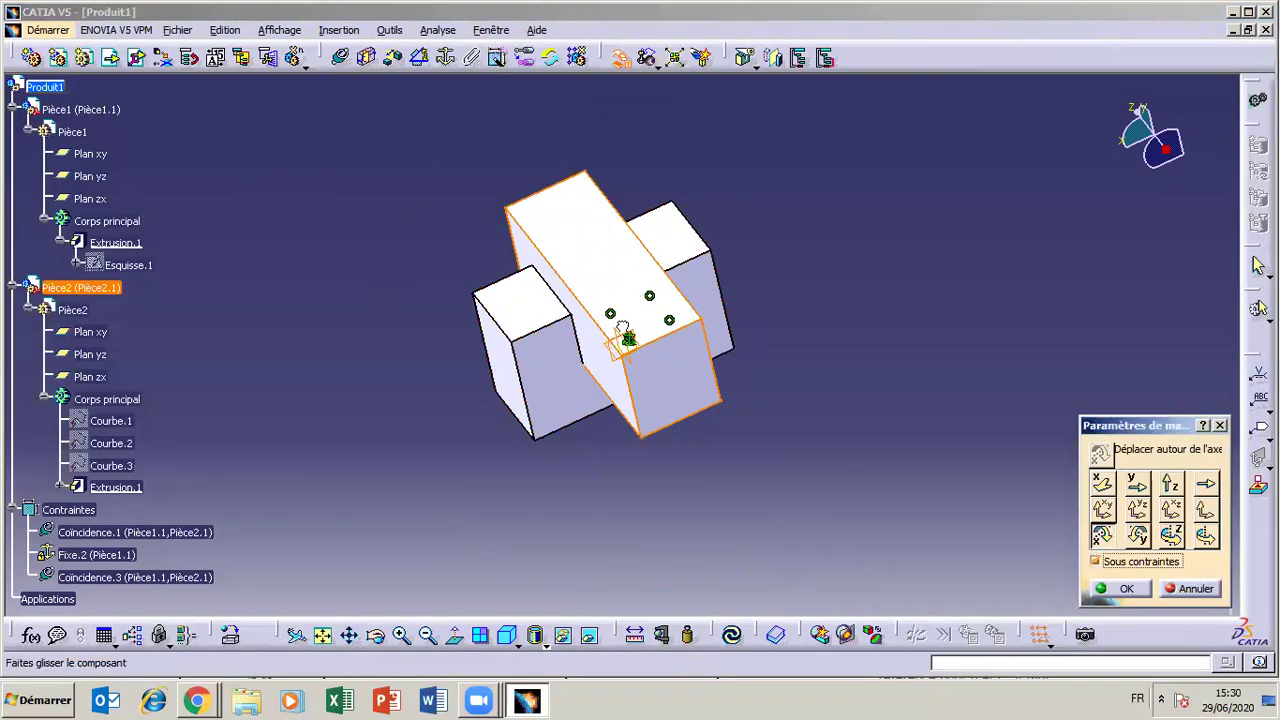
left_click_drag(648, 315, 706, 353)
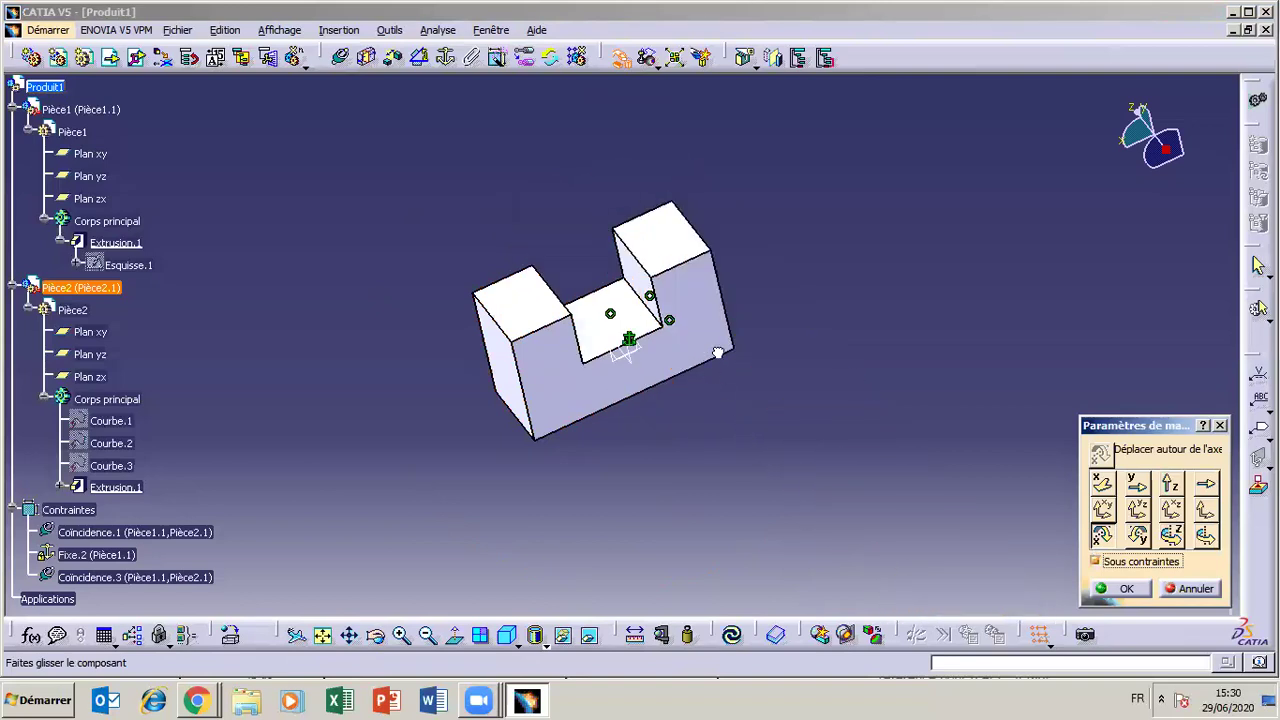
left_click_drag(532, 171, 380, 210)
left_click_drag(371, 160, 392, 190)
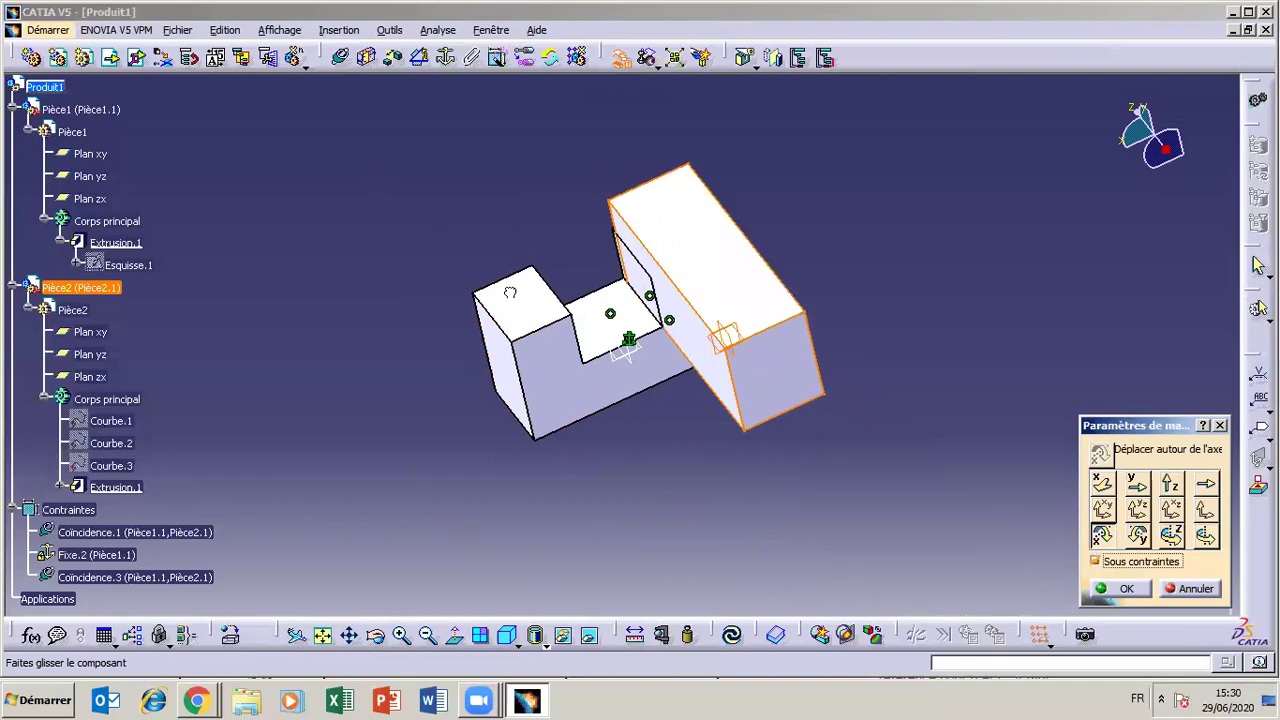
- Test the slider again with rotation about the X axis while facing the U-shaped block's slot profile
left_click(378, 640)
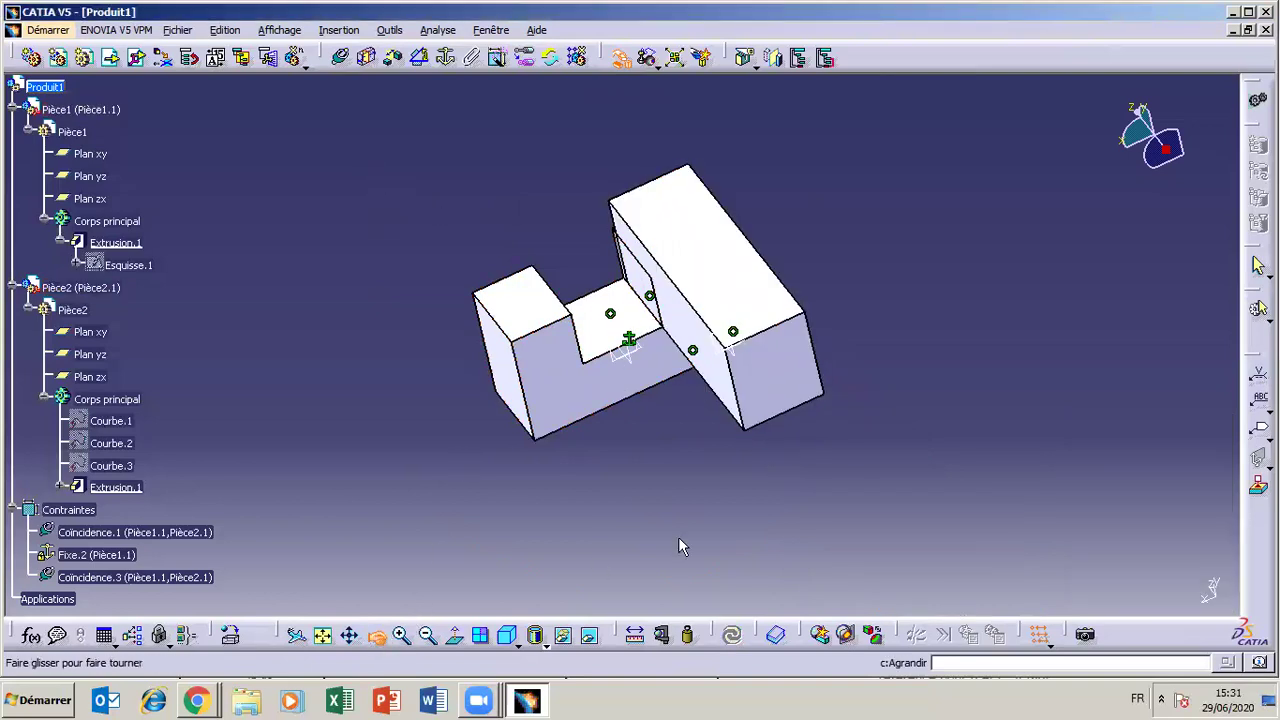
left_click_drag(771, 531, 729, 457)
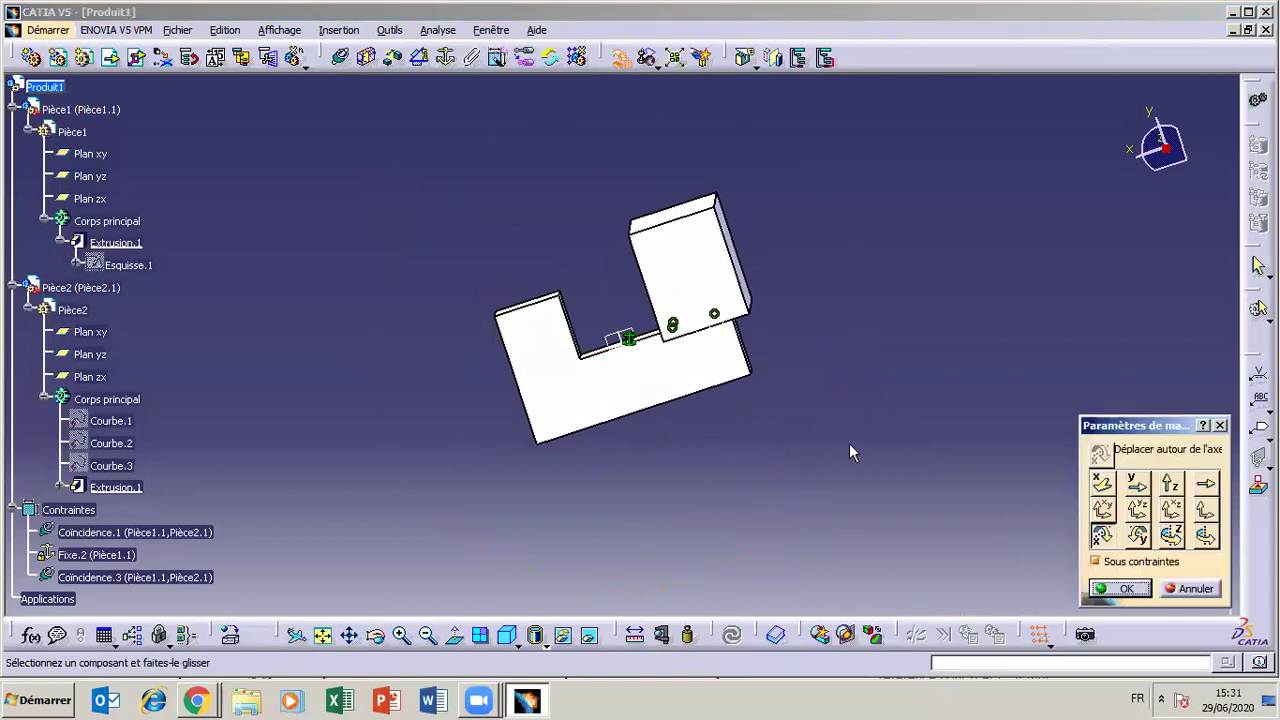
left_click_drag(698, 253, 593, 282)
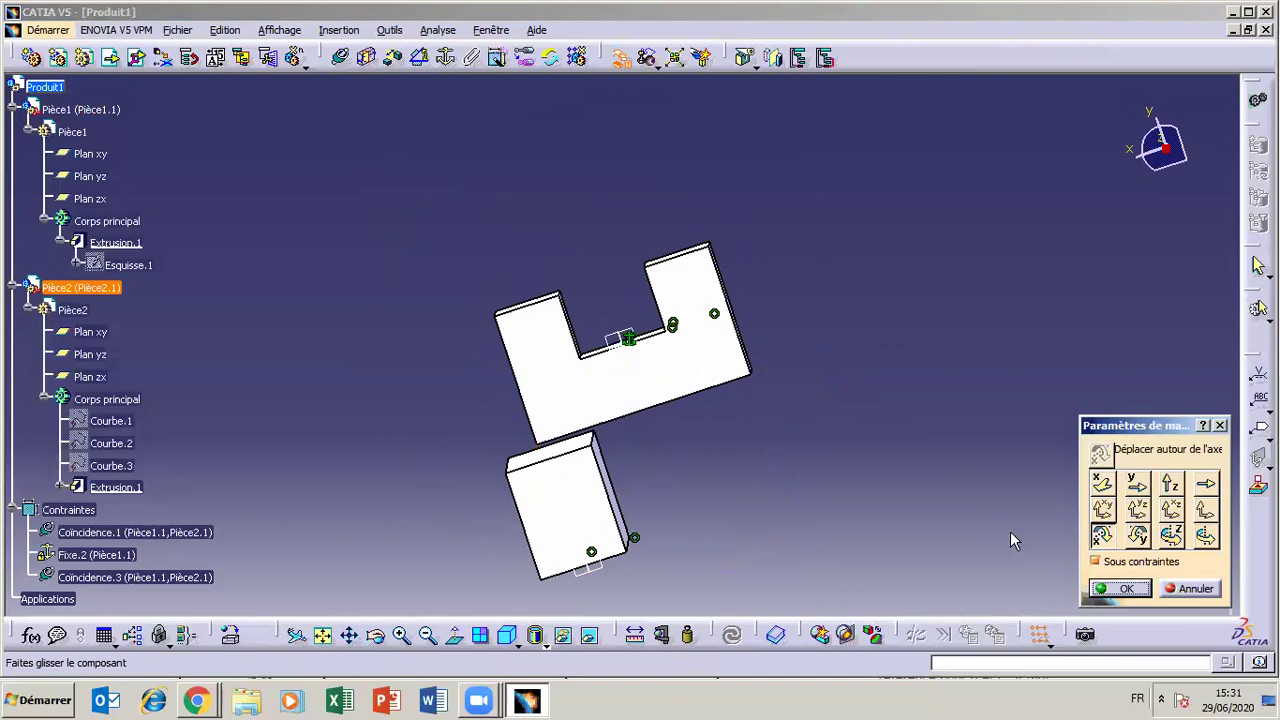
left_click_drag(566, 359, 428, 608)
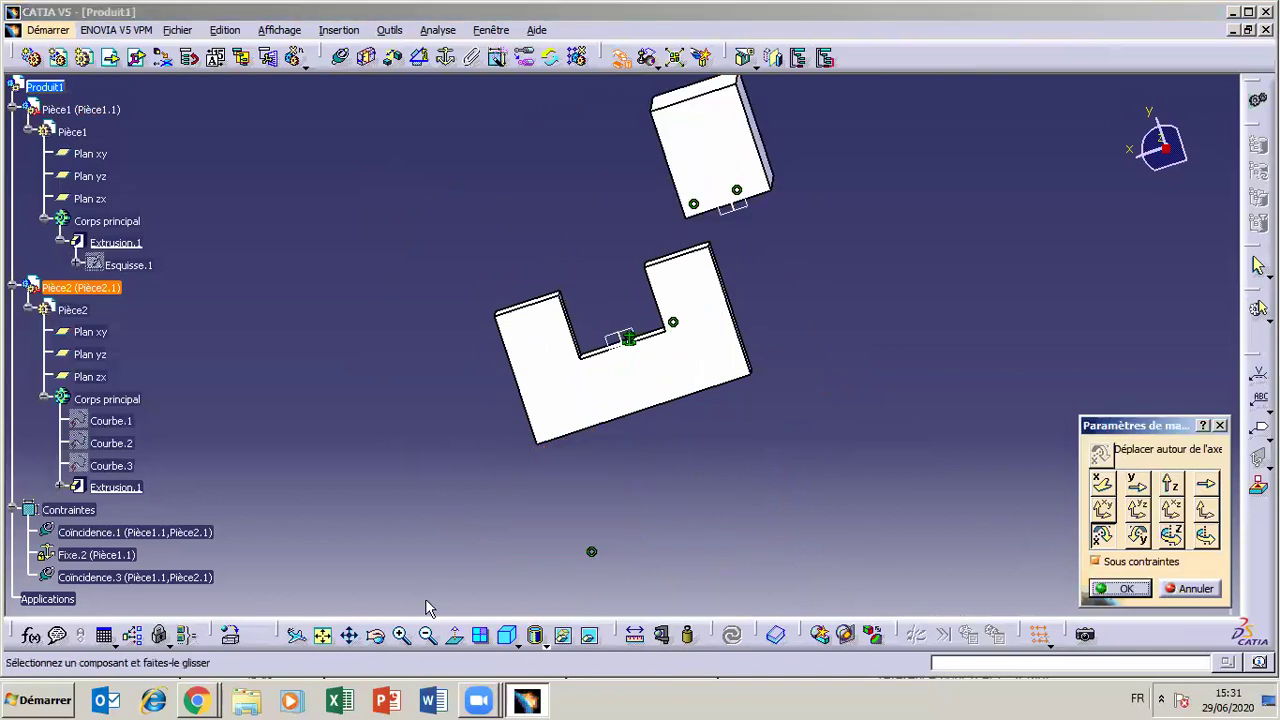
- Fit both parts in view and retry the constrained rotation of the distant slider about the X axis
left_click(378, 637)
left_click_drag(851, 323, 920, 360)
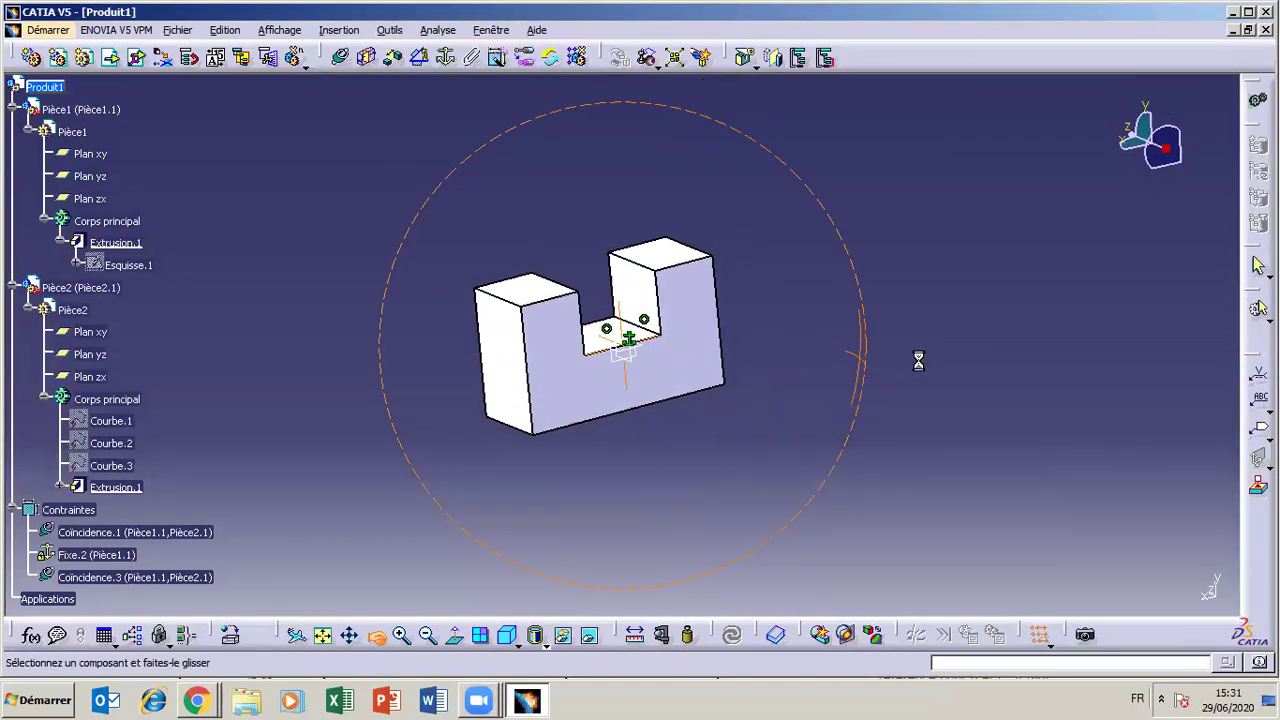
left_click(428, 637)
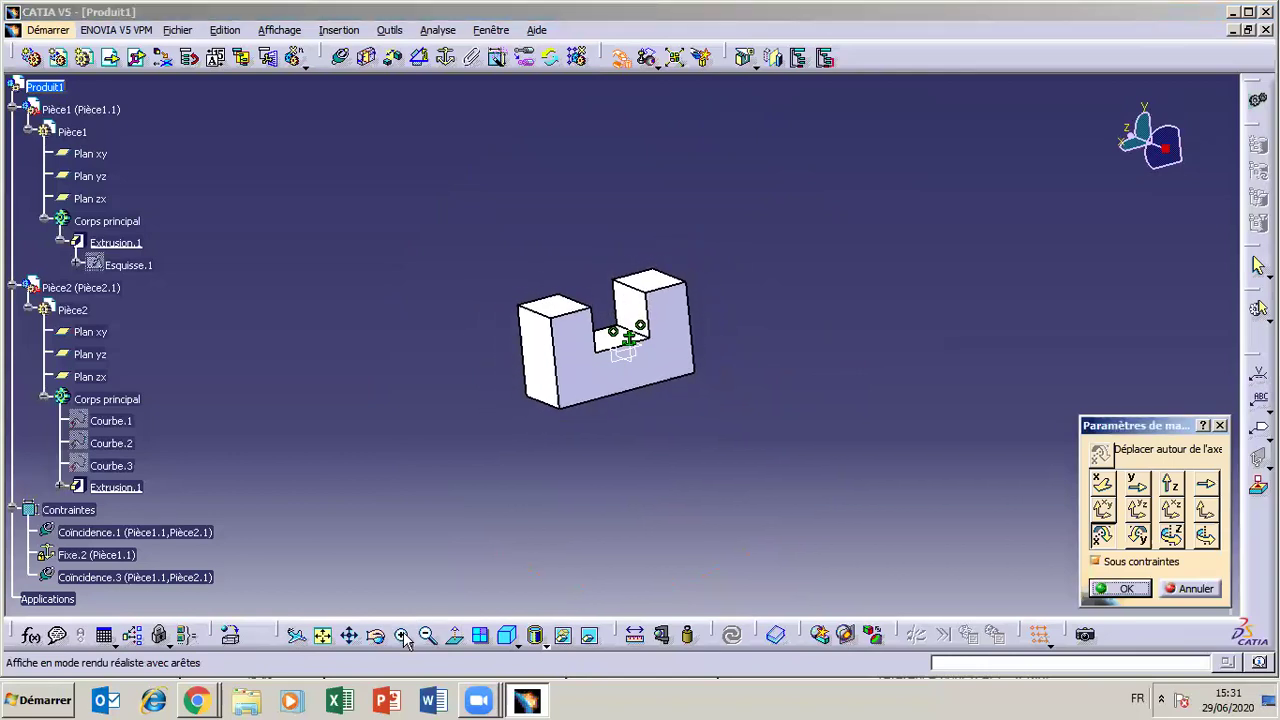
left_click(322, 637)
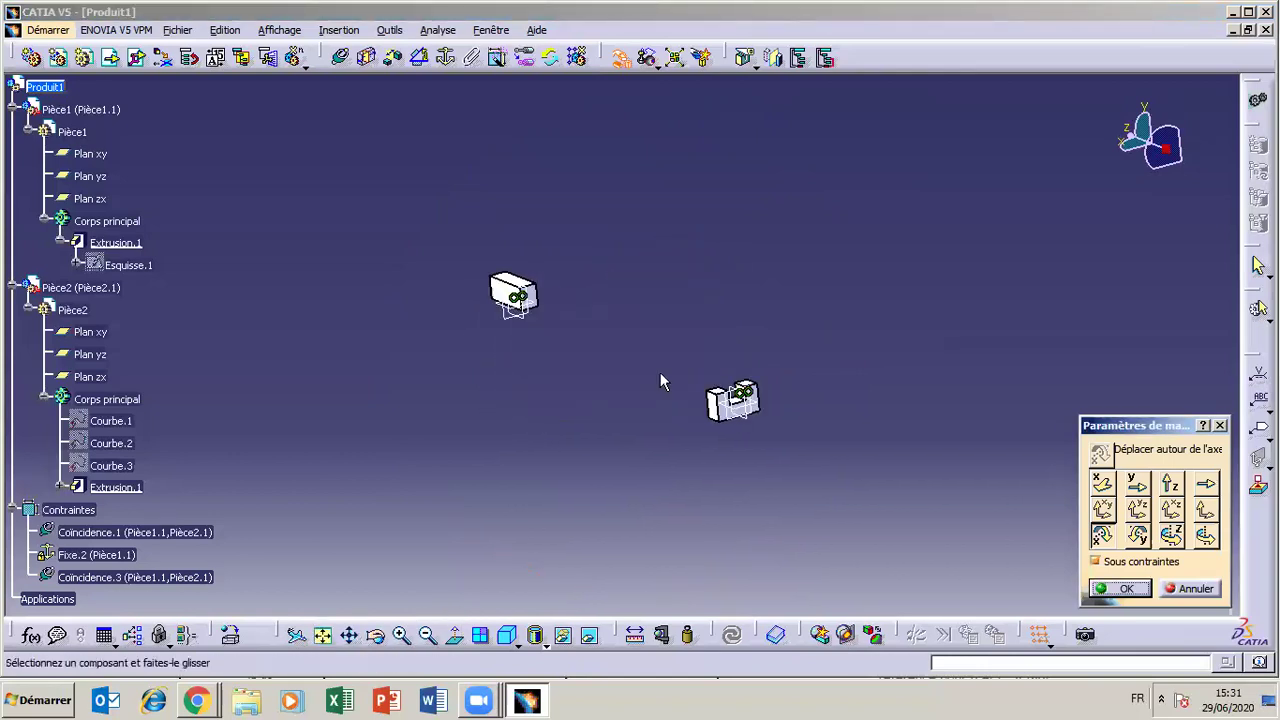
left_click_drag(522, 292, 555, 266)
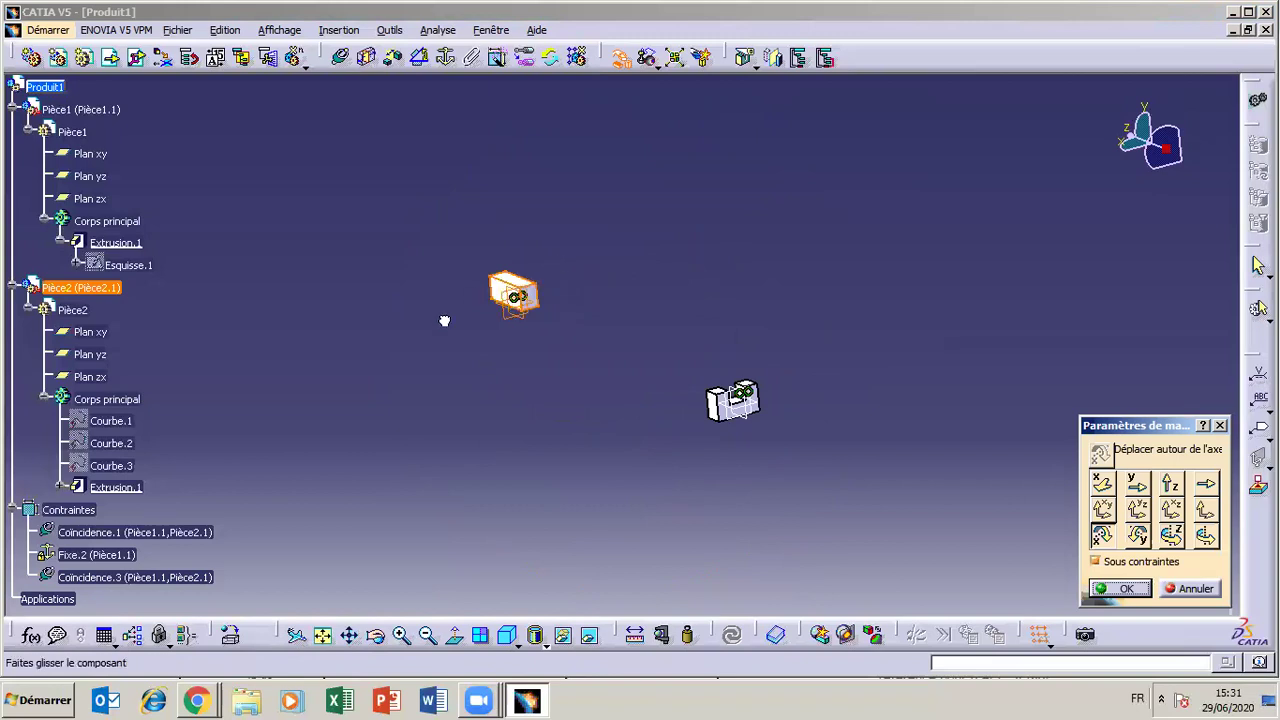
left_click(1101, 535)
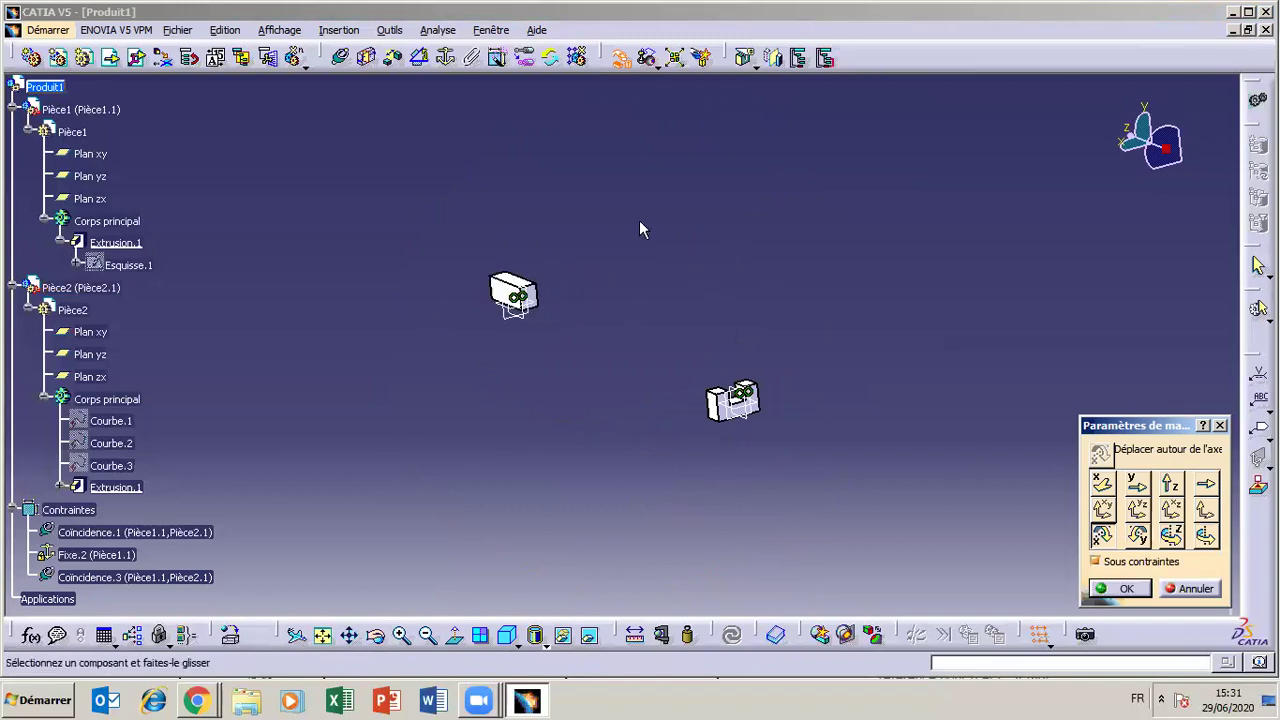
left_click_drag(514, 290, 557, 231)
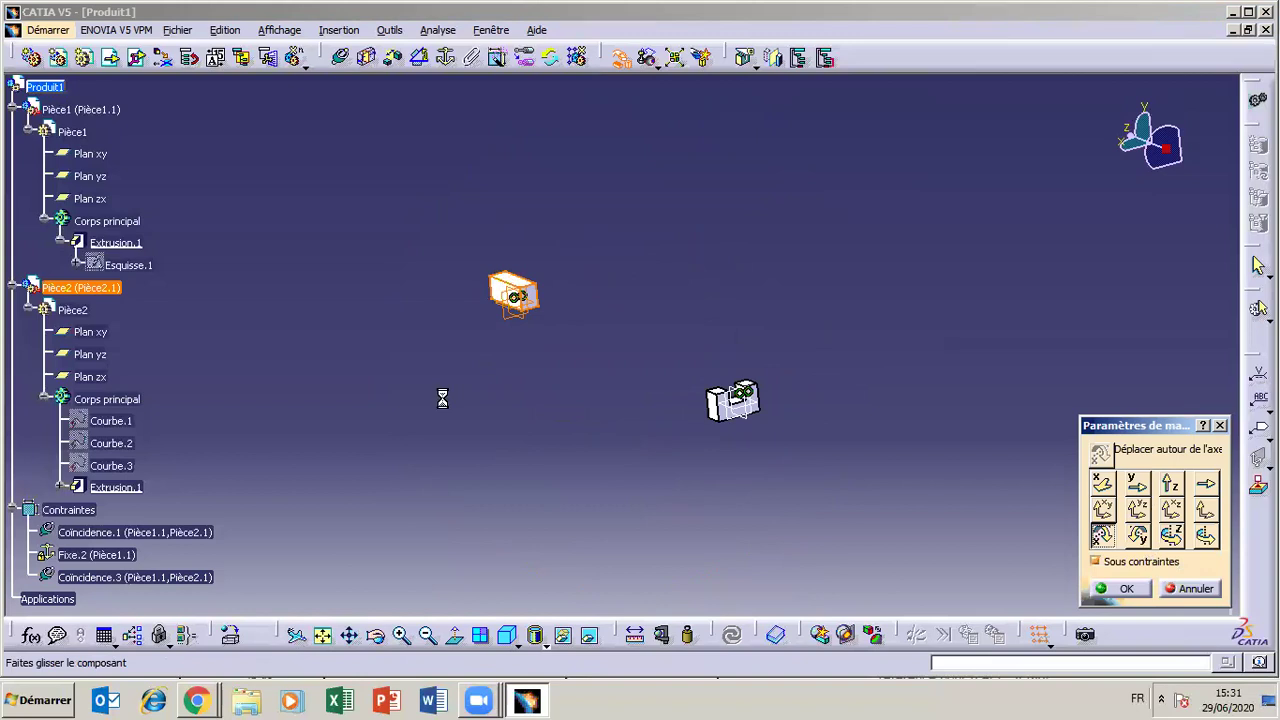
left_click_drag(555, 289, 557, 288)
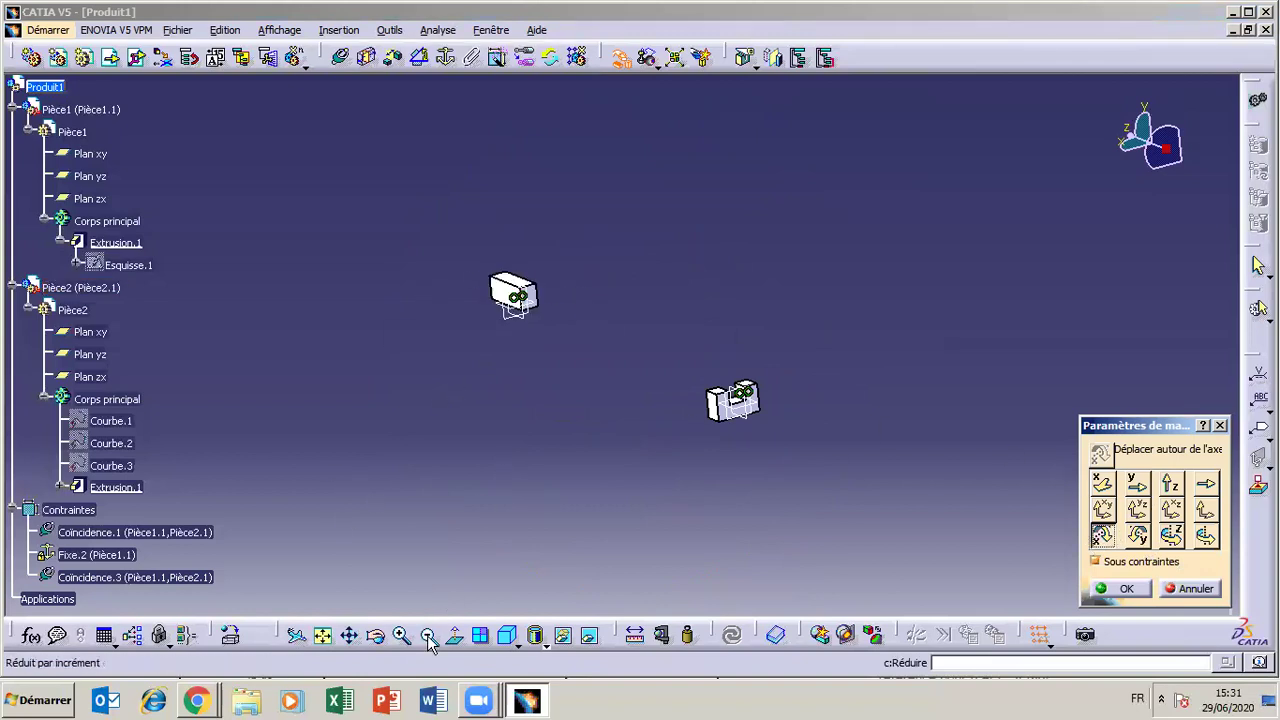
- Try to rotate the slider about the Z axis with constraints respected
left_click(376, 635)
left_click_drag(557, 377, 811, 509)
left_click_drag(395, 313, 463, 259)
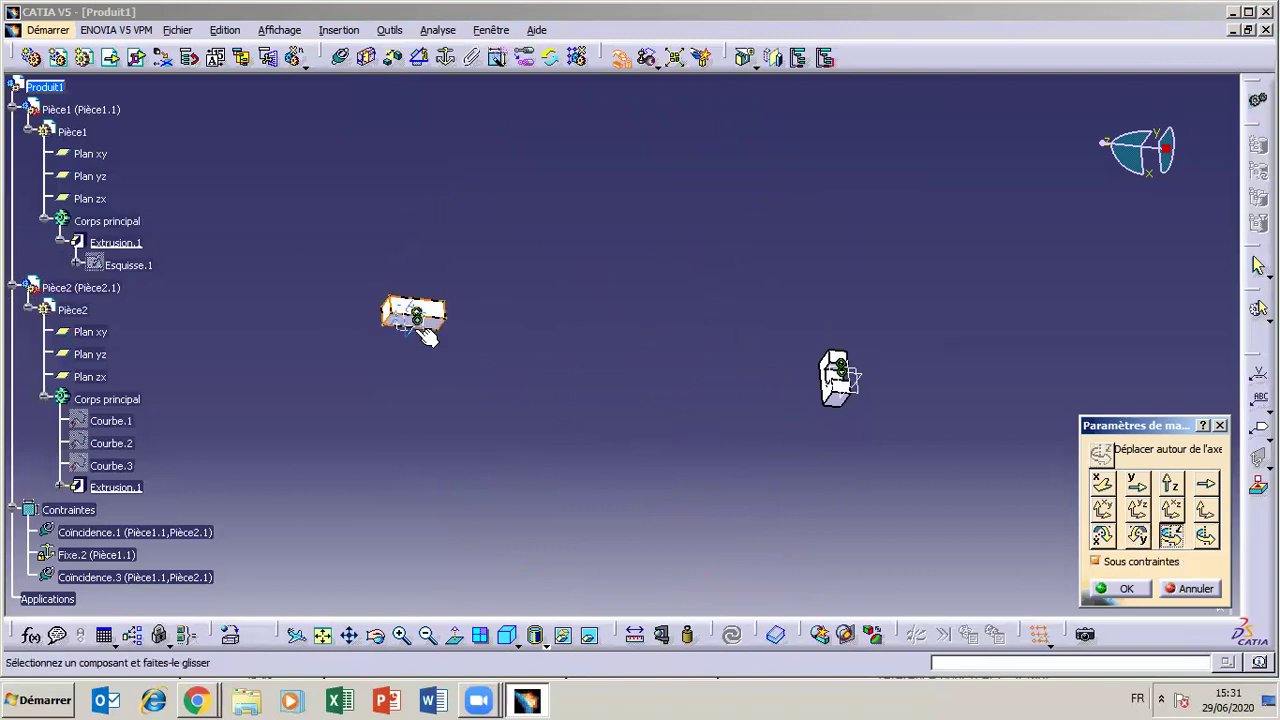
left_click_drag(438, 316, 294, 317)
left_click(402, 636)
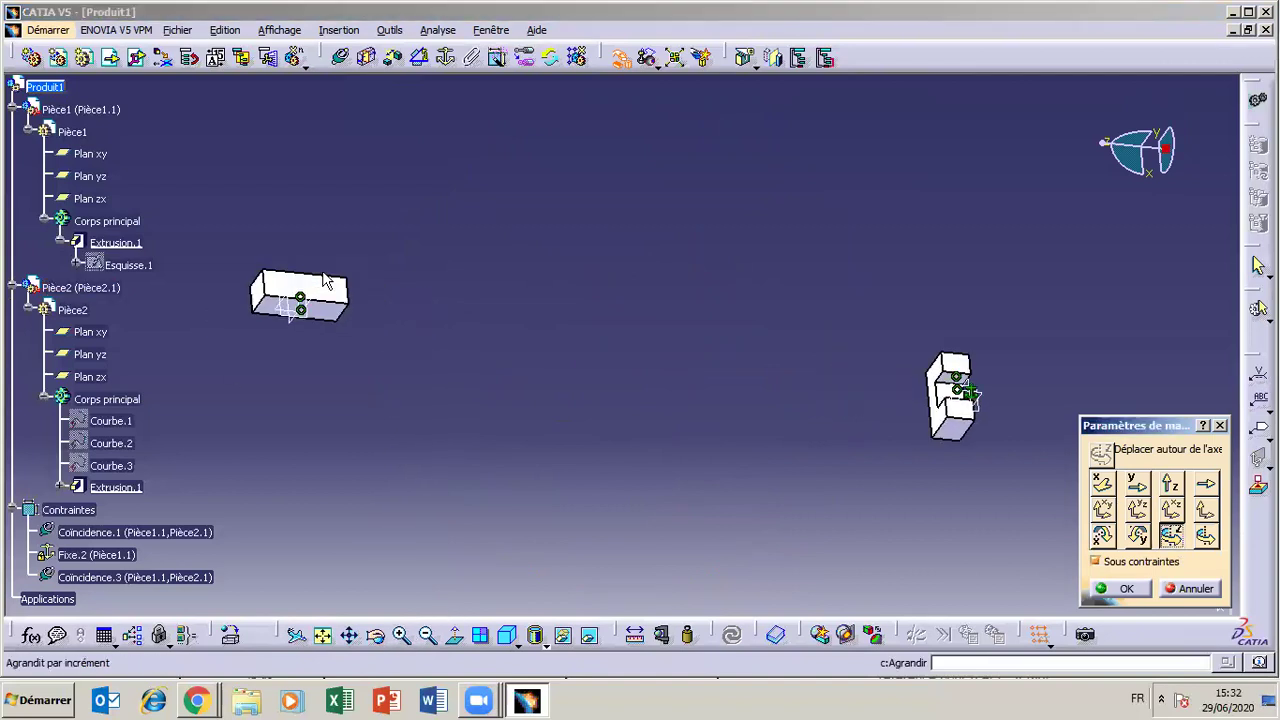
left_click_drag(325, 280, 384, 298)
left_click_drag(133, 306, 360, 322)
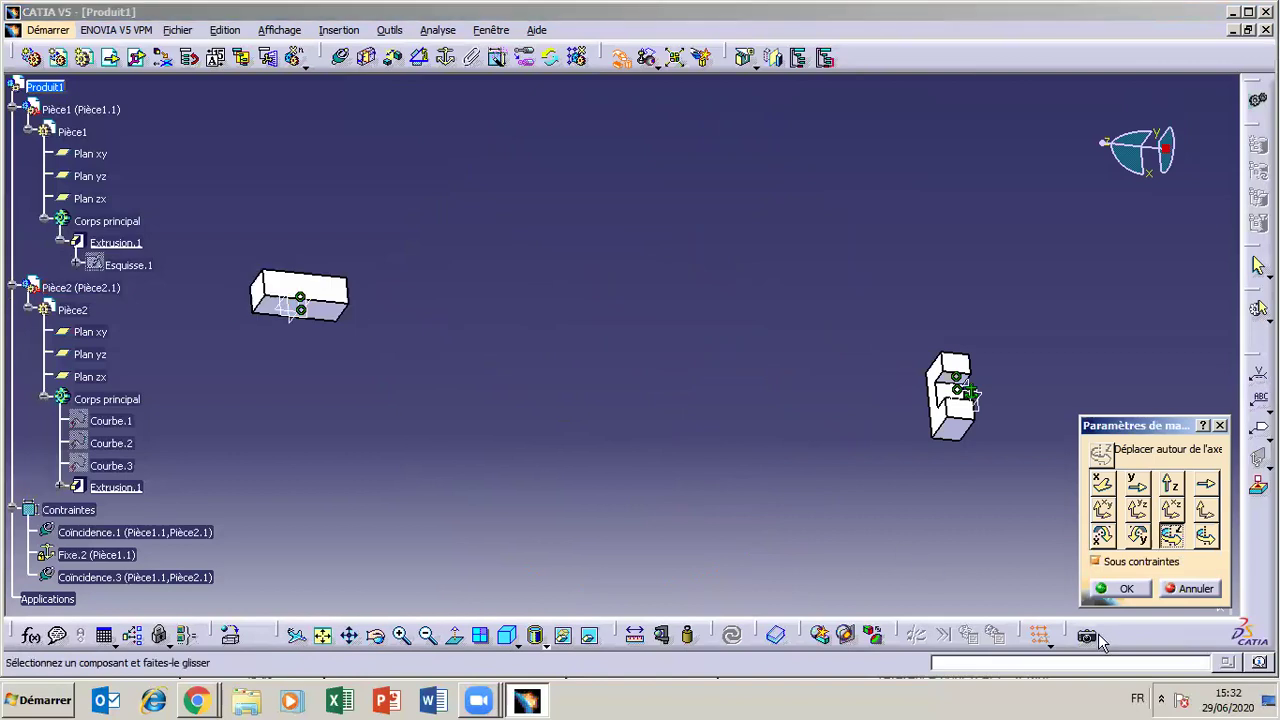
- Switch the manipulation back to rotation about the X axis and try to turn the slider
left_click(1101, 536)
left_click(285, 283)
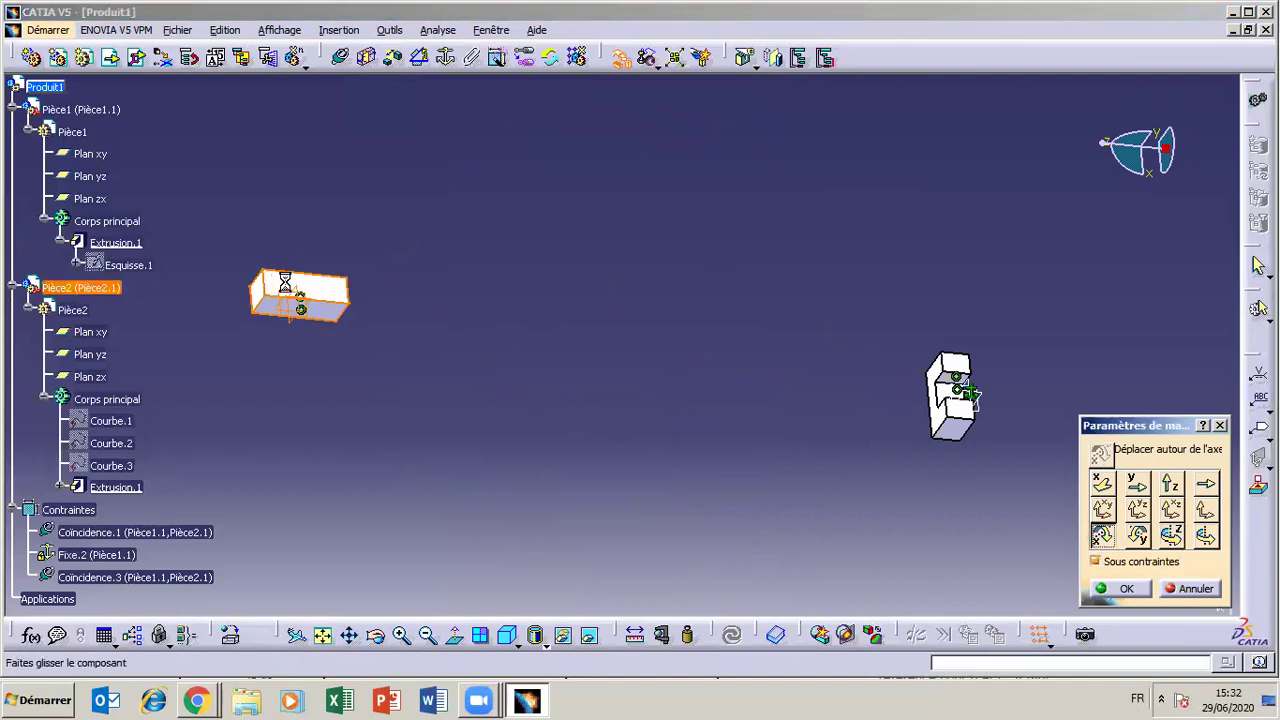
left_click_drag(388, 442, 392, 460)
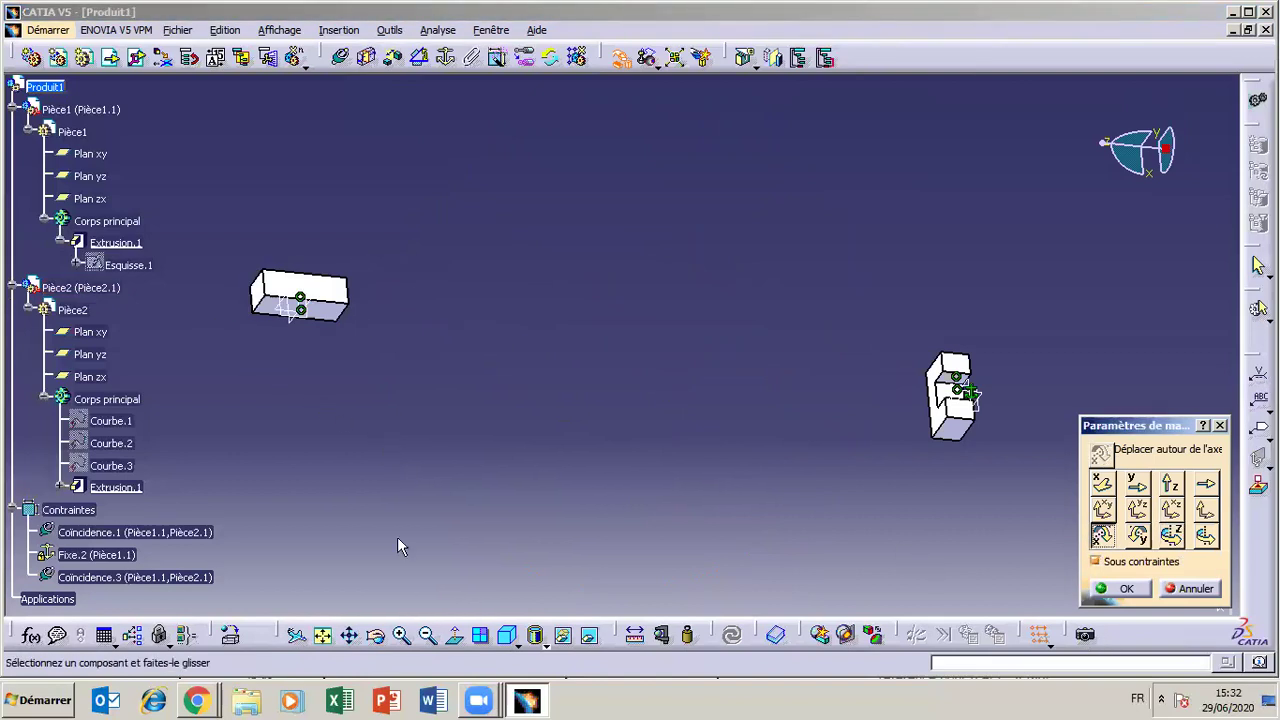
middle_click_drag(294, 418, 697, 400)
left_click_drag(571, 373, 641, 297)
left_click_drag(789, 266, 648, 308)
- Try to rotate the slider about the X axis with constraints respected while facing the U-shaped block's profile
left_click(377, 637)
left_click_drag(680, 480, 689, 317)
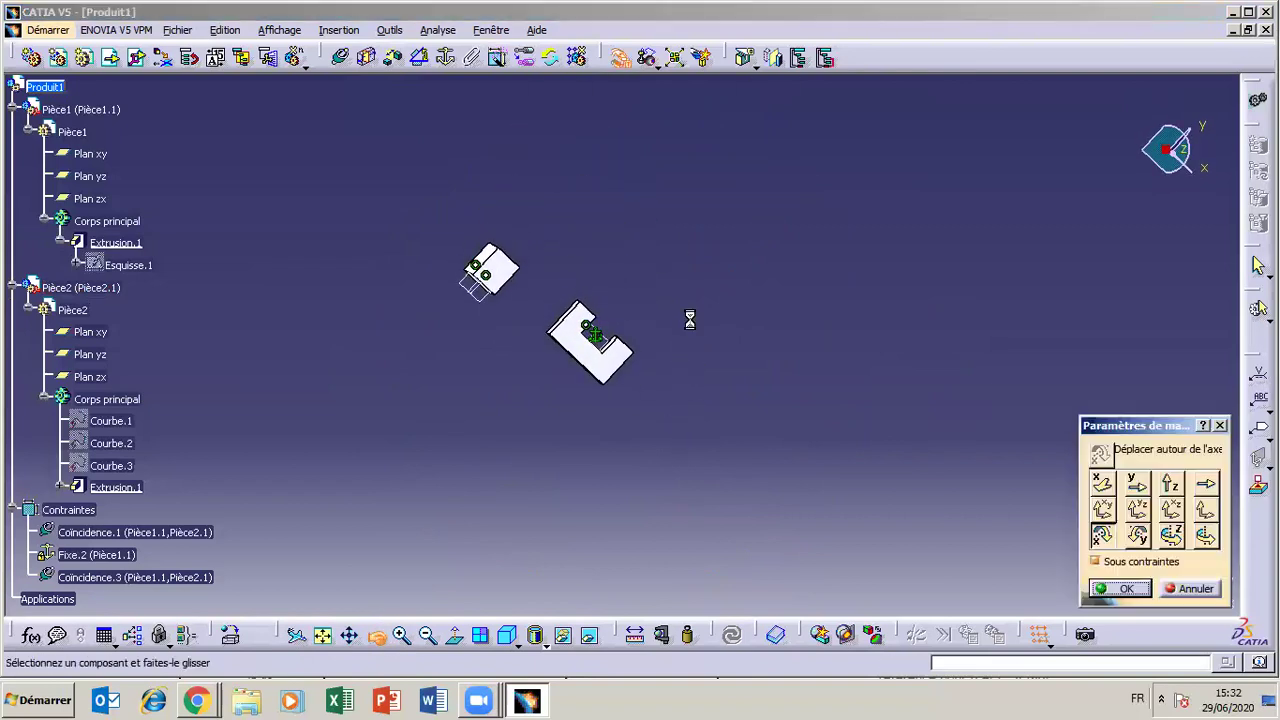
left_click(428, 636)
left_click(405, 636)
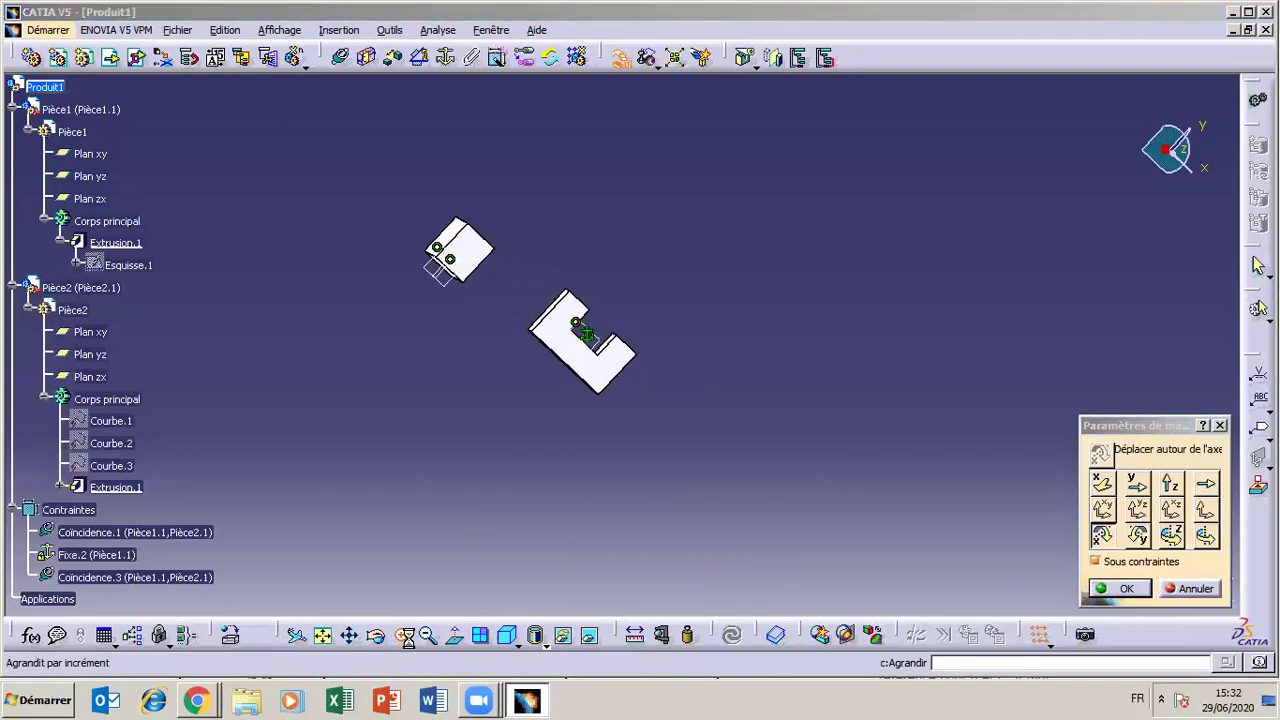
left_click(374, 638)
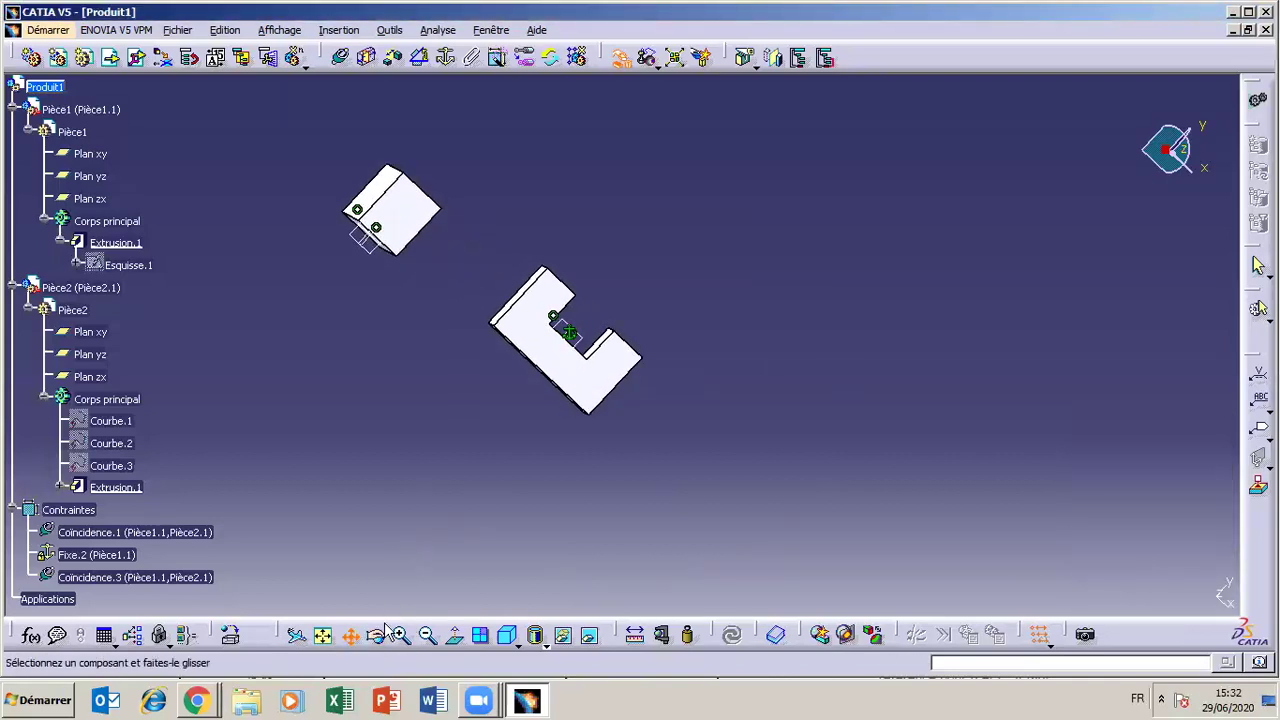
middle_click_drag(427, 483, 476, 531)
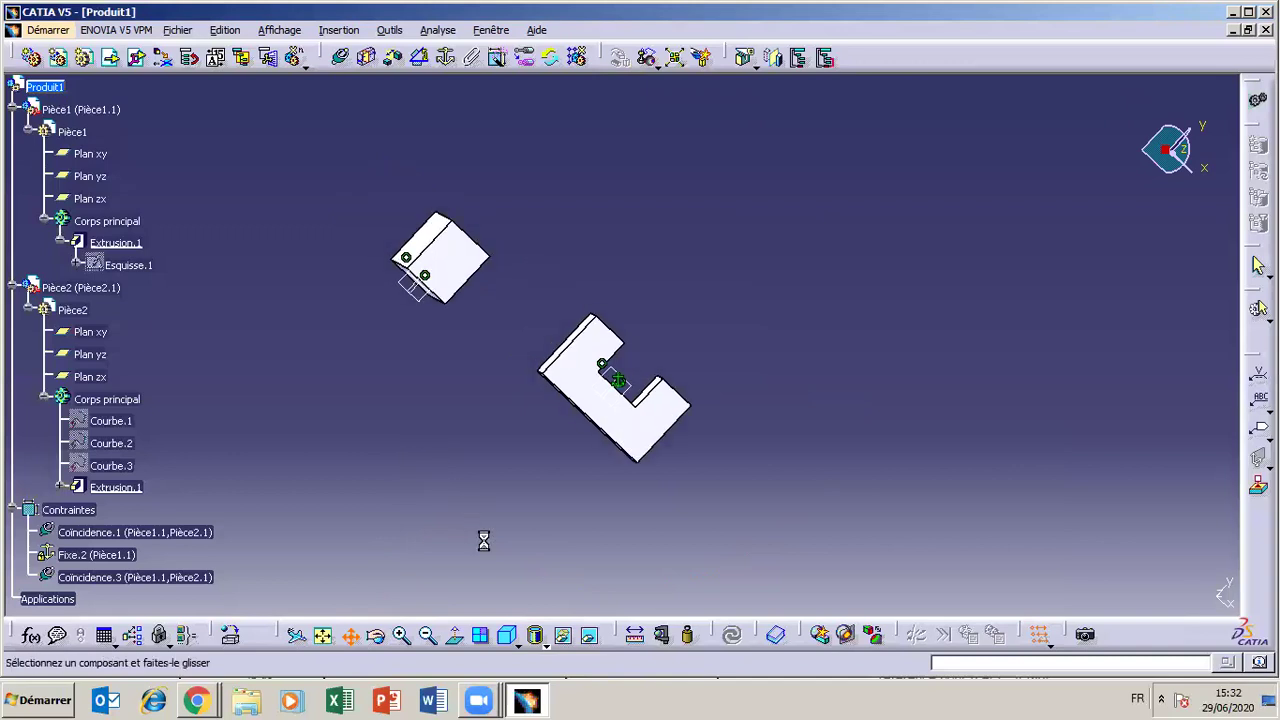
middle_click_drag(527, 389, 548, 444)
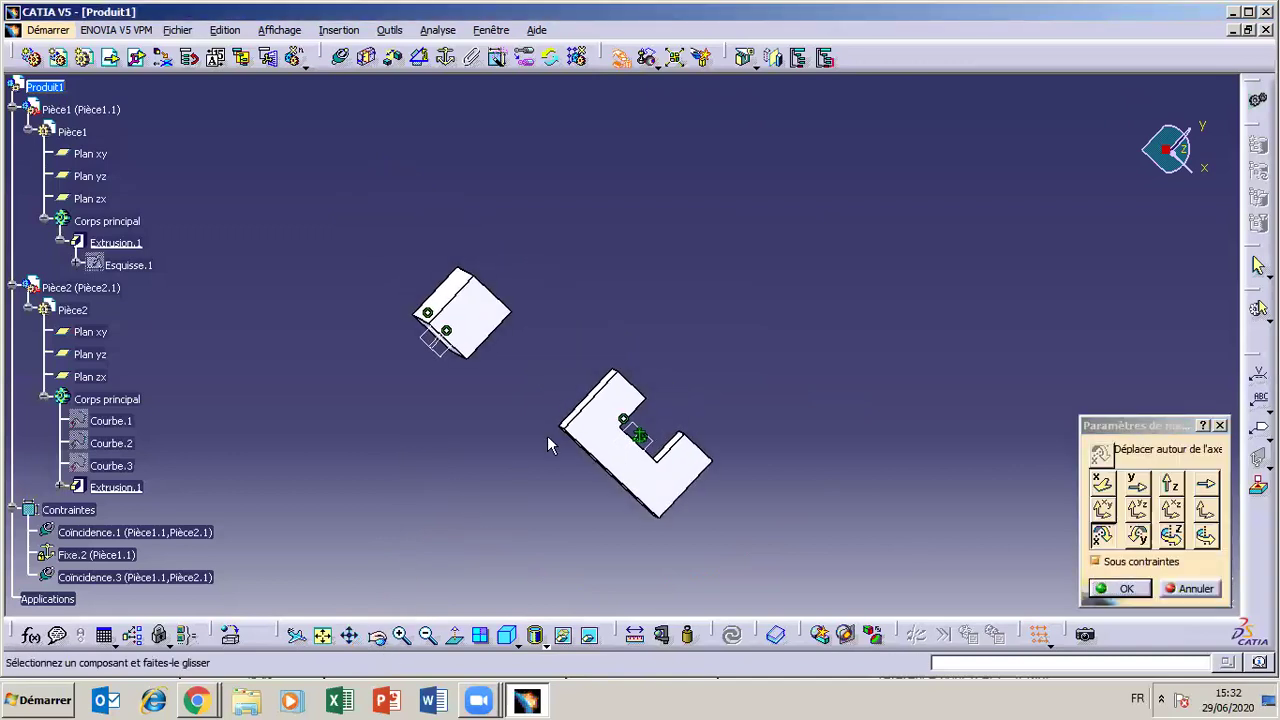
left_click(377, 634)
left_click_drag(505, 505, 583, 399)
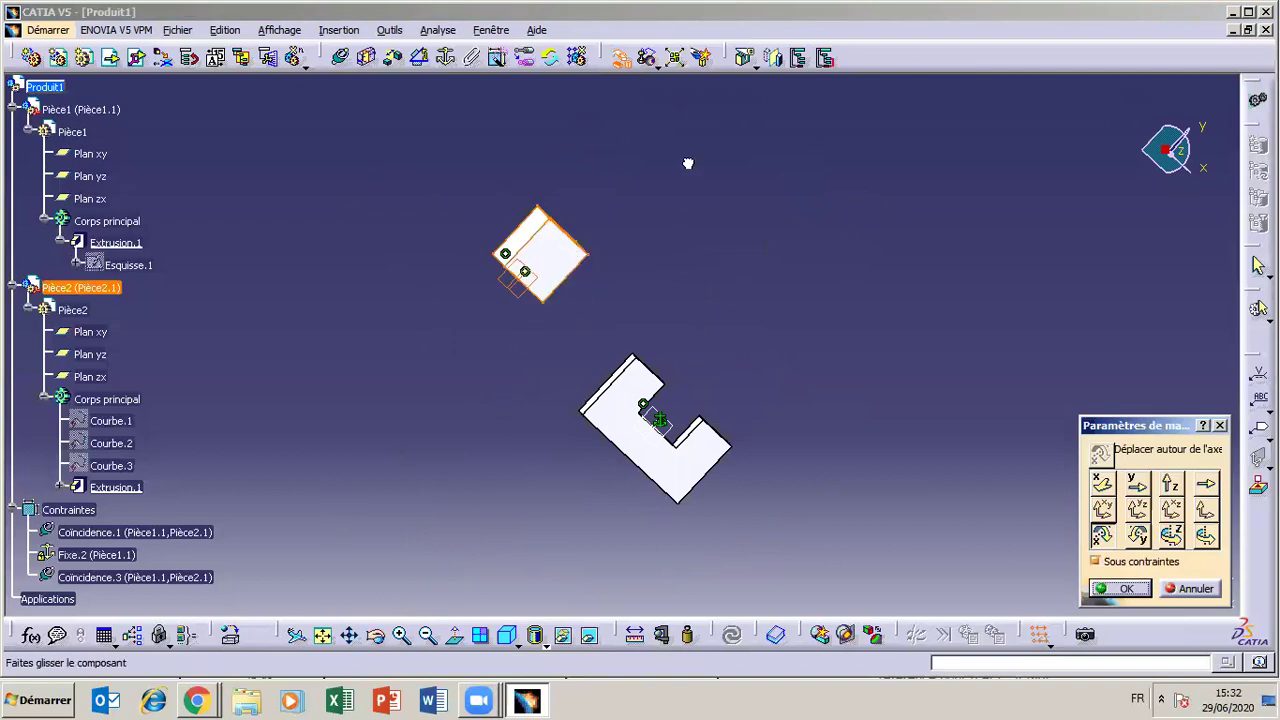
- Retry the constrained rotation of the slider about the X axis from a tilted angle and cancel the manipulation
left_click(376, 634)
left_click_drag(697, 474, 656, 486)
left_click(382, 637)
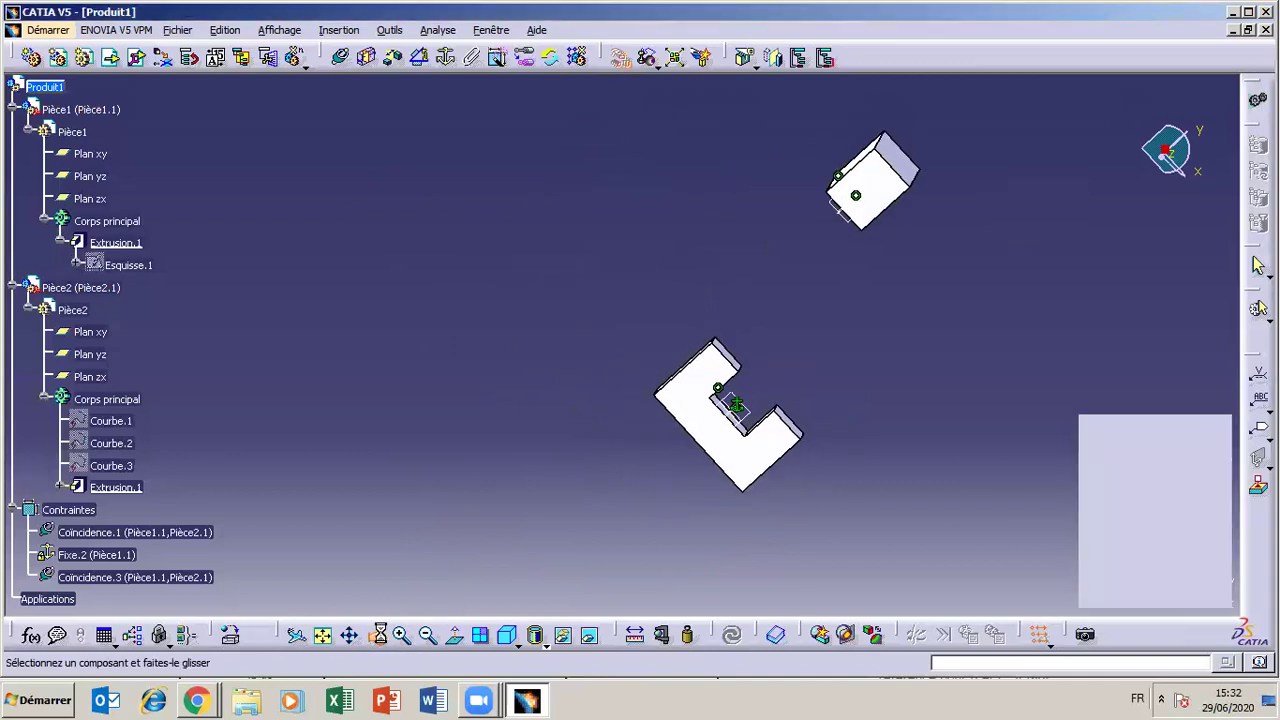
left_click_drag(847, 336, 675, 389)
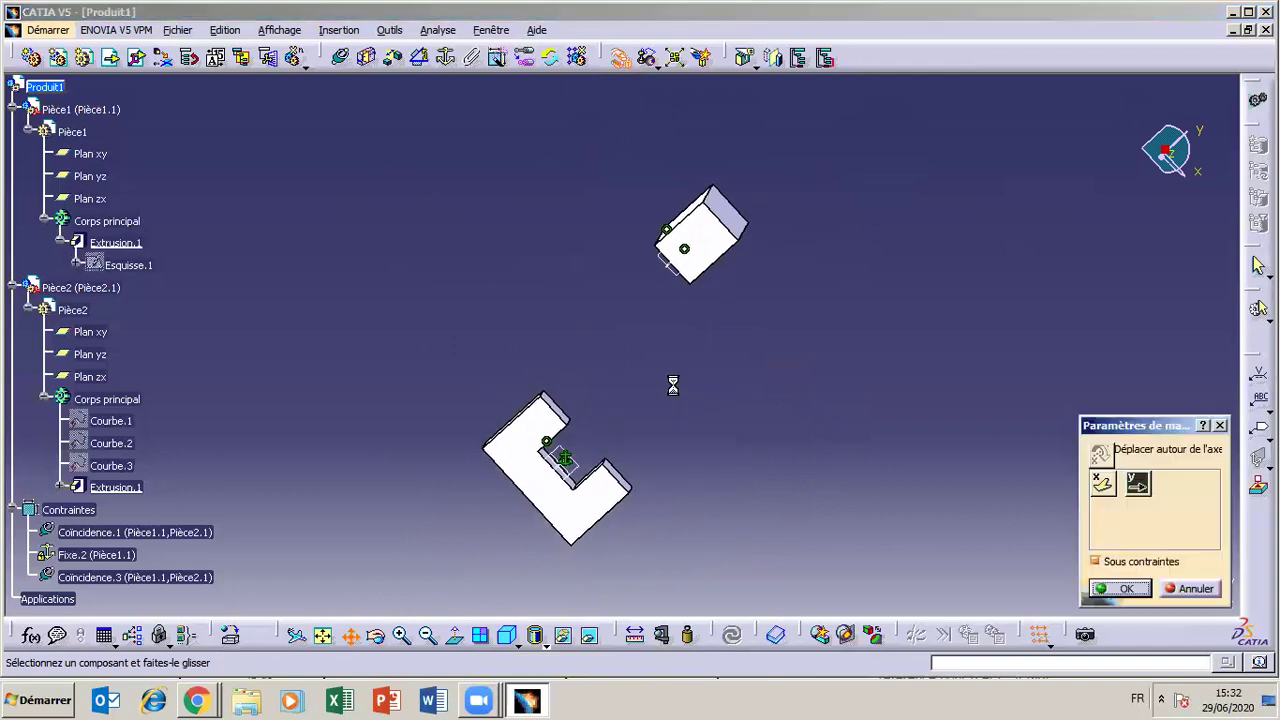
left_click_drag(710, 262, 742, 298)
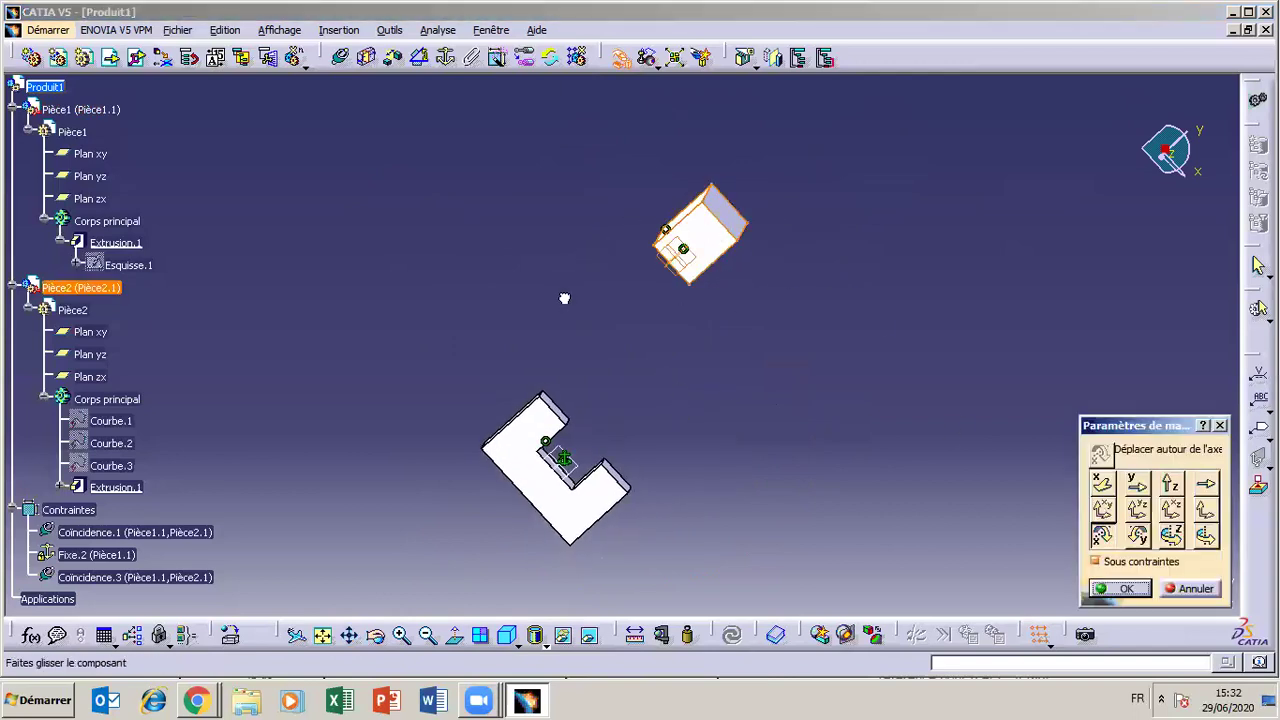
left_click(1197, 588)
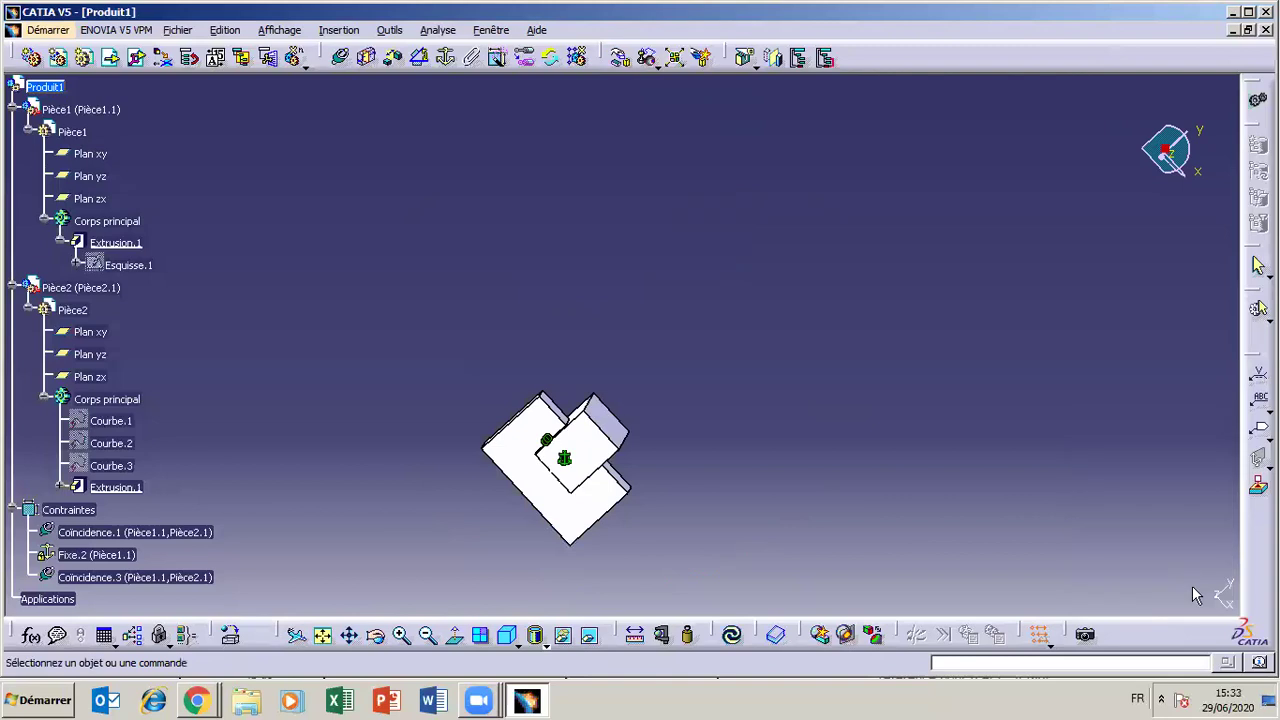
- Restart the manipulation with constraints respected and try to translate the slider along the X axis
left_click(373, 630)
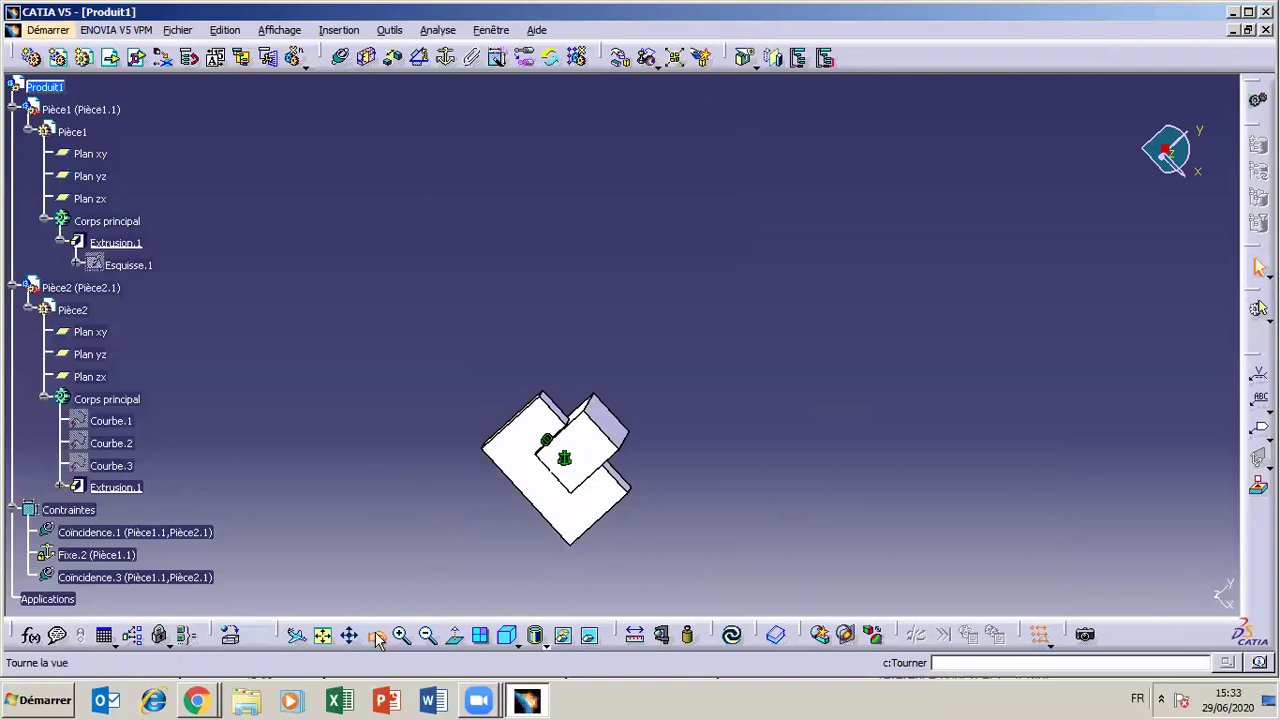
left_click_drag(697, 462, 666, 478)
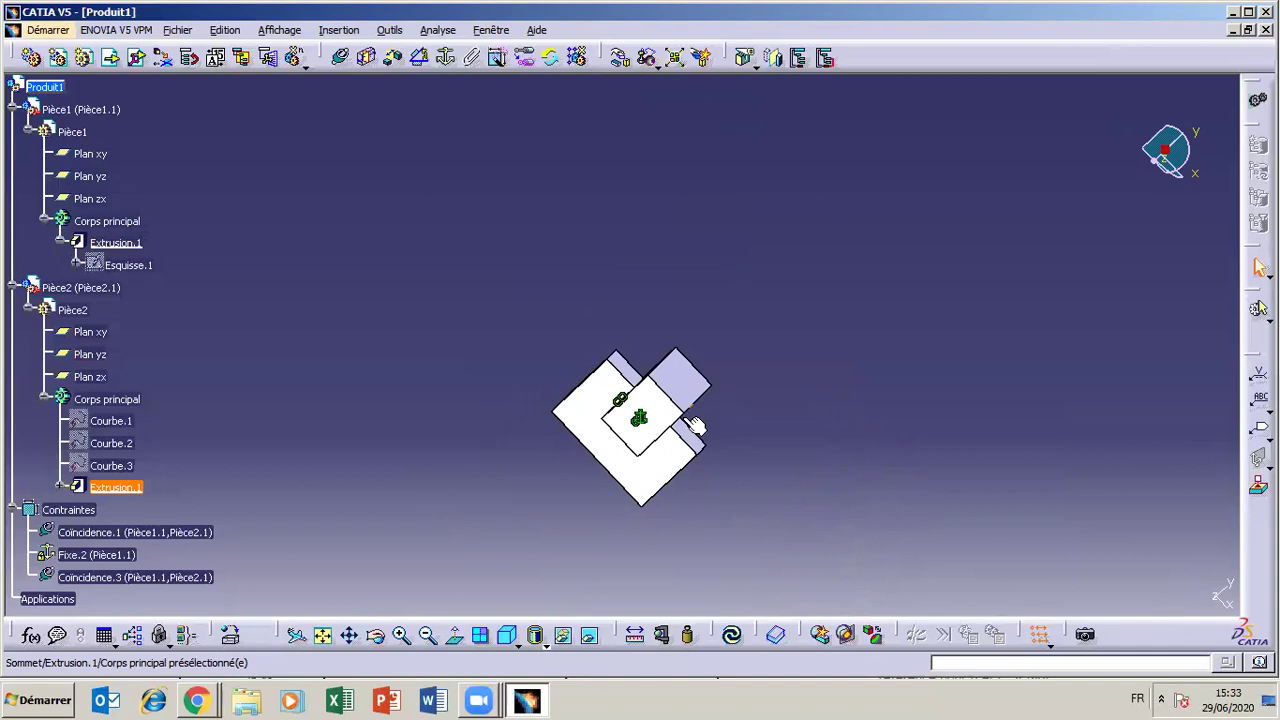
left_click(682, 412)
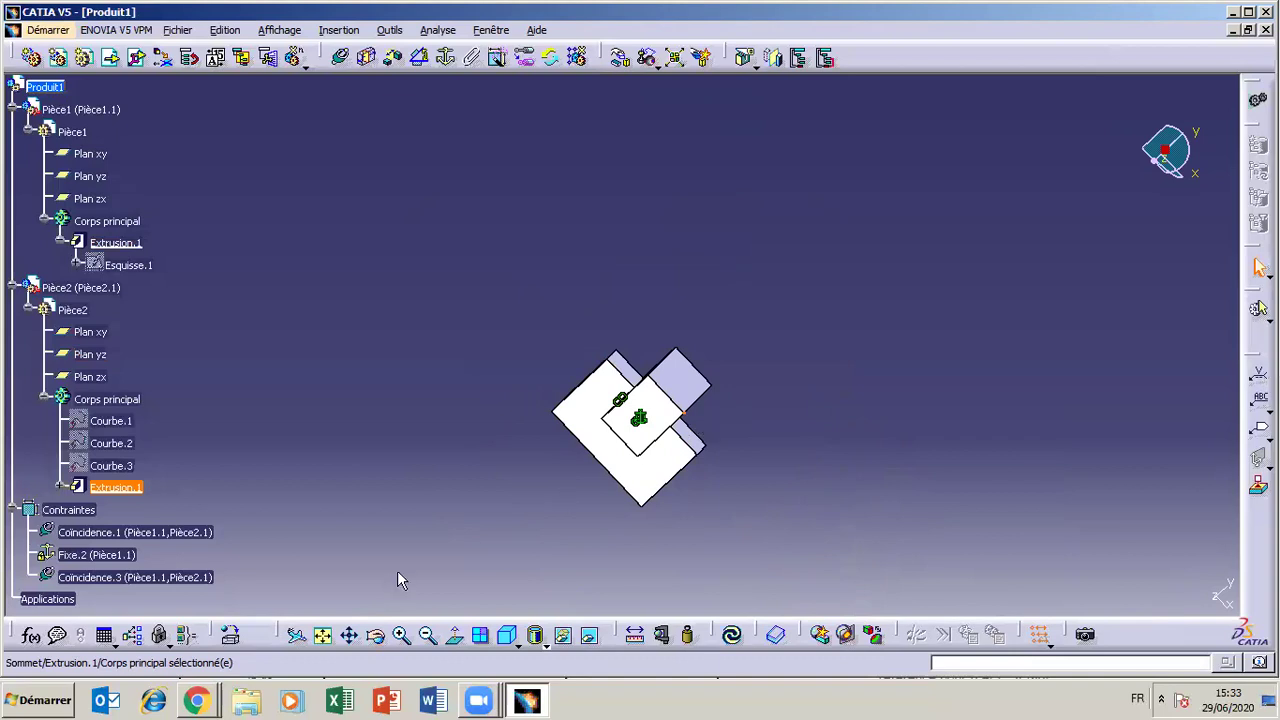
left_click(615, 57)
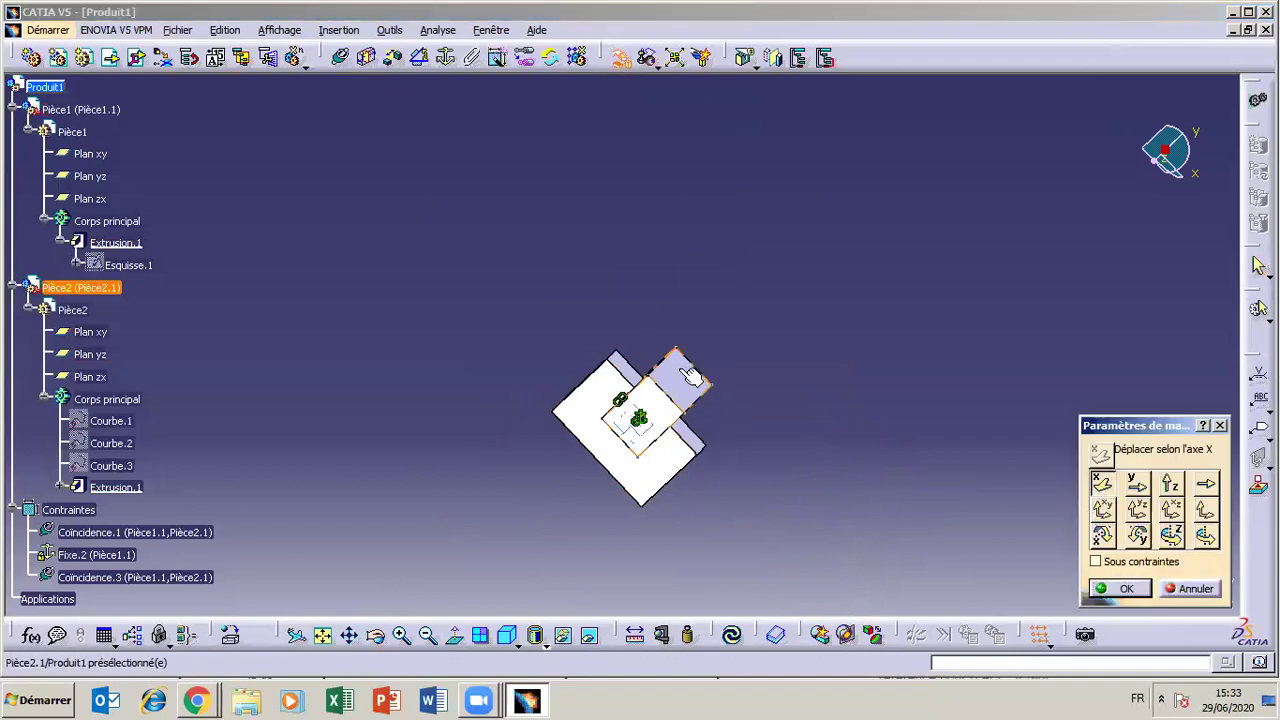
left_click(1095, 561)
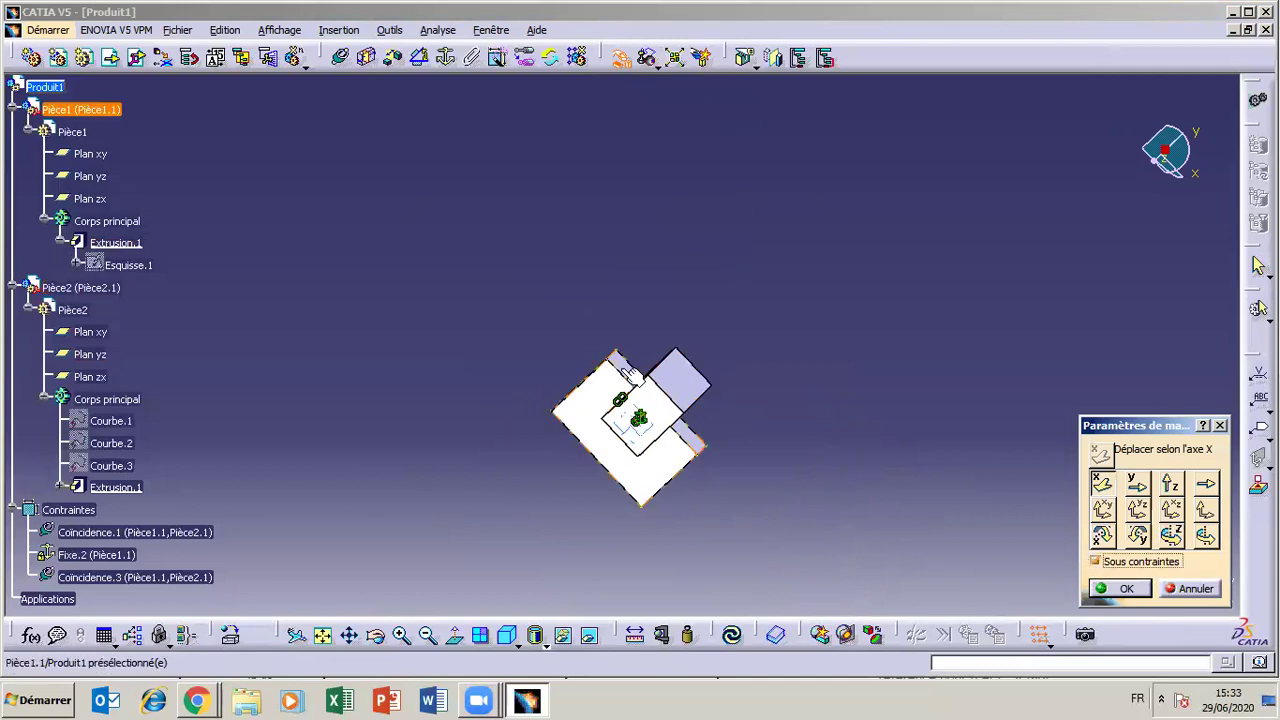
left_click_drag(636, 420, 637, 425)
- Test translating the slider along the Y and Z axes with constraints respected
left_click(1137, 484)
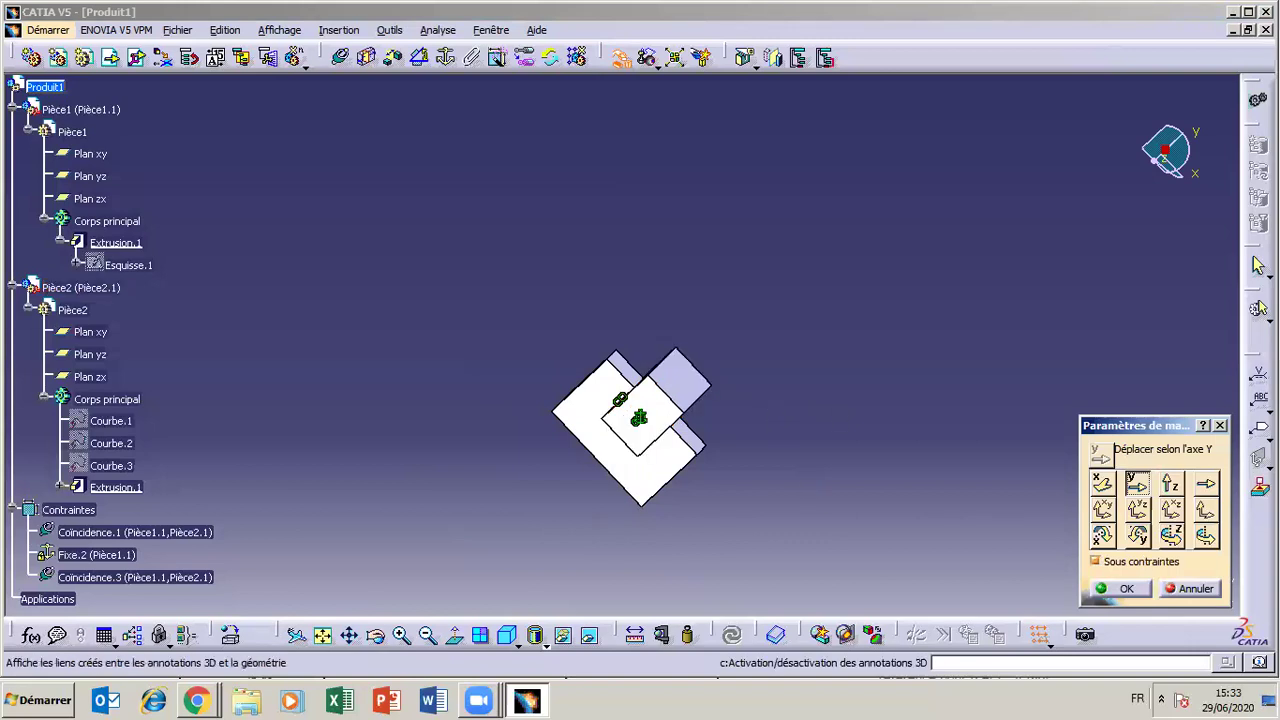
left_click(1170, 484)
left_click_drag(685, 329, 686, 346)
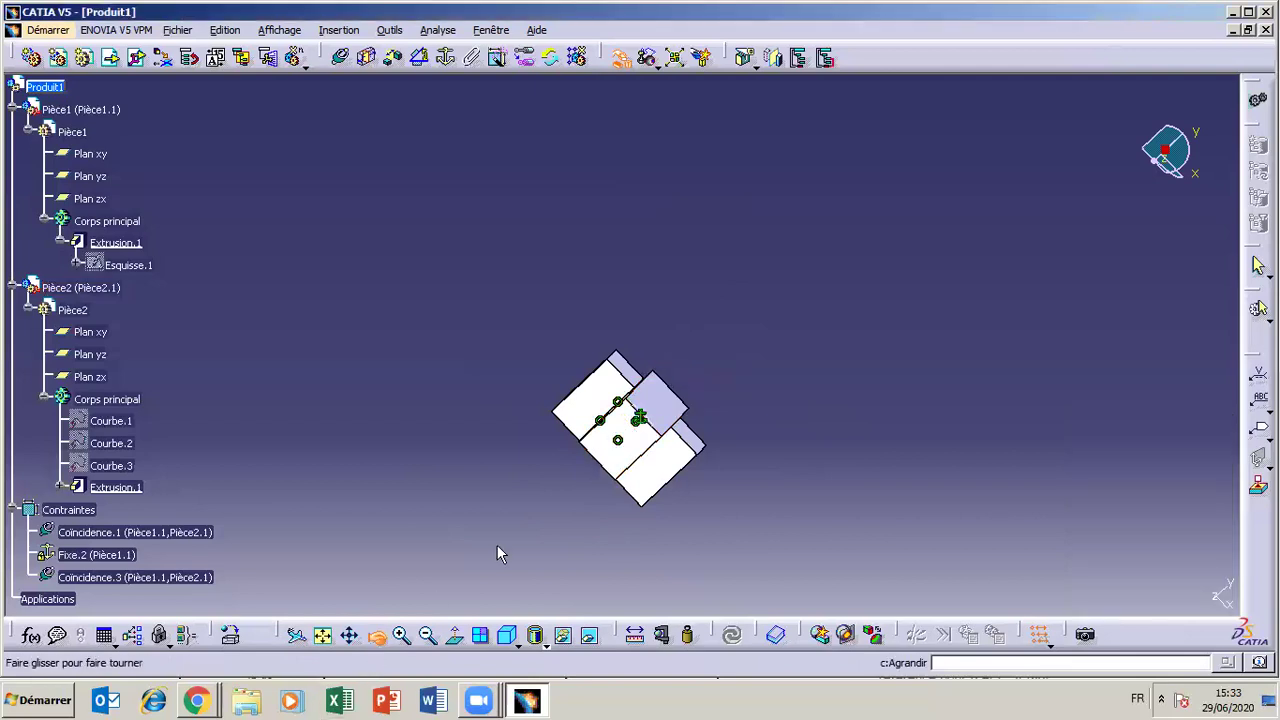
middle_click_drag(497, 545, 551, 494)
left_click_drag(748, 295, 849, 257)
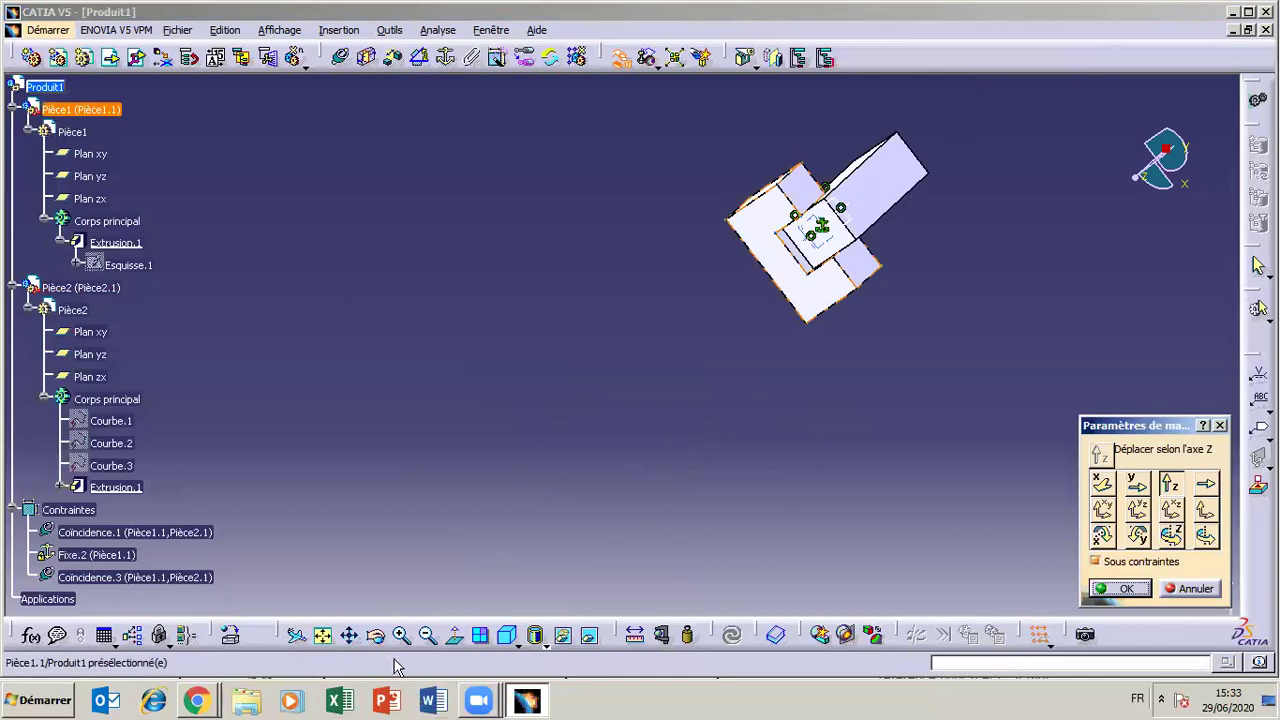
left_click(376, 635)
left_click_drag(834, 342, 700, 450)
left_click(349, 635)
left_click_drag(879, 389, 224, 476)
left_click_drag(612, 323, 650, 345)
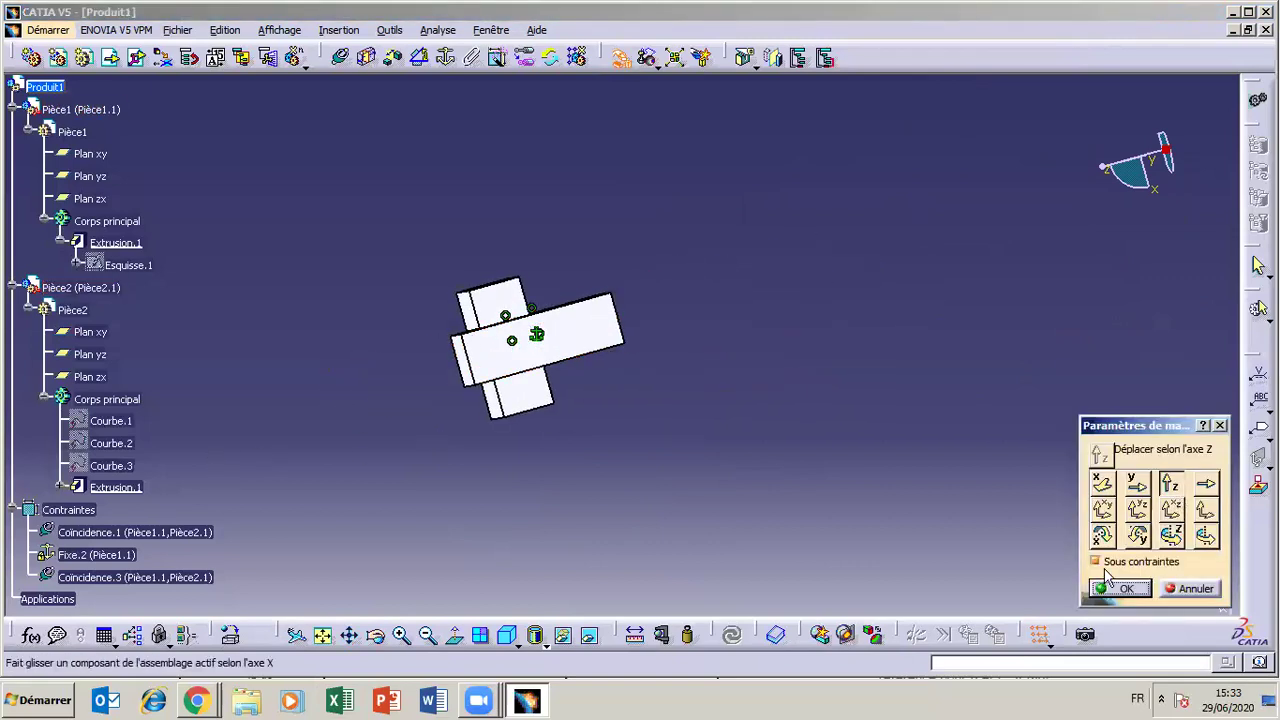
- Switch the constrained manipulation to rotation about the X axis and try to turn the slider
left_click(1101, 537)
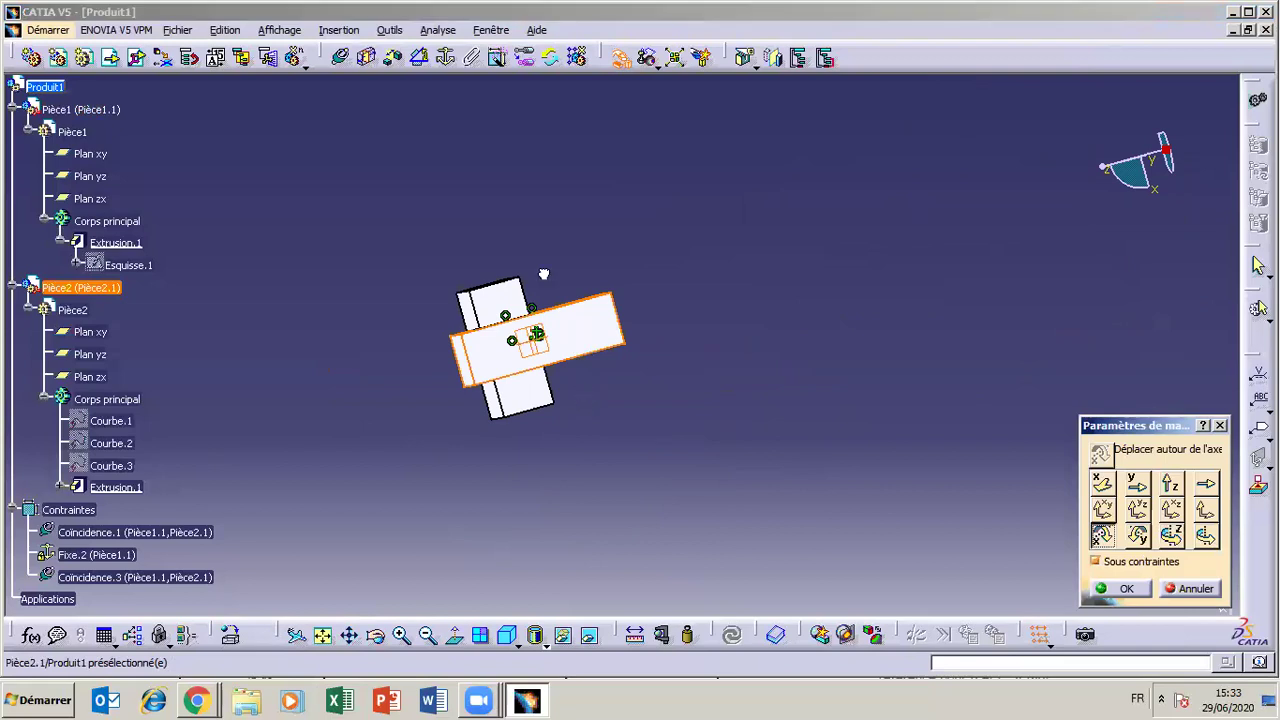
left_click_drag(522, 335, 457, 305)
left_click_drag(532, 336, 831, 289)
left_click(376, 634)
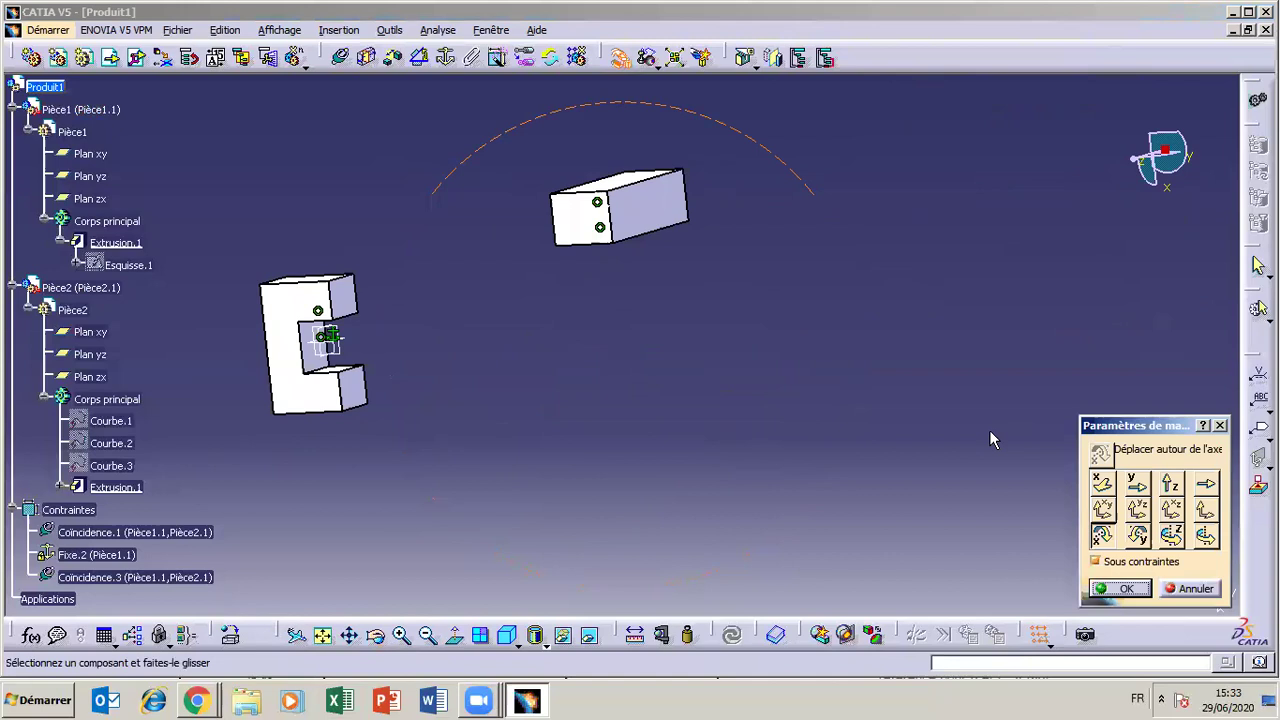
- Try to rotate the slider about the Y axis with constraints respected
left_click(1137, 533)
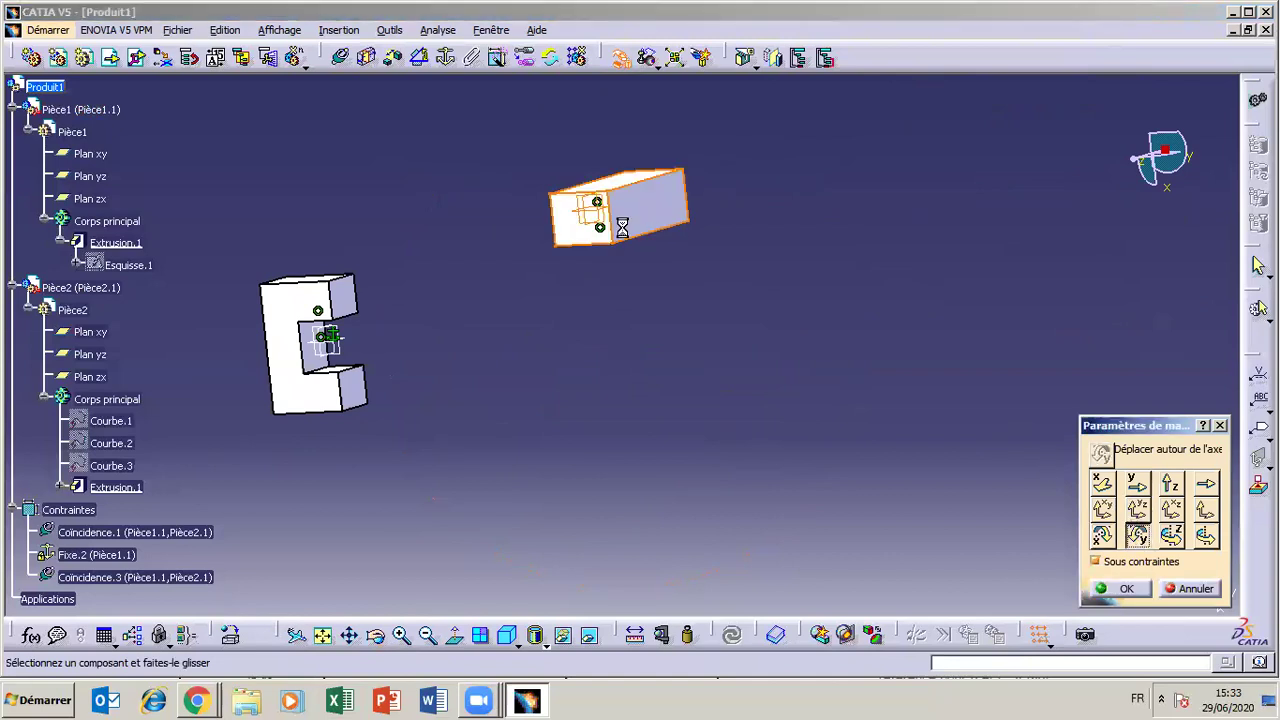
left_click(598, 212)
left_click_drag(438, 180, 296, 176)
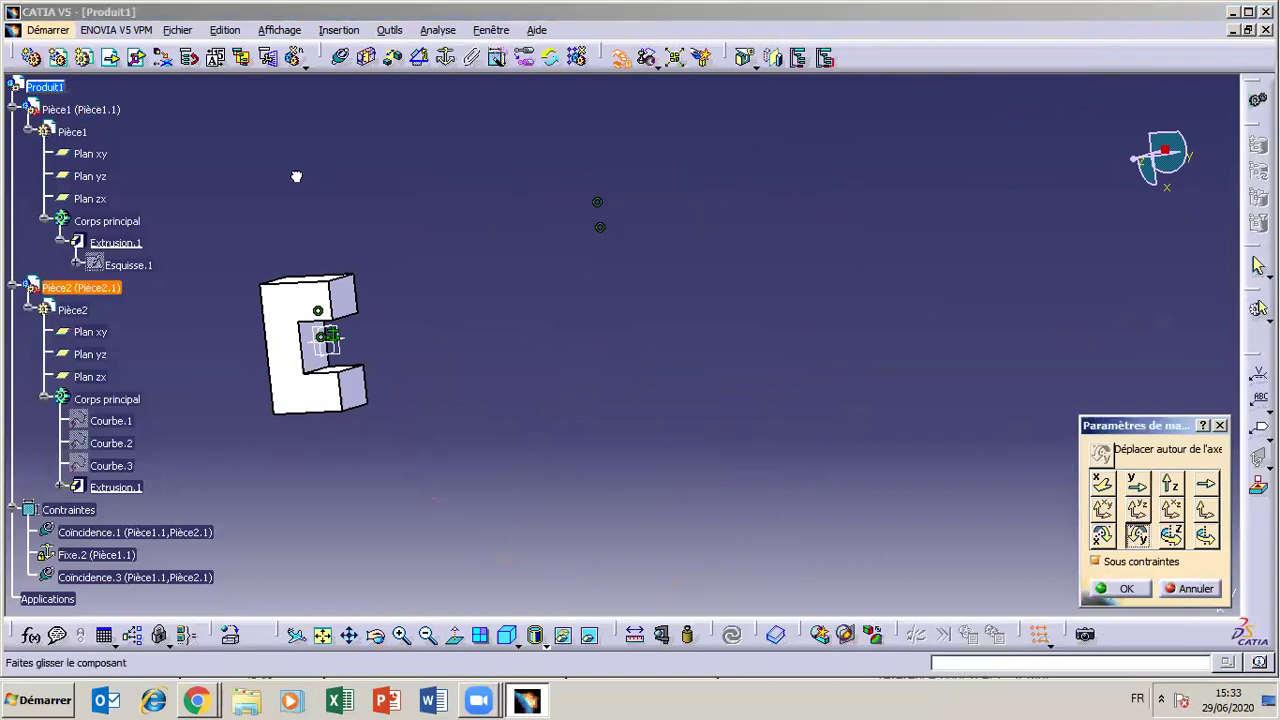
left_click_drag(656, 333, 759, 379)
- Try to rotate the slider about the Z axis with constraints respected and cancel the manipulation
left_click(1170, 535)
left_click_drag(240, 380, 247, 672)
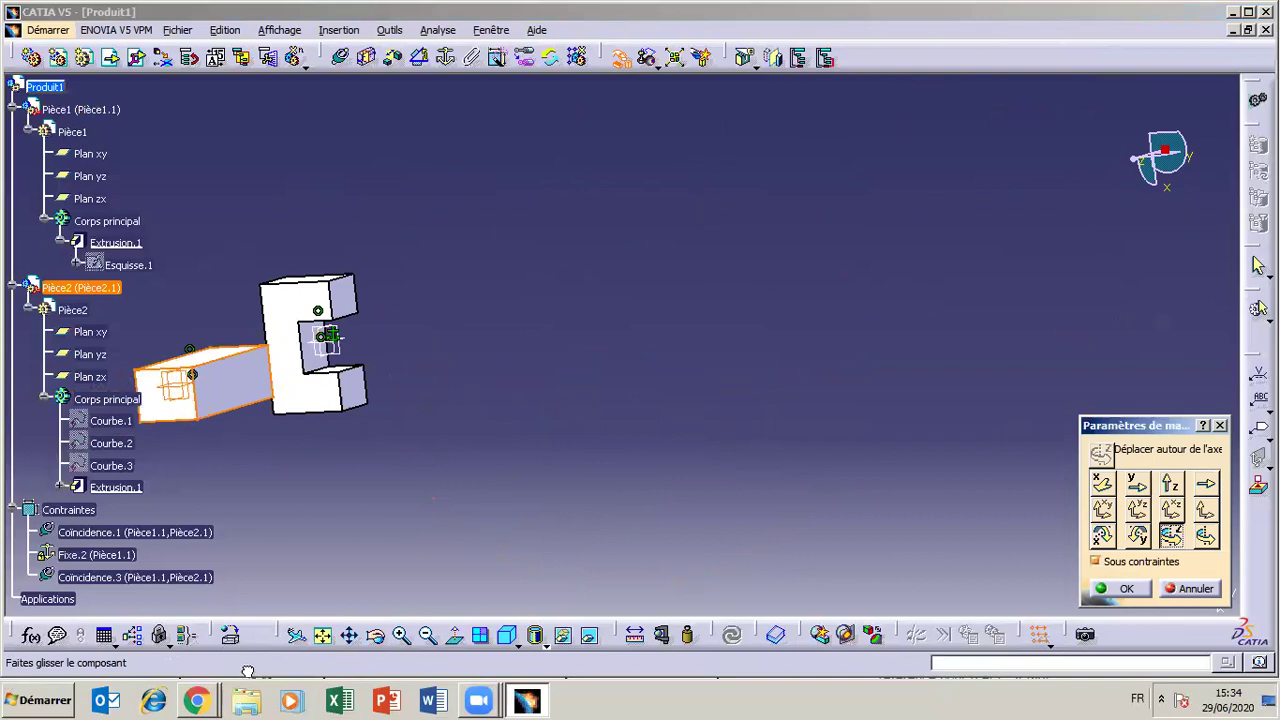
left_click_drag(204, 421, 206, 548)
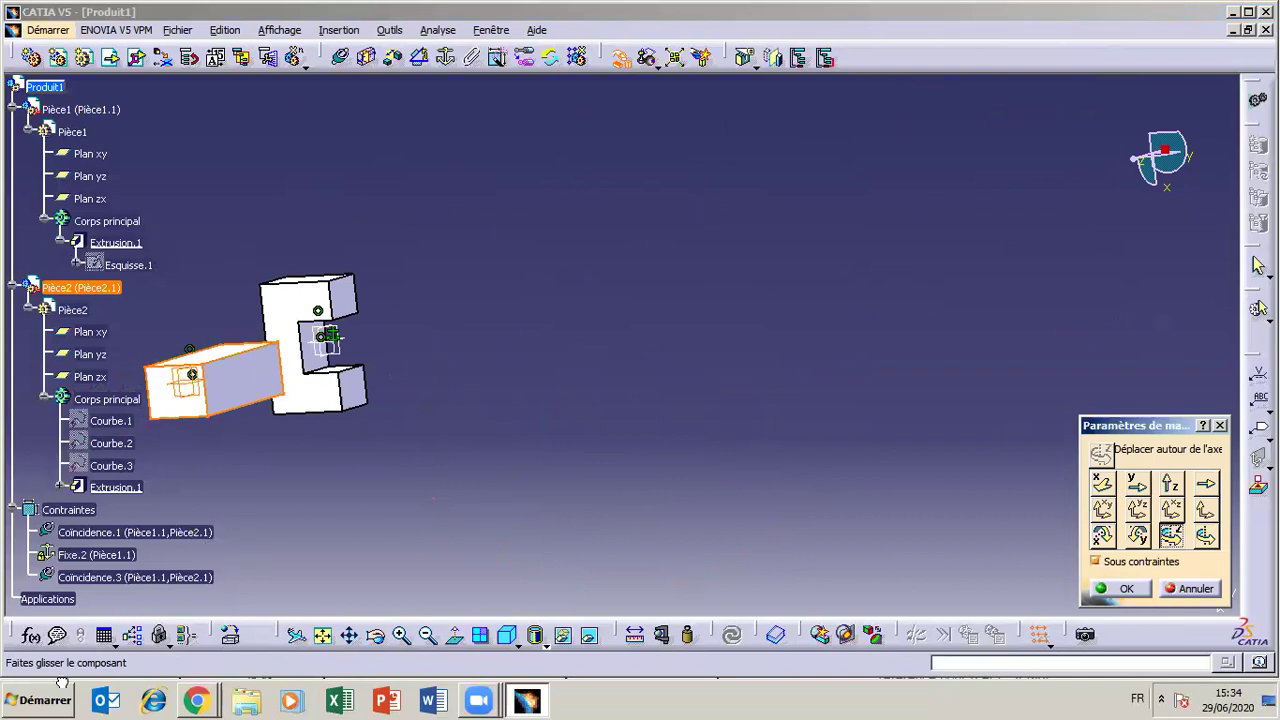
left_click_drag(20, 680, 172, 521)
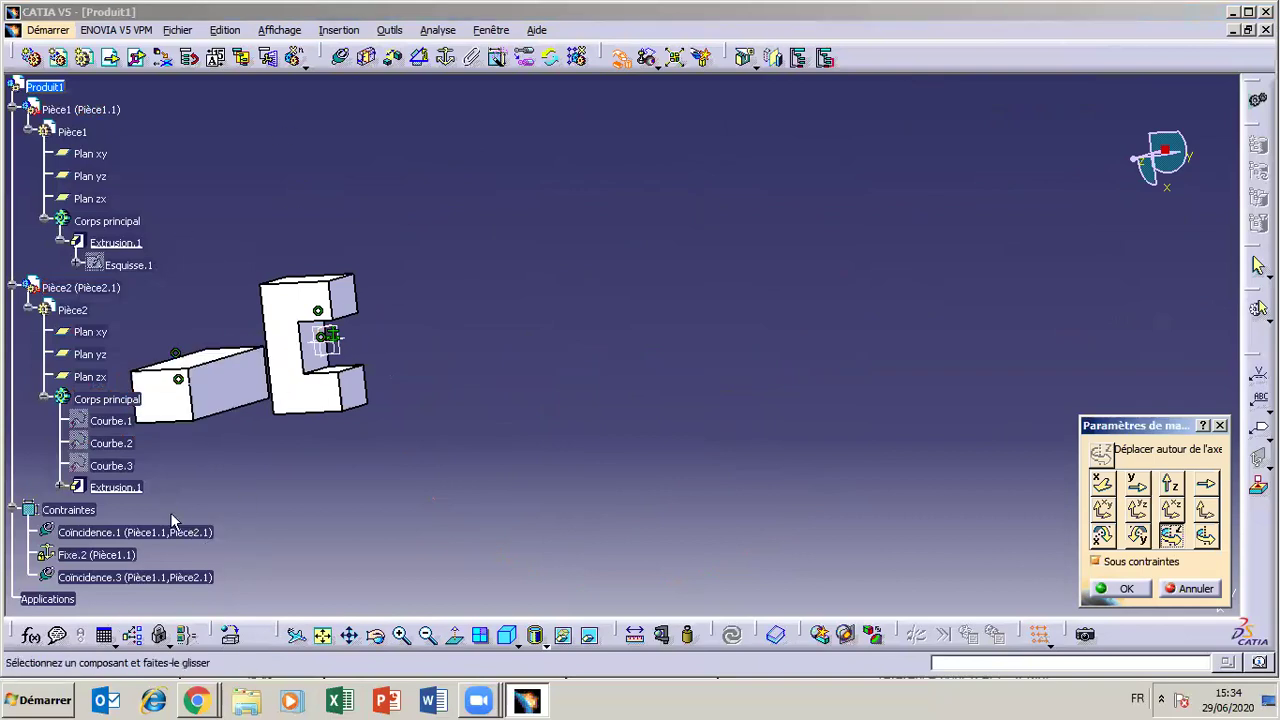
left_click(375, 635)
left_click_drag(334, 543, 494, 432)
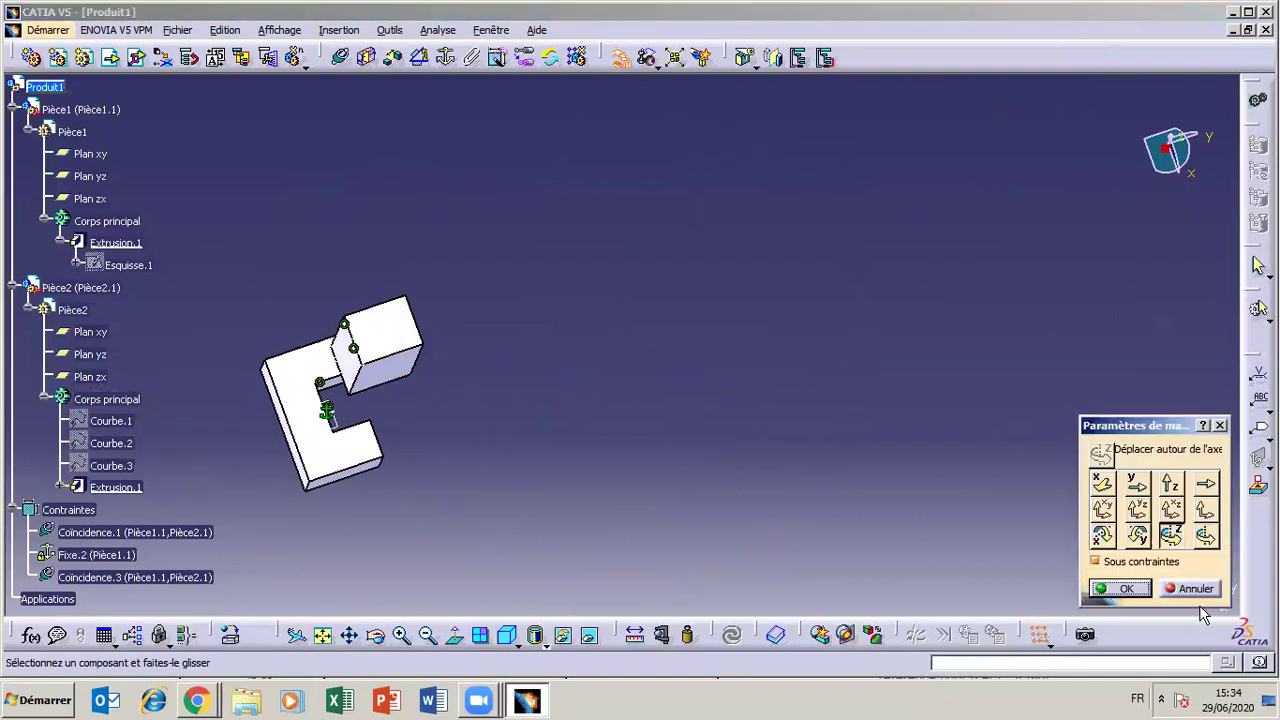
left_click(1190, 588)
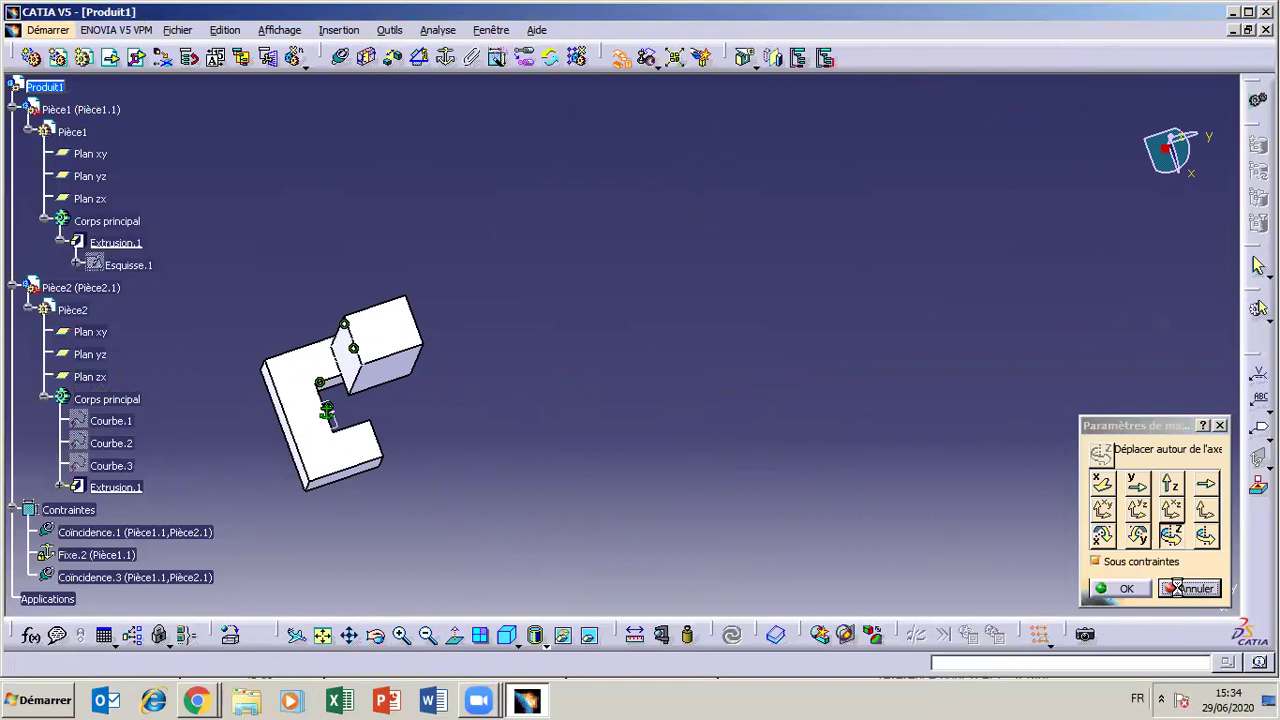
- Delete the Coïncidence.3 constraint between Pièce1 and Pièce2
right_click(127, 578)
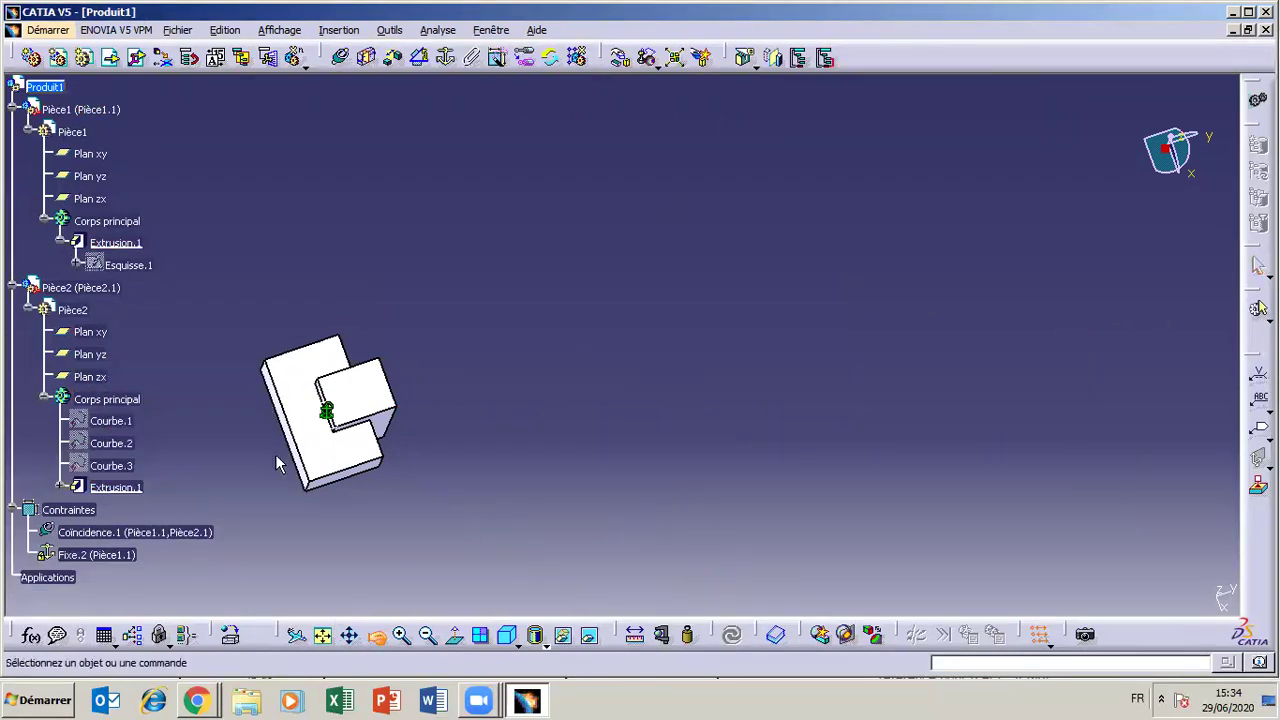
left_click(322, 635)
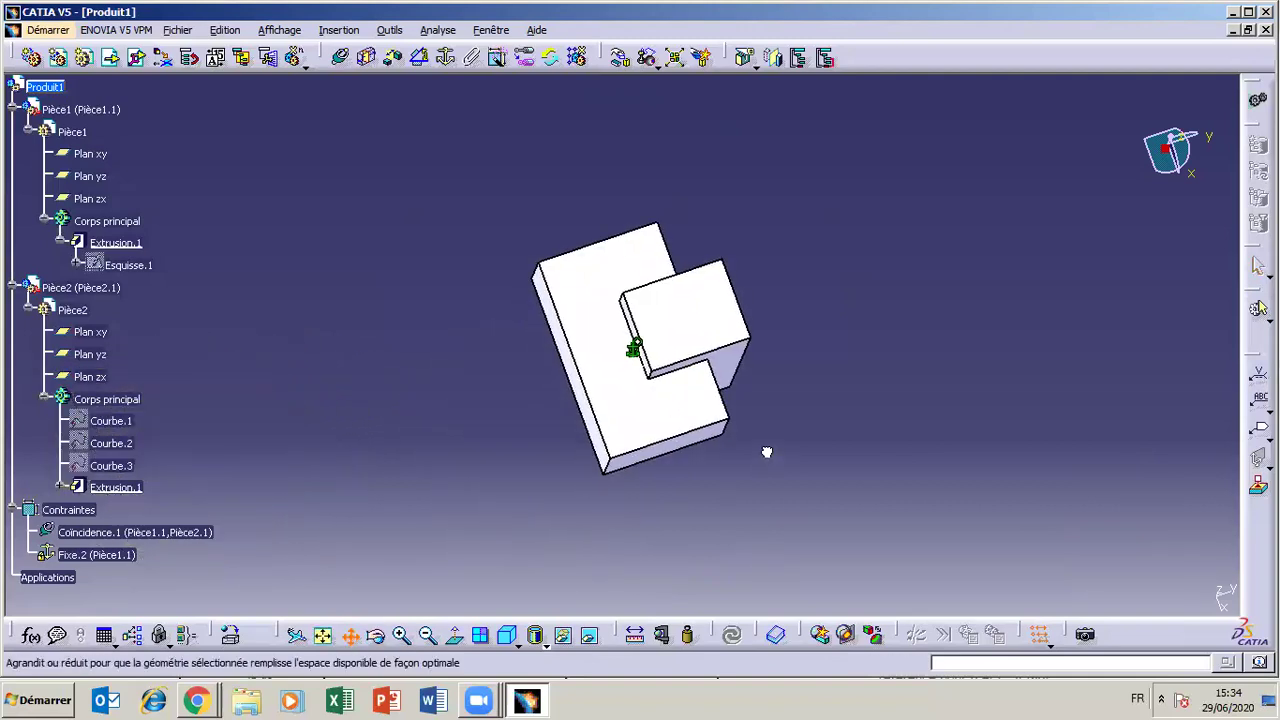
- Add an opposed coincidence constraint between the slider's side face and the U-shaped block's inner slot face, hiding the slider's extrusion to reach it
left_click(375, 635)
left_click_drag(691, 484, 736, 258)
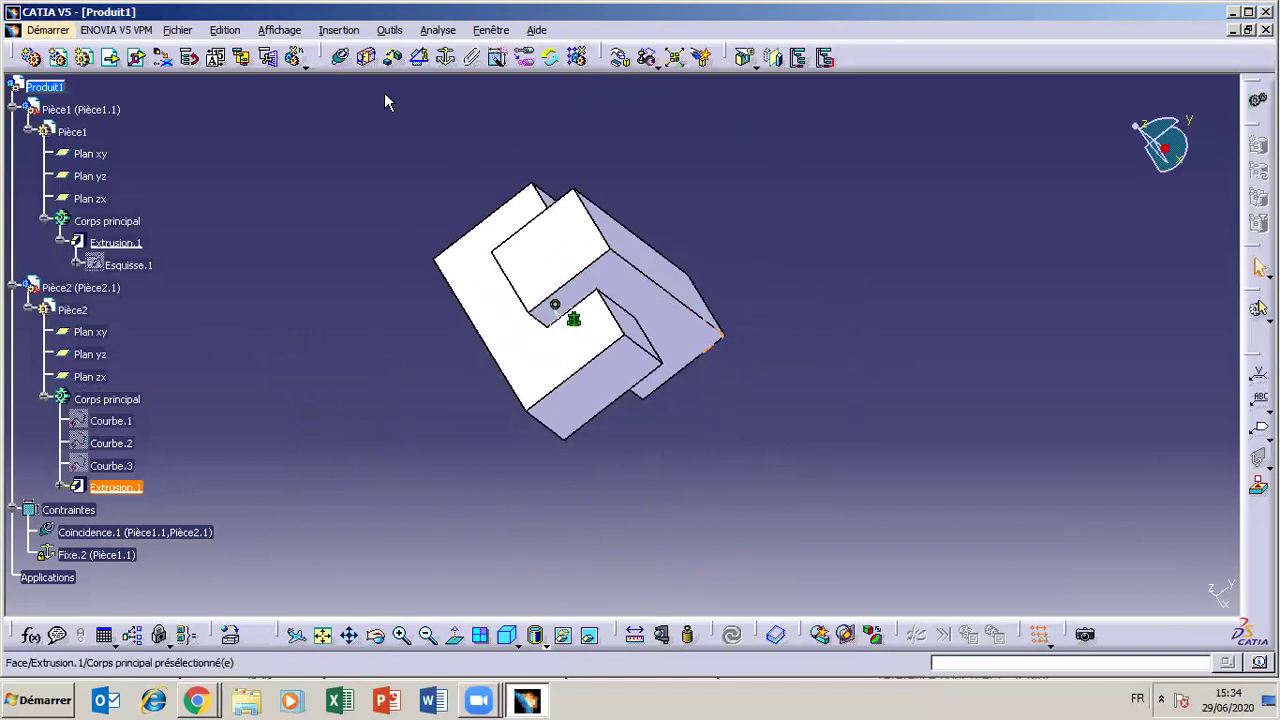
left_click(341, 58)
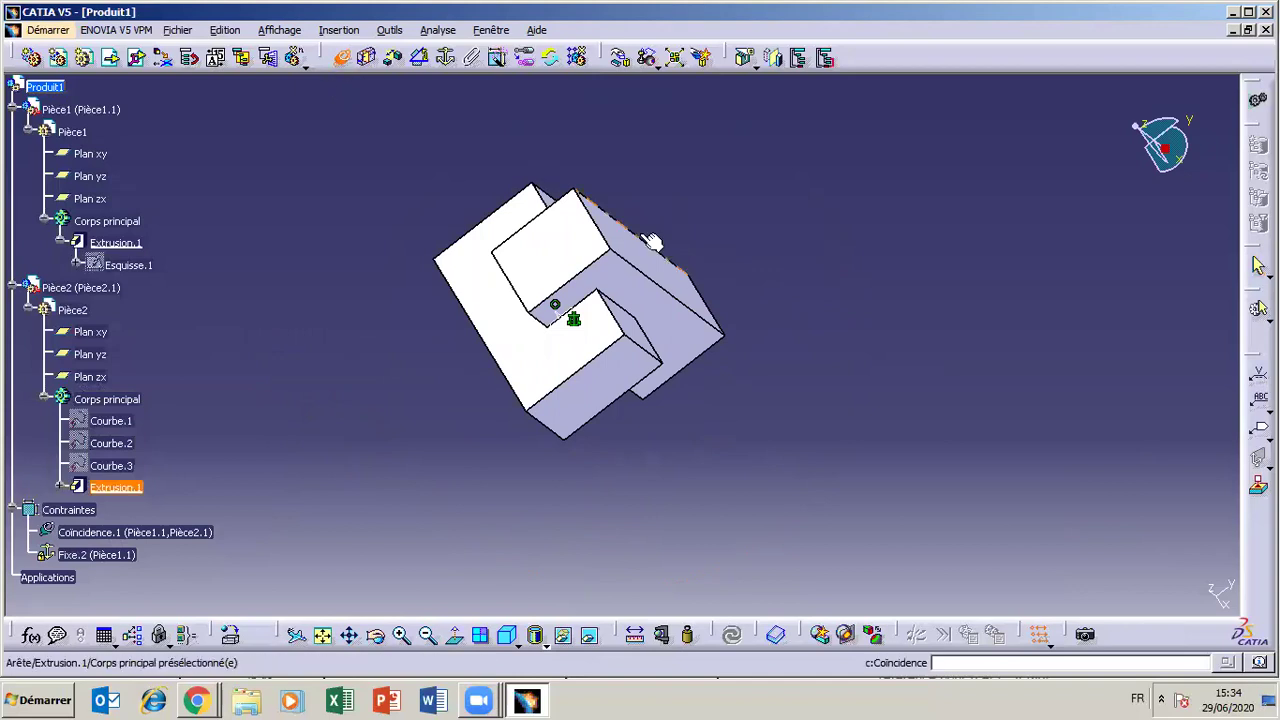
right_click(588, 249)
left_click(621, 302)
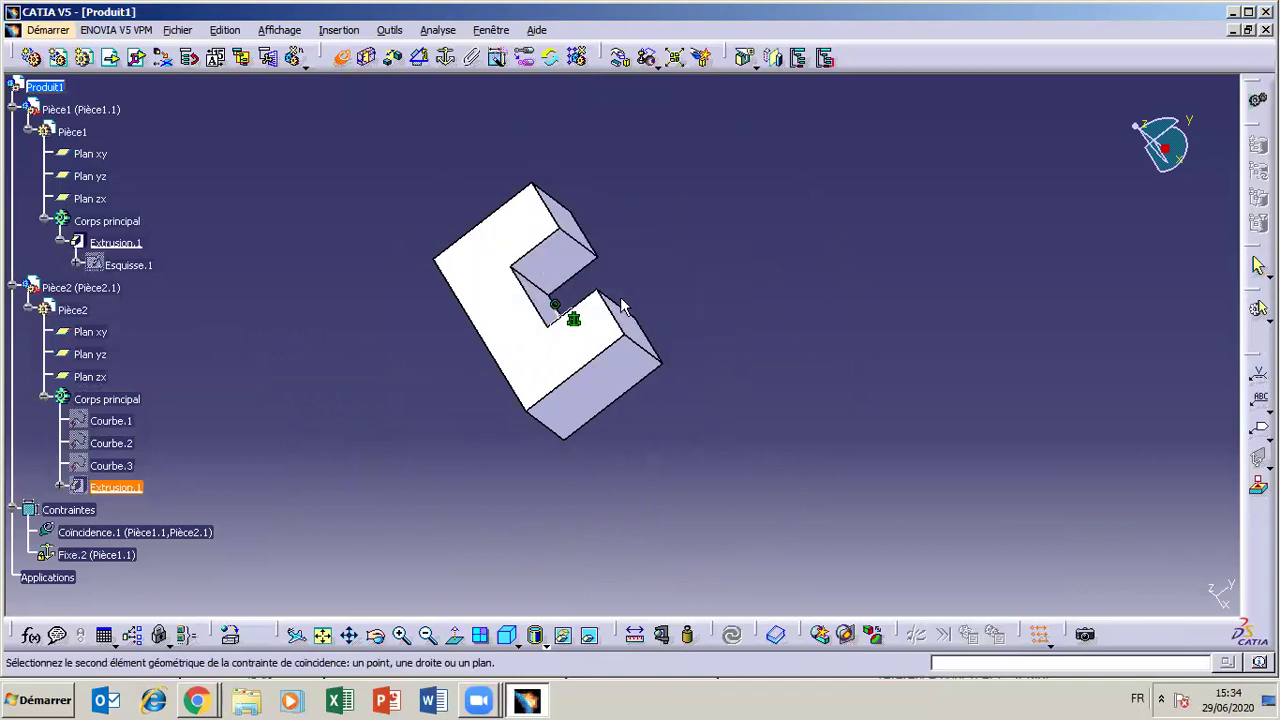
left_click(375, 635)
left_click_drag(571, 368, 737, 486)
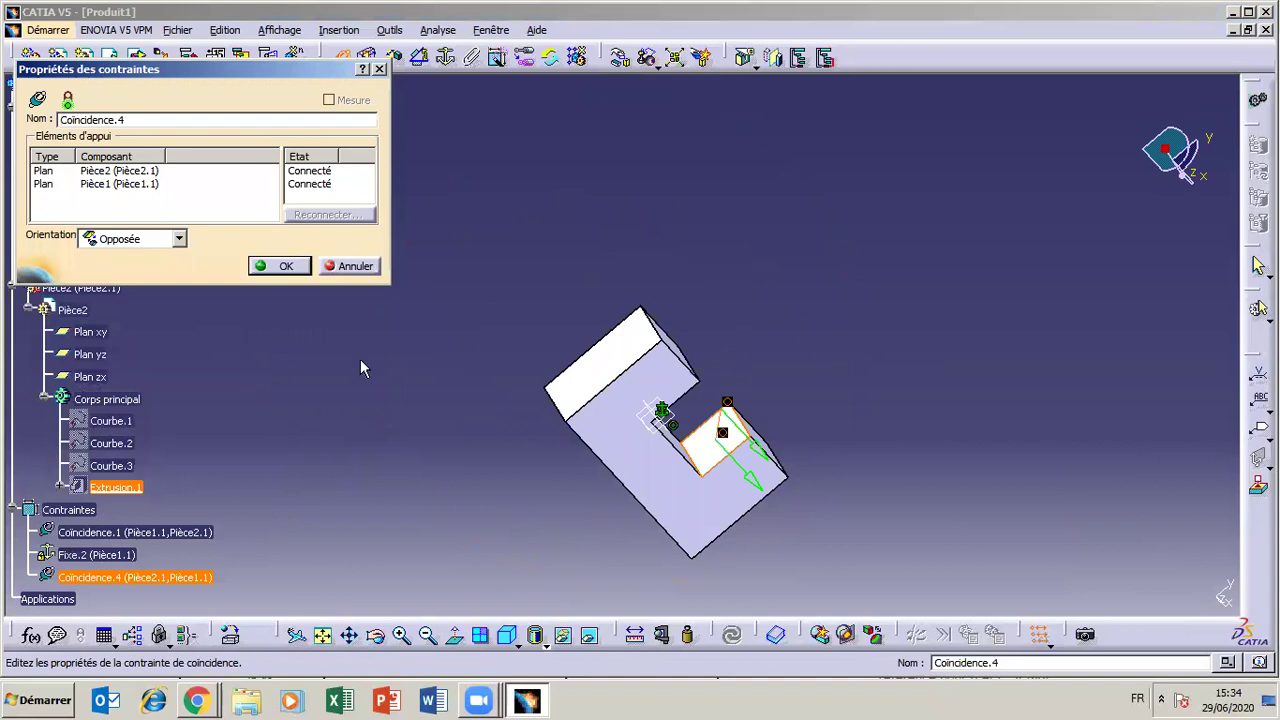
left_click(281, 266)
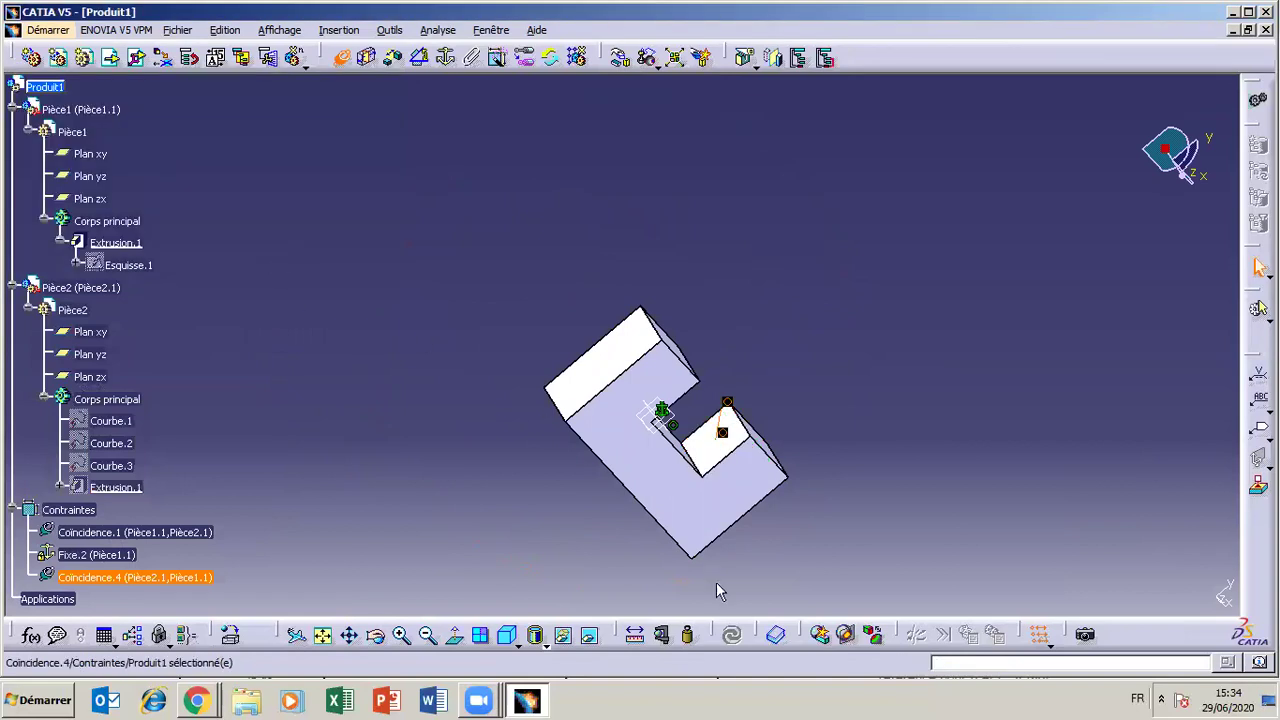
- Restore the slider's hidden extrusion from the hidden space and return to the visible space
left_click(591, 636)
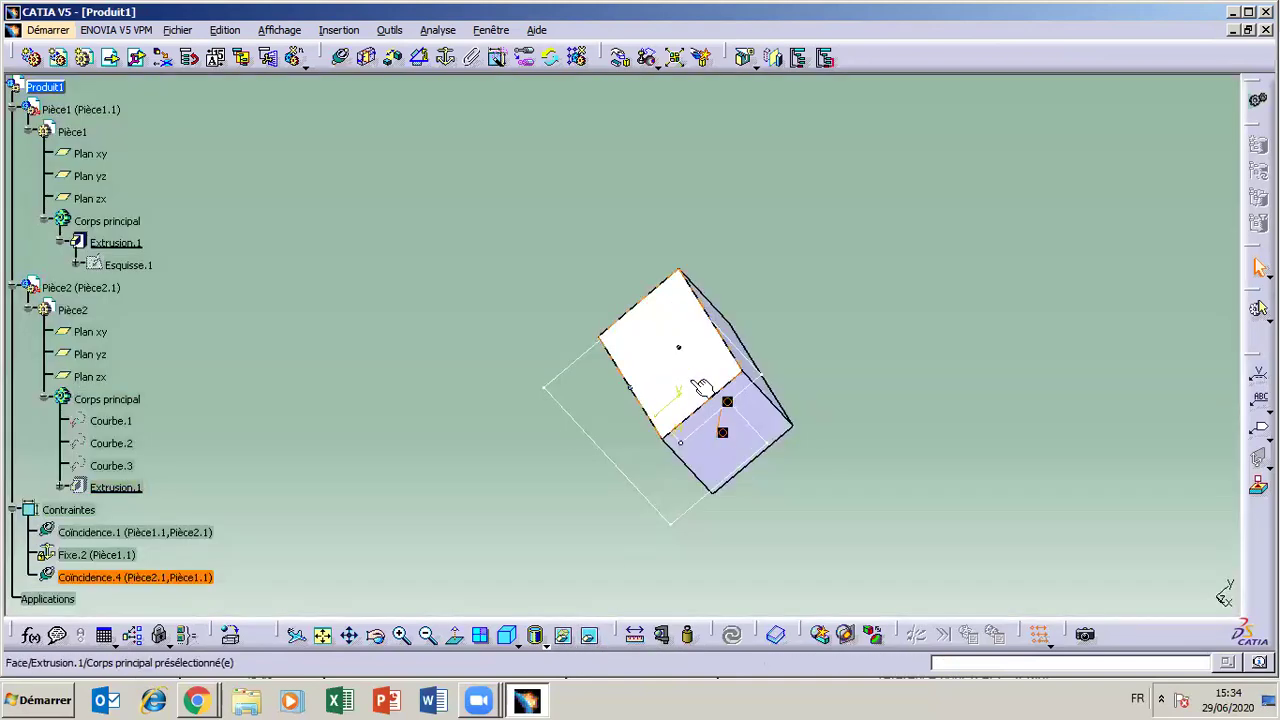
right_click(707, 368)
left_click(765, 418)
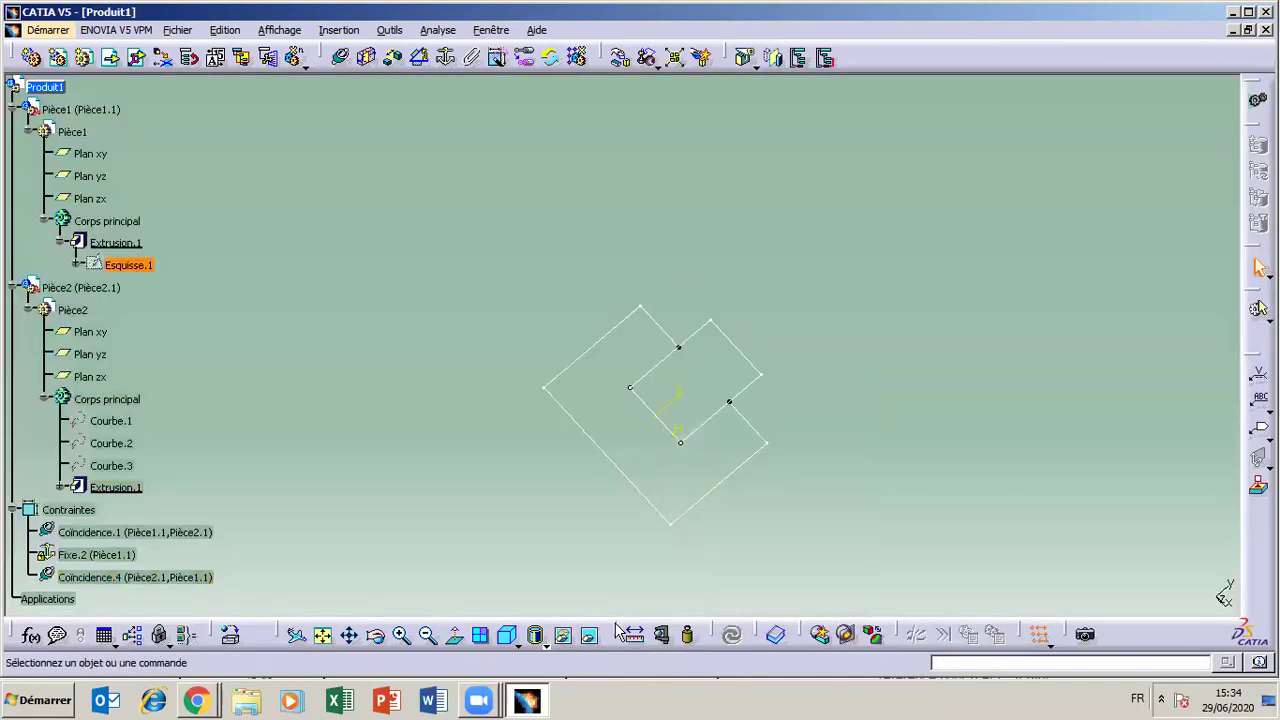
left_click(589, 637)
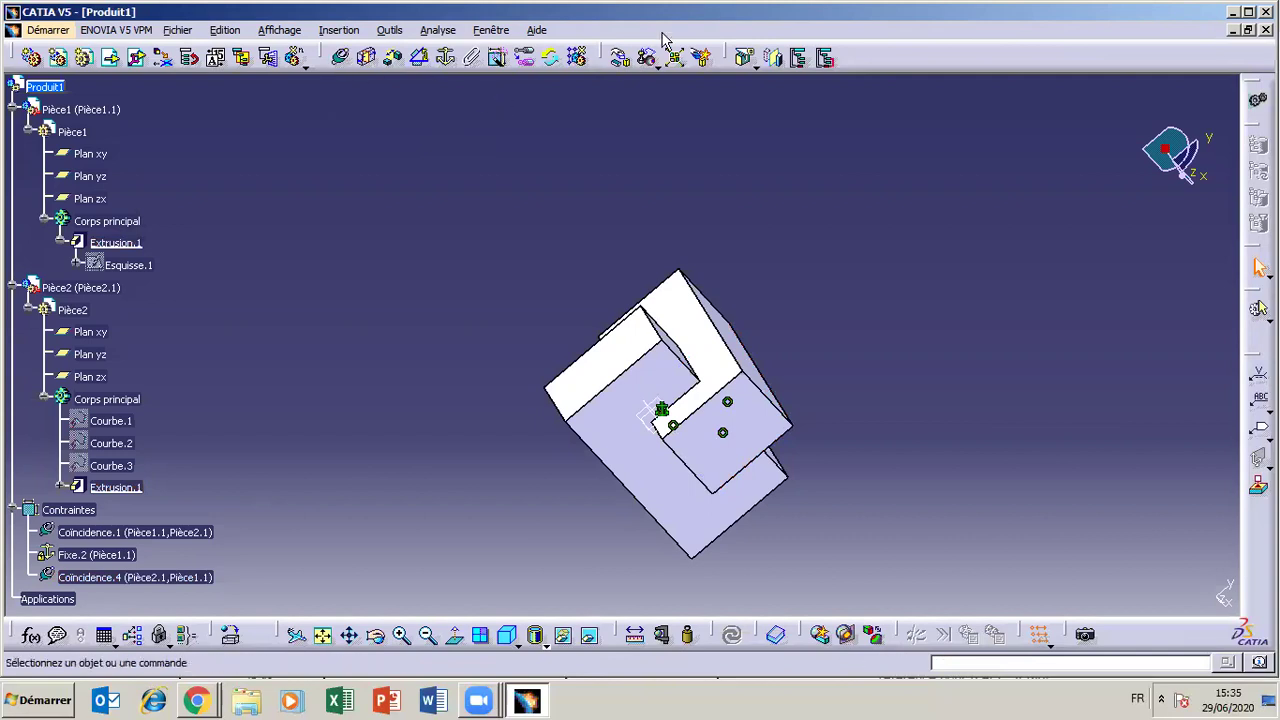
left_click(619, 58)
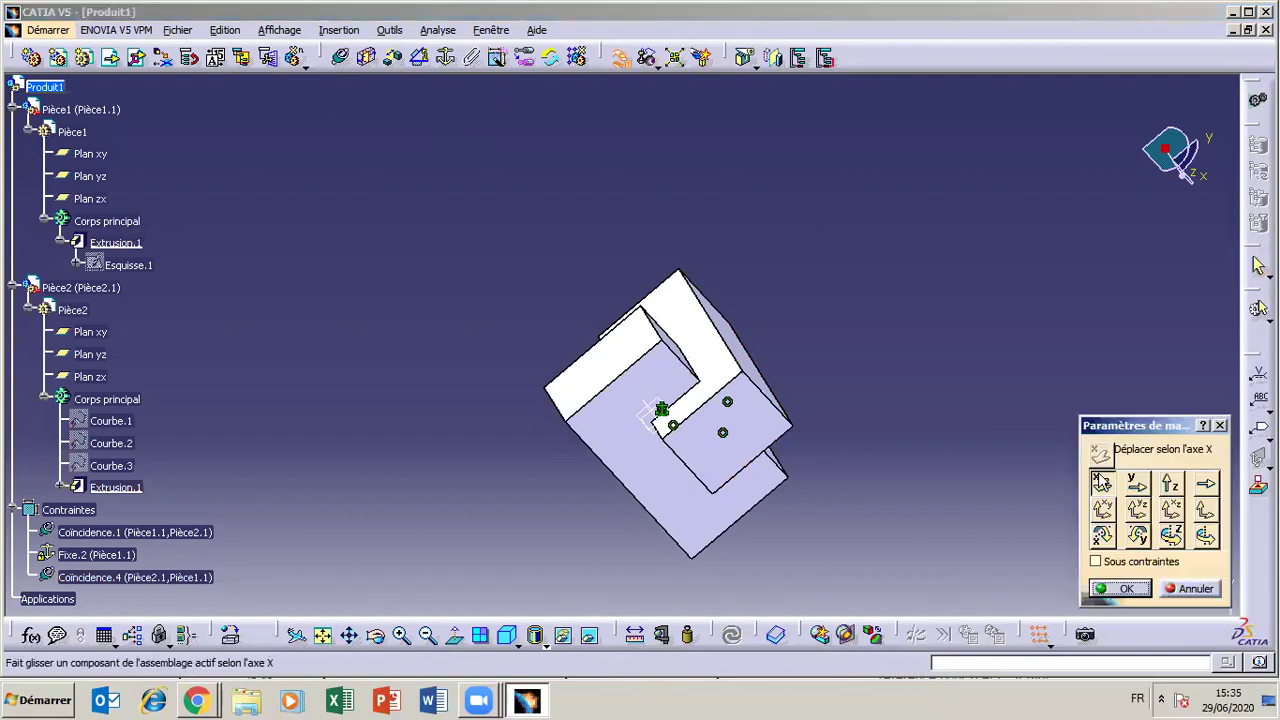
left_click_drag(655, 378, 613, 333)
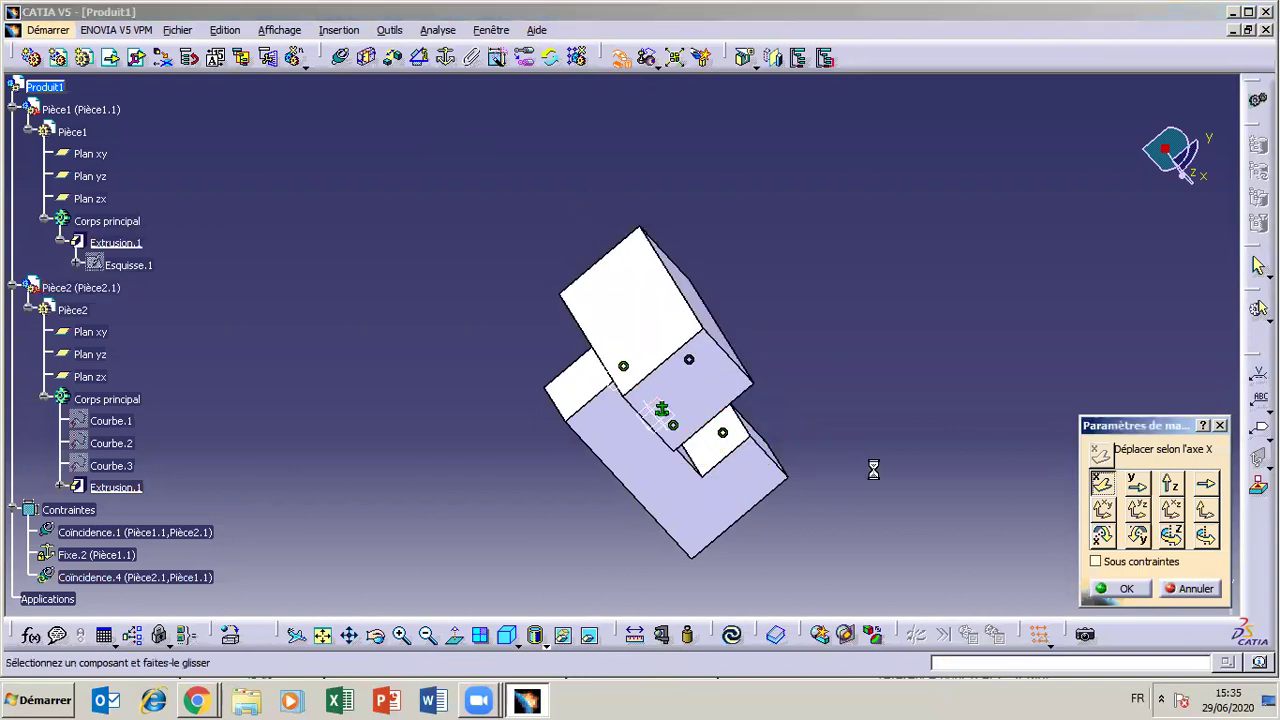
left_click(1181, 592)
- Test the slider's translations along the X, Y and Z axes with constraints respected
left_click(620, 58)
left_click(1096, 562)
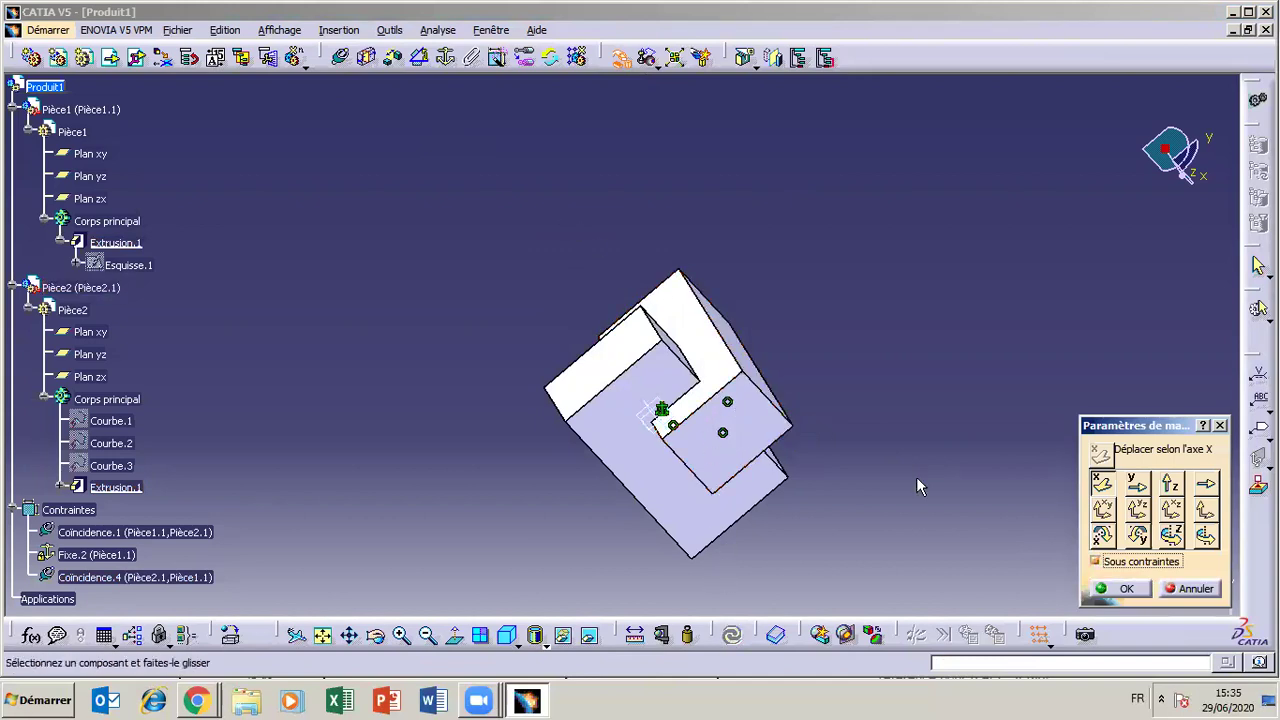
left_click(1136, 485)
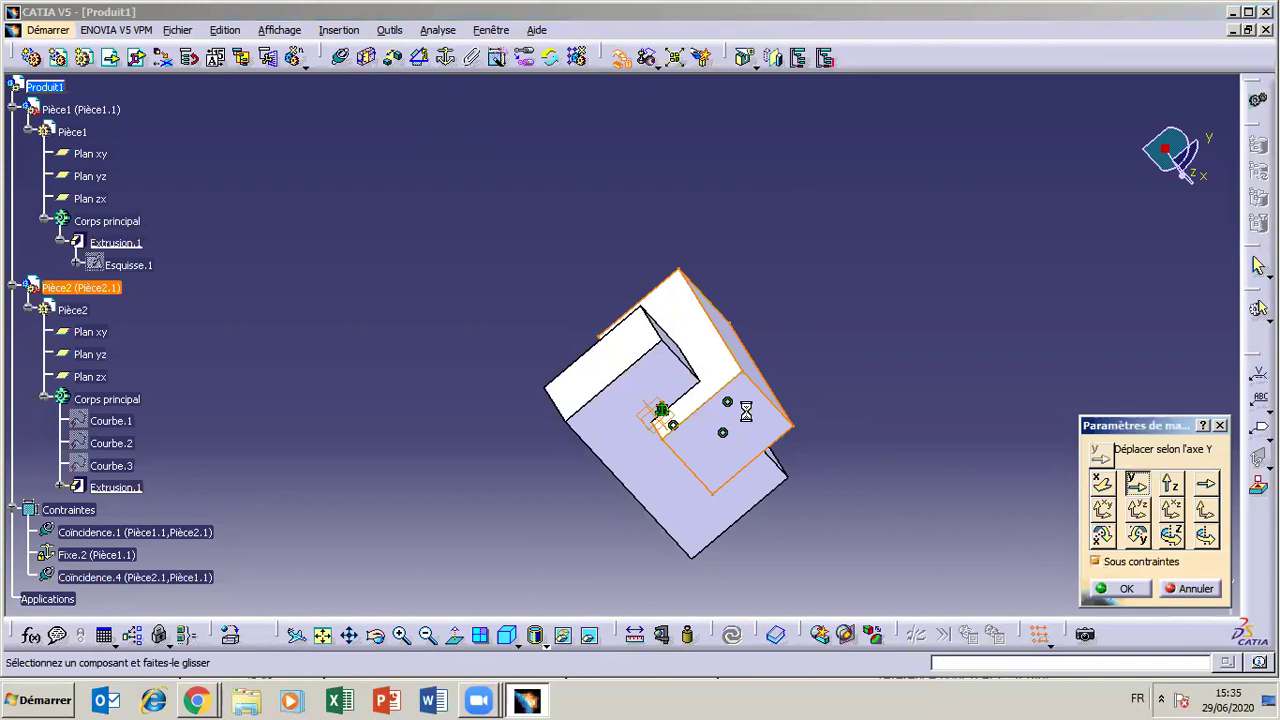
left_click(1172, 487)
left_click_drag(720, 450, 620, 470)
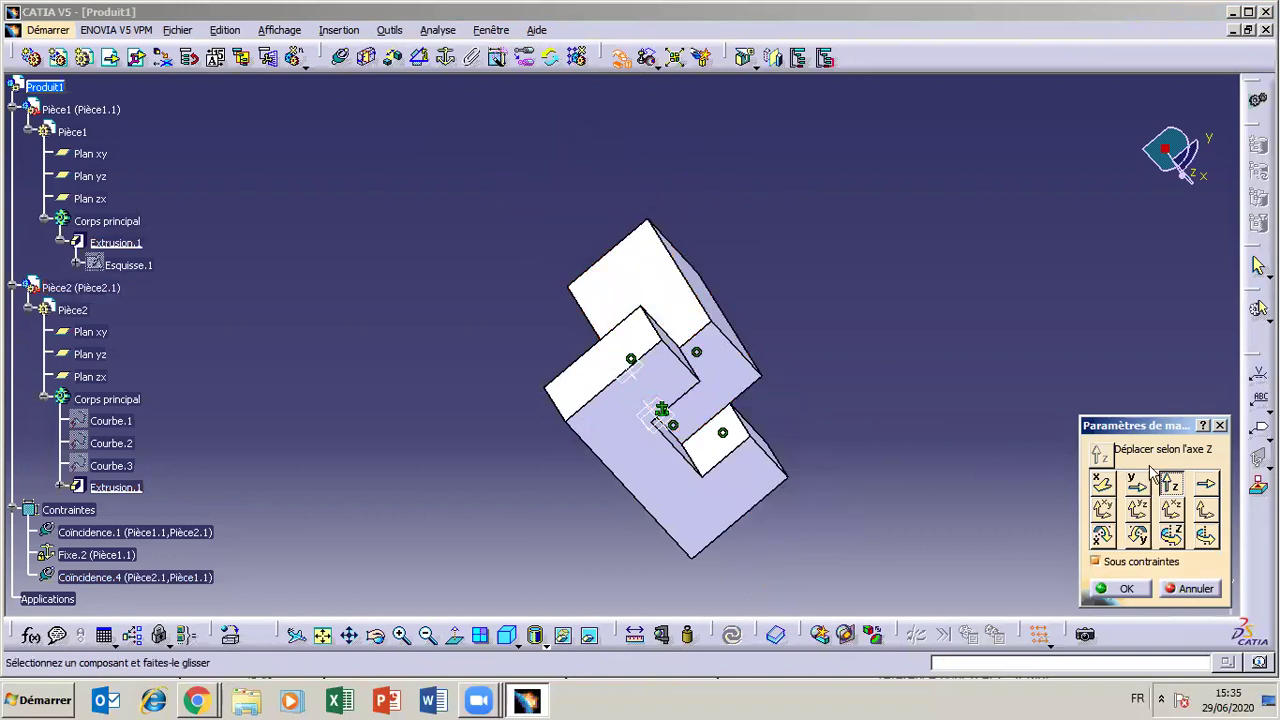
- Try to rotate the slider about the X axis and the Y axis with constraints respected
left_click(1101, 537)
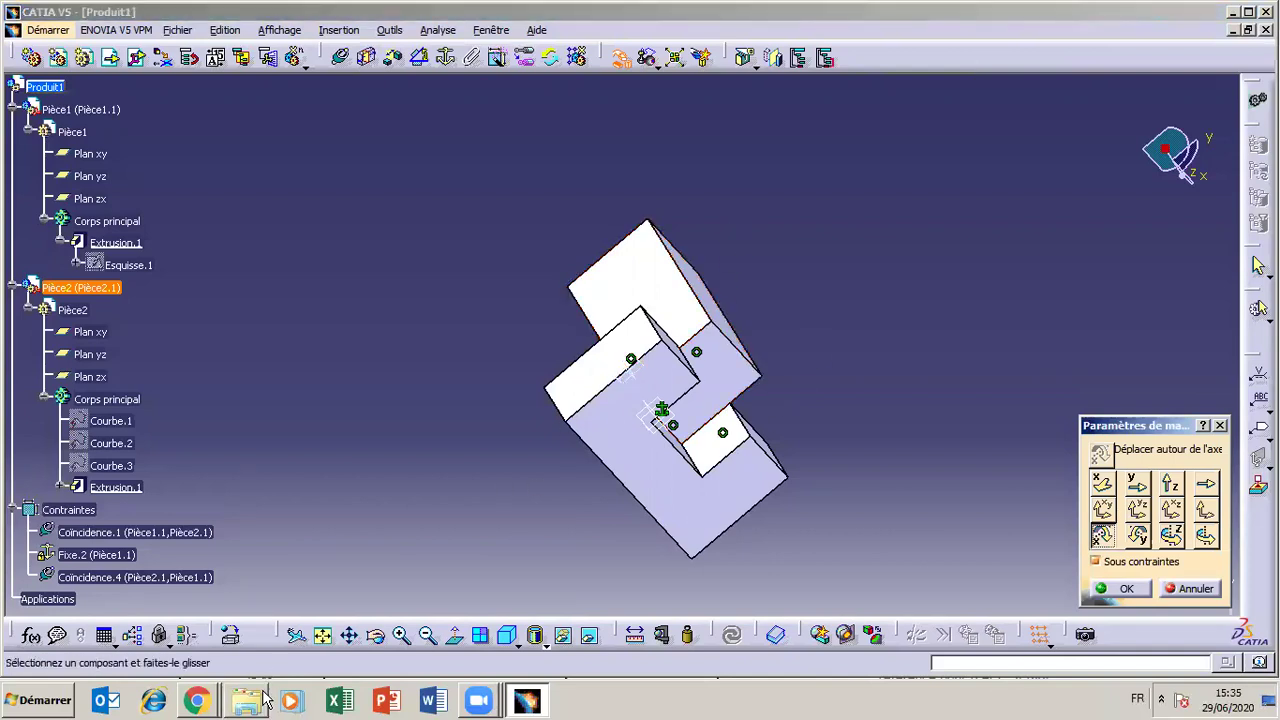
left_click(375, 634)
left_click_drag(815, 392, 686, 363)
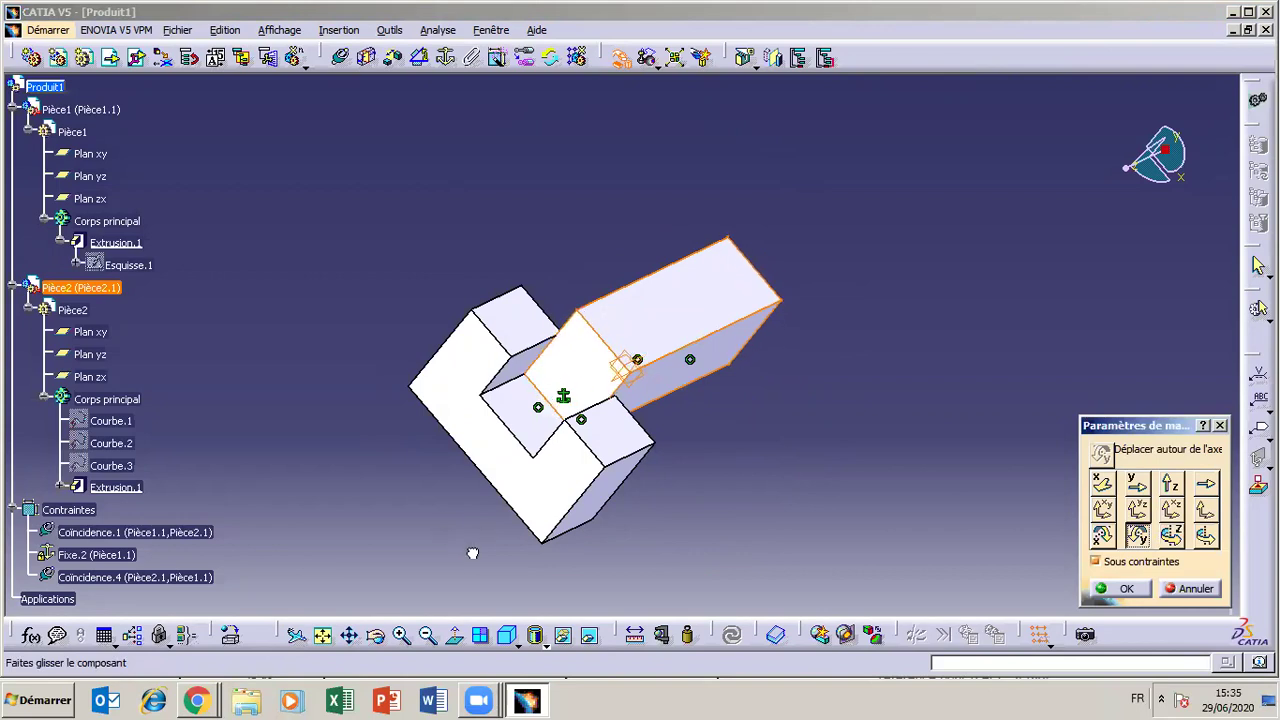
key("Escape")
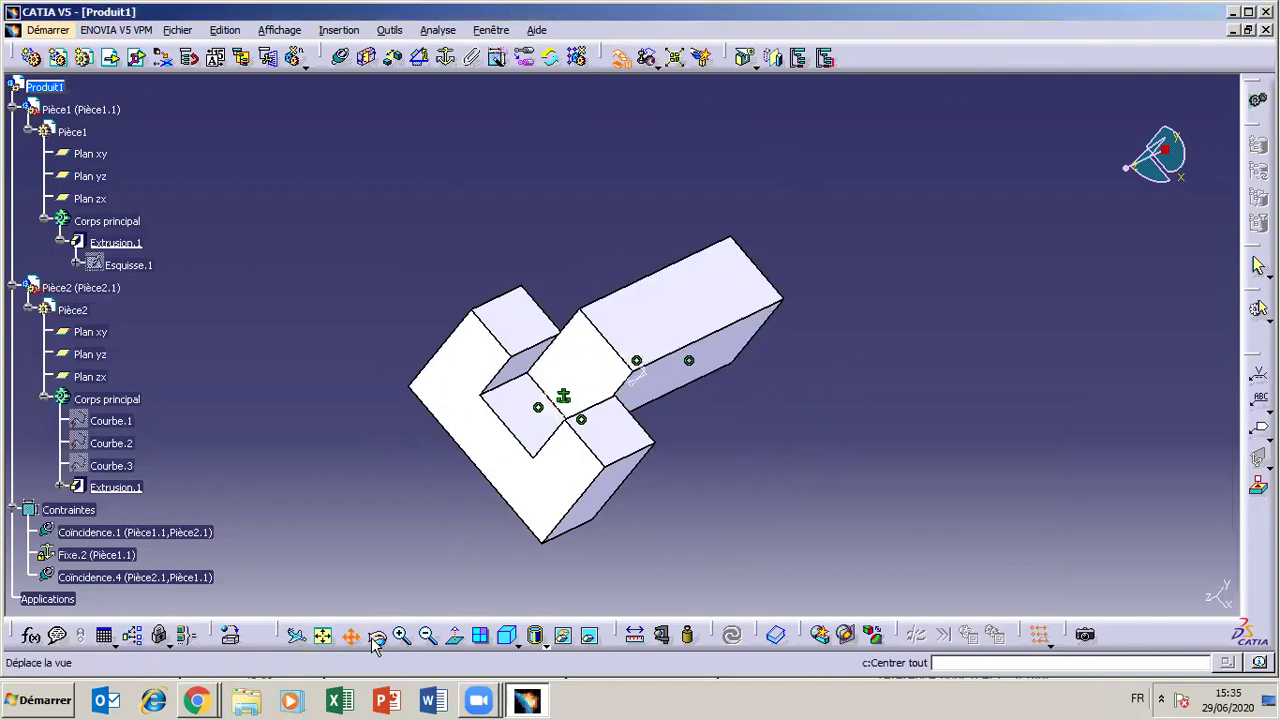
middle_click_drag(537, 520, 714, 337)
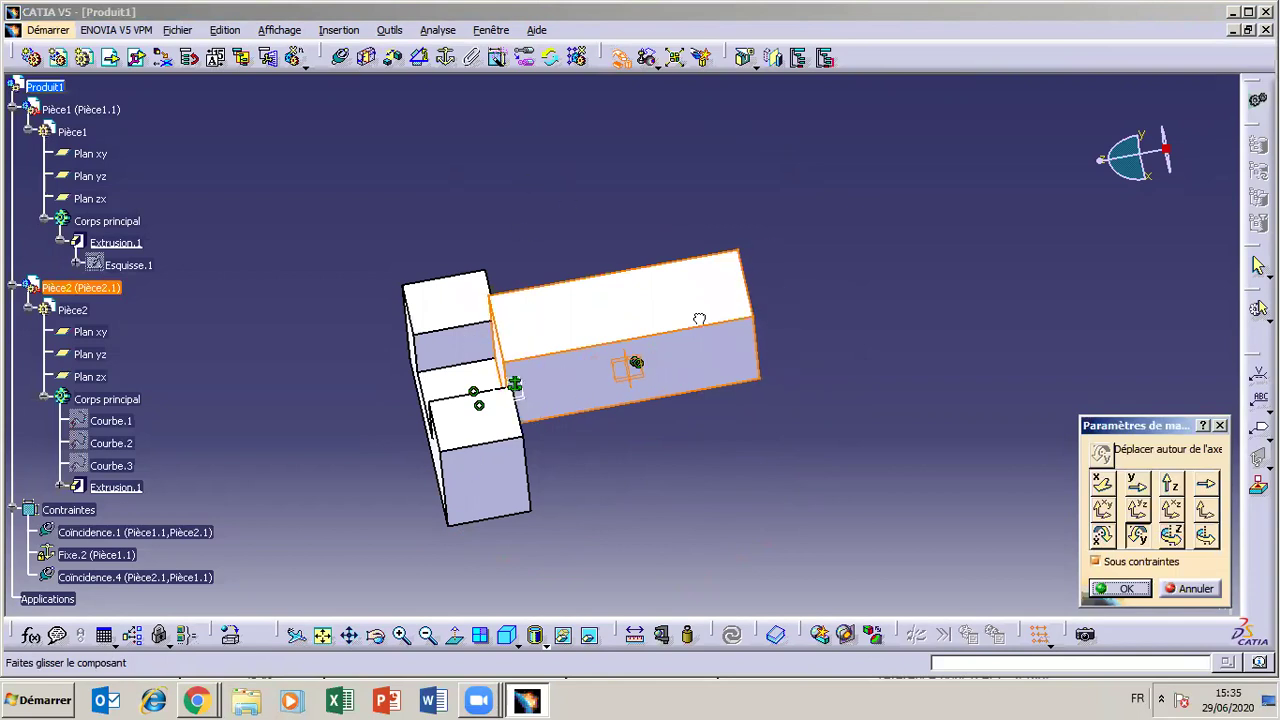
left_click(376, 636)
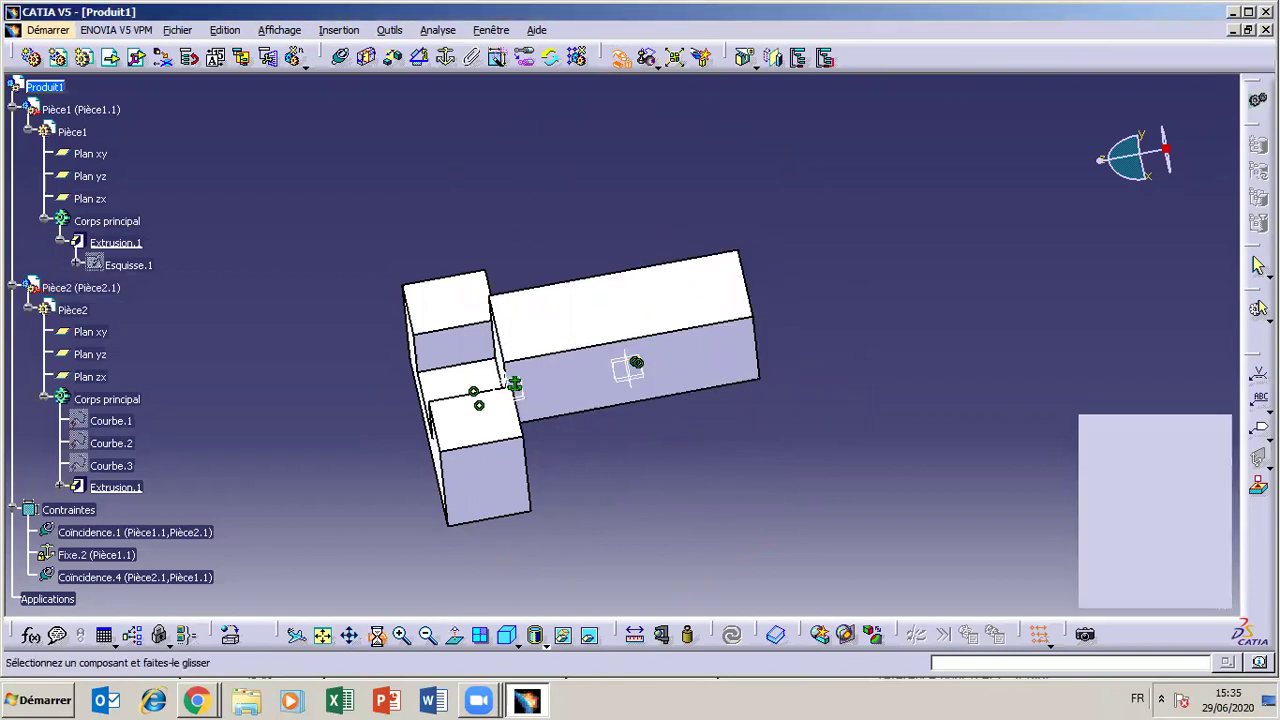
left_click_drag(584, 396, 651, 400)
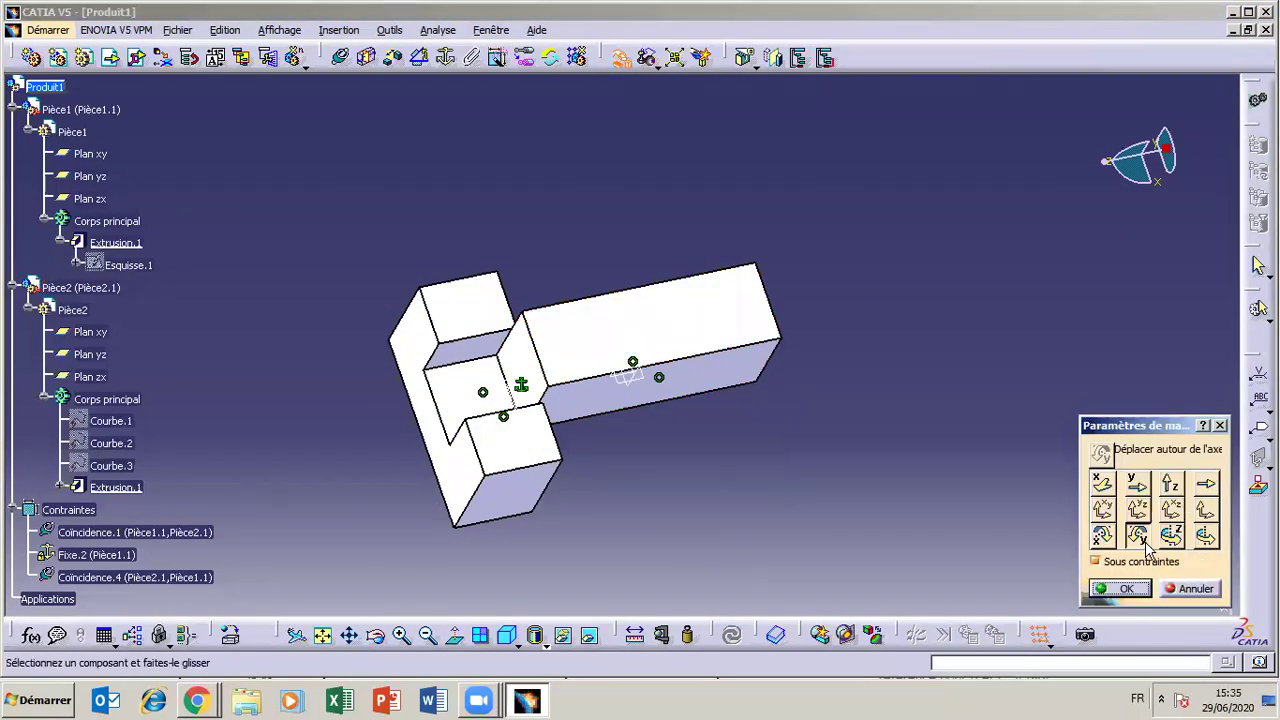
left_click(1137, 537)
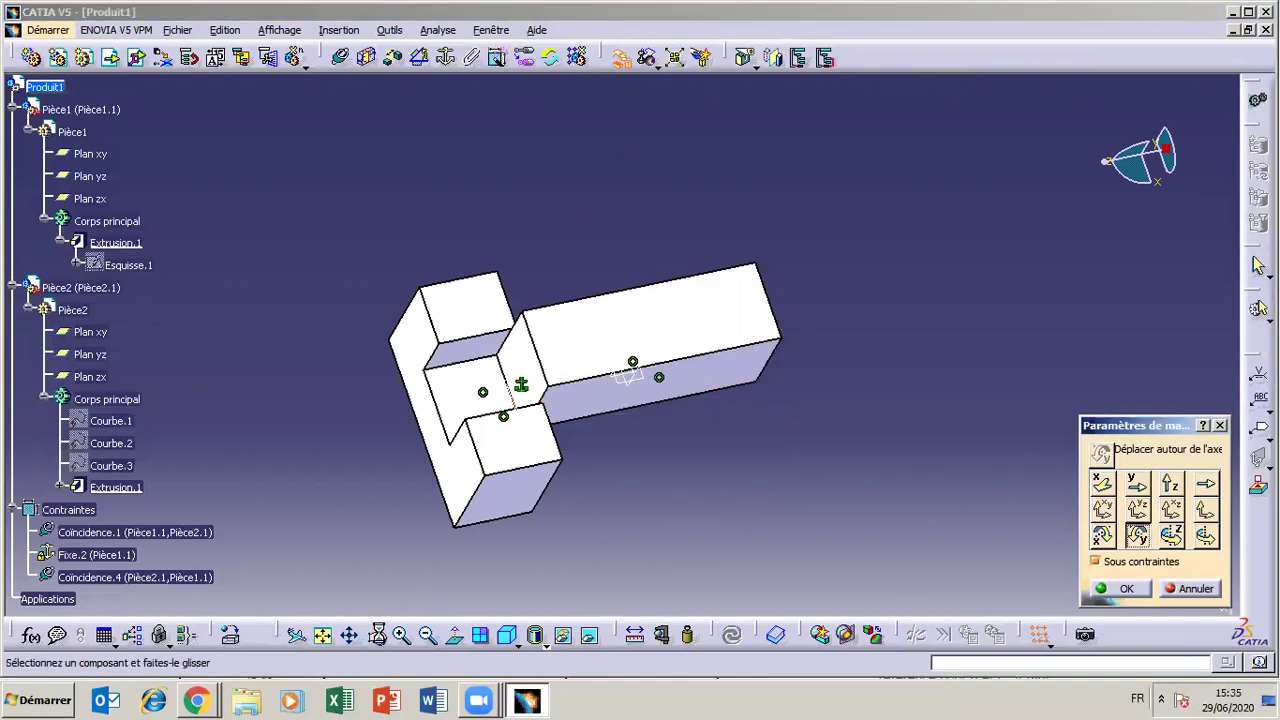
middle_click_drag(826, 391, 636, 362)
mouse_move(636, 362)
left_mouse_down()
mouse_move(600, 229)
mouse_move(620, 291)
mouse_move(671, 366)
mouse_move(373, 259)
mouse_move(552, 403)
mouse_move(433, 454)
mouse_move(489, 600)
mouse_move(395, 493)
mouse_move(548, 259)
left_mouse_up()
- Manipulate the slider about the Z axis with constraints respected, testing it in several directions
left_click(1168, 540)
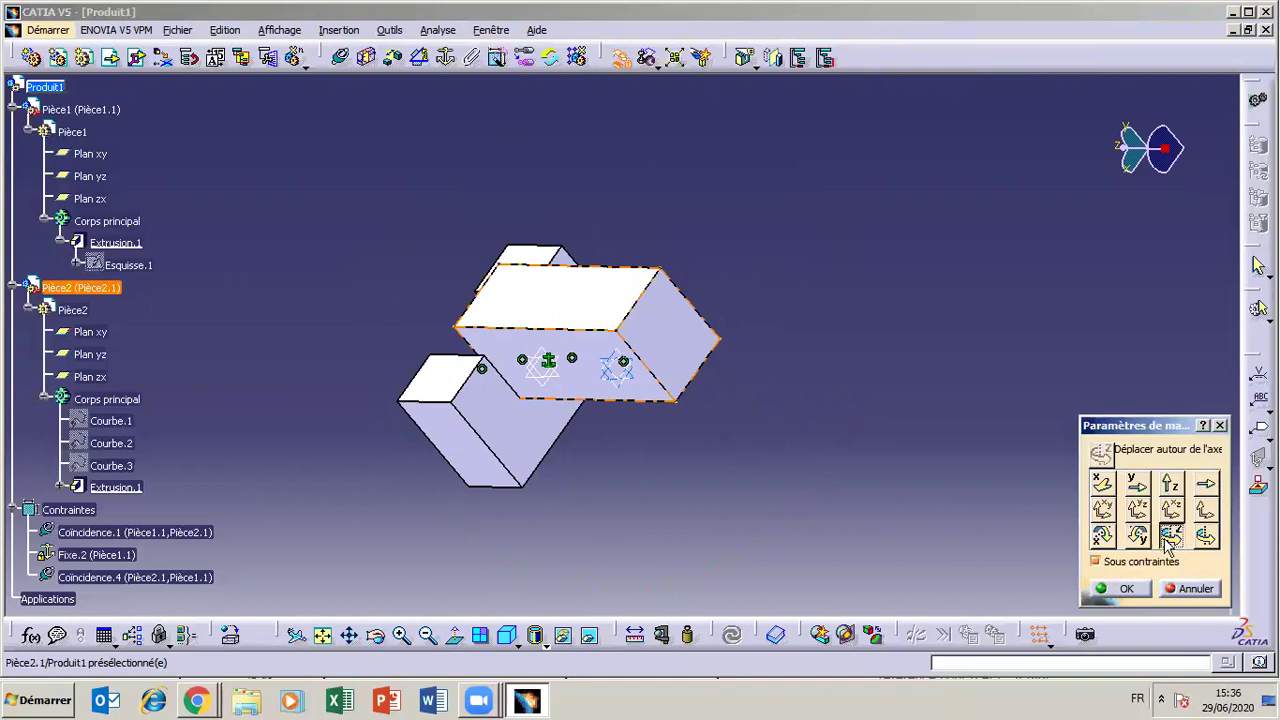
left_click(594, 383)
mouse_move(511, 223)
left_mouse_down()
mouse_move(620, 440)
mouse_move(874, 374)
mouse_move(463, 318)
left_mouse_up()
left_click_drag(738, 399, 776, 474)
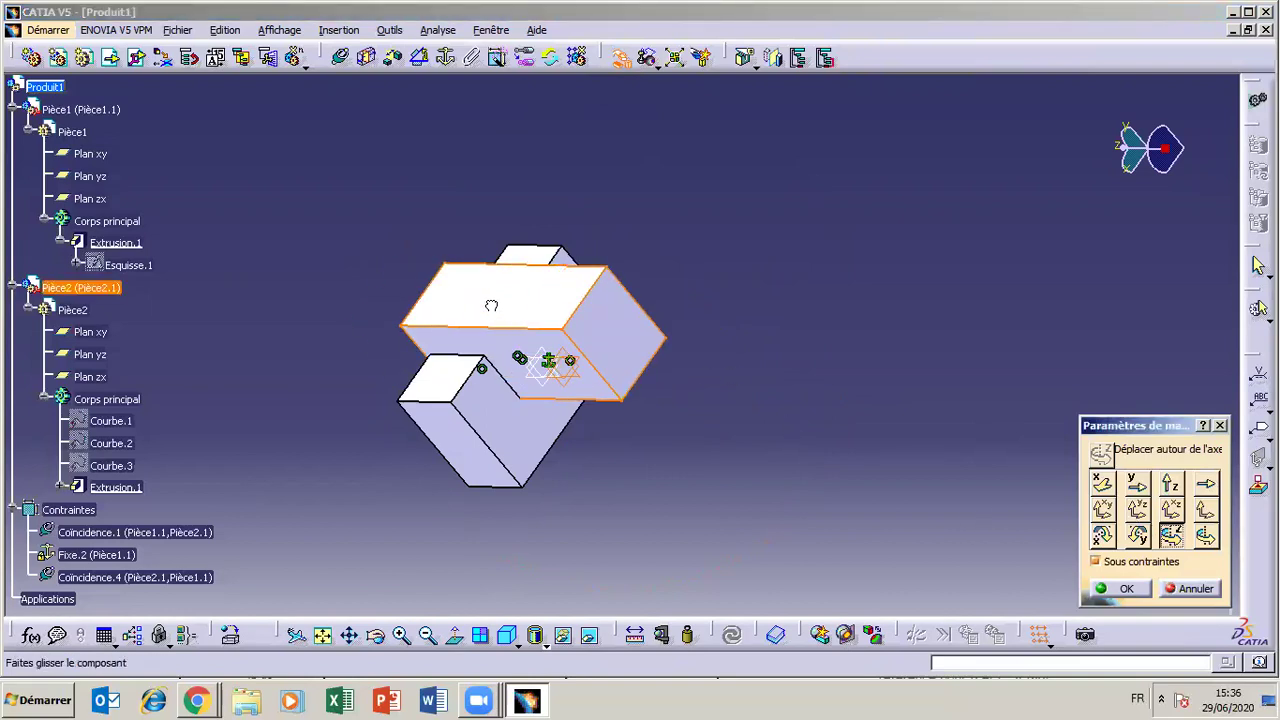
left_click_drag(379, 289, 400, 170)
- Try to rotate the slider and the U-shaped block about the Y axis with constraints respected
left_click(1137, 535)
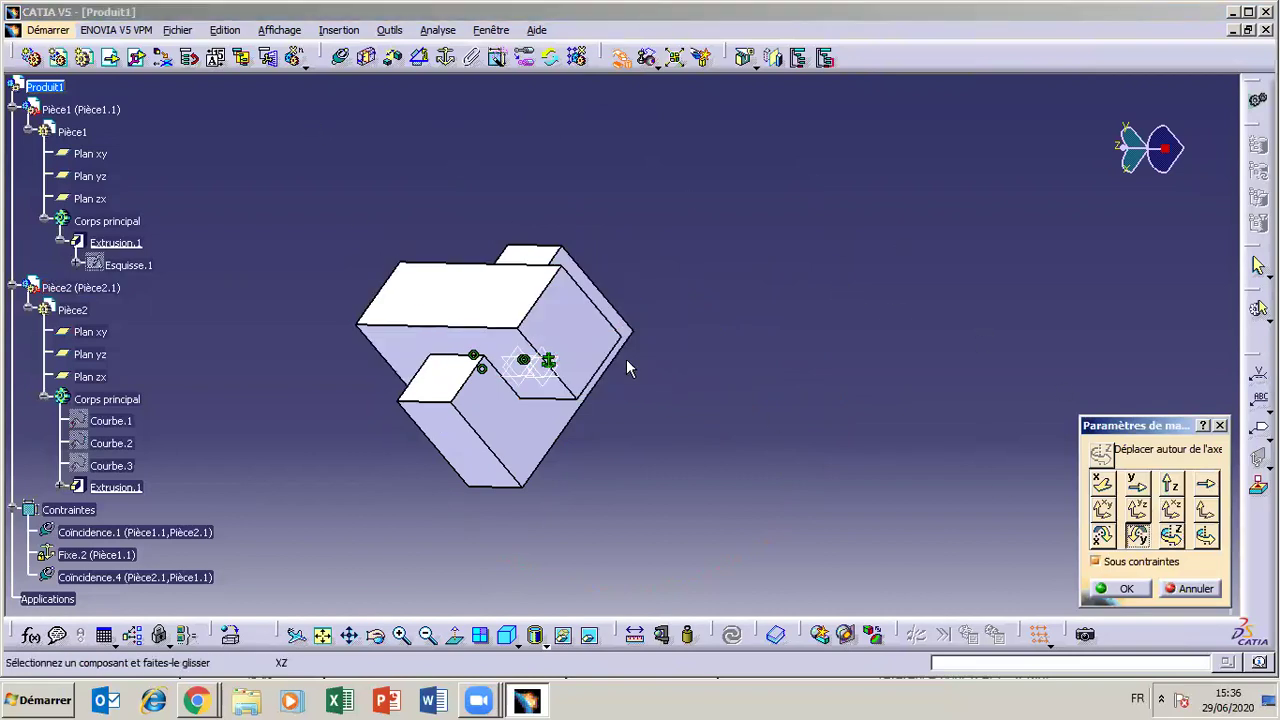
left_click_drag(627, 366, 661, 365)
left_click_drag(780, 368, 420, 609)
left_click(401, 634)
left_click(427, 634)
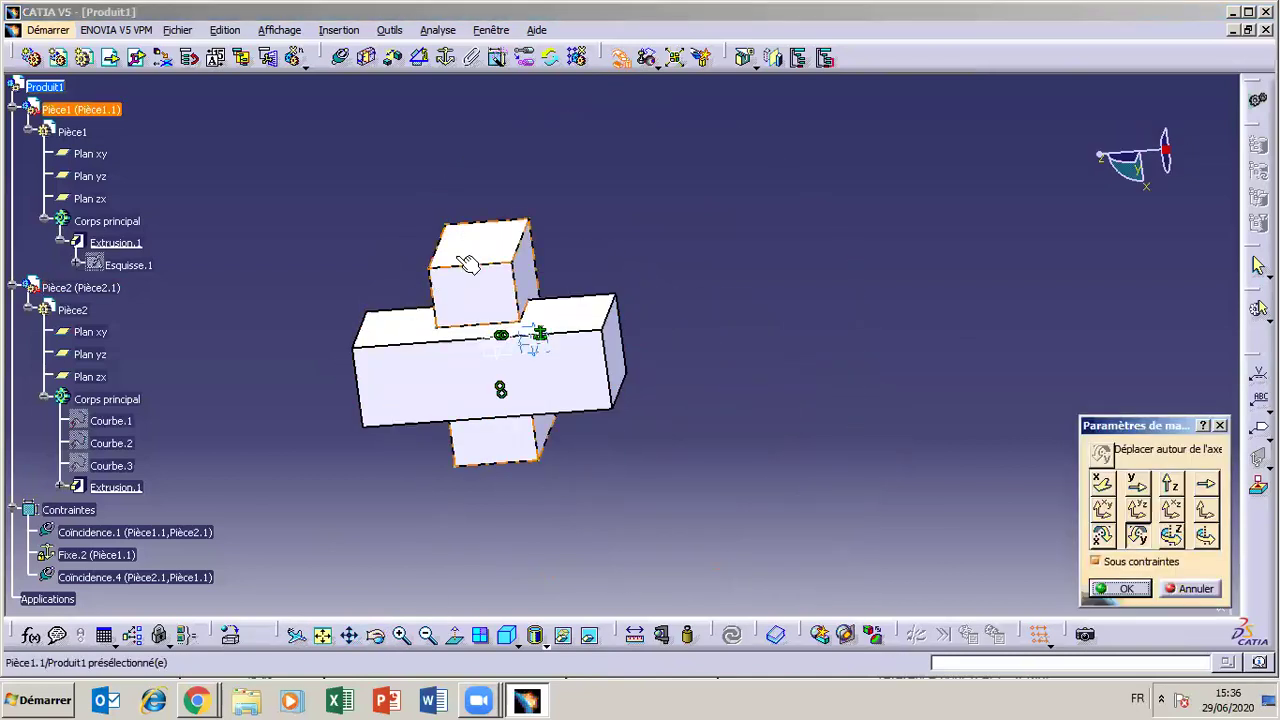
left_click_drag(468, 263, 486, 160)
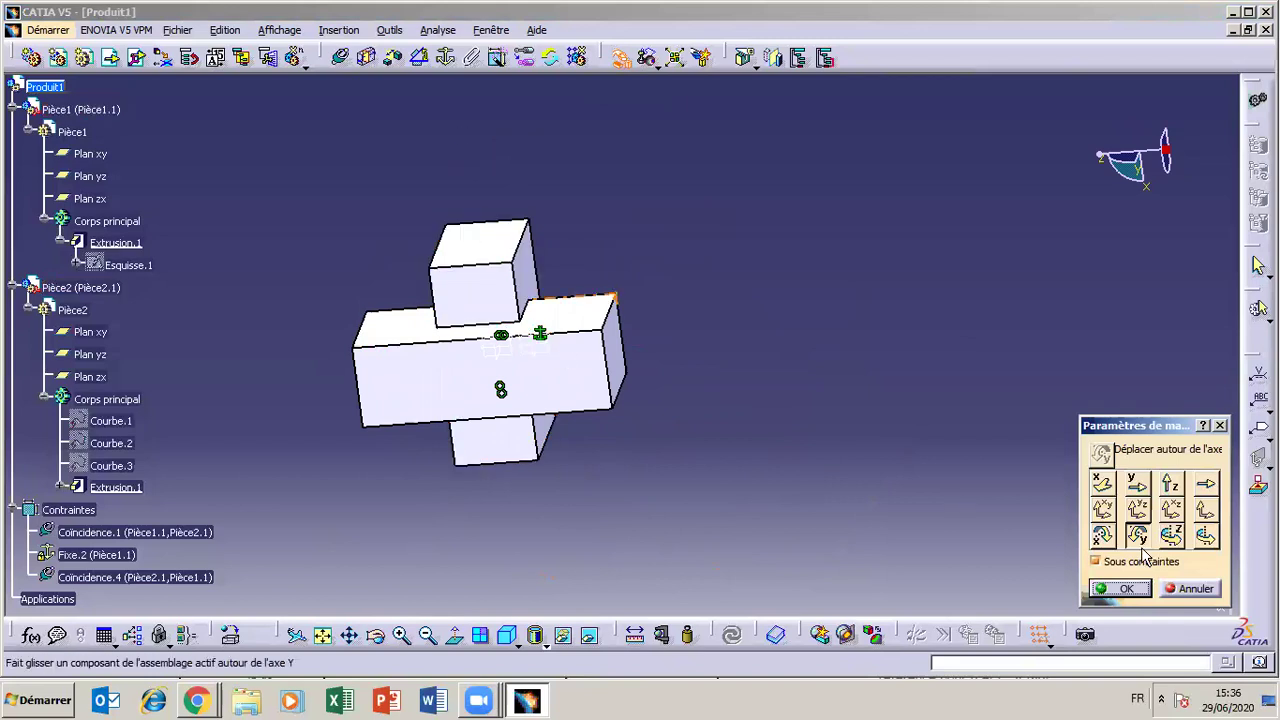
- Try to rotate the U-shaped block about the X axis with constraints respected and accept the manipulation
left_click(1101, 535)
left_click_drag(452, 258, 471, 160)
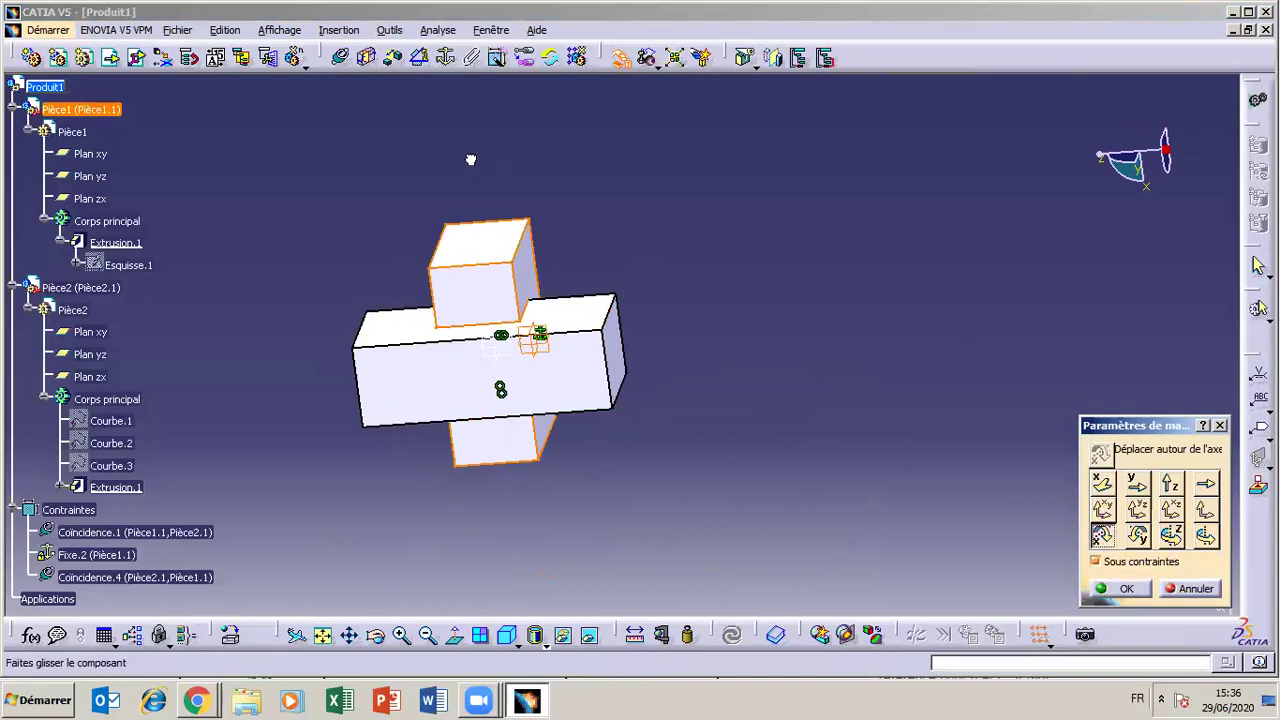
left_click(384, 635)
left_click_drag(405, 585, 520, 303)
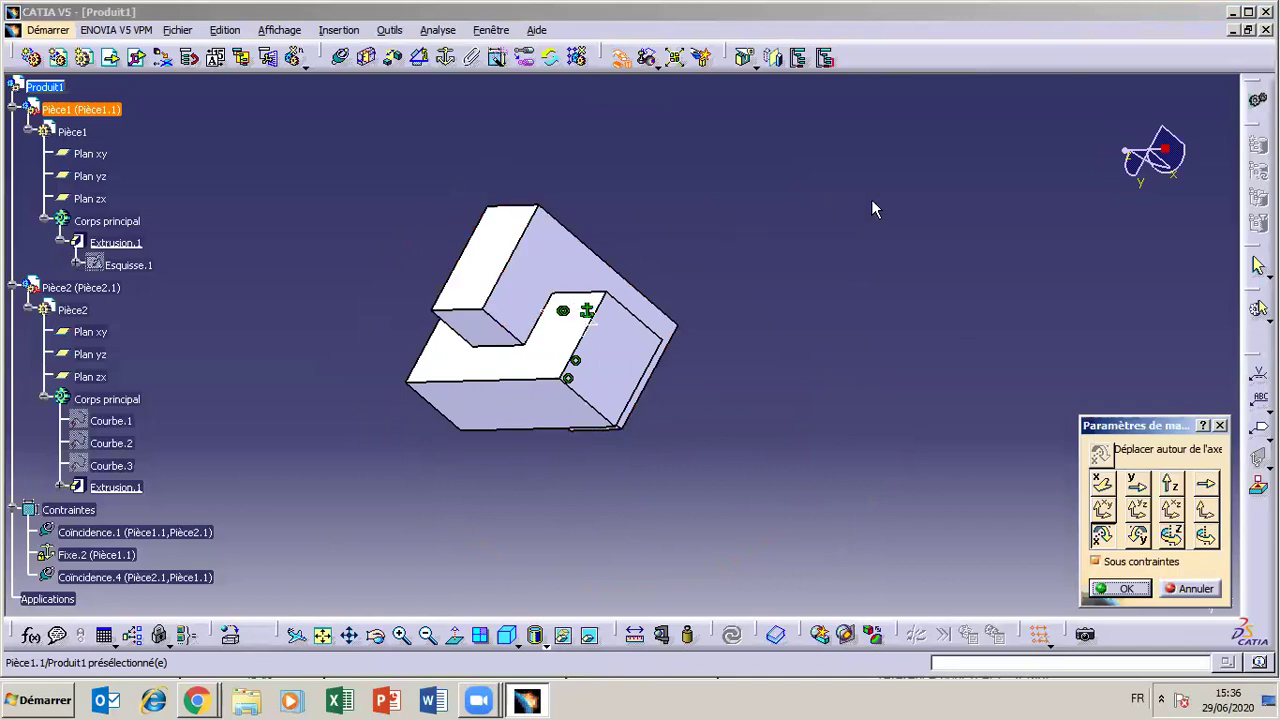
left_click(1101, 590)
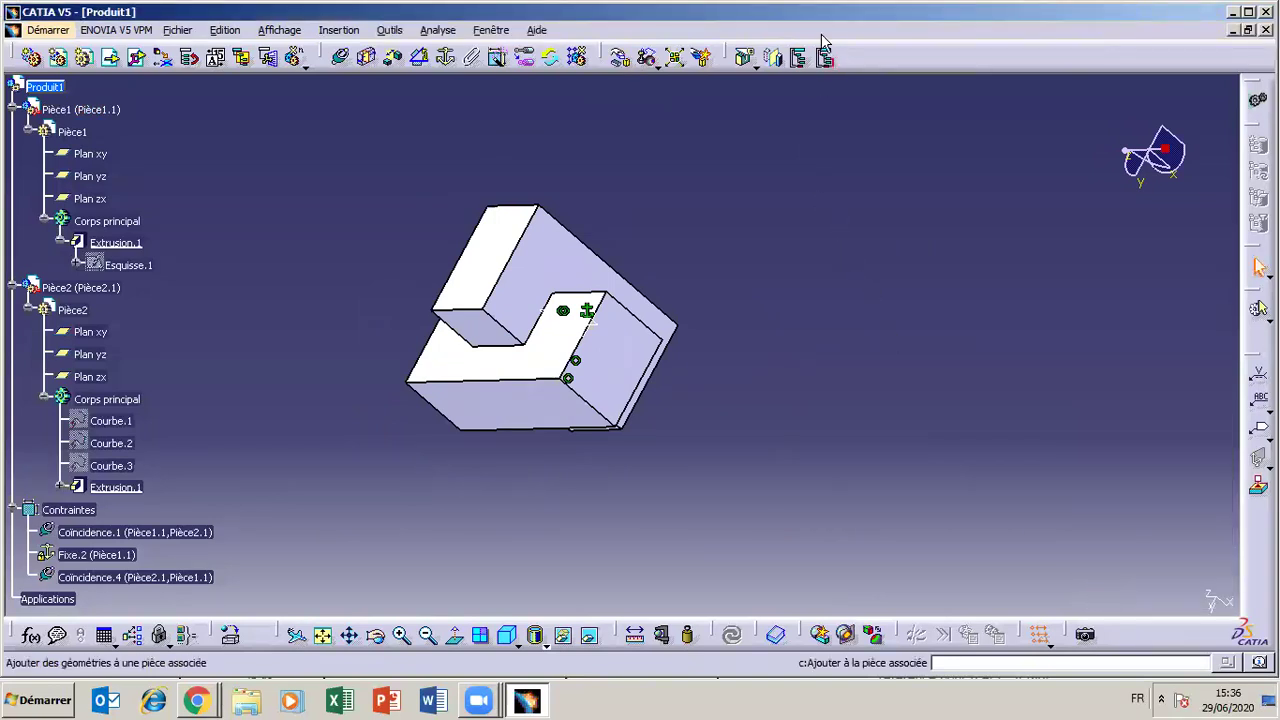